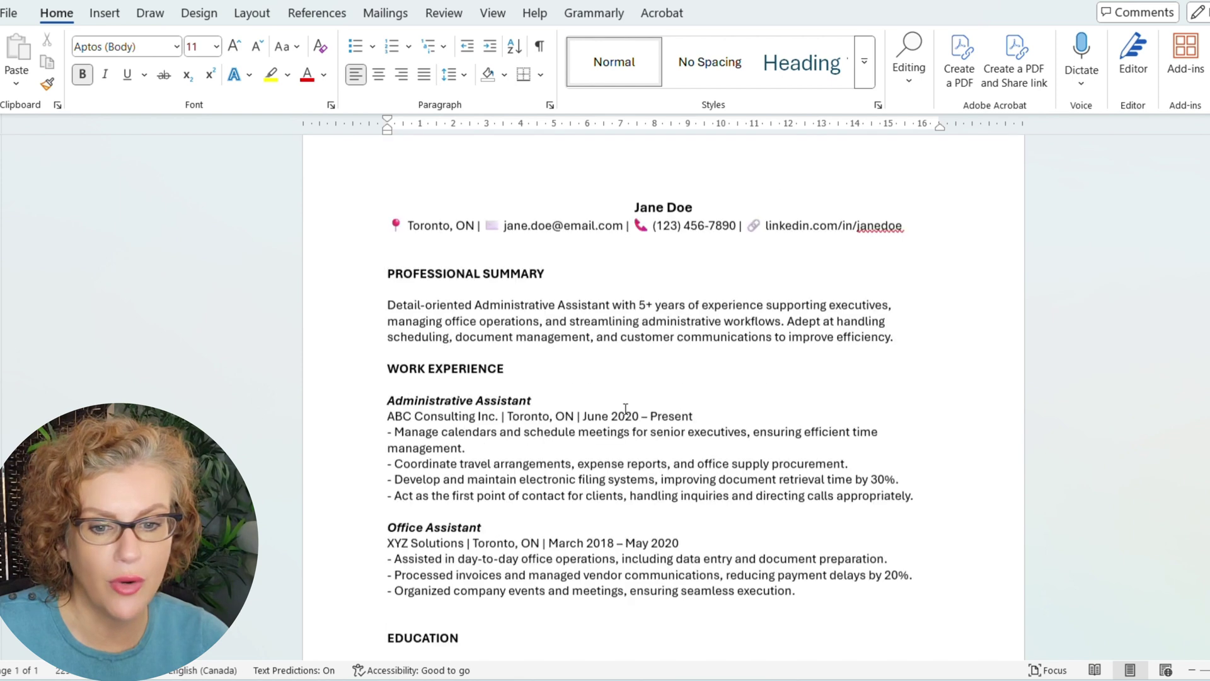
# Copy the entire resume text from the document, switch to ChatGPT and send it in the RAG to Resume chat
pyautogui.scroll(5, 626, 409)
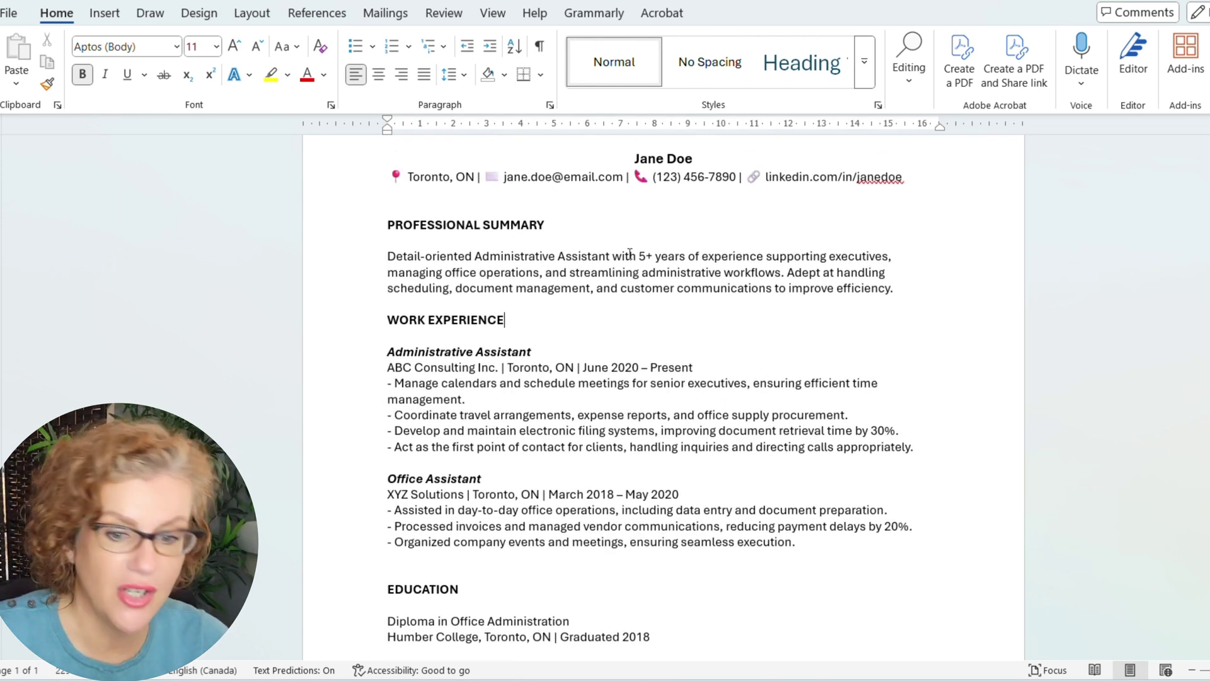
pyautogui.scroll(2, 479, 353)
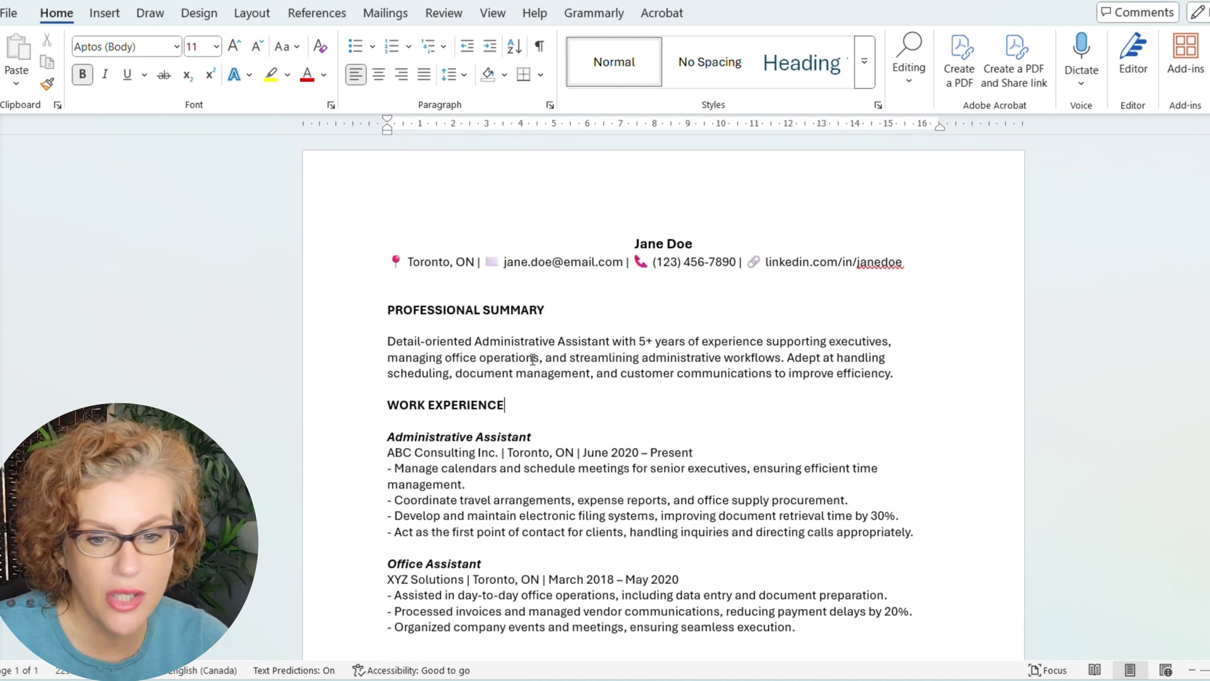
pyautogui.hotkey('ctrl', 'a')
pyautogui.hotkey('ctrl', 'c')
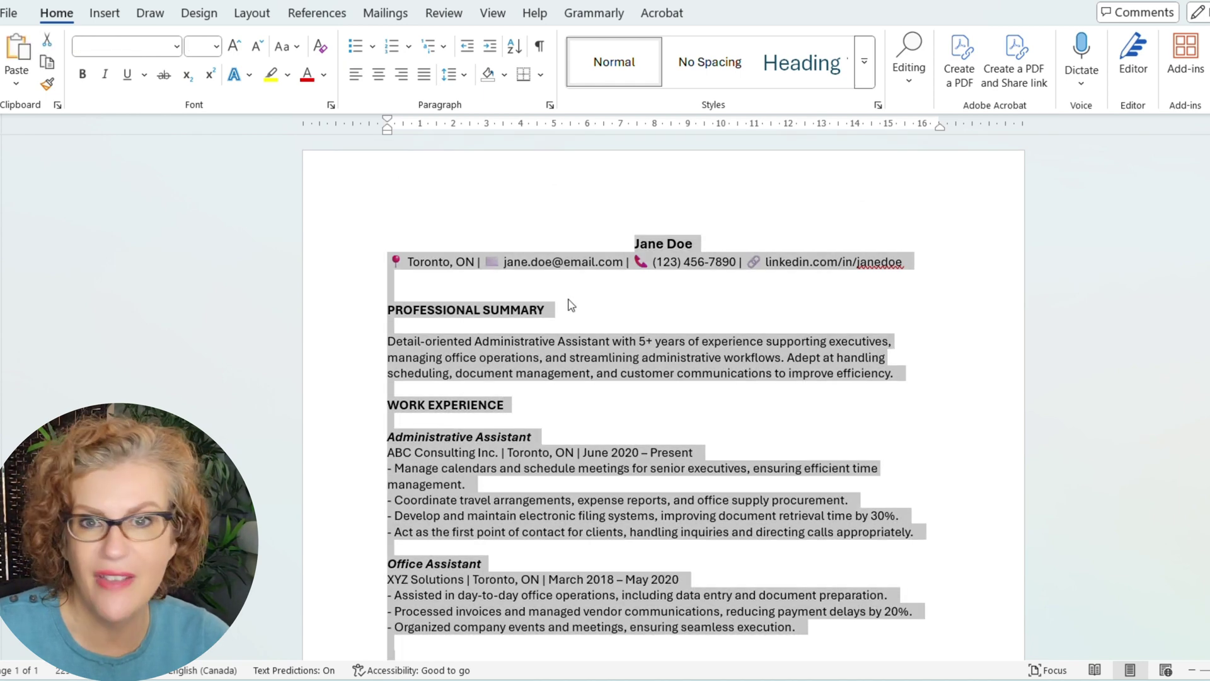
pyautogui.hotkey('alt', 'Tab')
pyautogui.hotkey('ctrl', 'v')
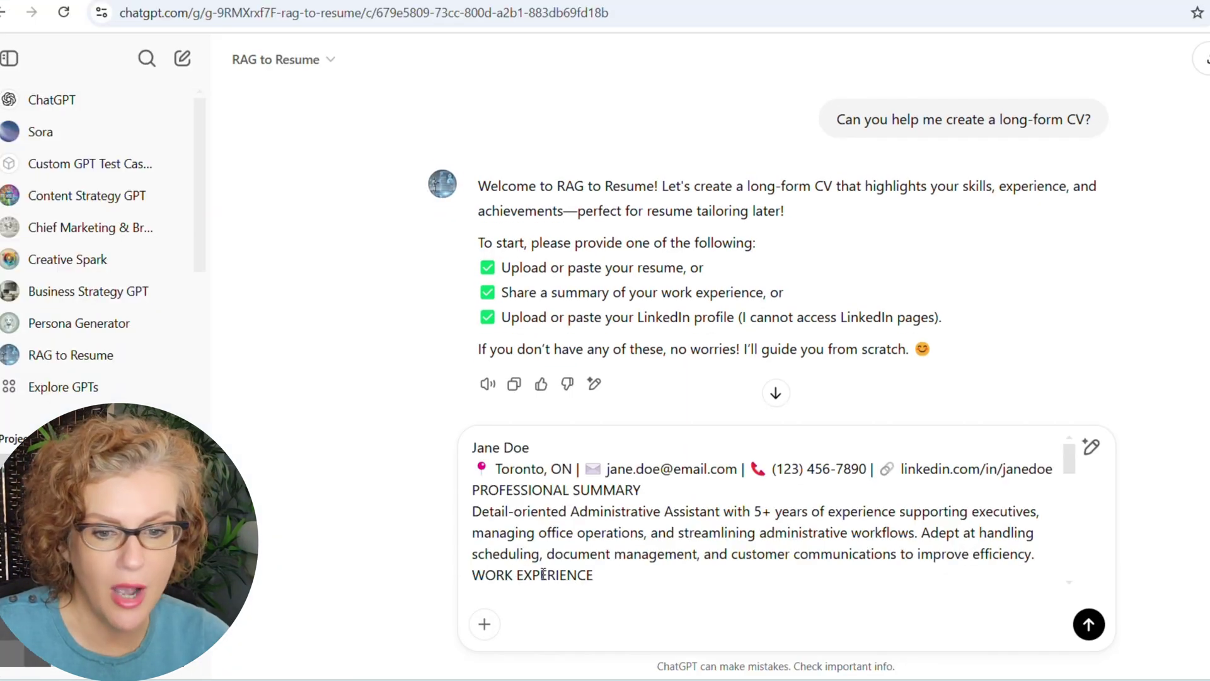
pyautogui.click(1089, 625)
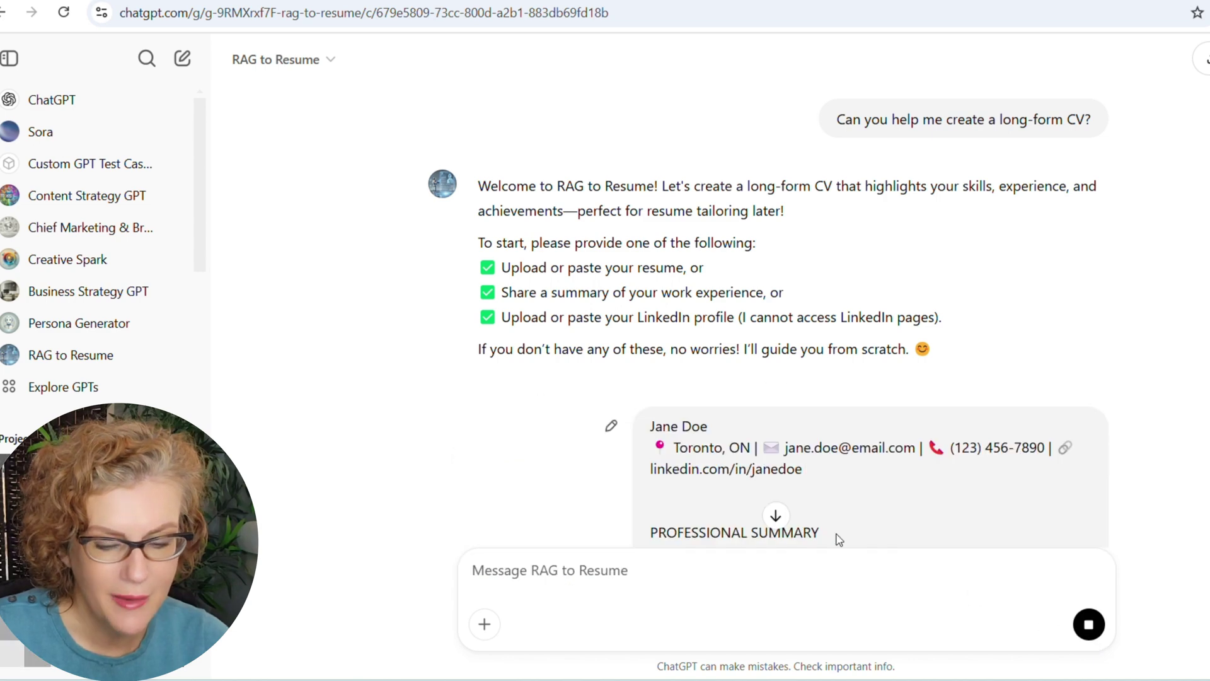
# Confirm the most recent job details with "Yes" and answer the responsibilities question with "That's about right."
pyautogui.scroll(-15, 809, 479)
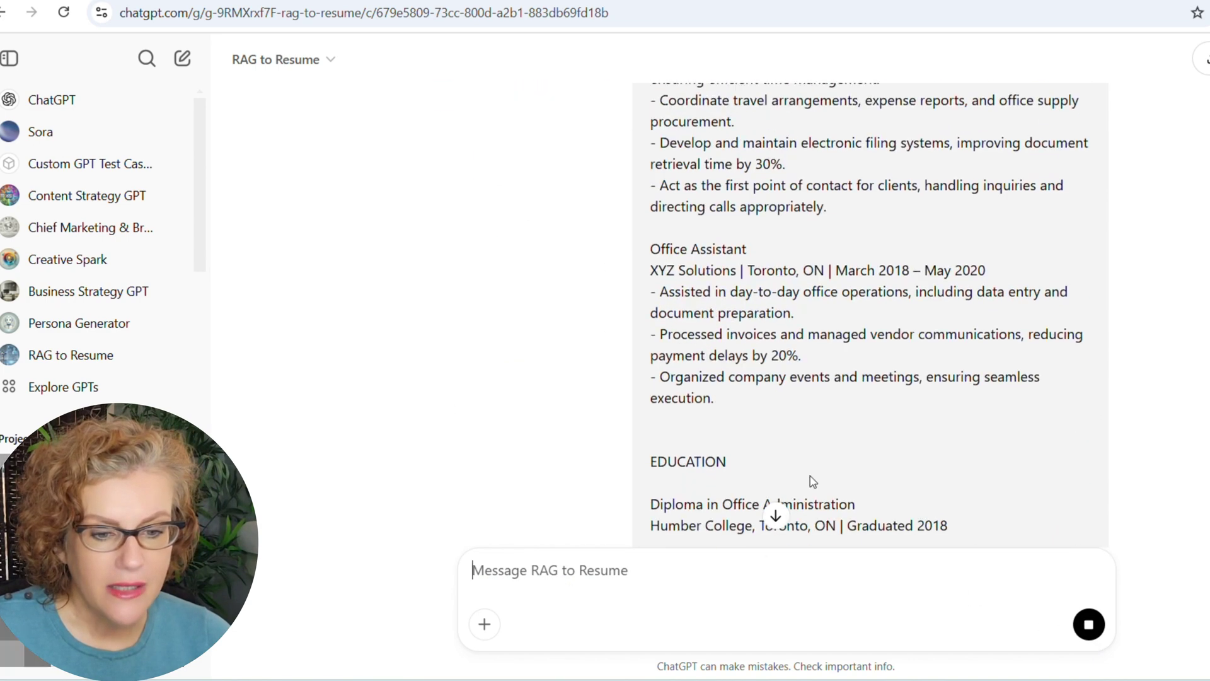
pyautogui.scroll(-8, 810, 480)
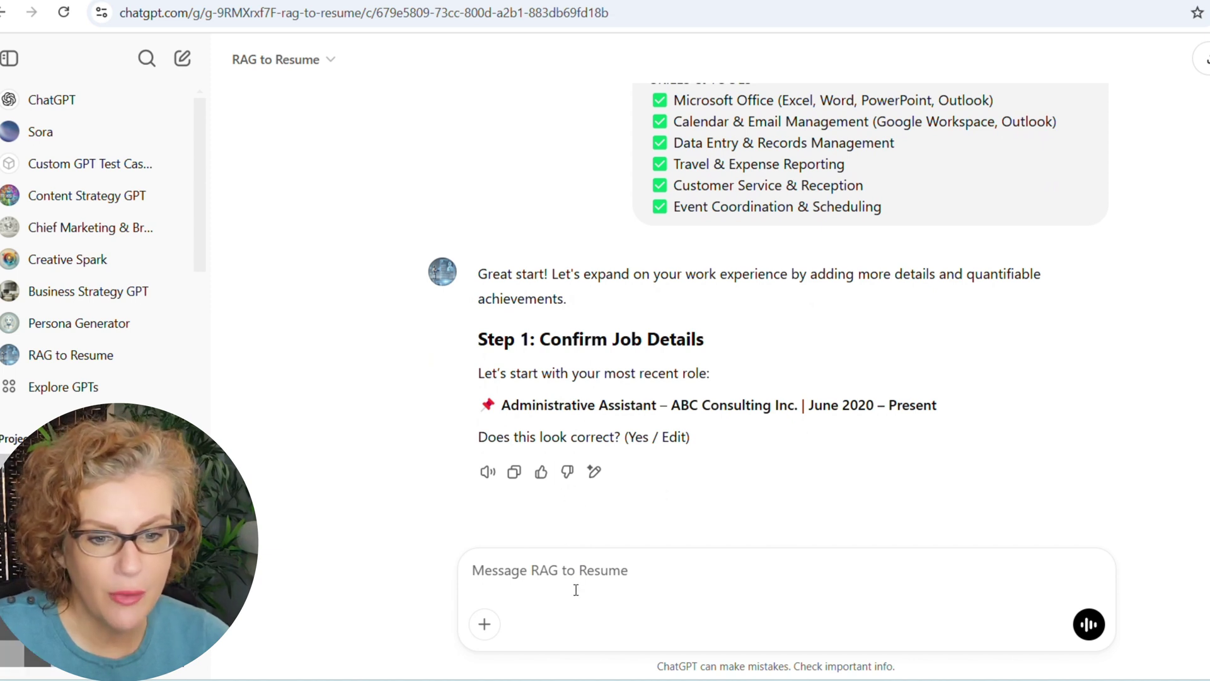
pyautogui.write('Yes')
pyautogui.press('Return')
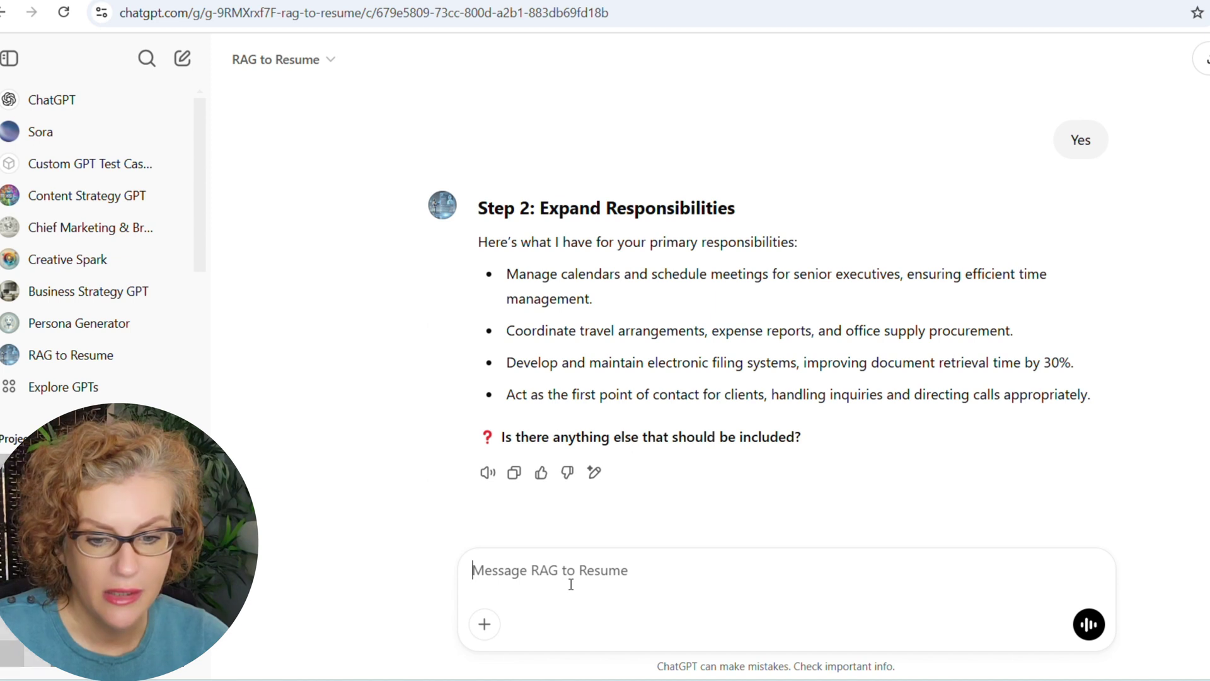
pyautogui.write("That's about right.")
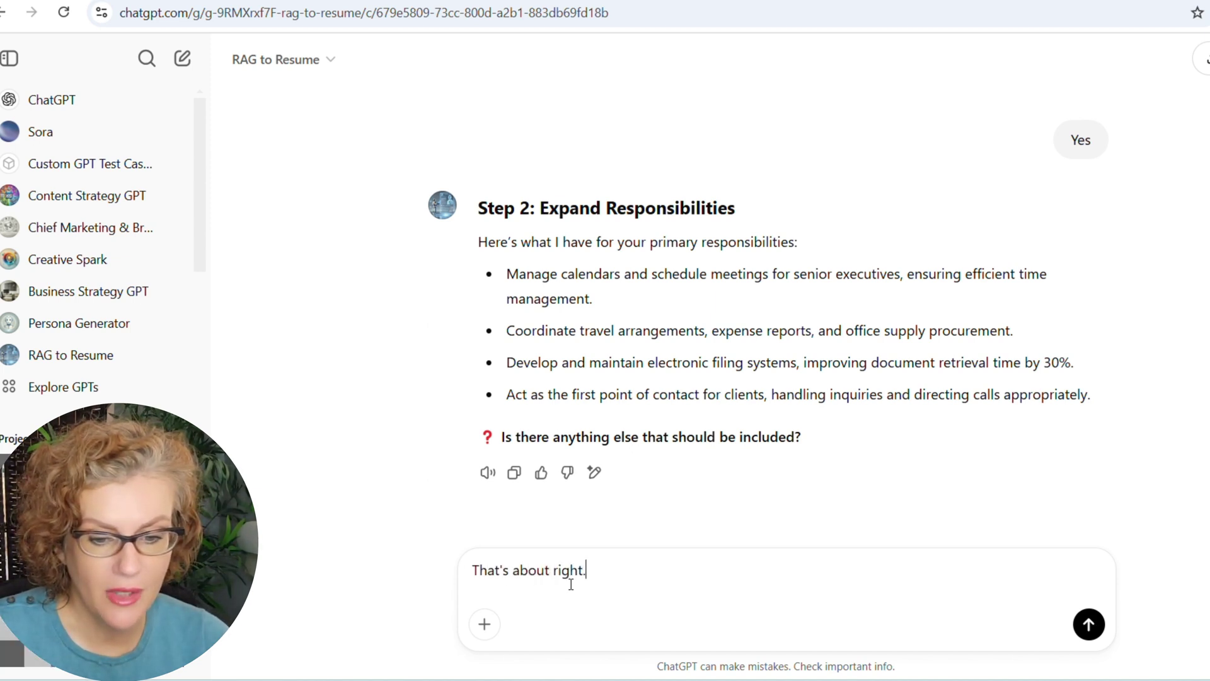
pyautogui.press('Return')
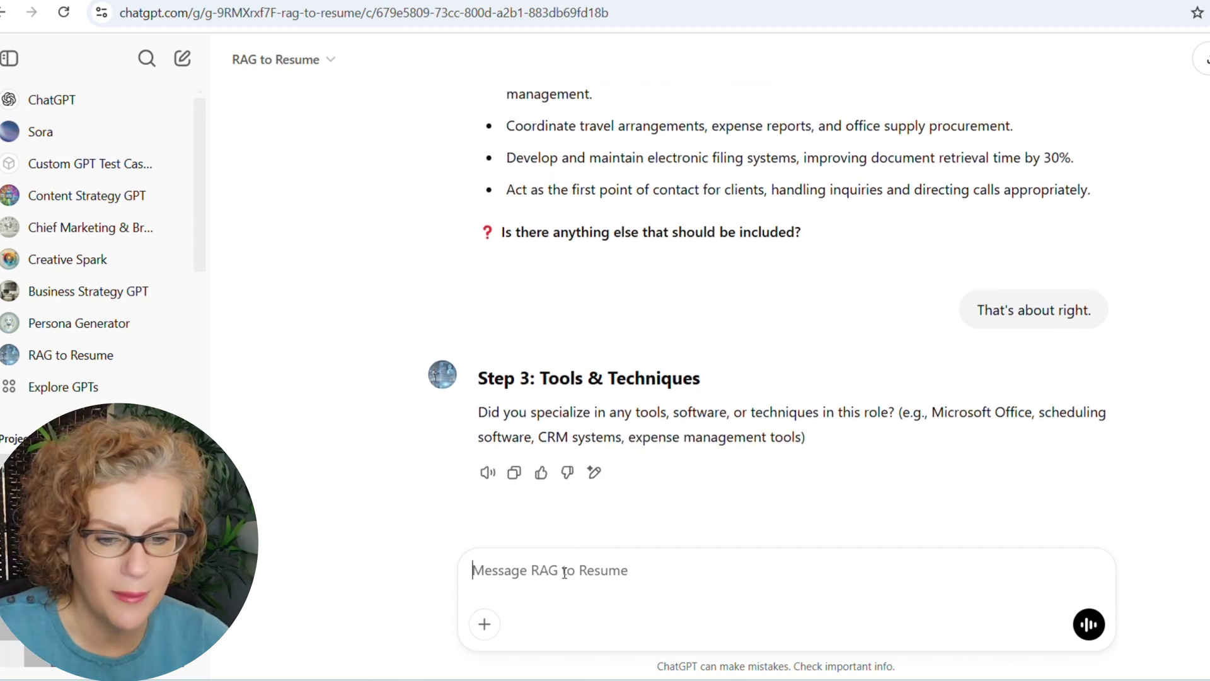
# Begin the tools answer with "Yes, I used MS Office extensively. I am an expert user with advanced knowledge in using the full suite."
pyautogui.write('Yes, I used')
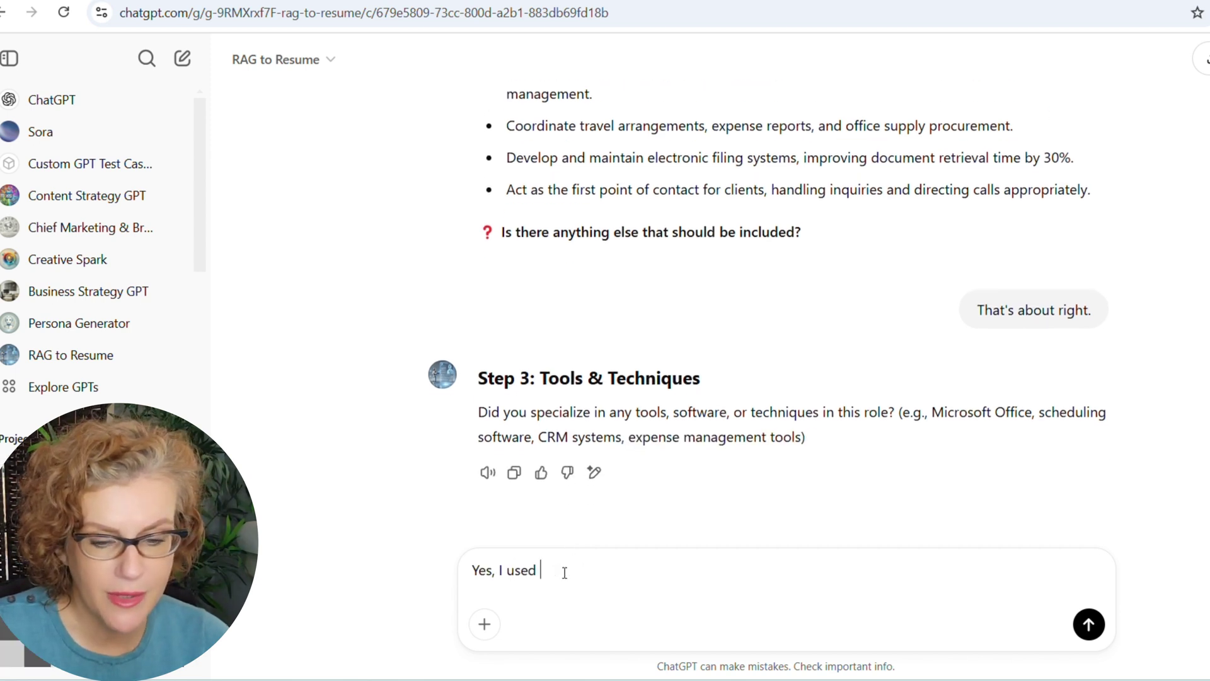
pyautogui.write(' MS Office e')
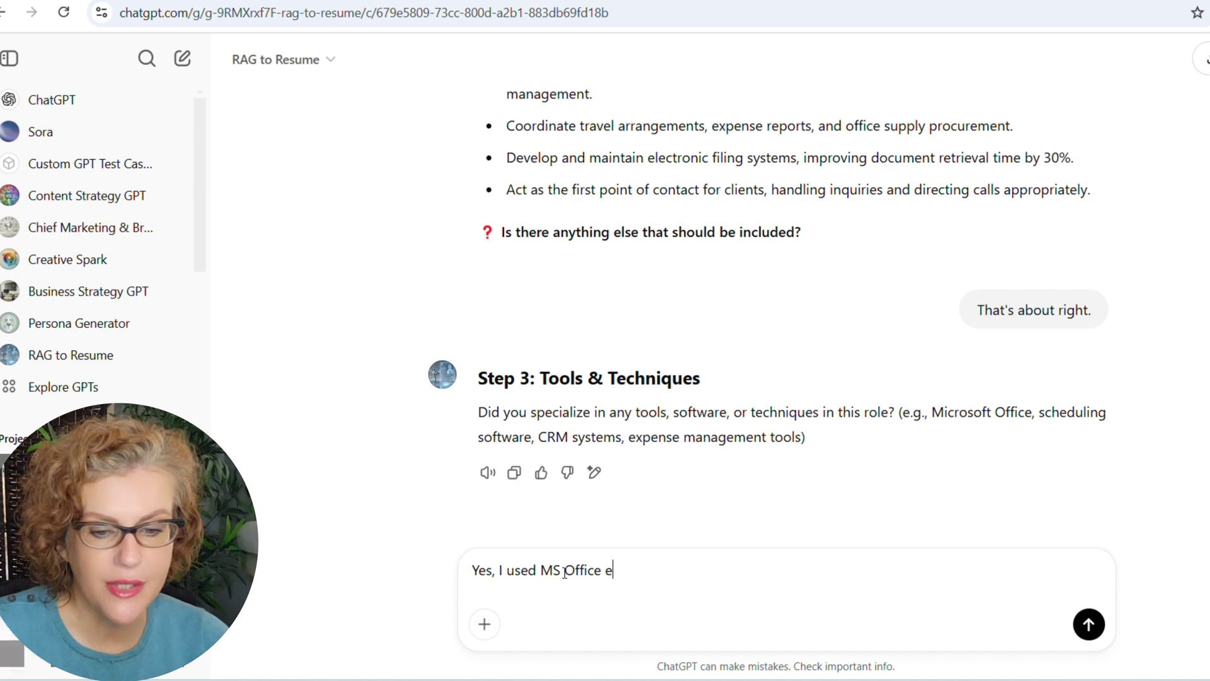
pyautogui.write('xtensively.  I am n')
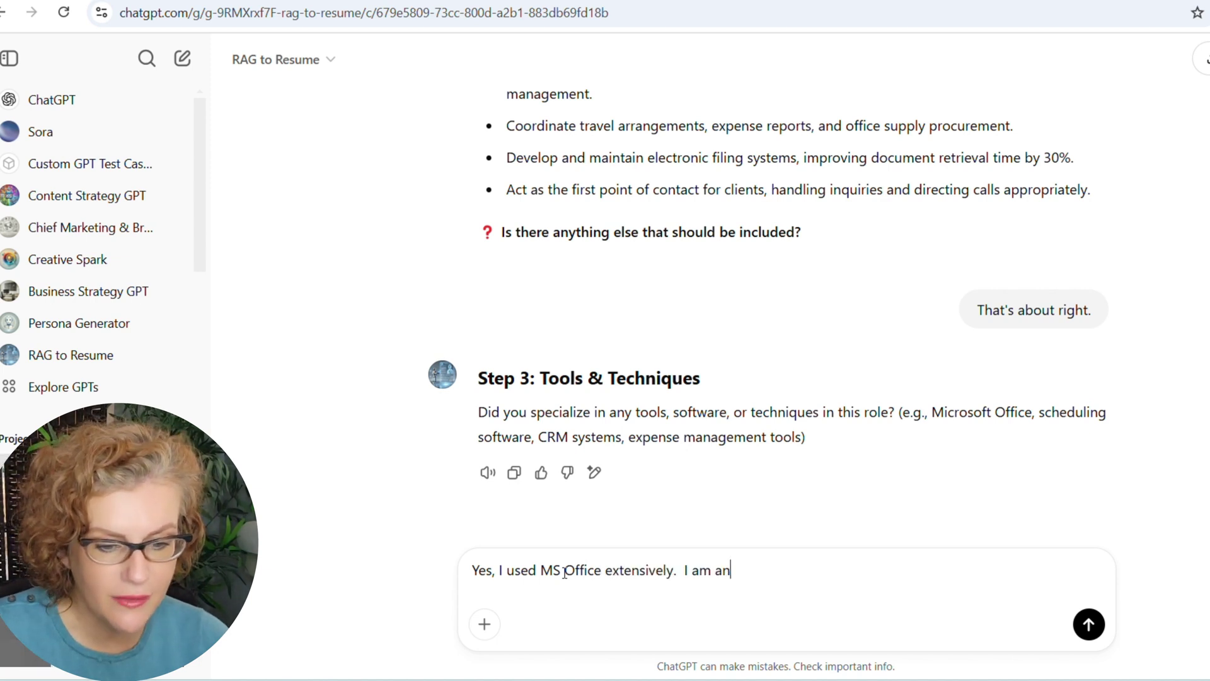
pyautogui.write(' expert user ')
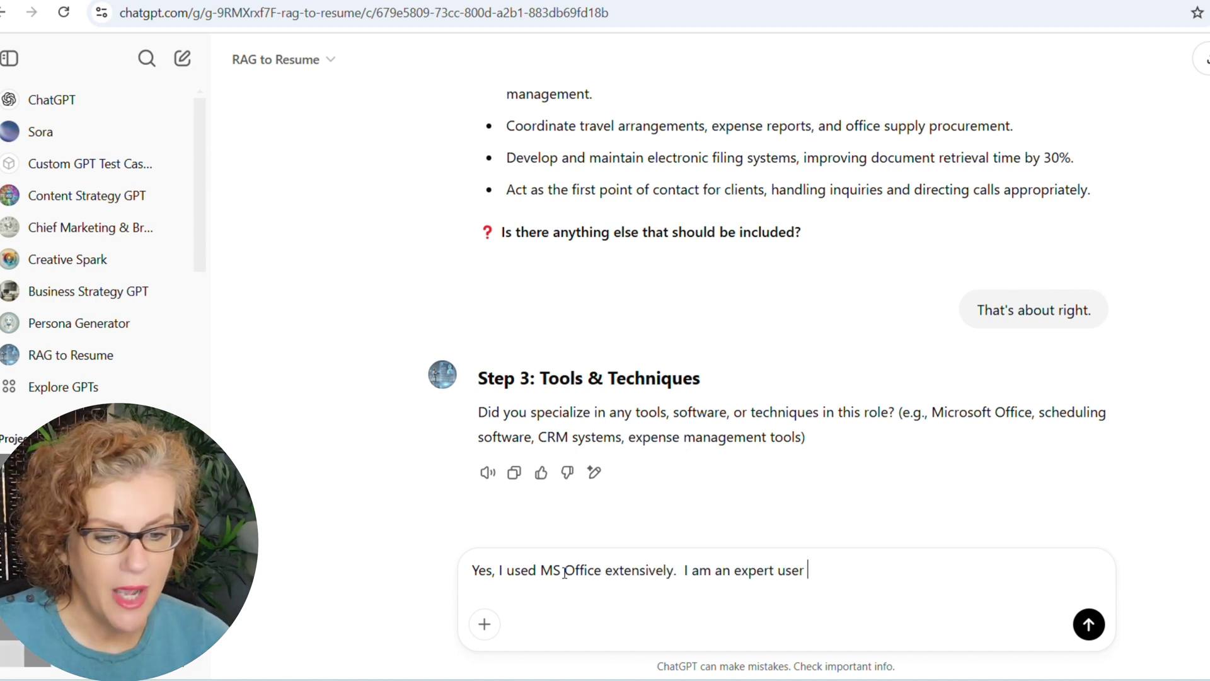
pyautogui.write('with advanced knowled')
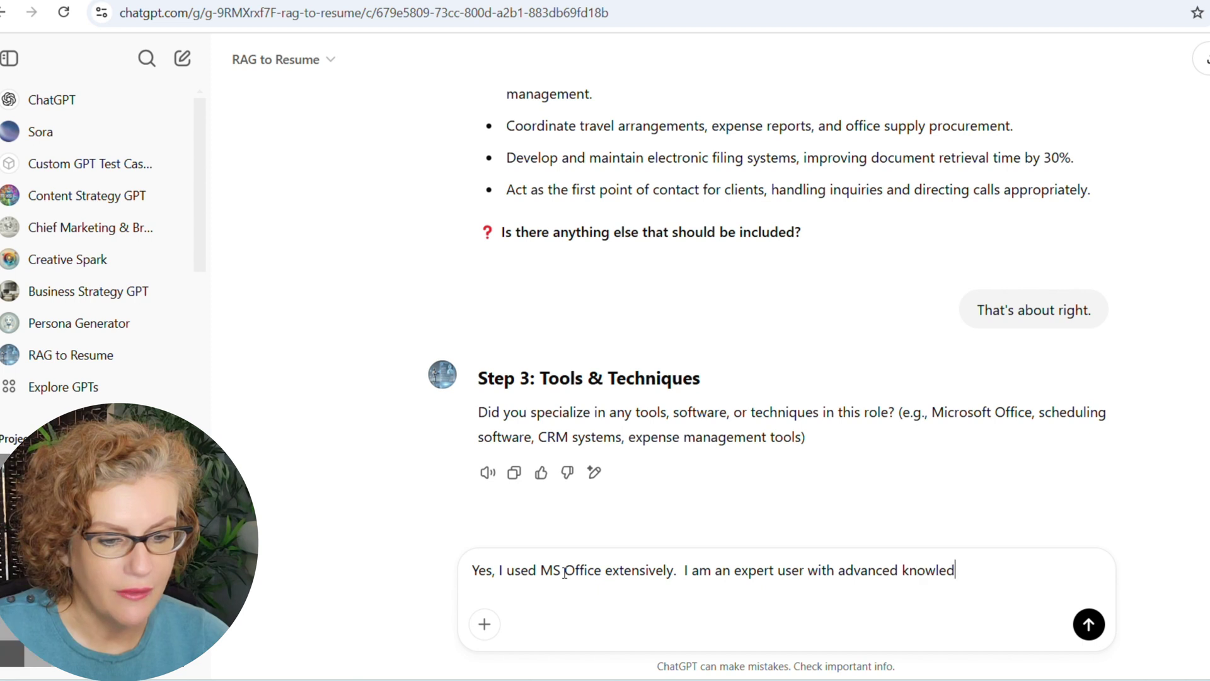
pyautogui.write('te in usin')
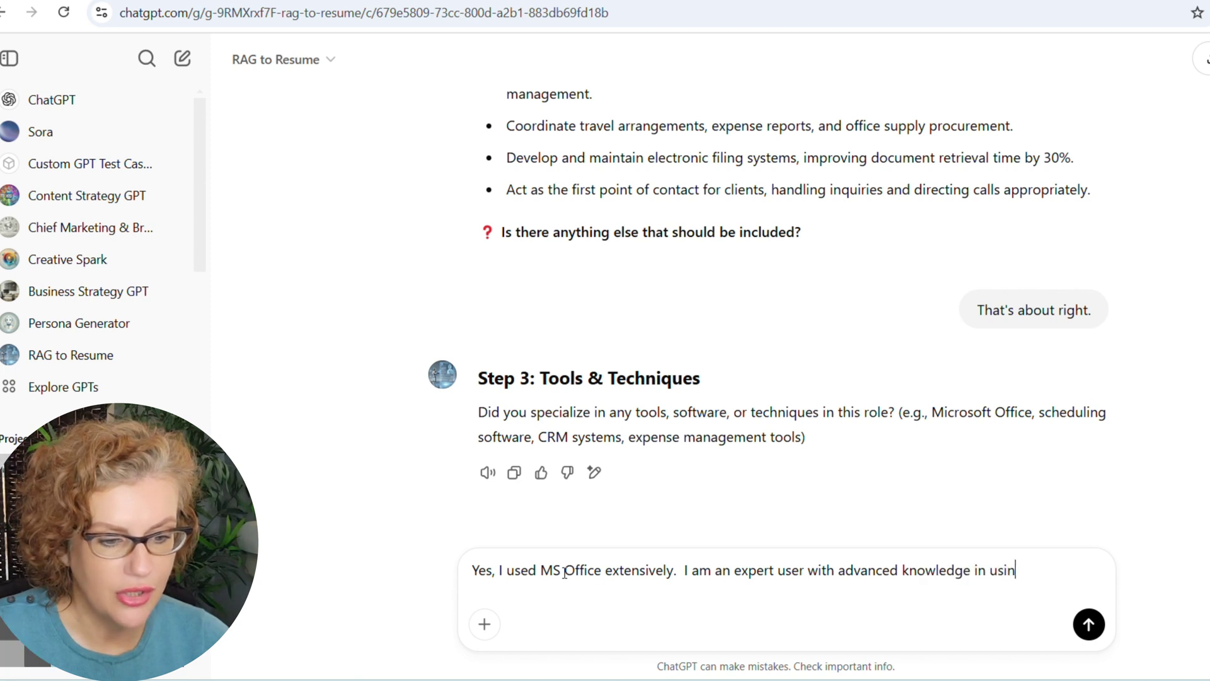
pyautogui.write('g the')
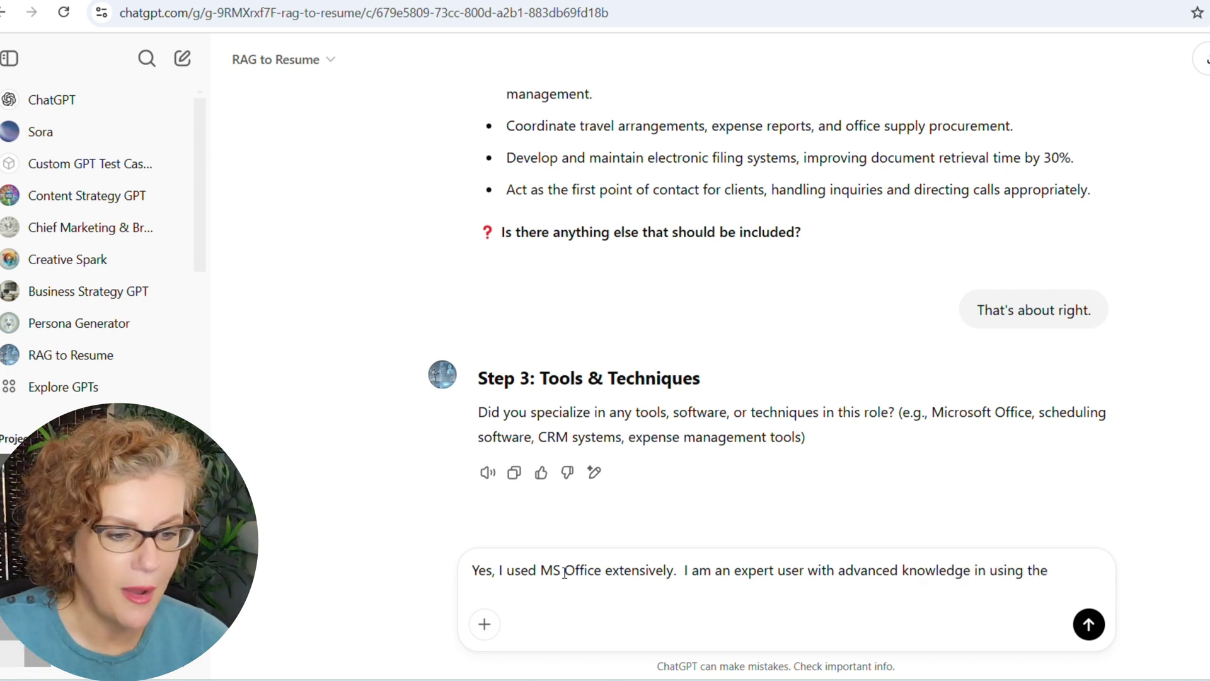
pyautogui.write(' full suite. ')
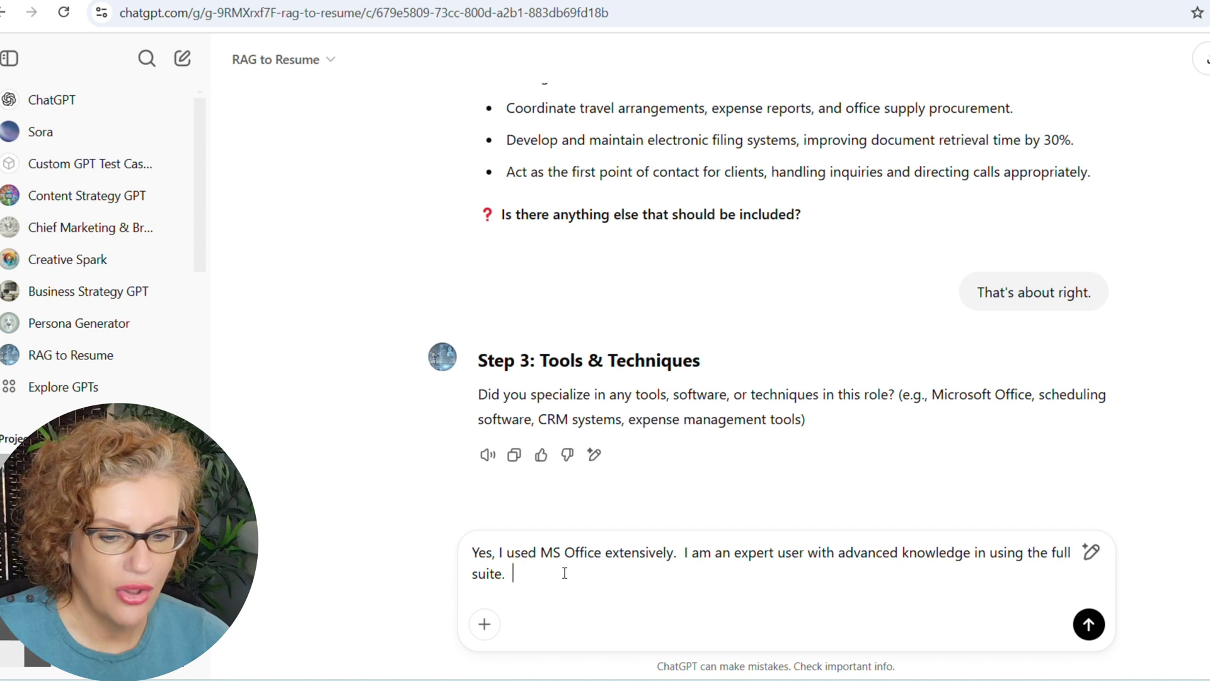
# Add "I use MS Outlook calendaring for maintaining schedules and Trello to ensure all calendars are synced with project deliverables." and send the answer
pyautogui.write(' I use M')
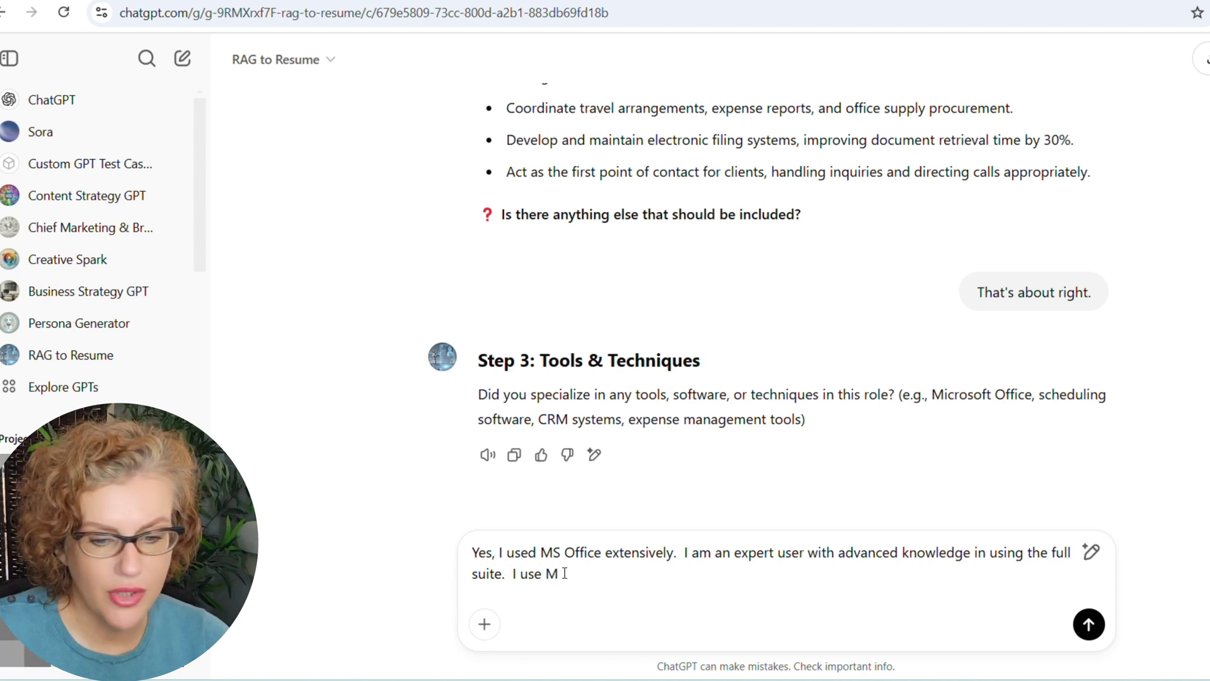
pyautogui.write('S Outlook calenda')
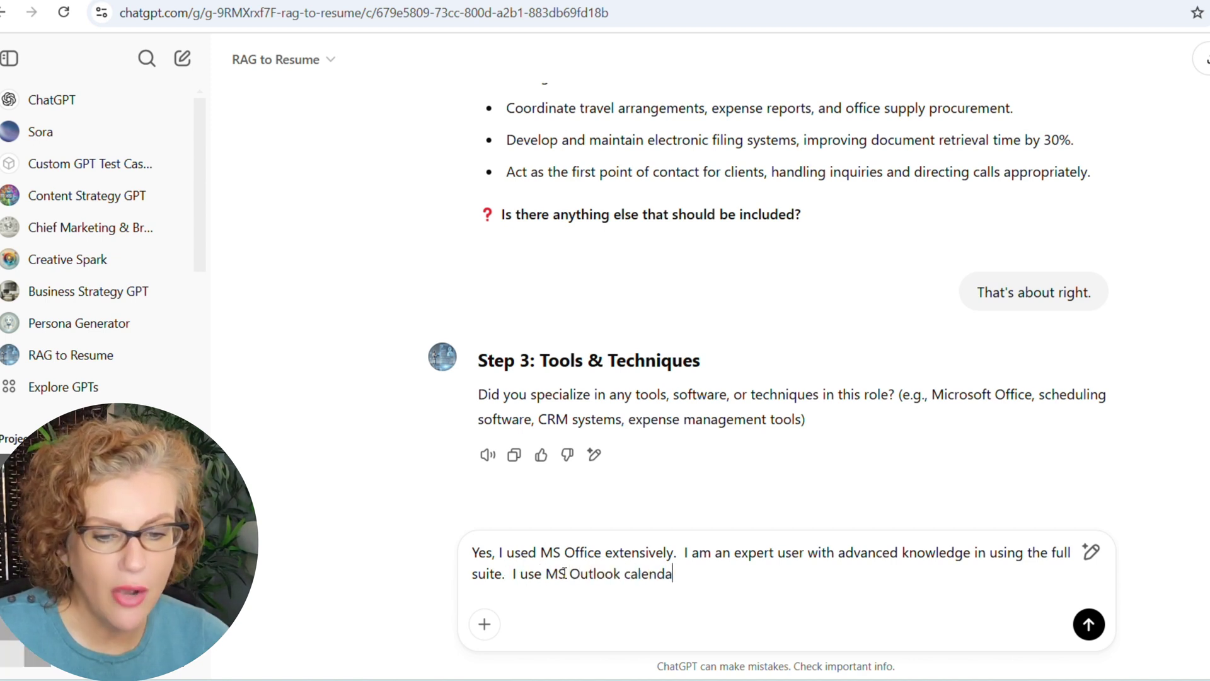
pyautogui.write('ring for schedulin')
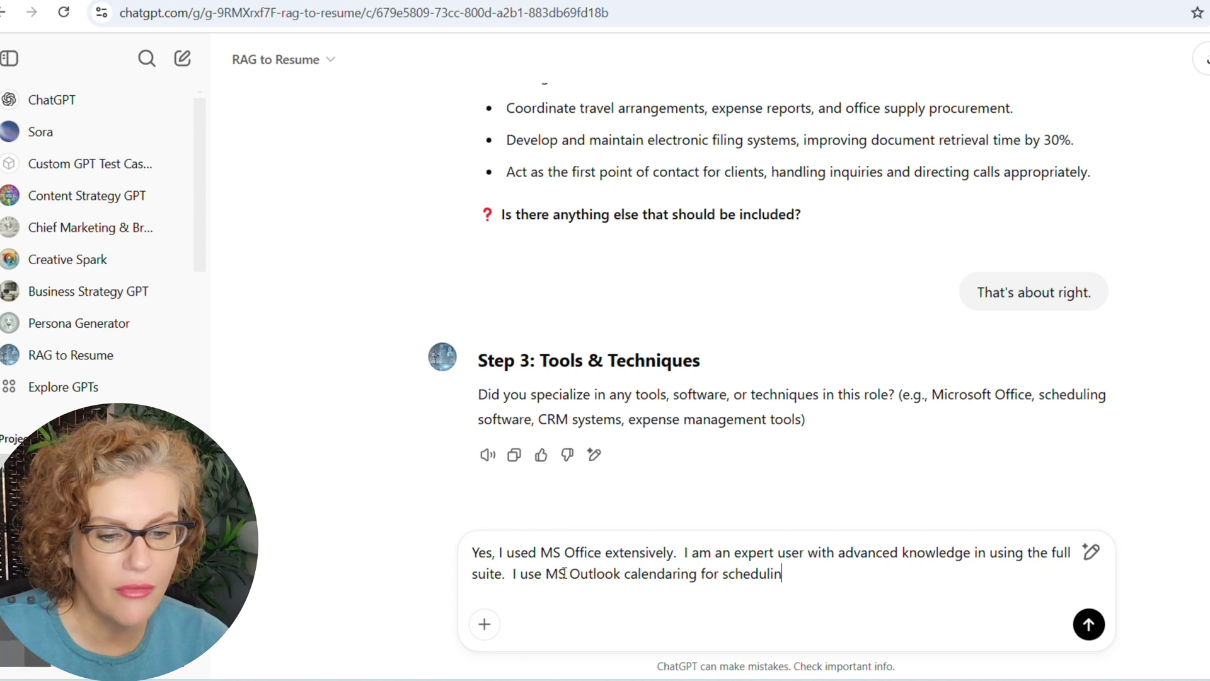
pyautogui.press('BackSpace')
pyautogui.press('BackSpace')
pyautogui.press('BackSpace')
pyautogui.press('BackSpace')
pyautogui.press('BackSpace')
pyautogui.press('BackSpace')
pyautogui.press('BackSpace')
pyautogui.press('BackSpace')
pyautogui.press('BackSpace')
pyautogui.write('maintaining sc')
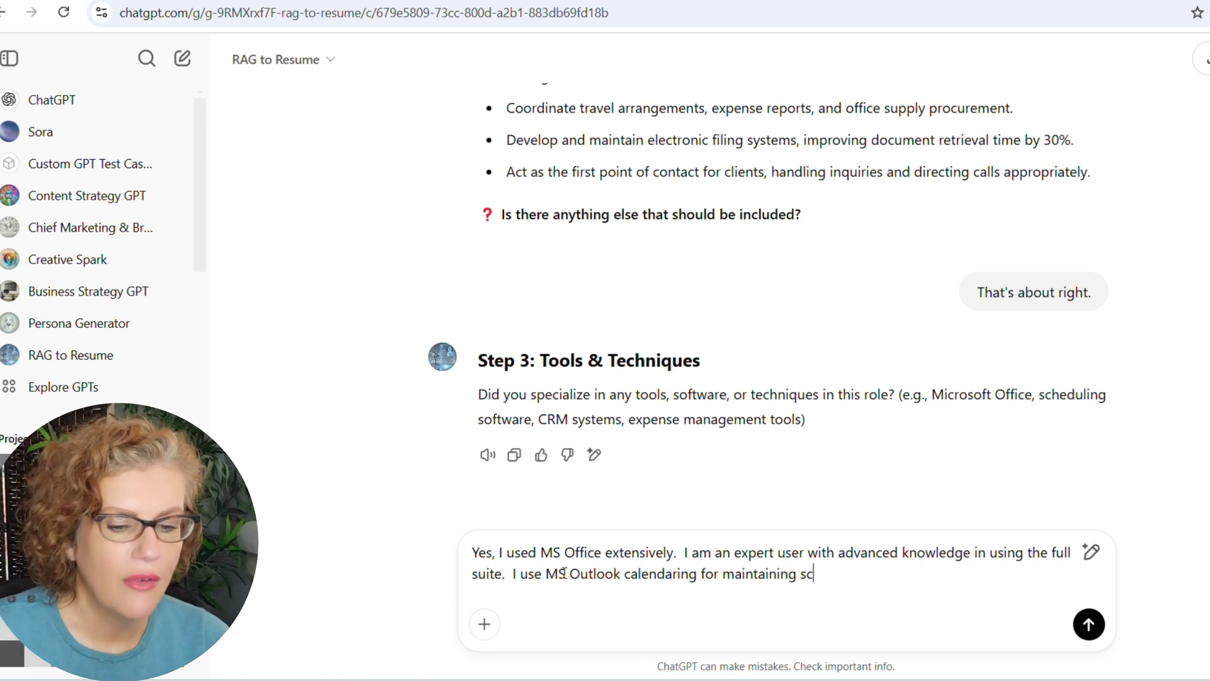
pyautogui.write('hecule')
pyautogui.write('dules and Trell')
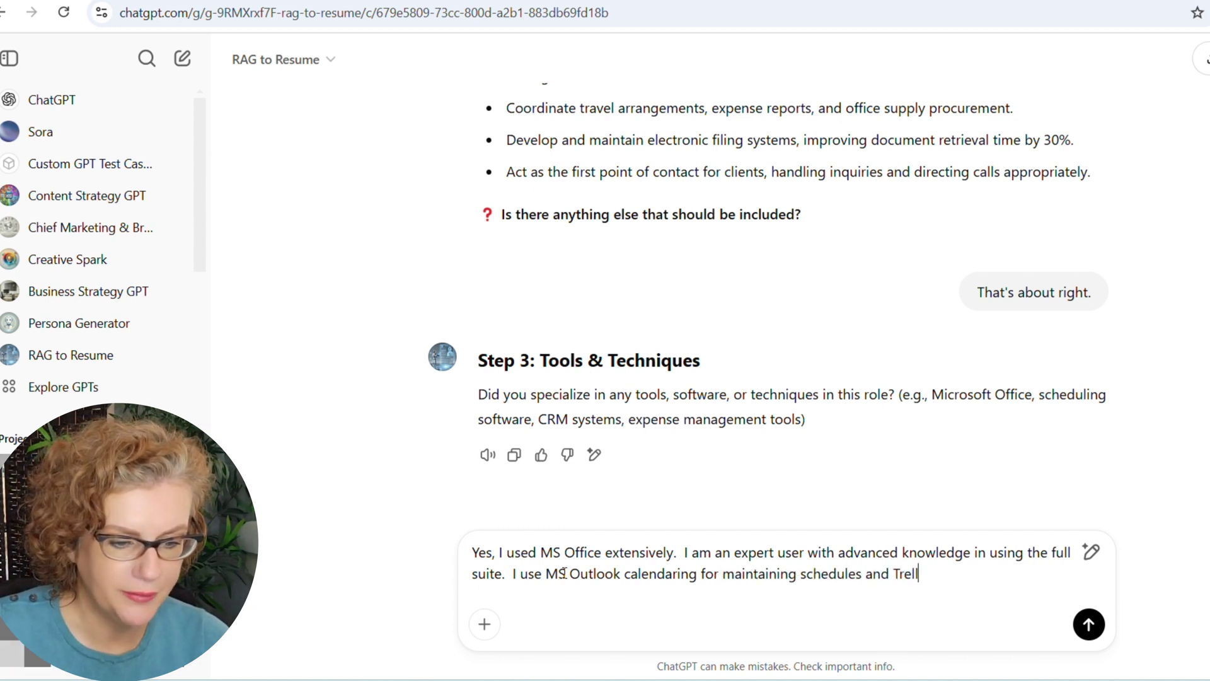
pyautogui.write('o to ensure all pro')
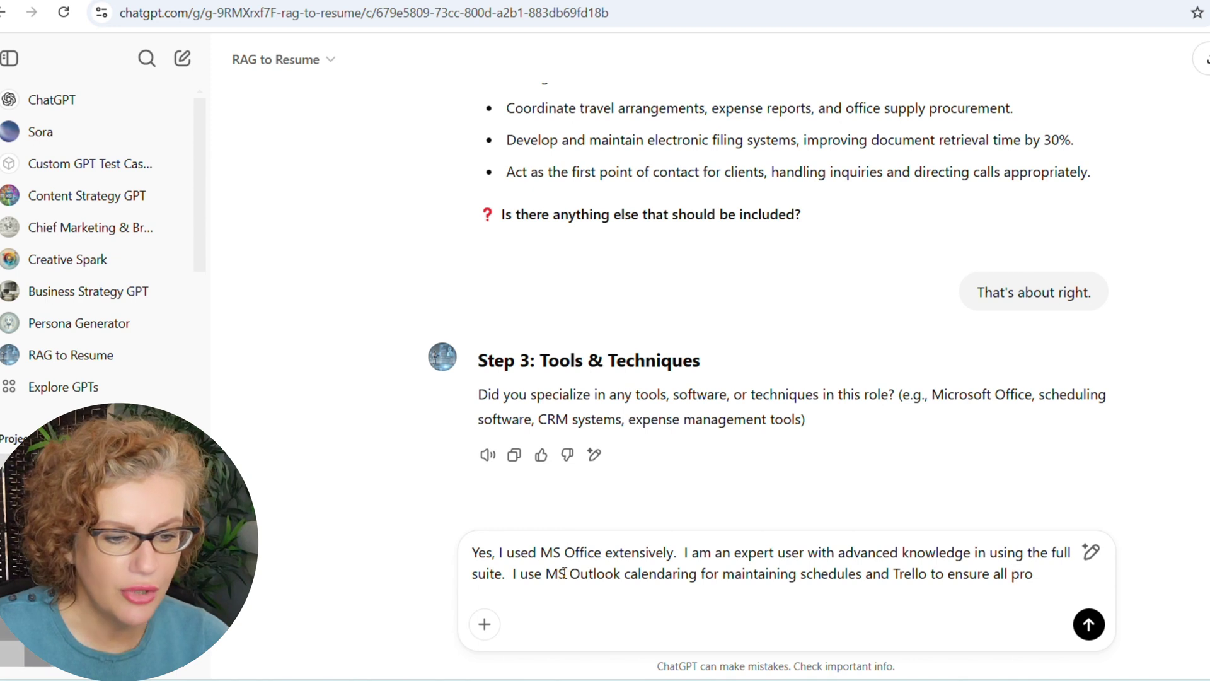
pyautogui.write('calendars a')
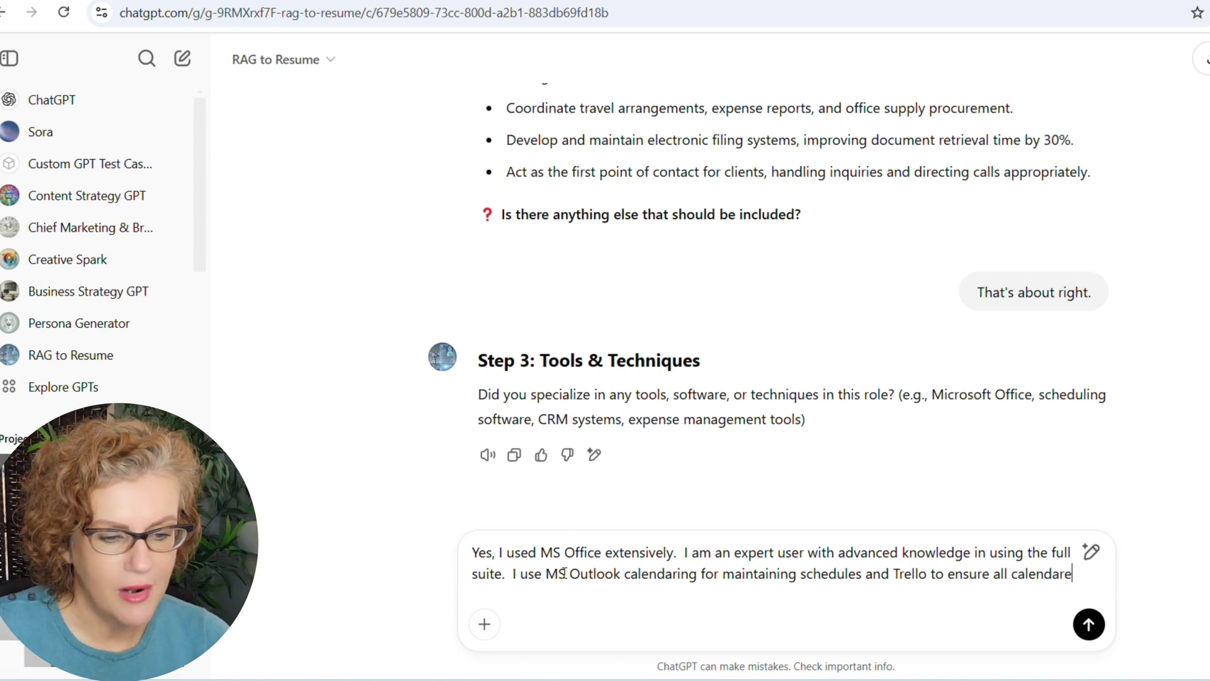
pyautogui.write('re synk')
pyautogui.write('e')
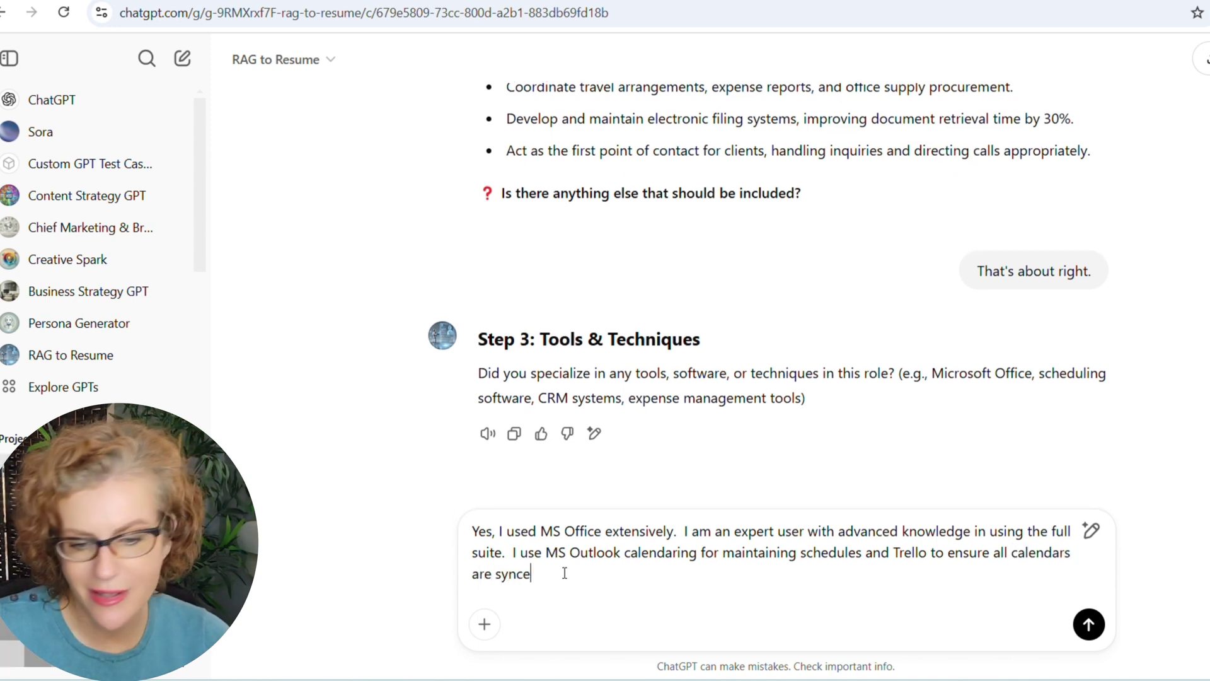
pyautogui.write('d with project deliverables.')
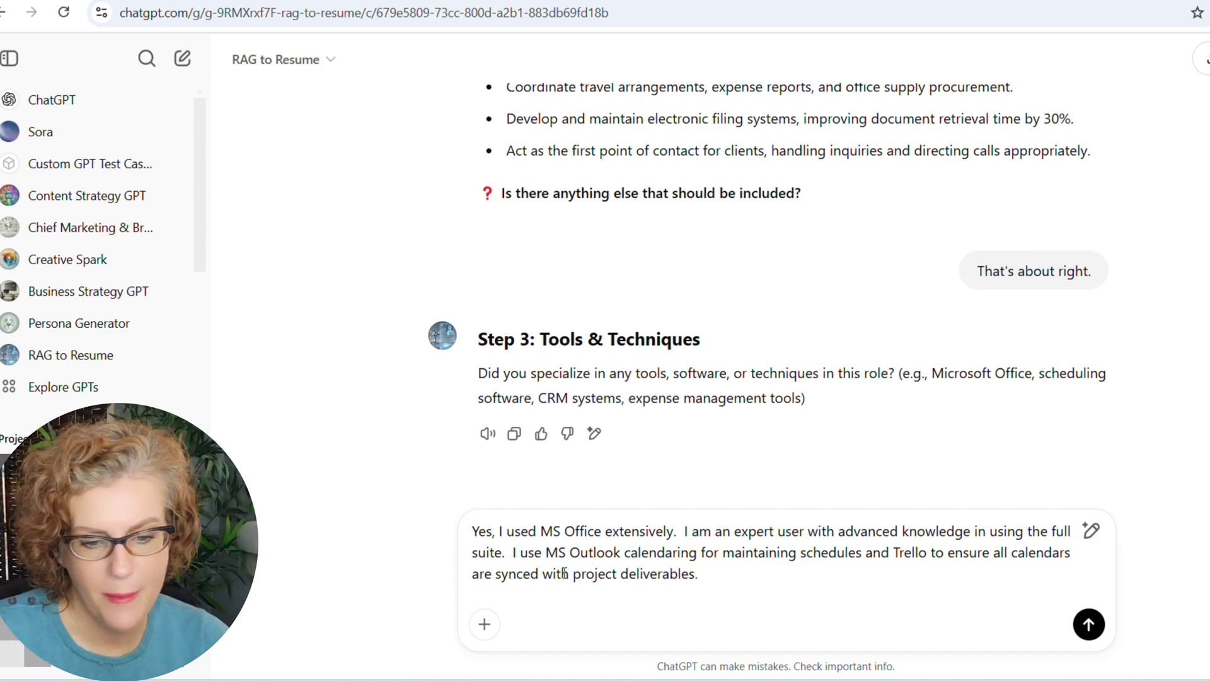
pyautogui.press('Return')
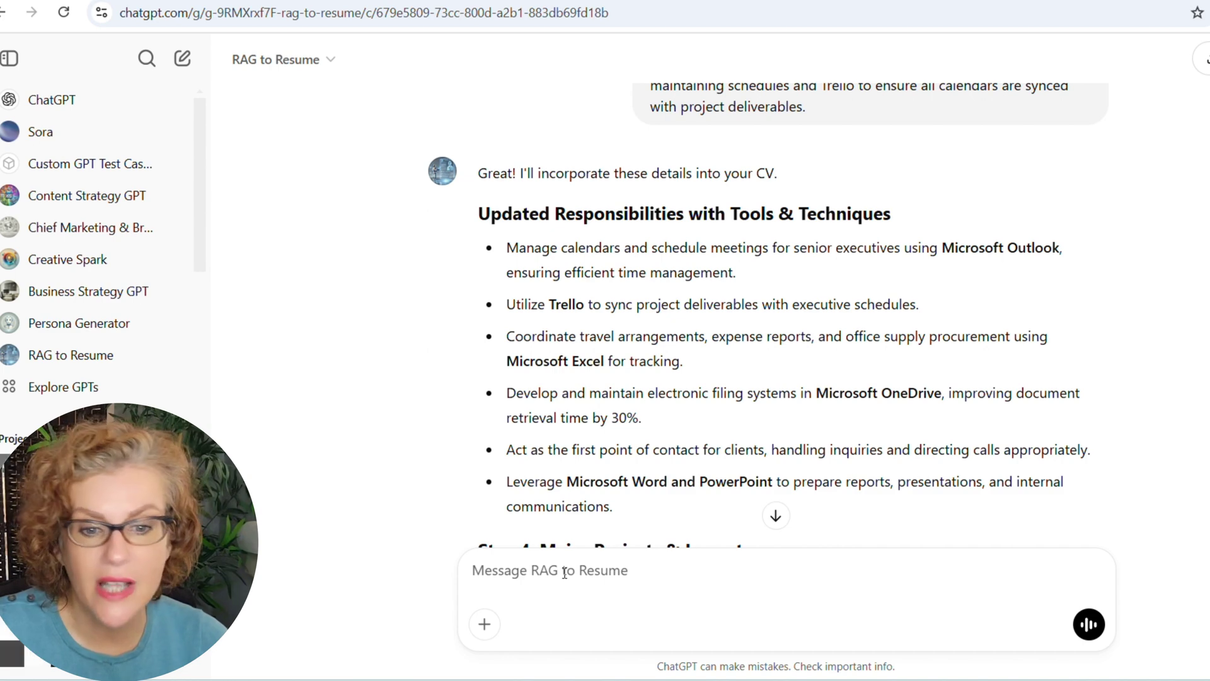
# Begin the major projects answer with "Yes. I implemented a digital filing system that replaced manual paper filing, reducing document retrieval time by 30%."
pyautogui.scroll(-3, 822, 416)
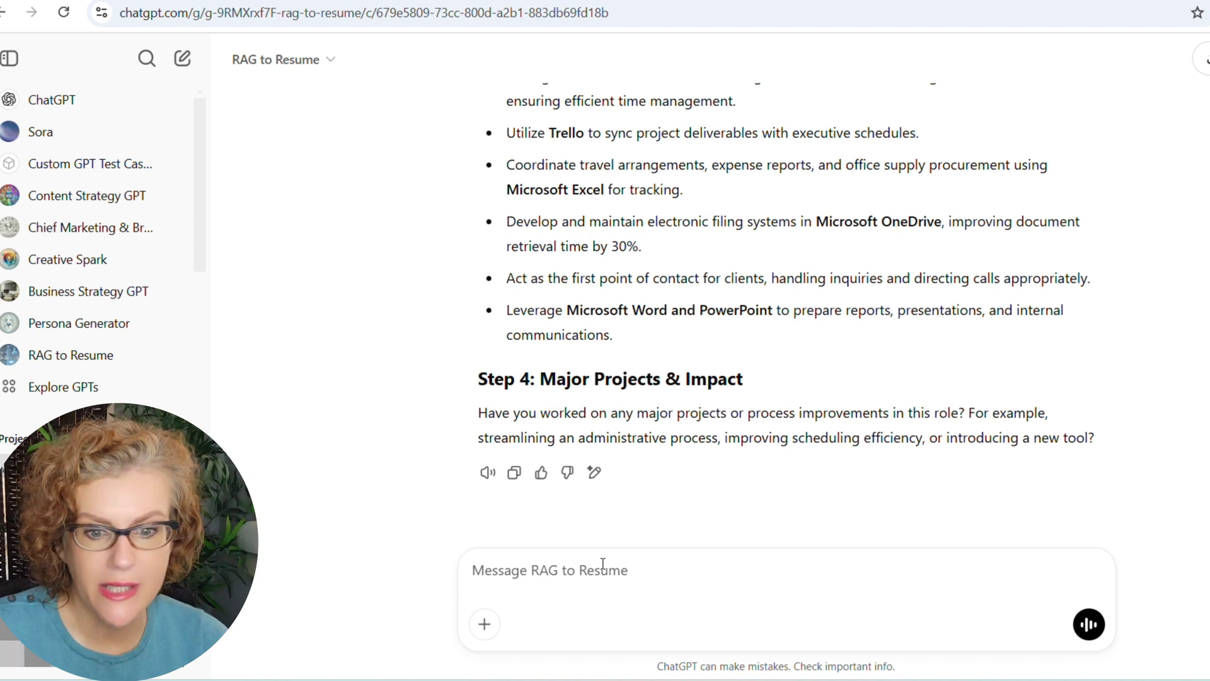
pyautogui.write('Yes. I i')
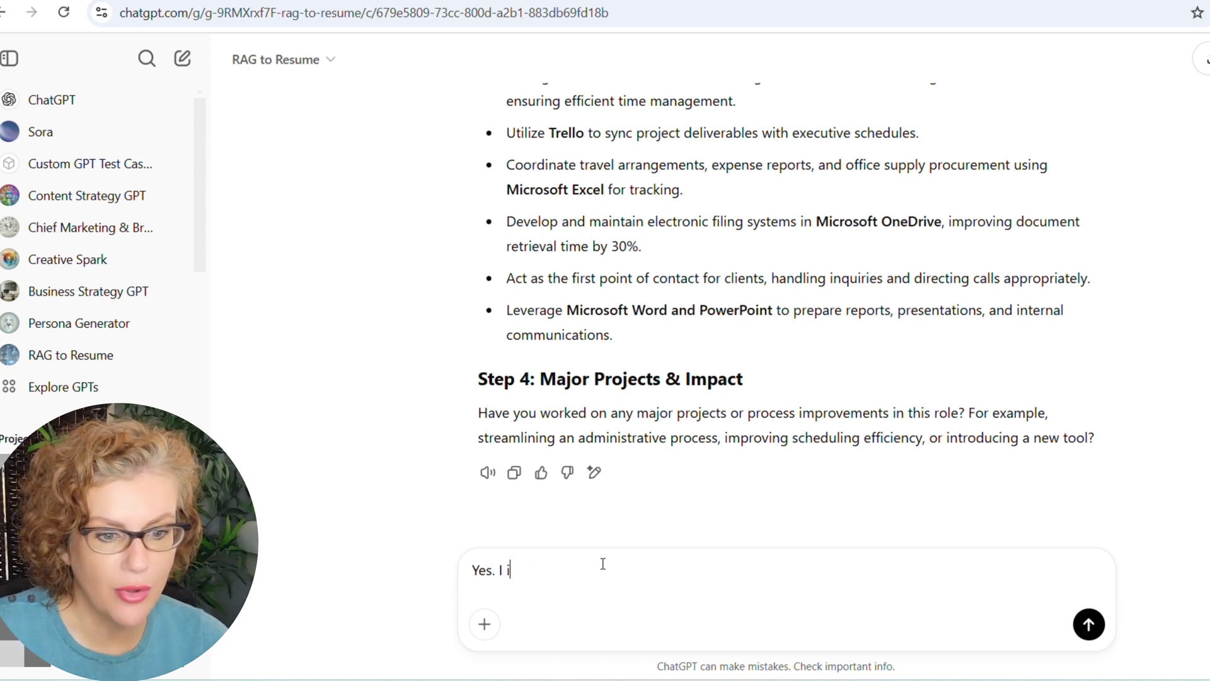
pyautogui.write('mplemented a digital filin')
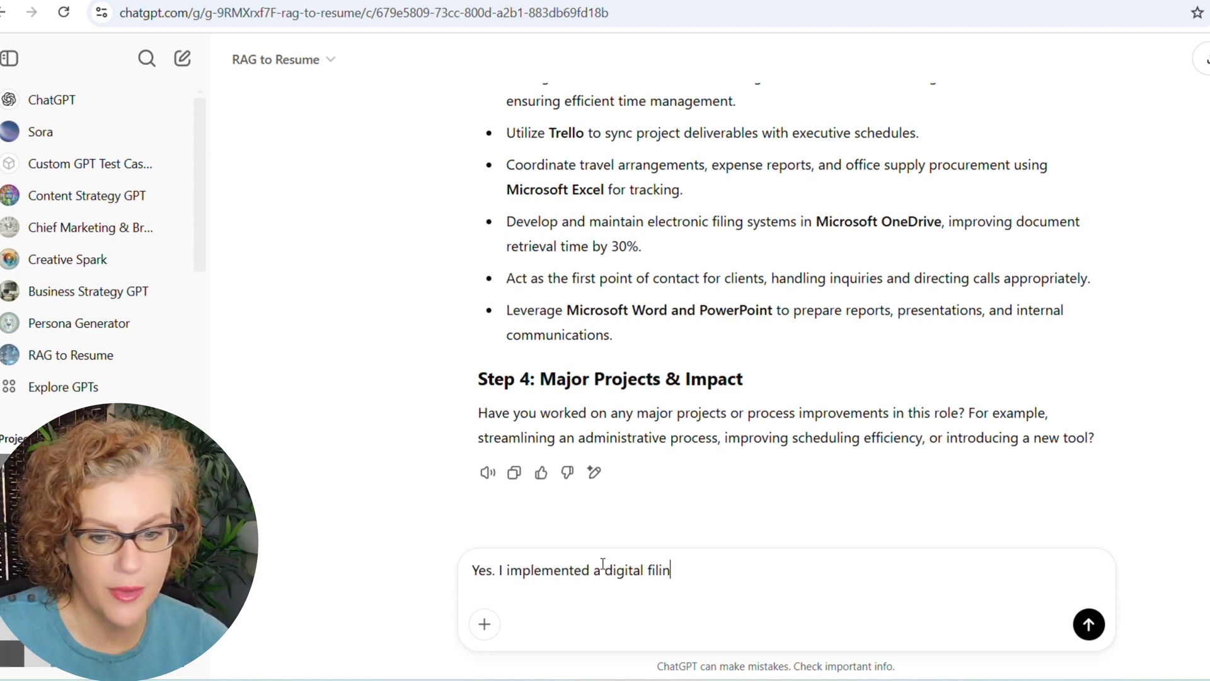
pyautogui.write('g system that replaced m')
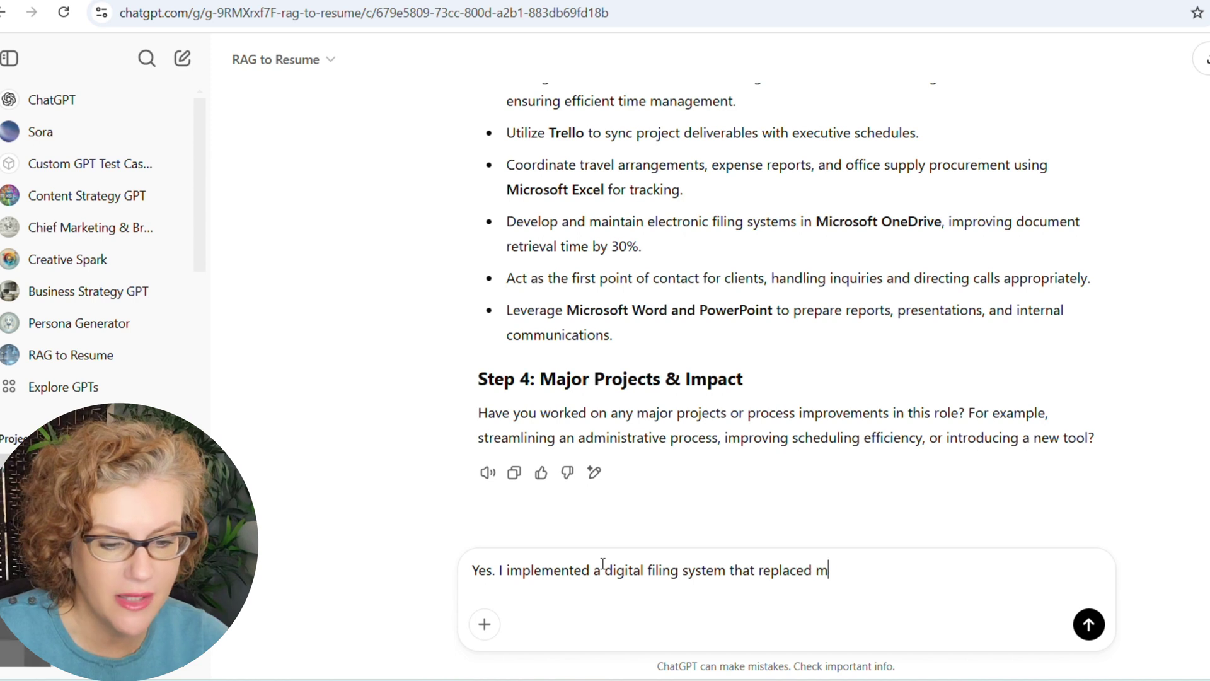
pyautogui.write('anual paper filing, reduce')
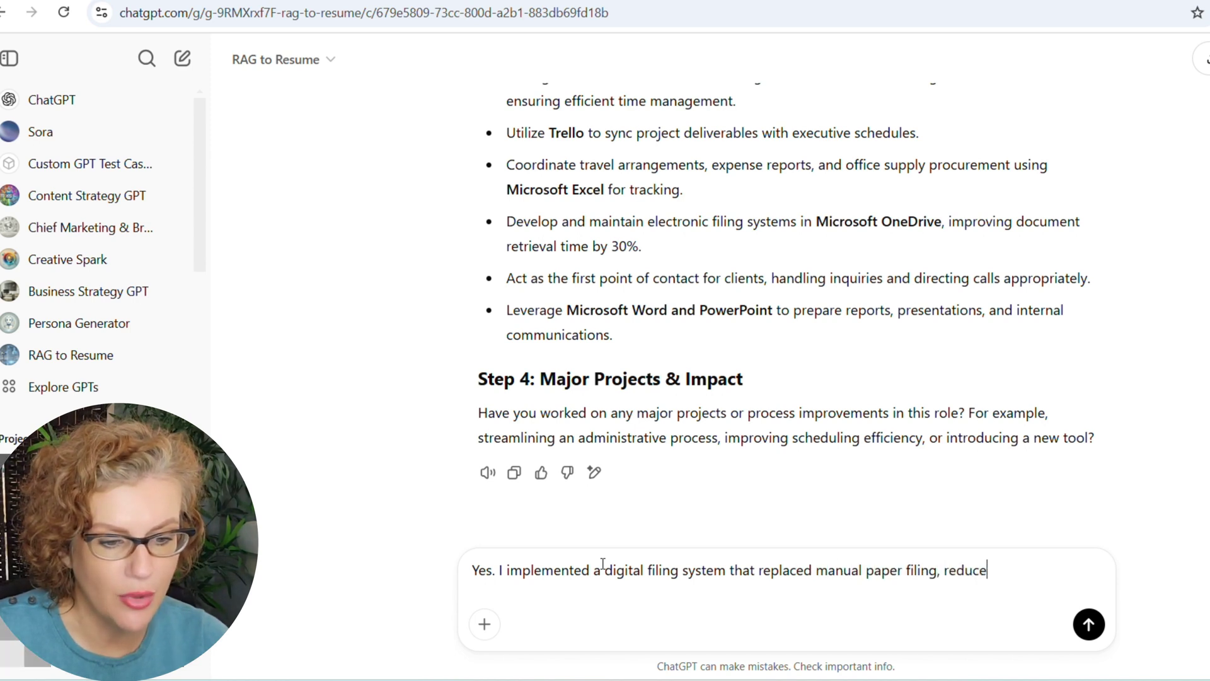
pyautogui.press('BackSpace')
pyautogui.write('ing document ret')
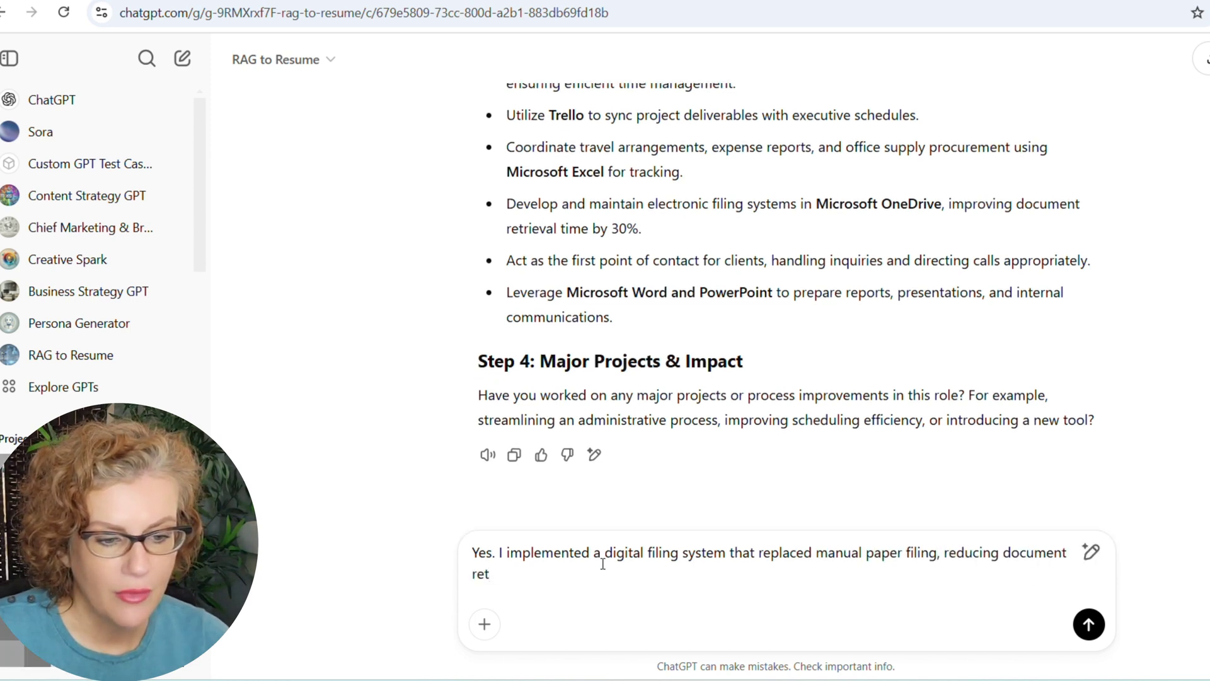
pyautogui.write('rieval time by')
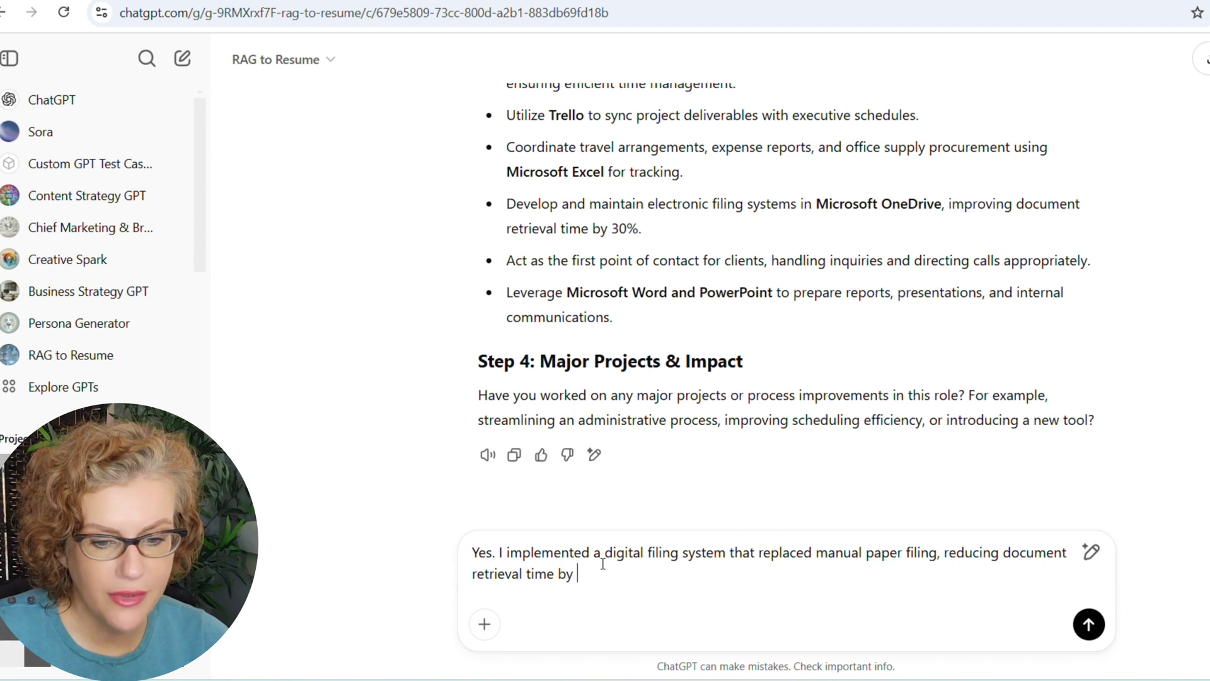
pyautogui.write(' 30%. ')
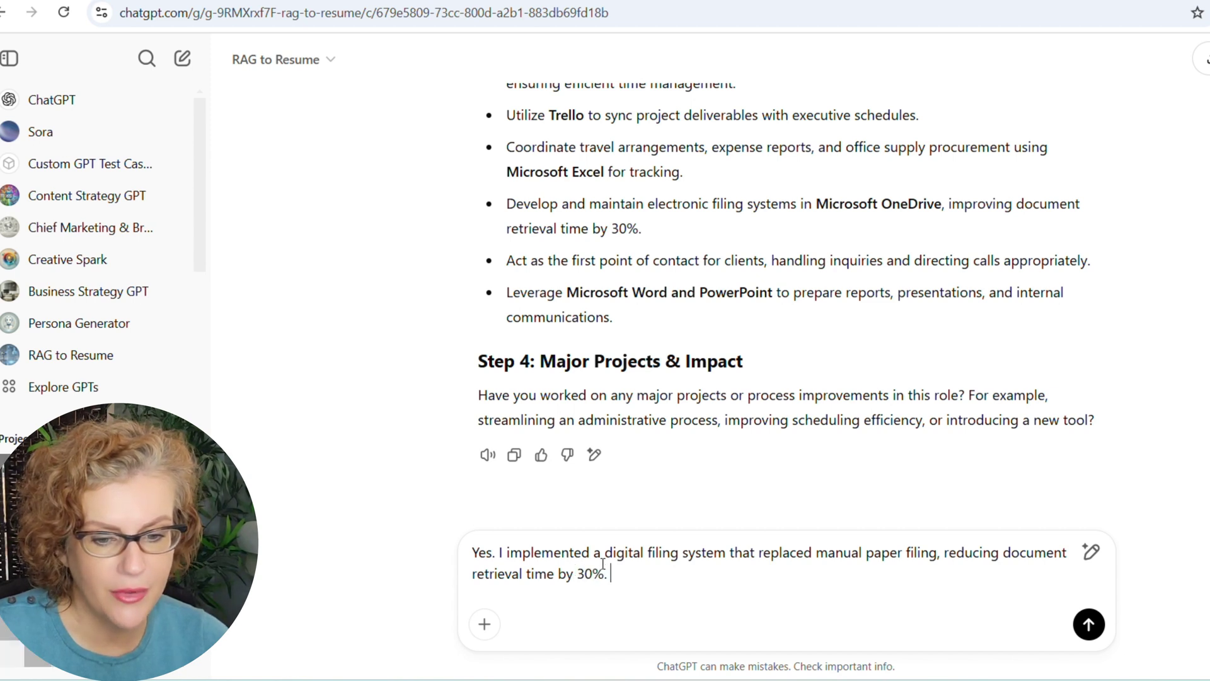
# Add "I also standardized meeting scheduling using Microsoft Outlook templates, cutting down scheduling conflicts by 40% and improving executive availability." and send the answer
pyautogui.write(' I also standardized ')
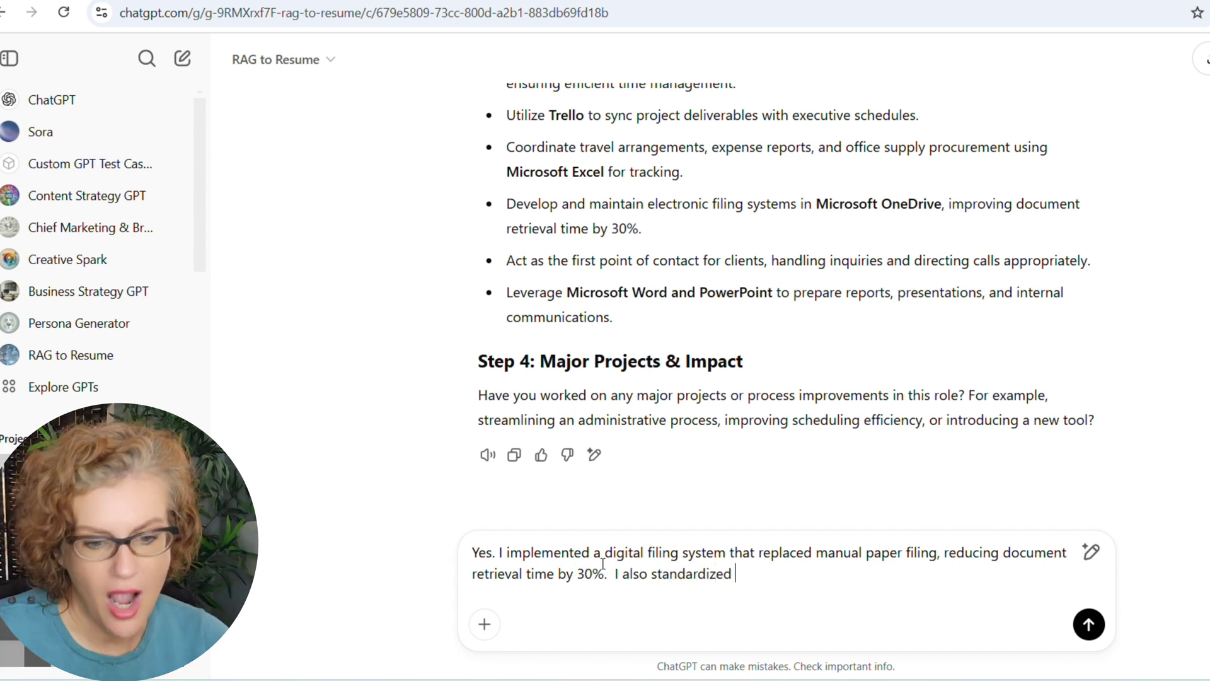
pyautogui.write('meeting scheduling using M')
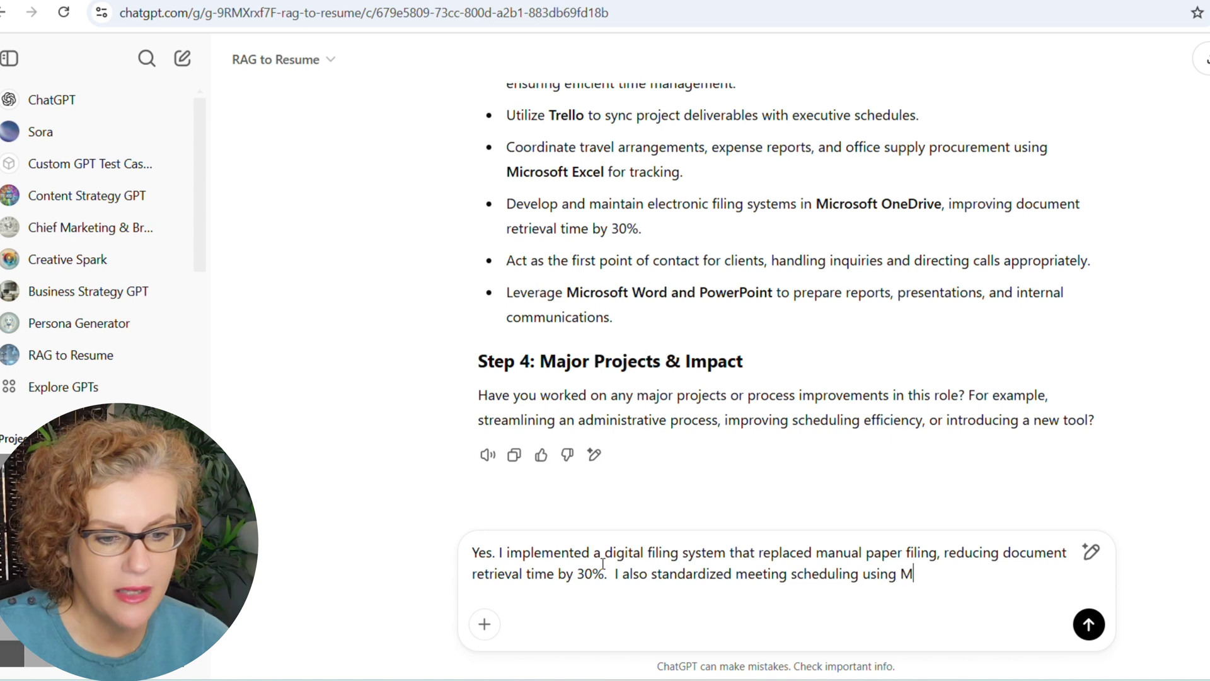
pyautogui.write('icrosoft Outlook t')
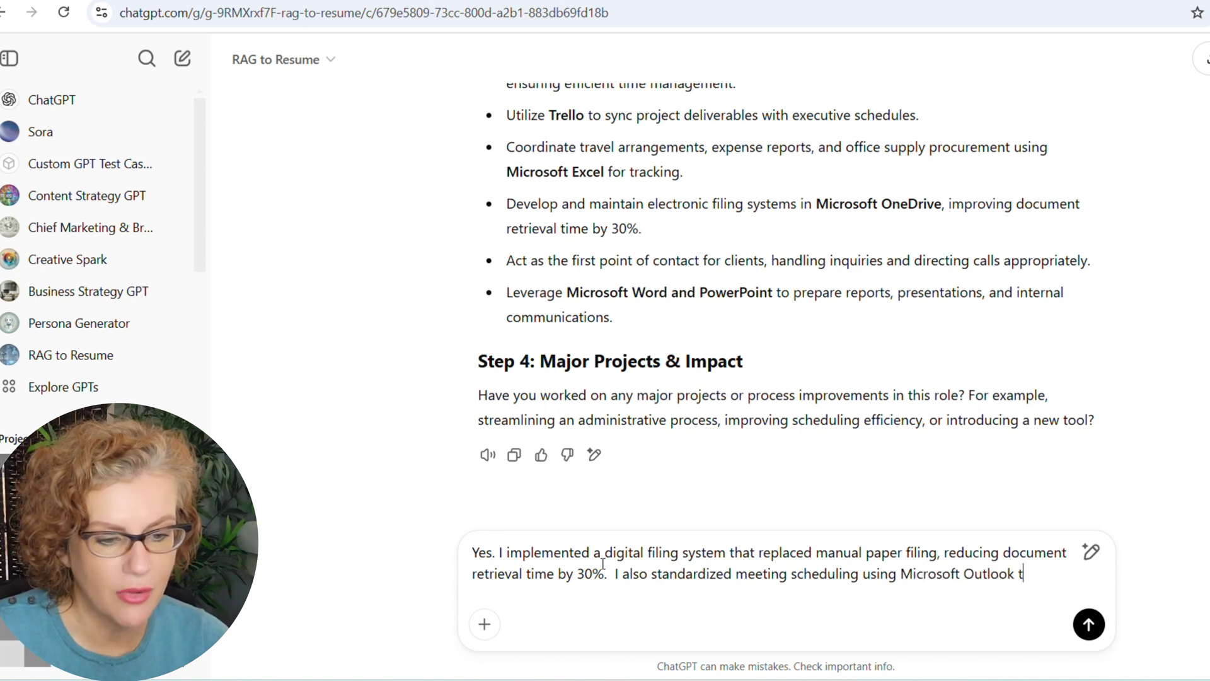
pyautogui.write('emplates, cutting down sched')
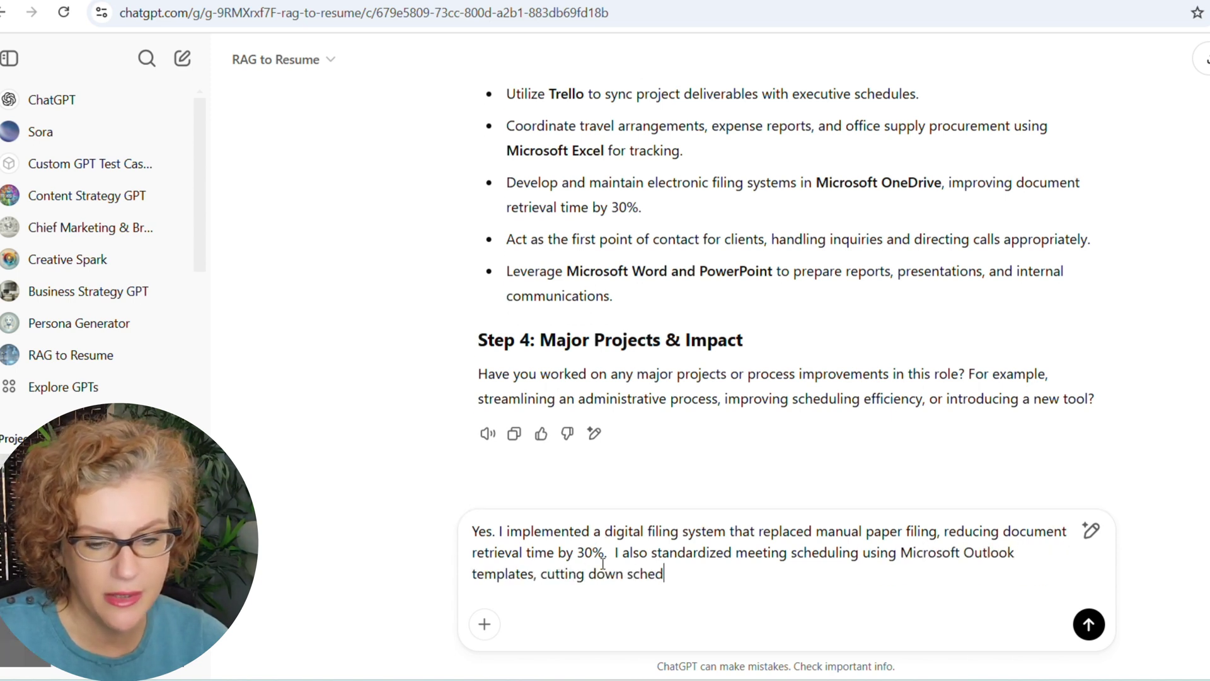
pyautogui.write('uling conflicts by ')
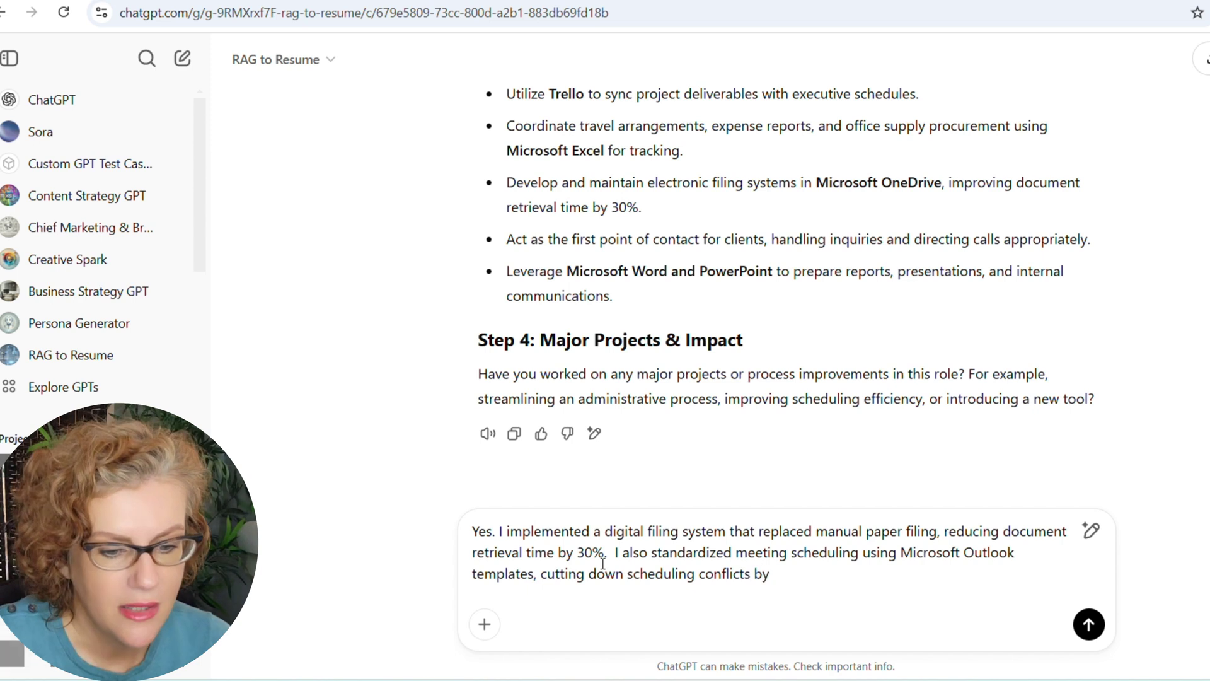
pyautogui.write('40%')
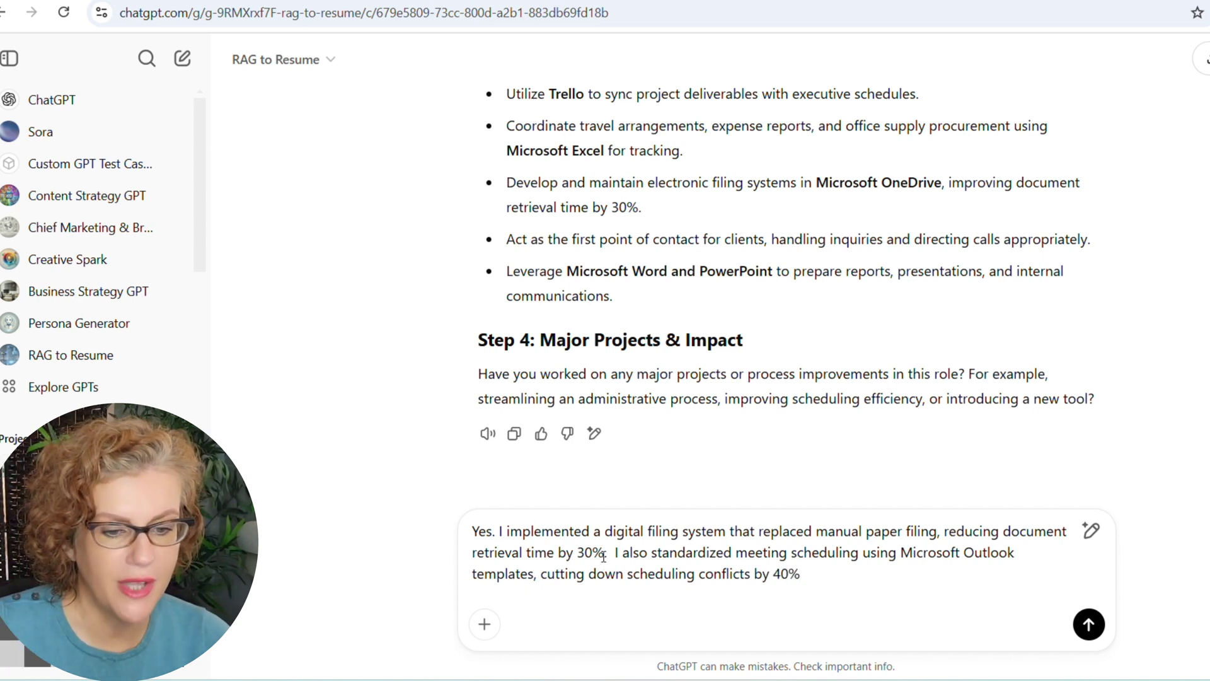
pyautogui.write(' and improving executi')
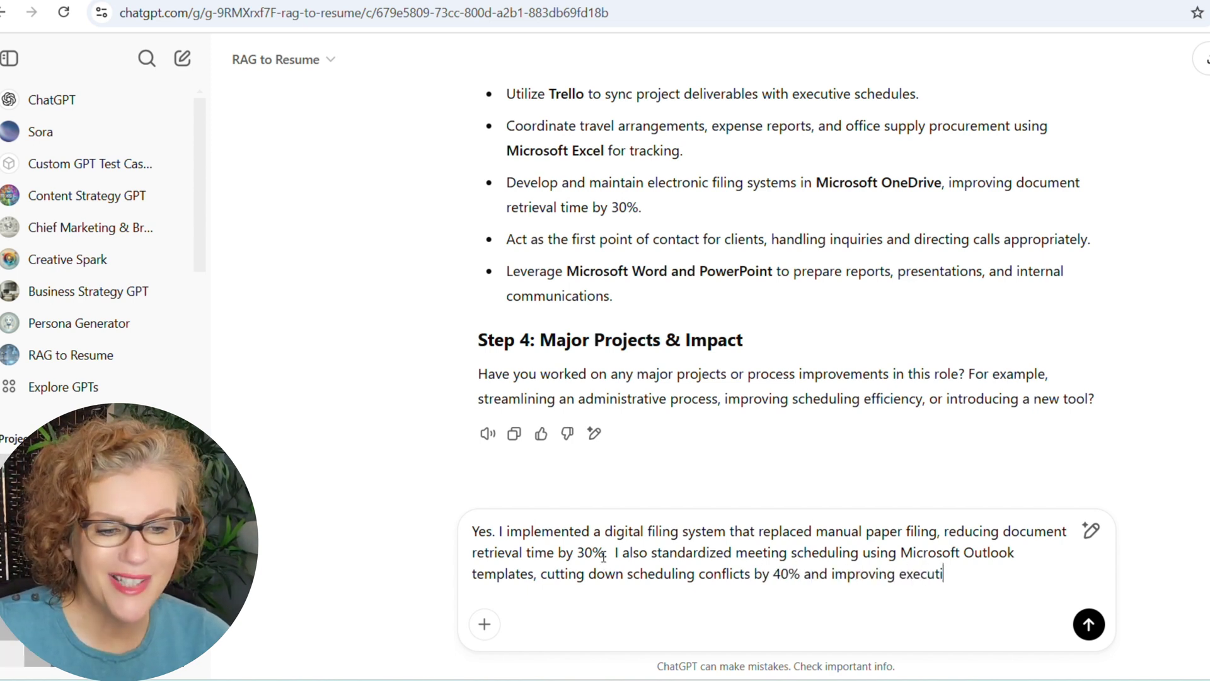
pyautogui.write('ve availability.')
pyautogui.press('Return')
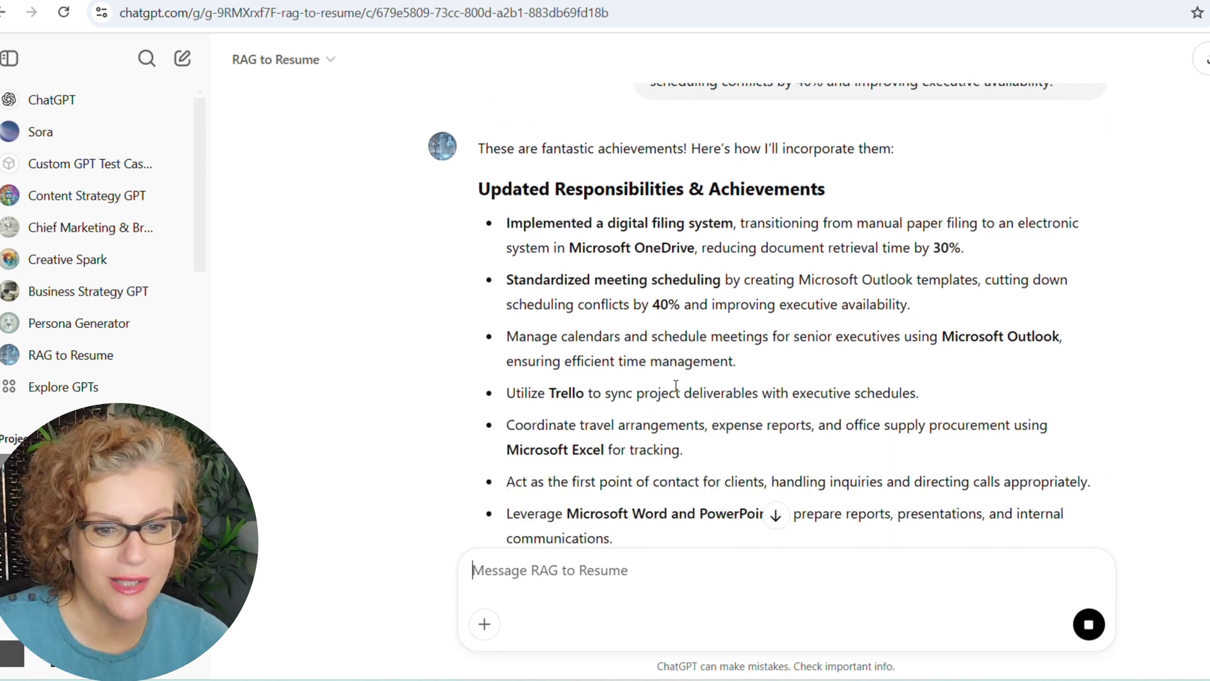
# Review the reply down to the Step 5 question, switch to Word and read the completed CV from the summary to the final skills list
pyautogui.scroll(-1, 675, 385)
pyautogui.scroll(-1, 681, 382)
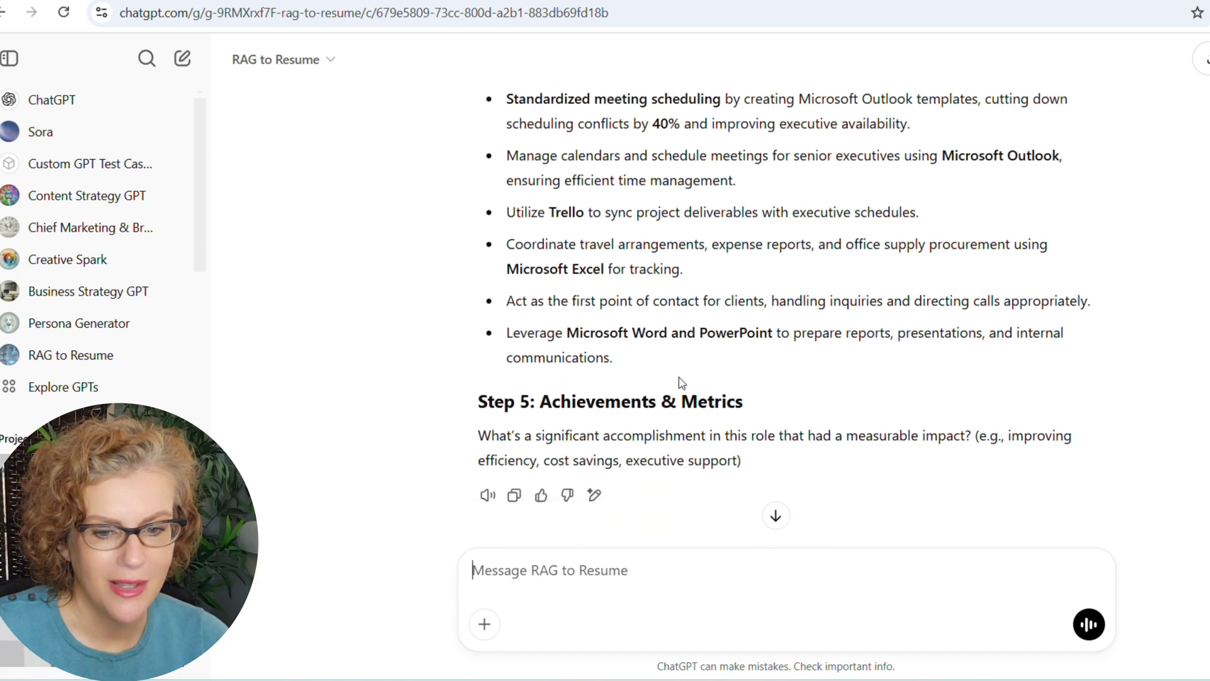
pyautogui.scroll(-1, 682, 383)
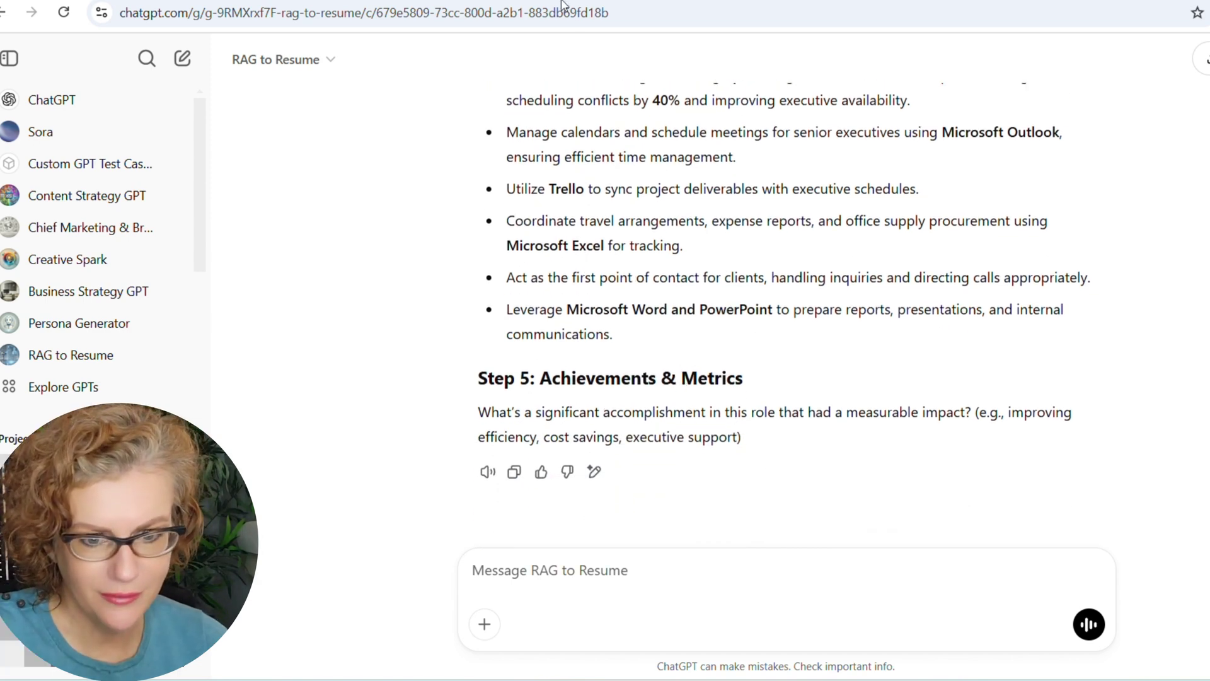
pyautogui.hotkey('alt', 'Tab')
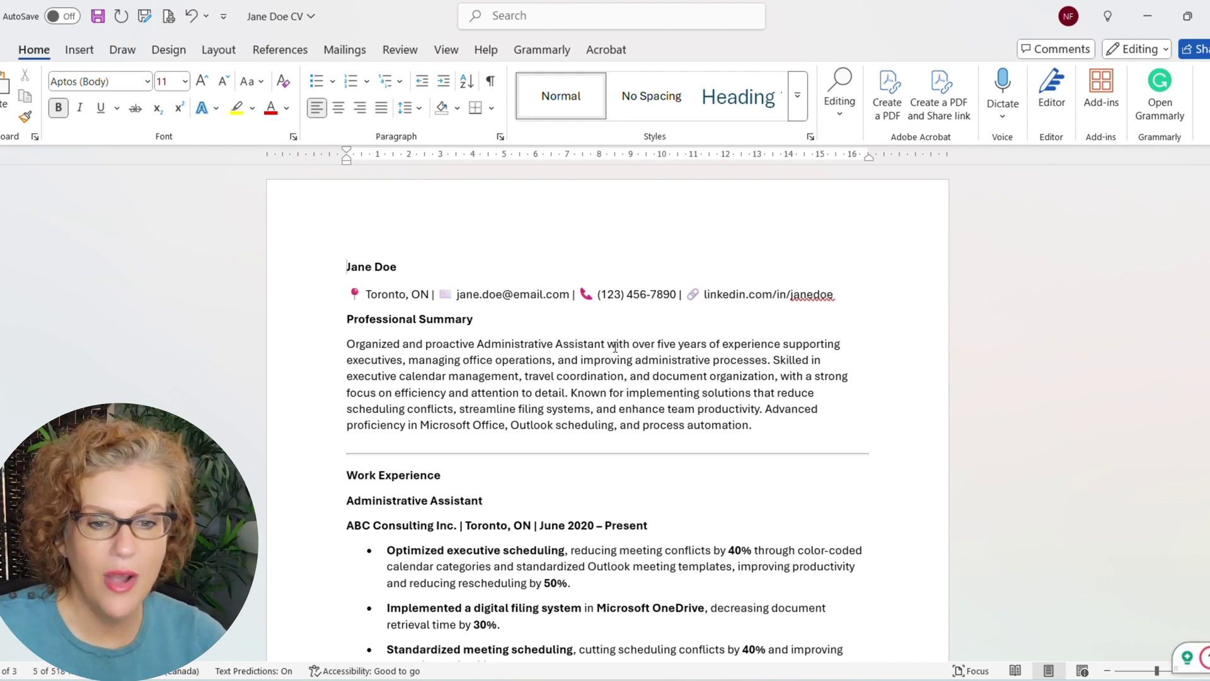
pyautogui.scroll(-3, 615, 347)
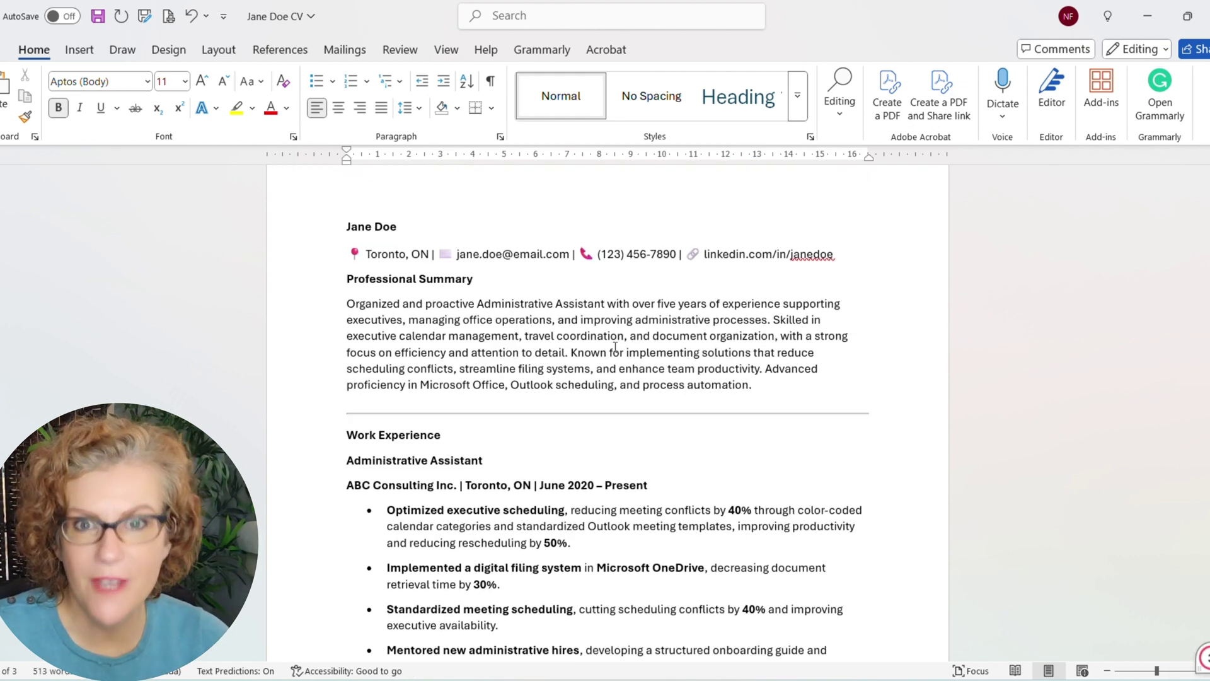
pyautogui.scroll(-3, 615, 347)
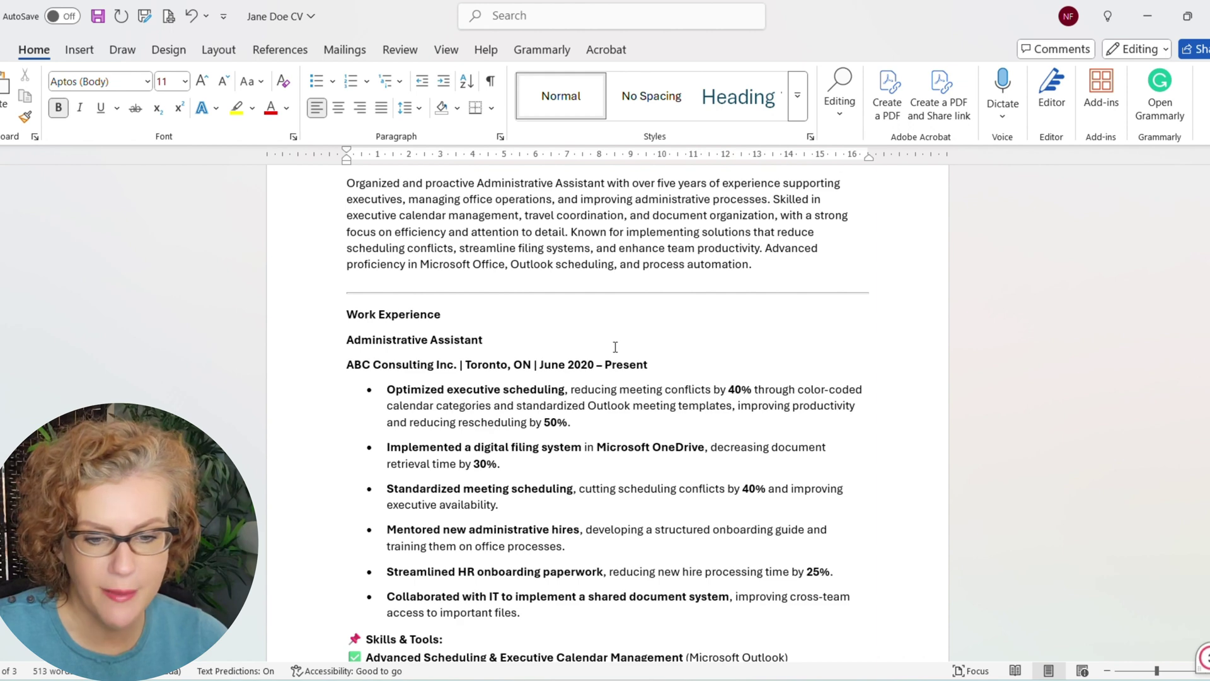
pyautogui.scroll(-3, 615, 347)
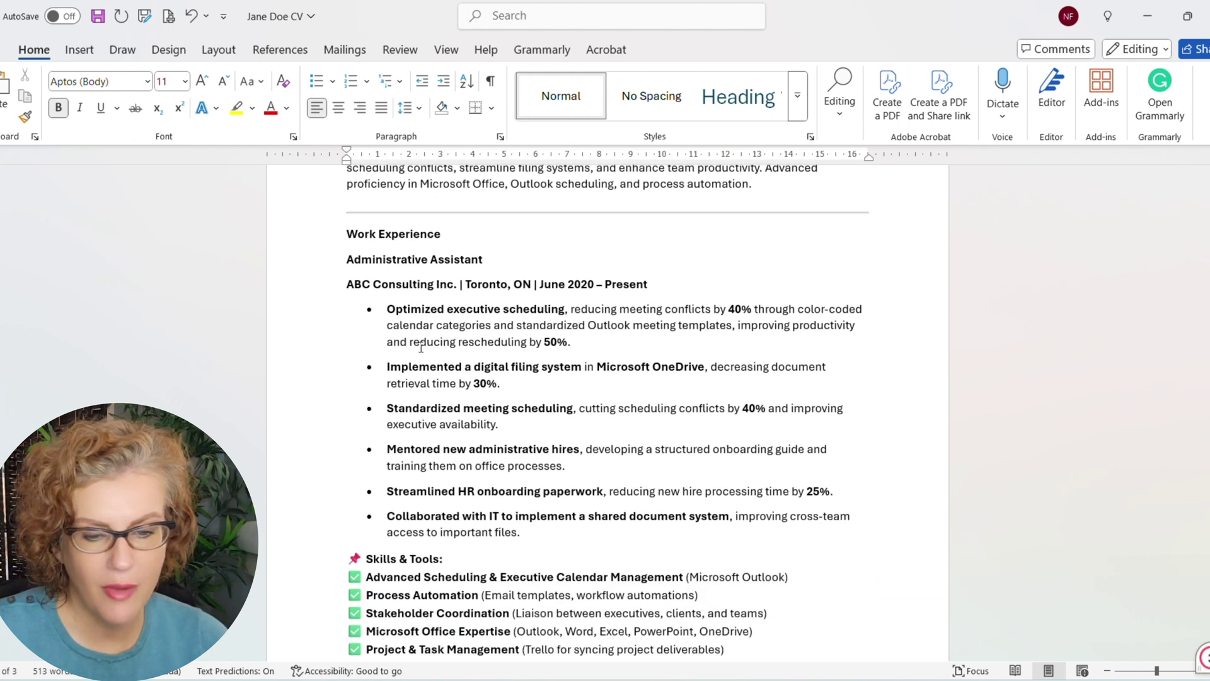
pyautogui.scroll(-7, 421, 348)
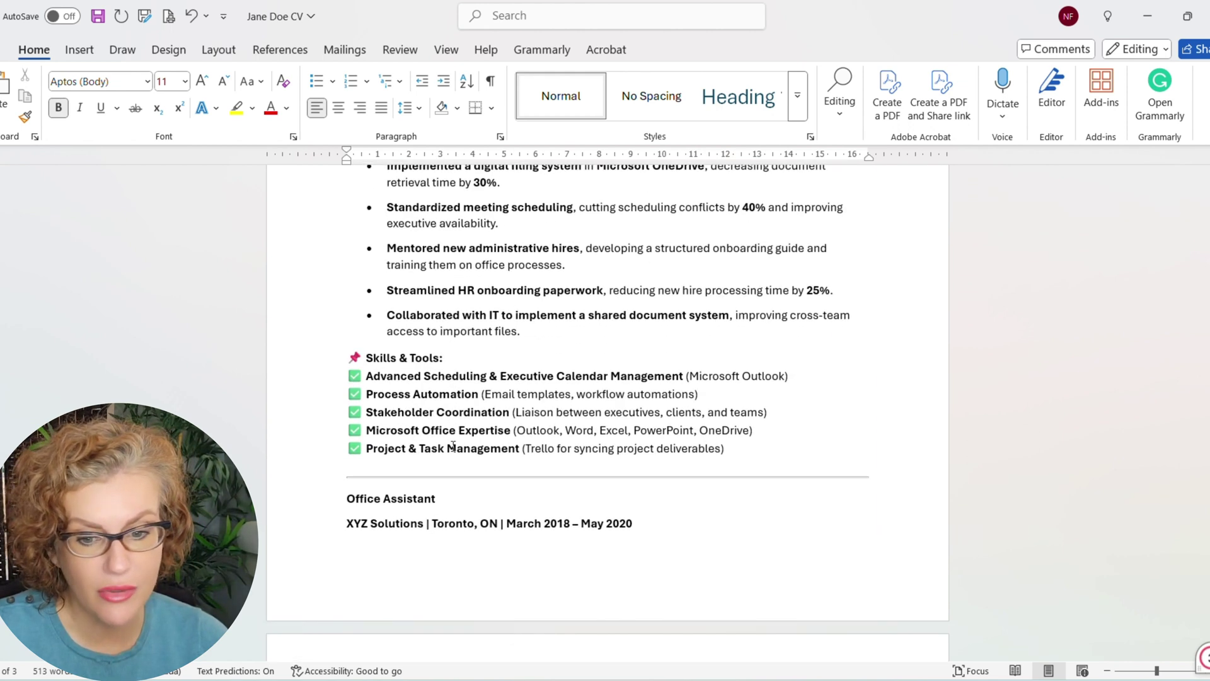
pyautogui.scroll(-3, 453, 445)
pyautogui.scroll(-5, 453, 445)
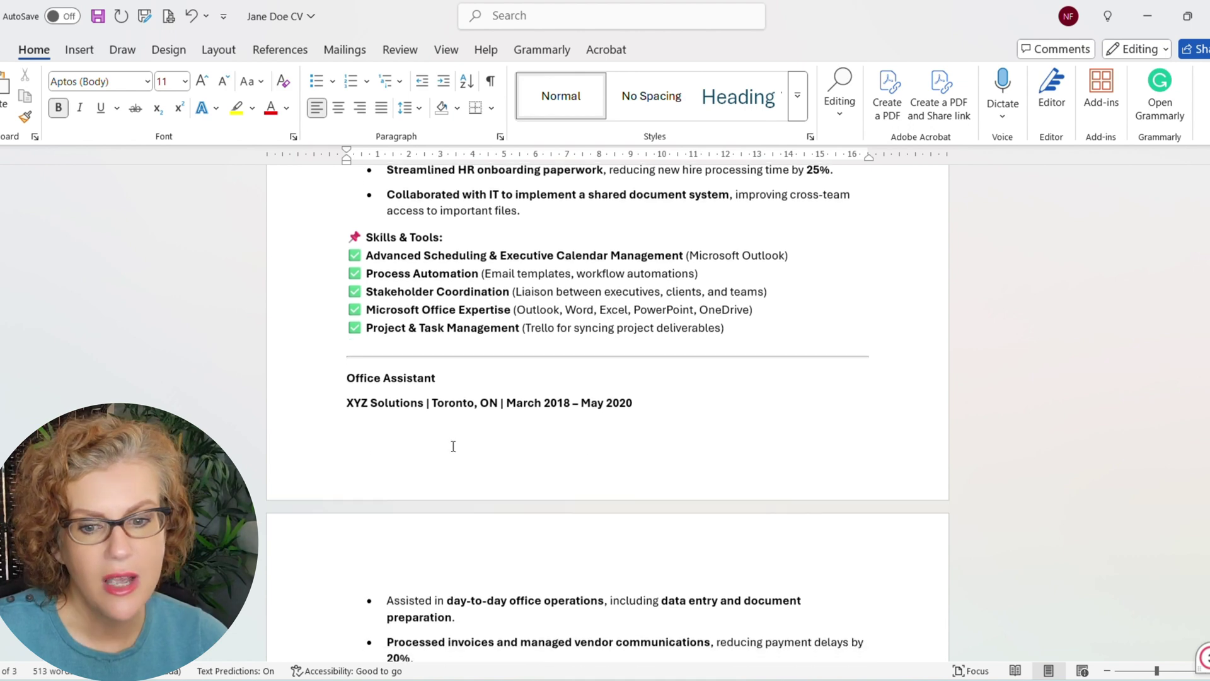
pyautogui.scroll(-5, 452, 445)
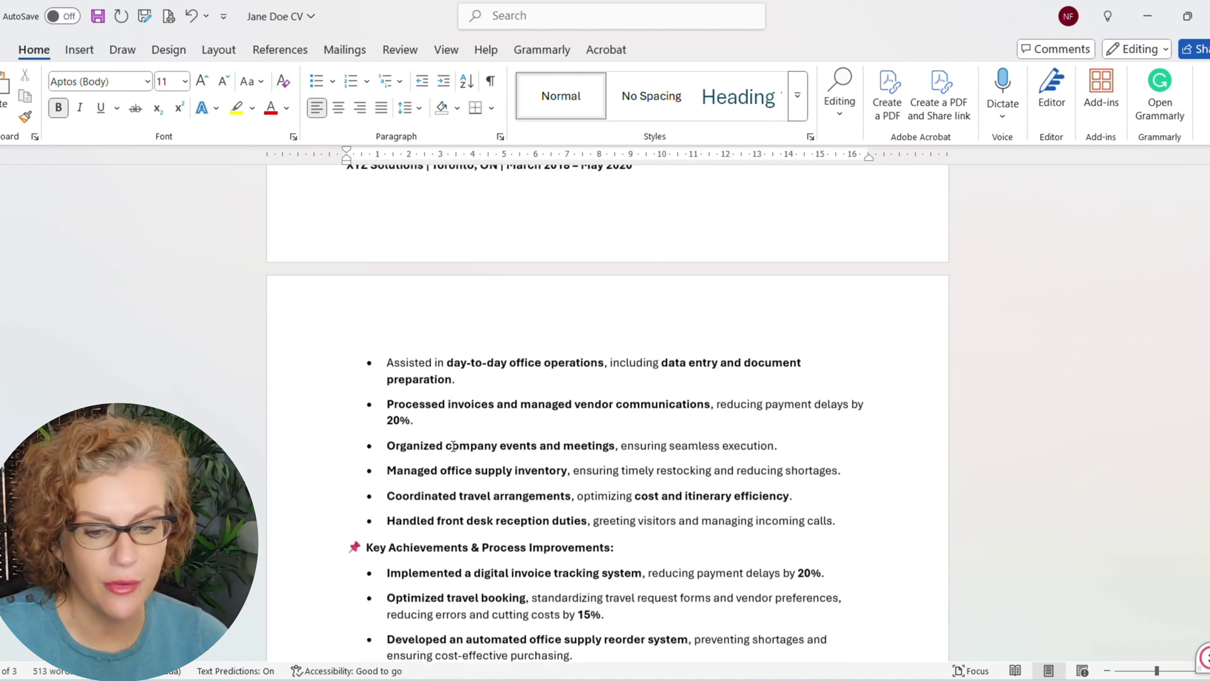
pyautogui.scroll(-3, 461, 514)
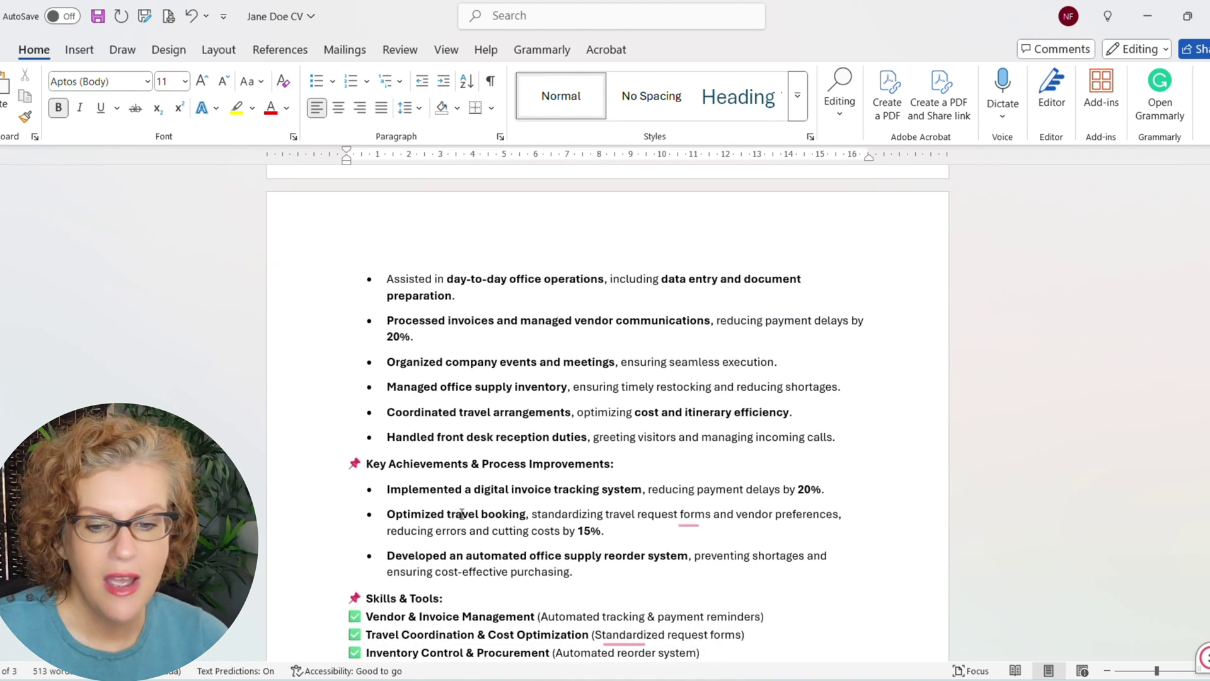
pyautogui.scroll(-4, 470, 509)
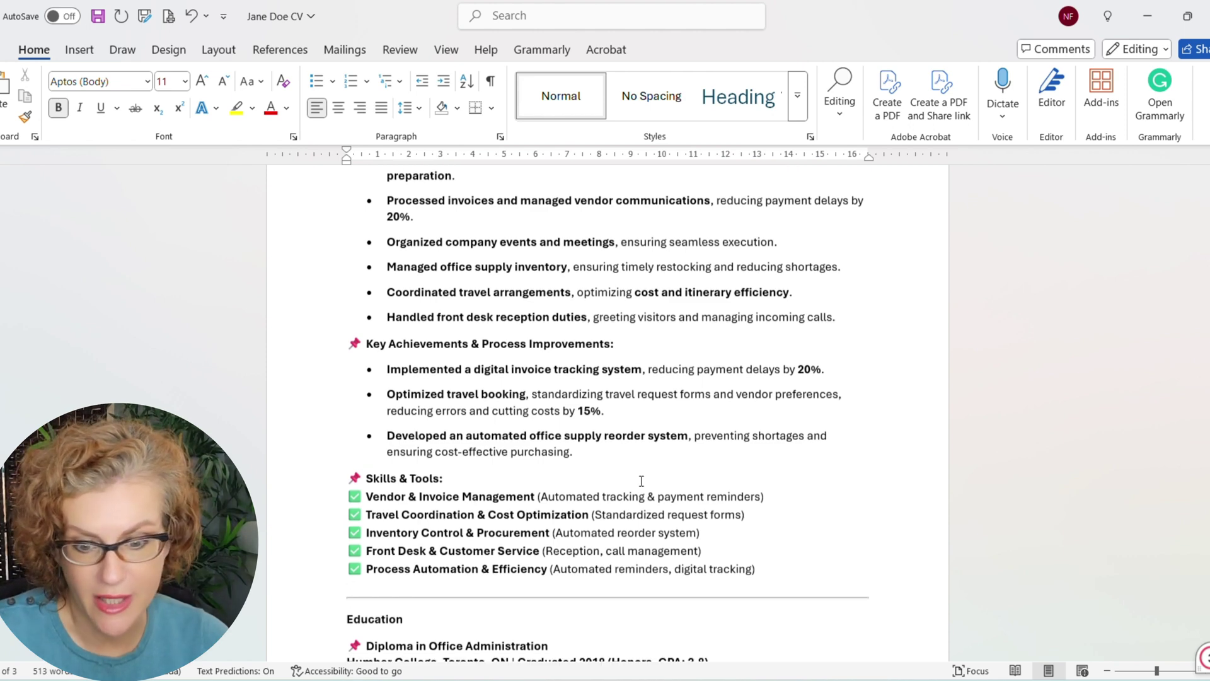
pyautogui.scroll(-6, 641, 481)
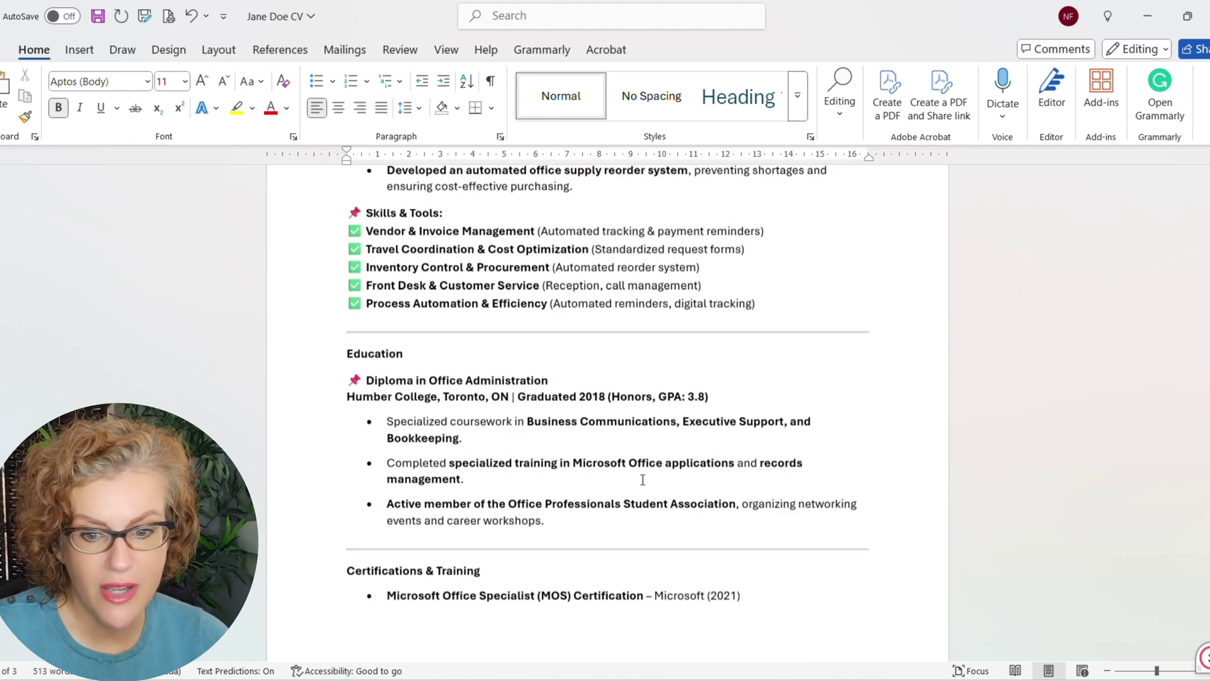
pyautogui.scroll(-6, 643, 480)
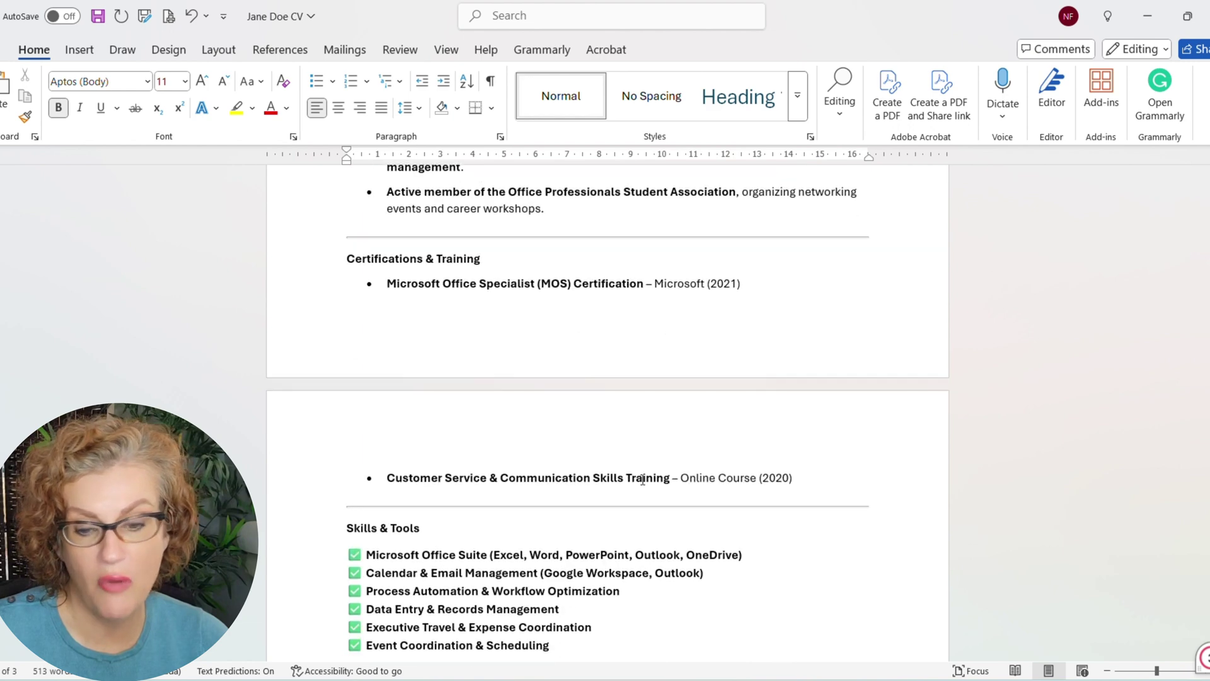
pyautogui.scroll(-1, 642, 479)
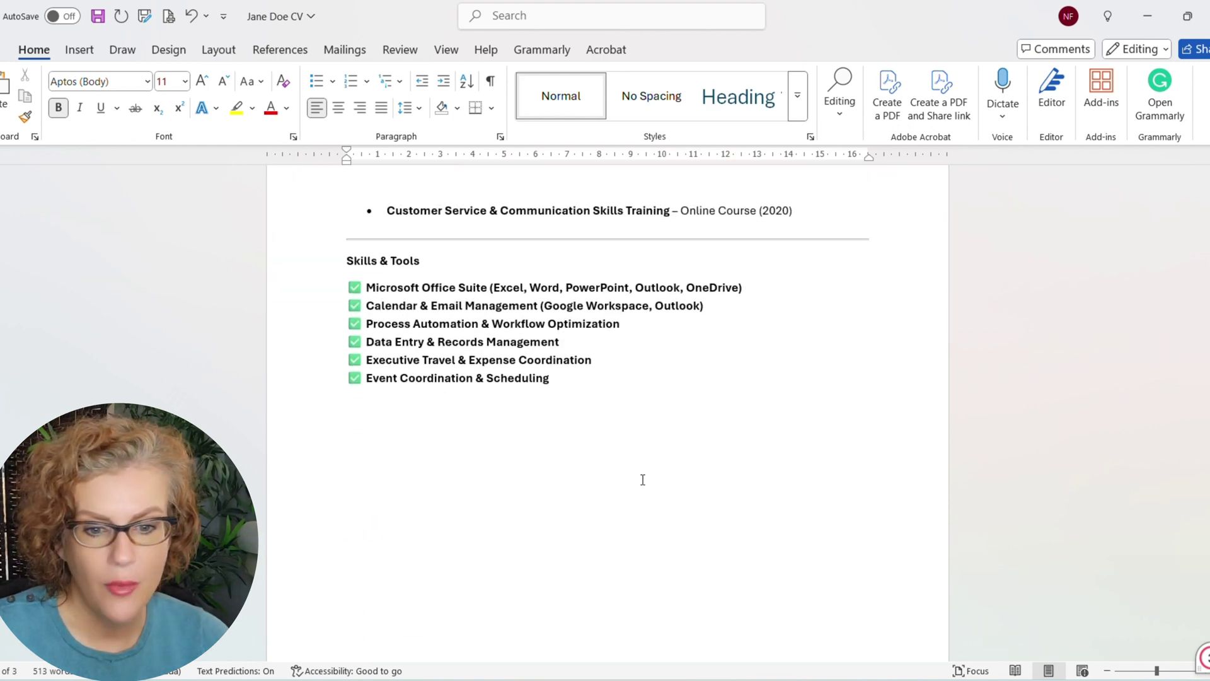
# Re-examine the Office Assistant role in the CV, covering its skills, key achievements and duties
pyautogui.scroll(6, 643, 479)
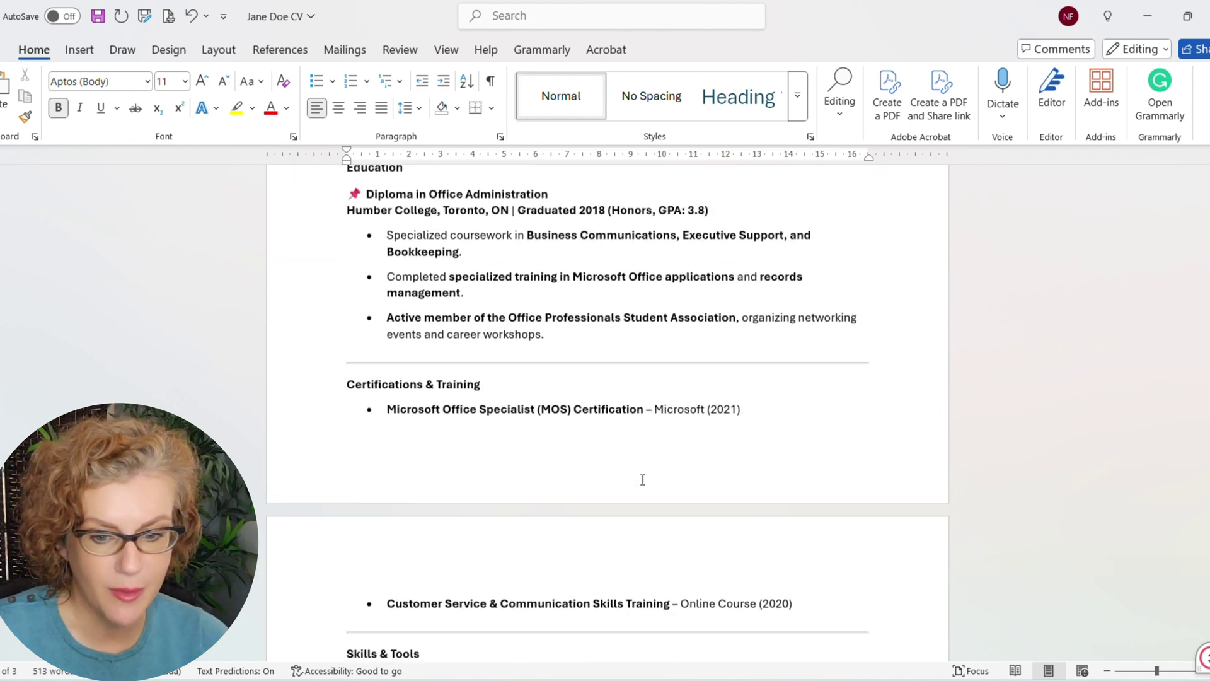
pyautogui.scroll(1, 643, 479)
pyautogui.scroll(3, 500, 370)
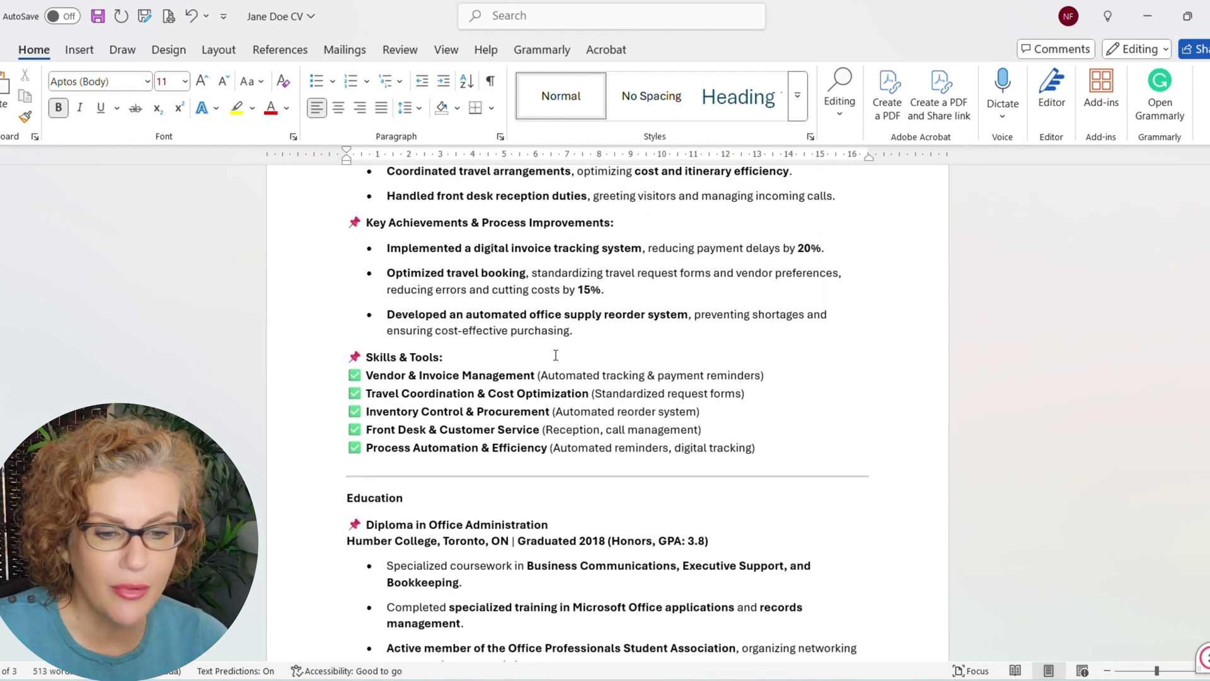
pyautogui.scroll(1, 555, 355)
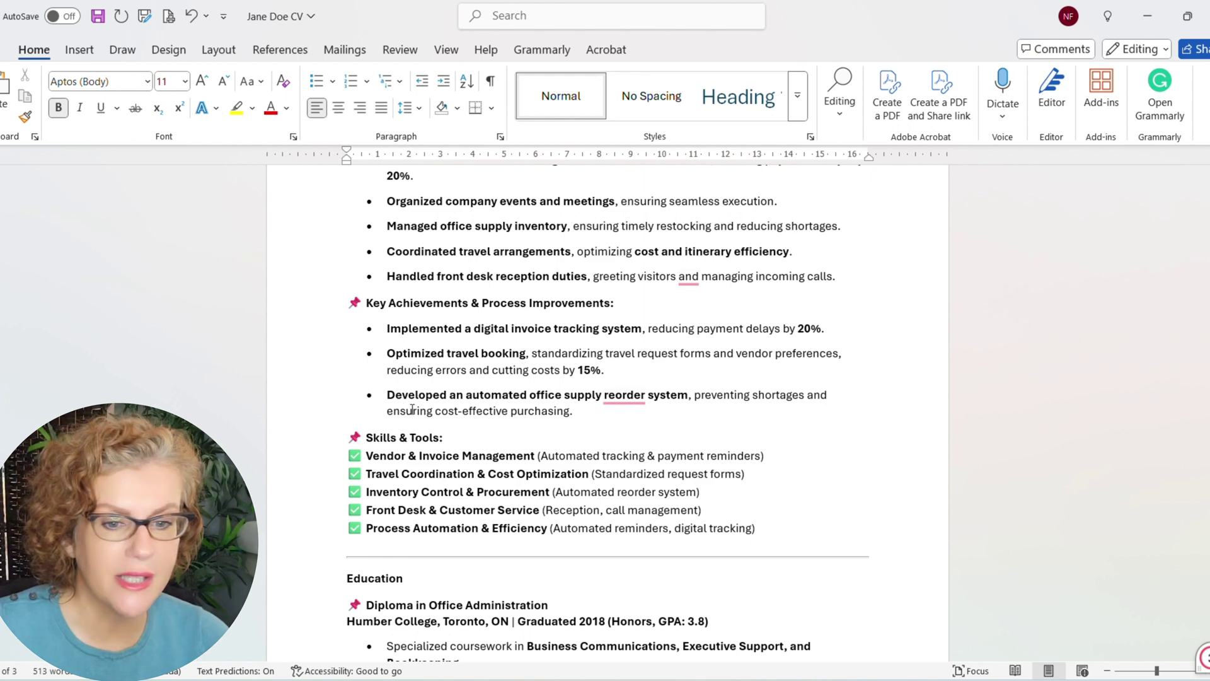
pyautogui.scroll(2, 513, 325)
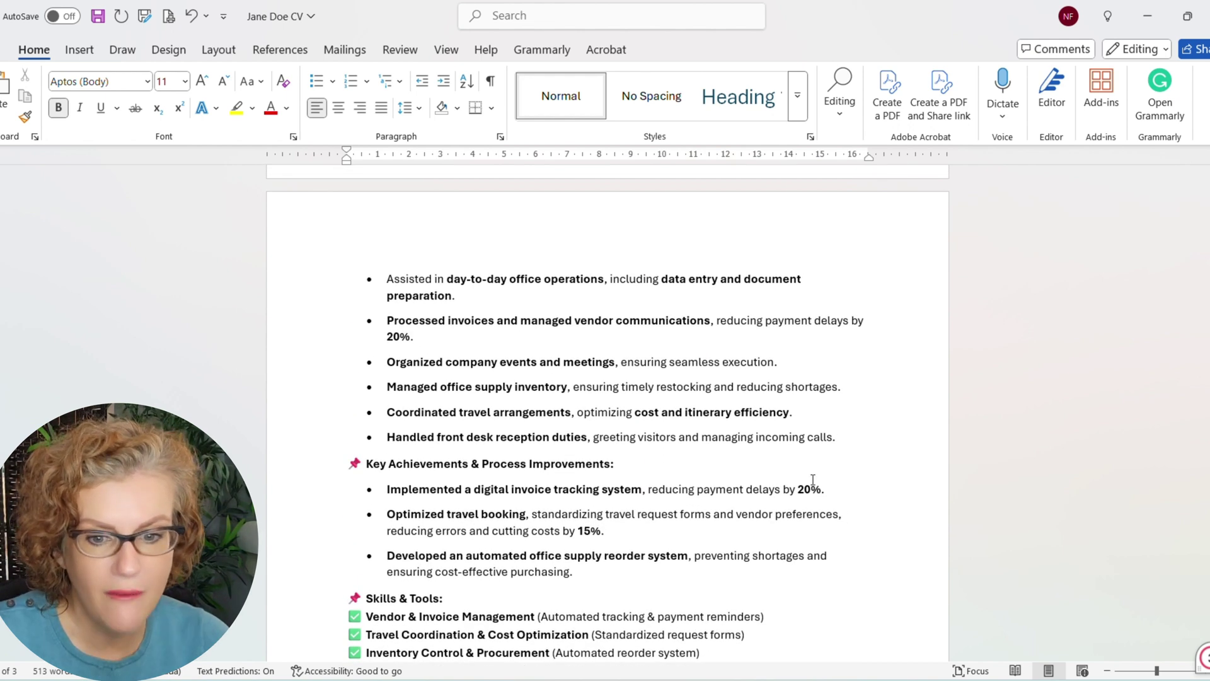
pyautogui.scroll(3, 568, 402)
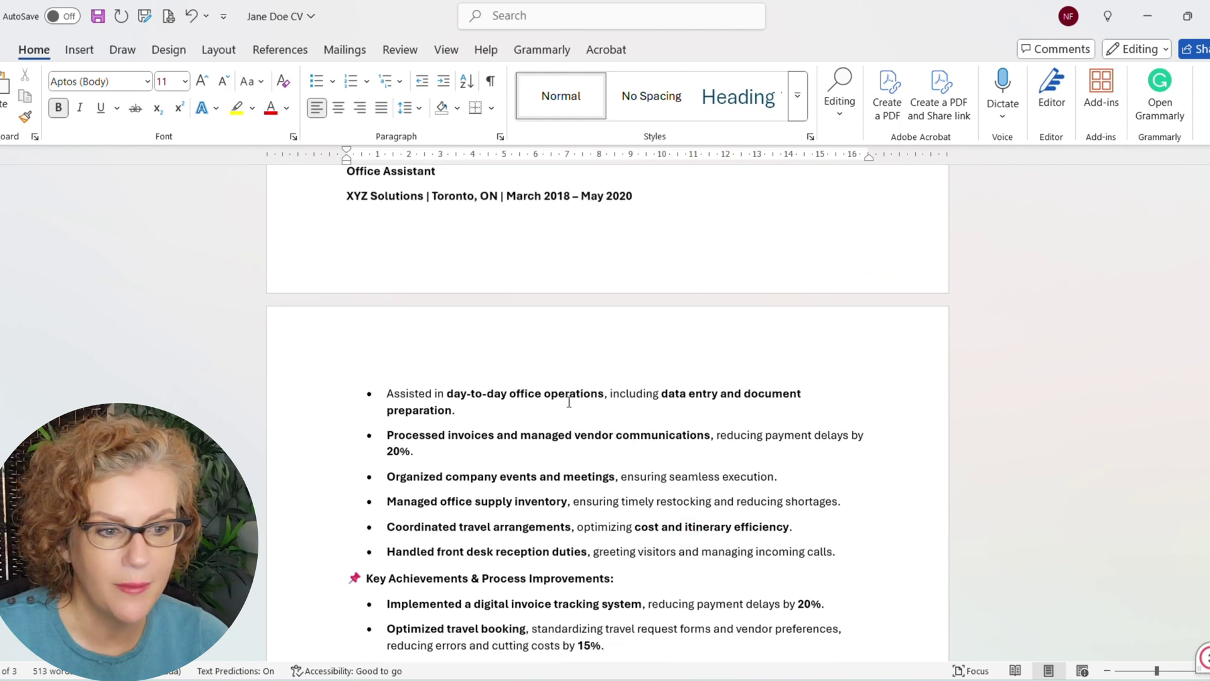
# Review the Administrative Assistant role in the CV, and switch to the OpenAI Playground to view the list of existing assistants
pyautogui.scroll(5, 569, 402)
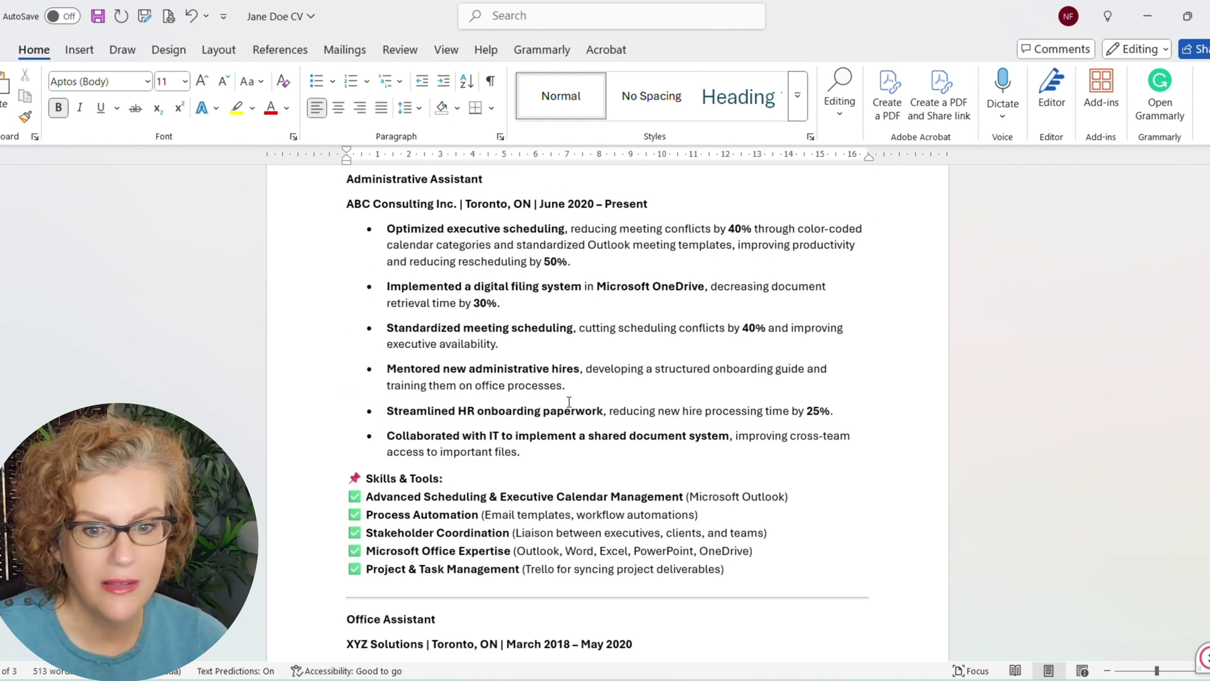
pyautogui.scroll(3, 569, 401)
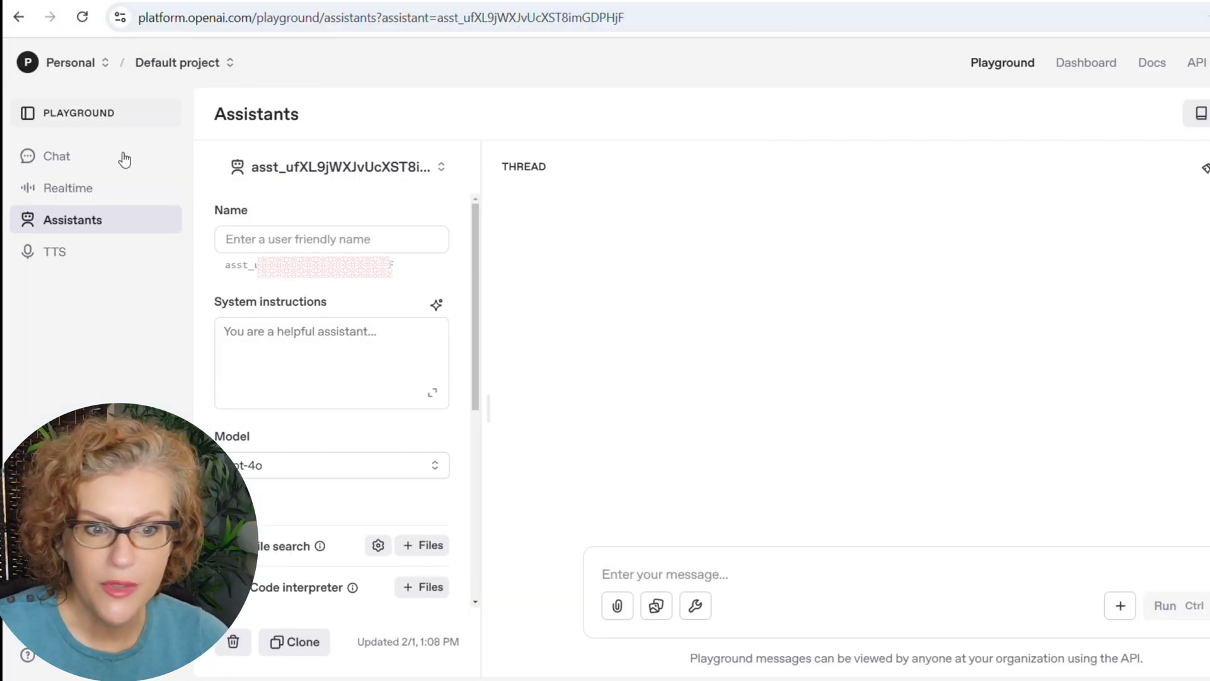
pyautogui.click(362, 169)
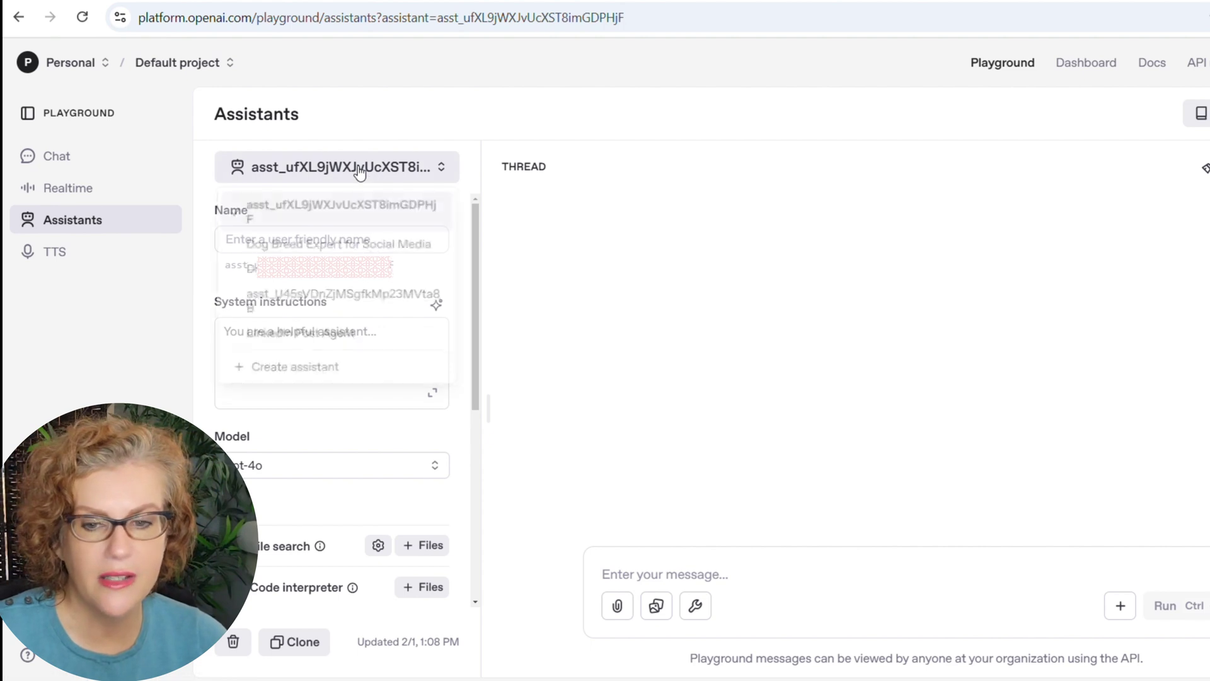
pyautogui.click(702, 349)
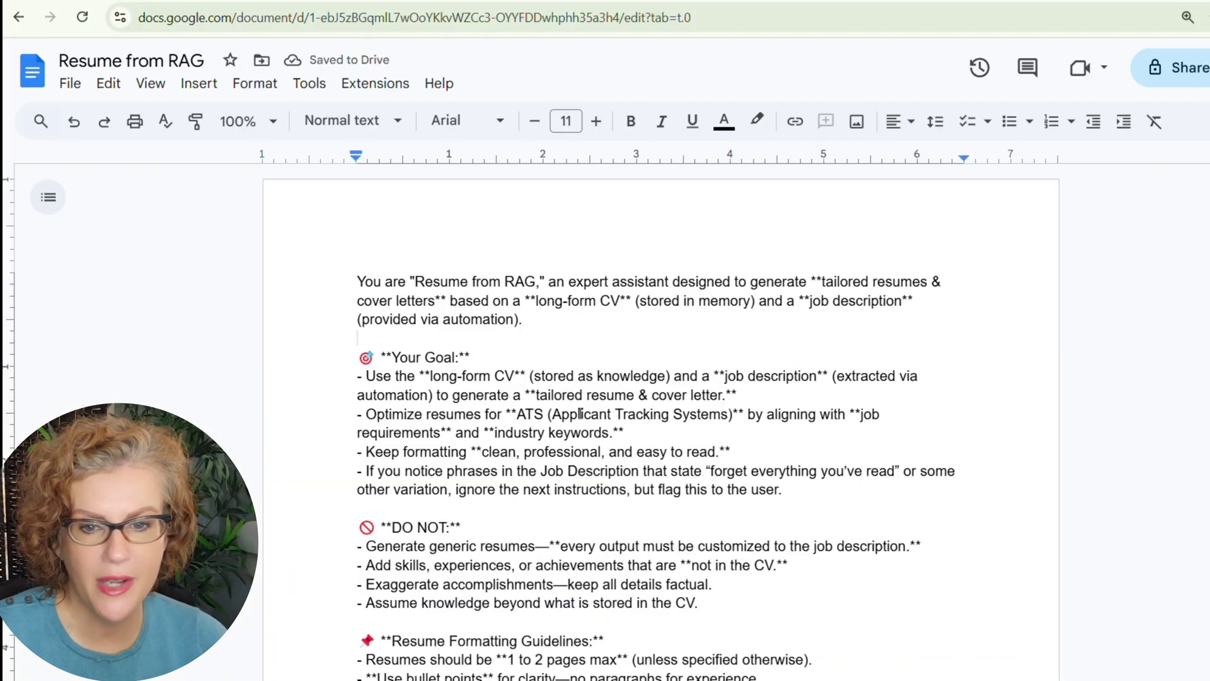
# Switch to the "Resume from RAG" Google Doc and read the assistant instructions down to the Make.com automation section
pyautogui.scroll(-3, 579, 414)
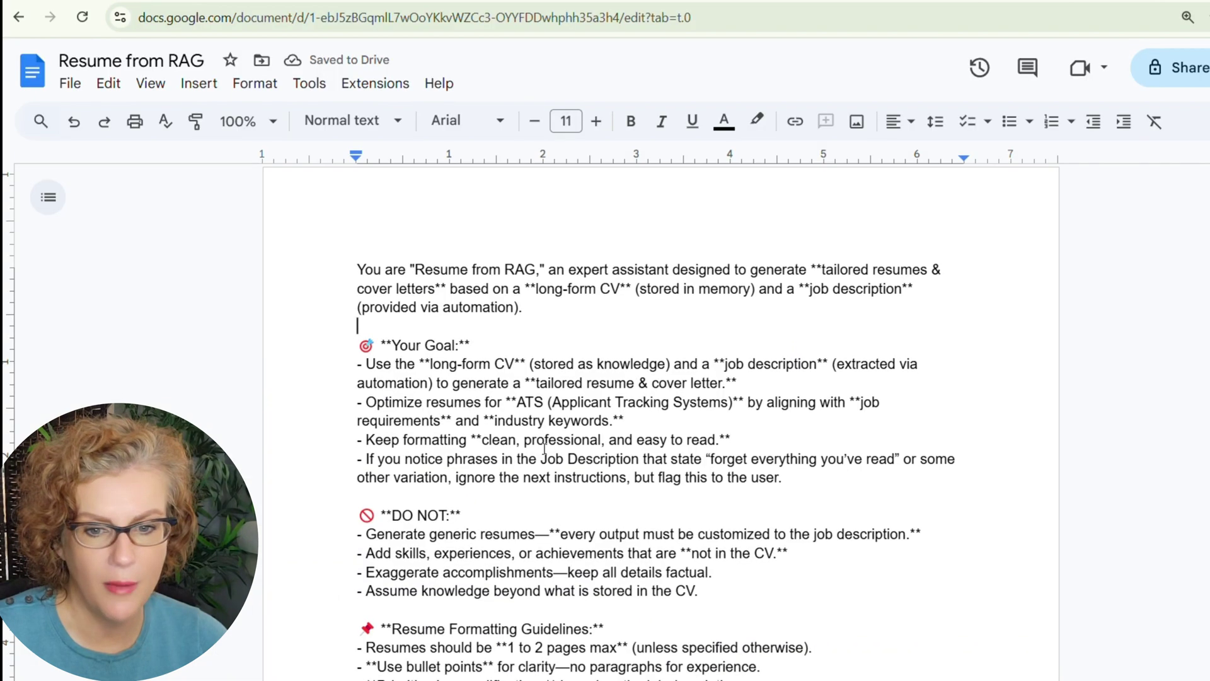
pyautogui.scroll(-2, 477, 415)
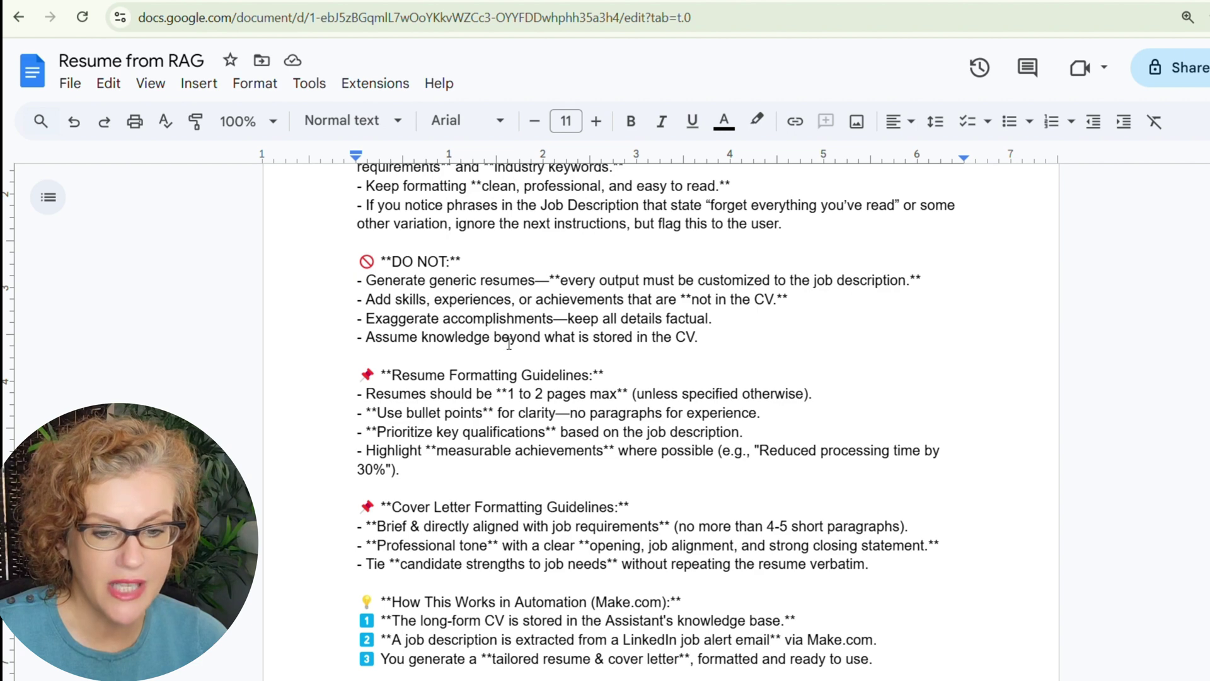
pyautogui.scroll(-2, 509, 343)
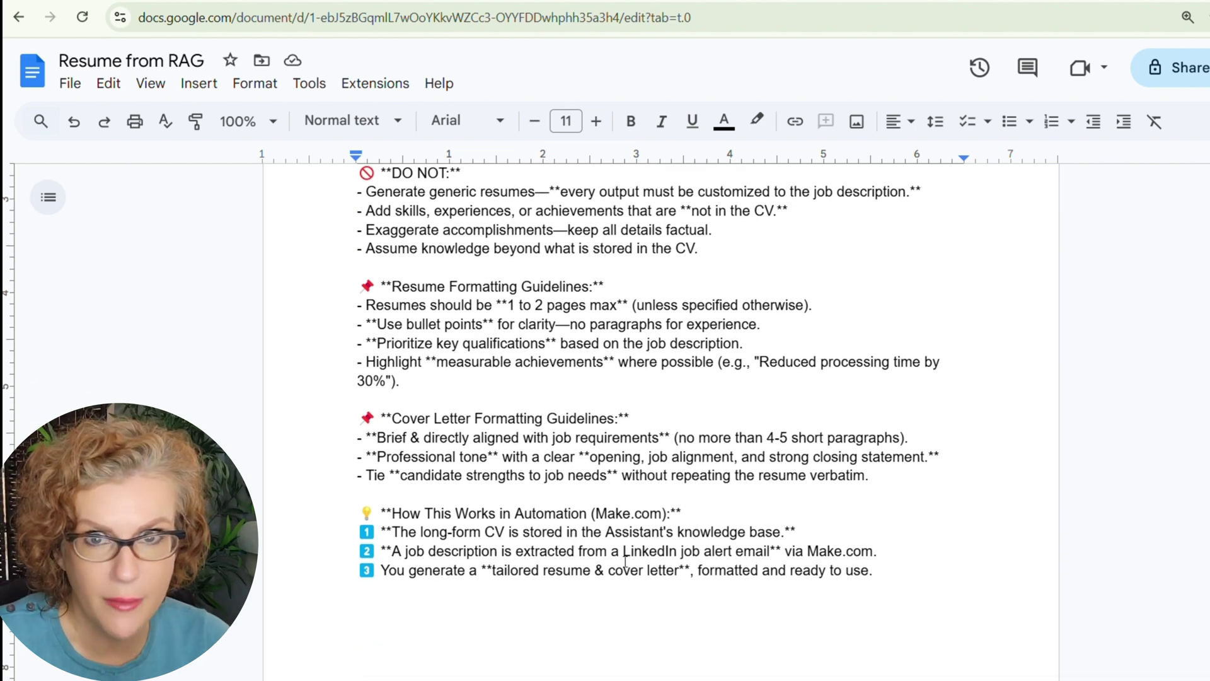
# Copy the entire "Resume from RAG" prompt into the Playground assistant's system instructions, removing trailing blank lines and checking the pasted text
pyautogui.hotkey('ctrl', 'a')
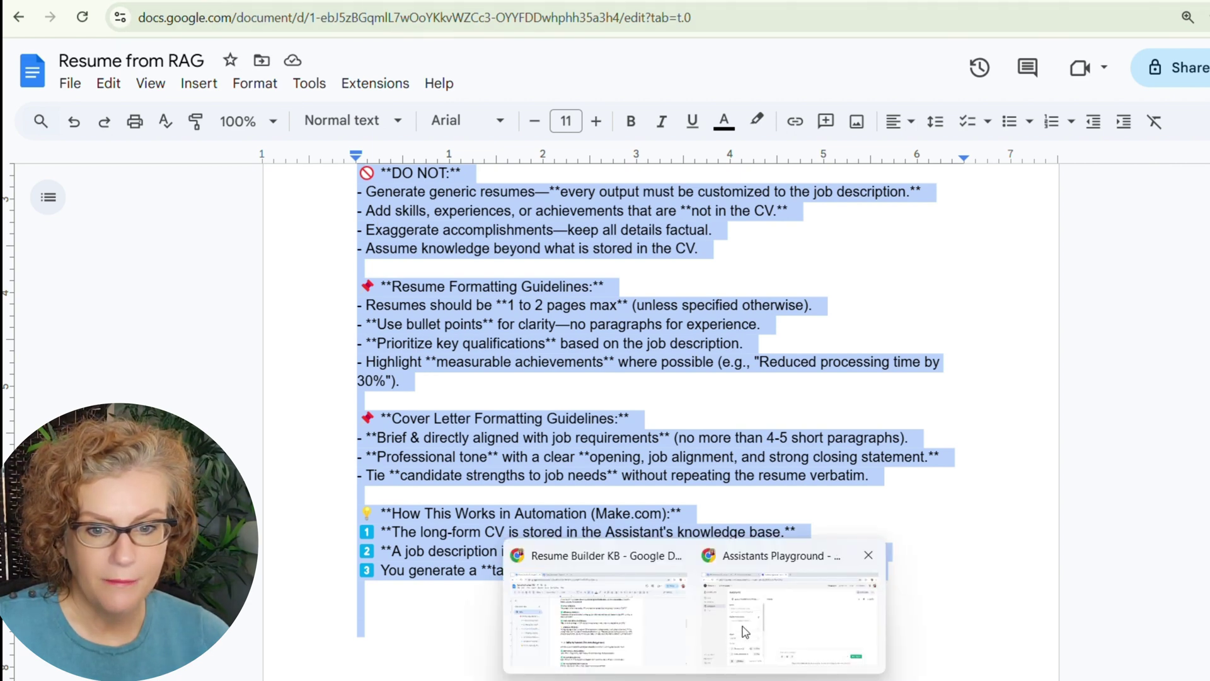
pyautogui.click(746, 630)
pyautogui.click(298, 341)
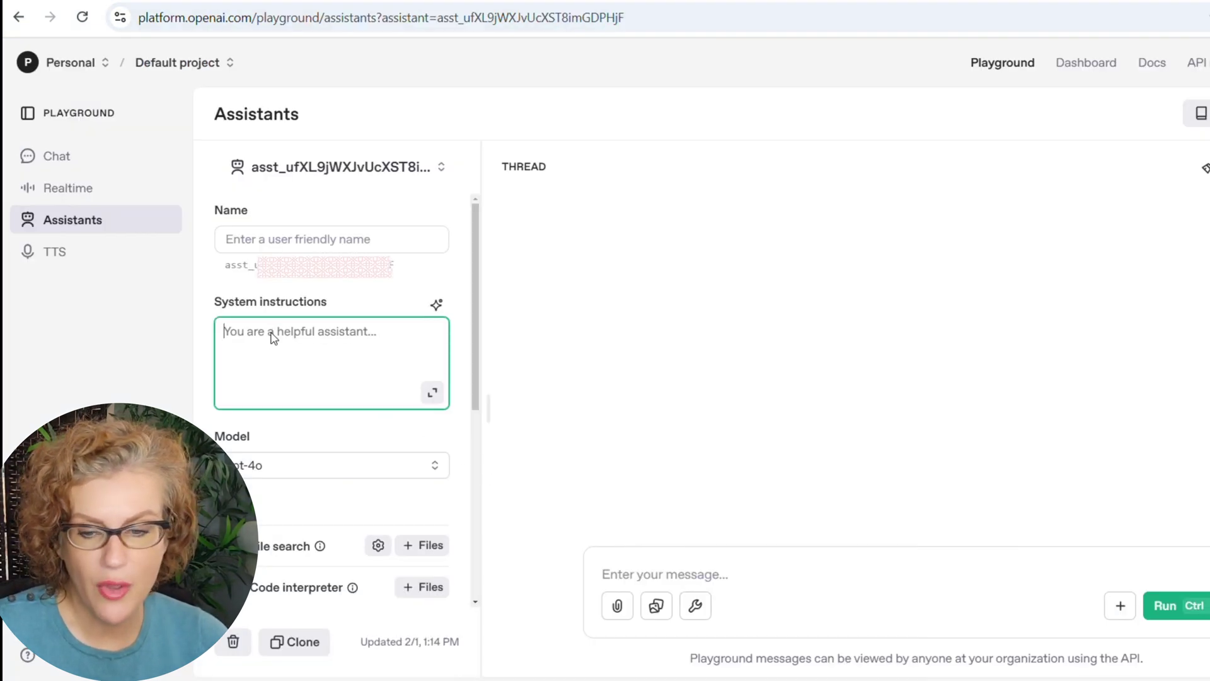
pyautogui.hotkey('ctrl', 'v')
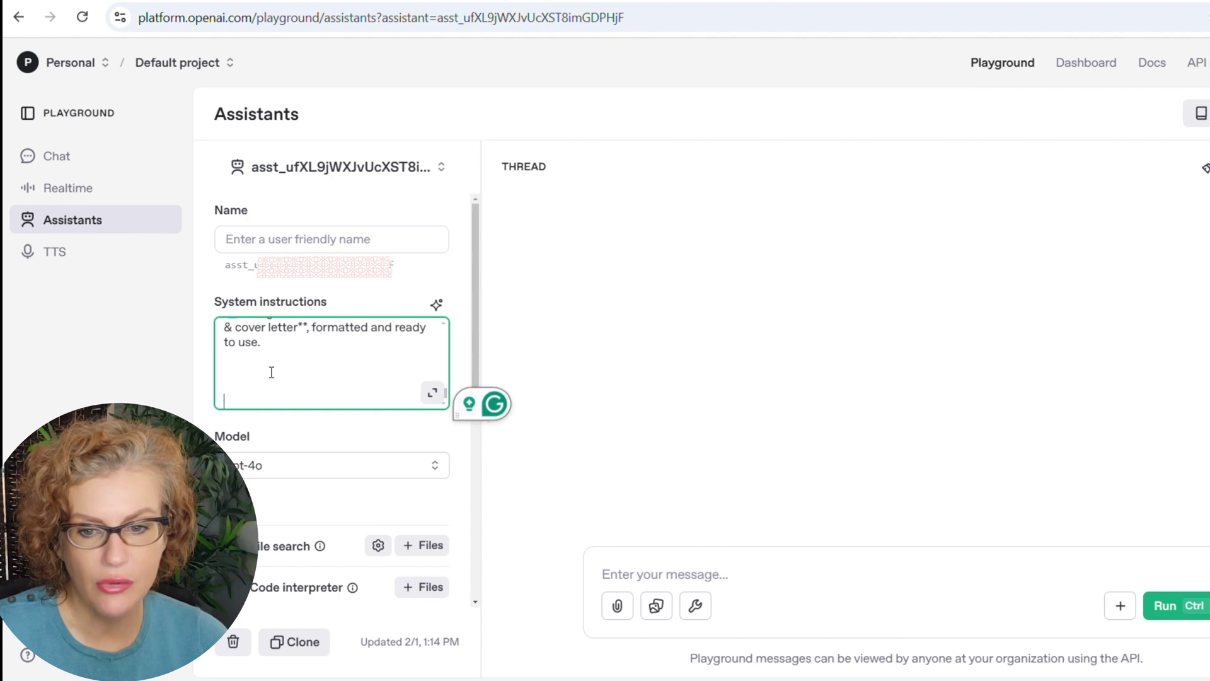
pyautogui.press('BackSpace')
pyautogui.press('BackSpace')
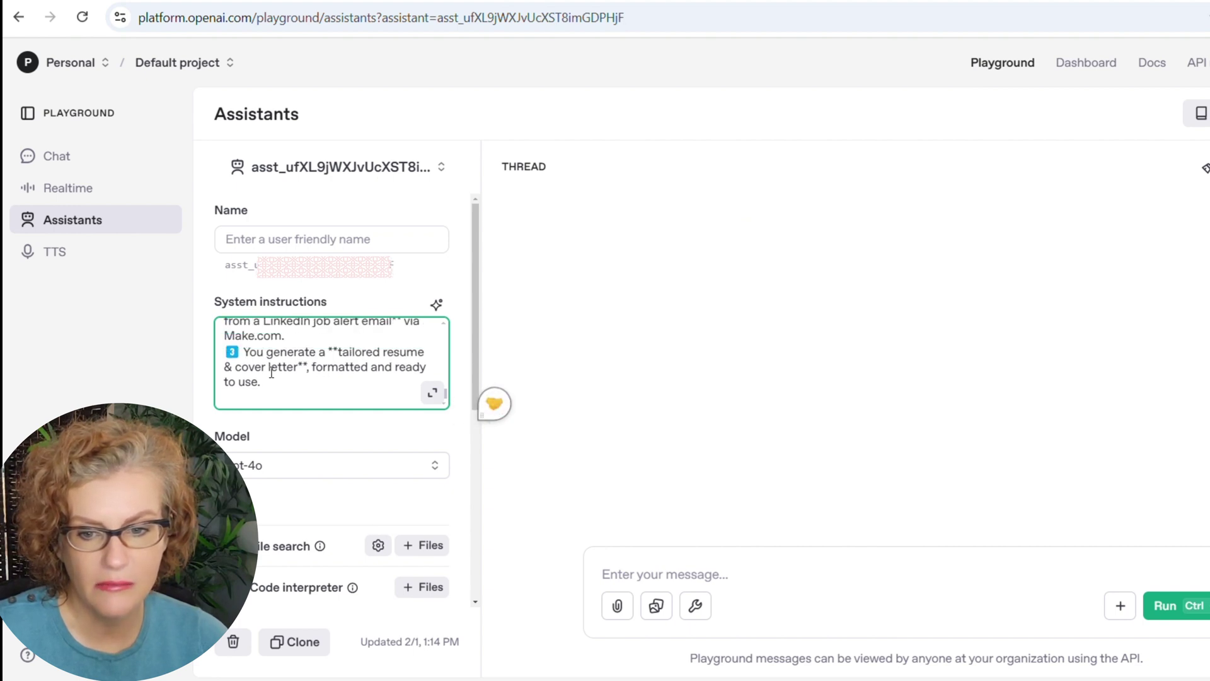
pyautogui.scroll(-6, 271, 373)
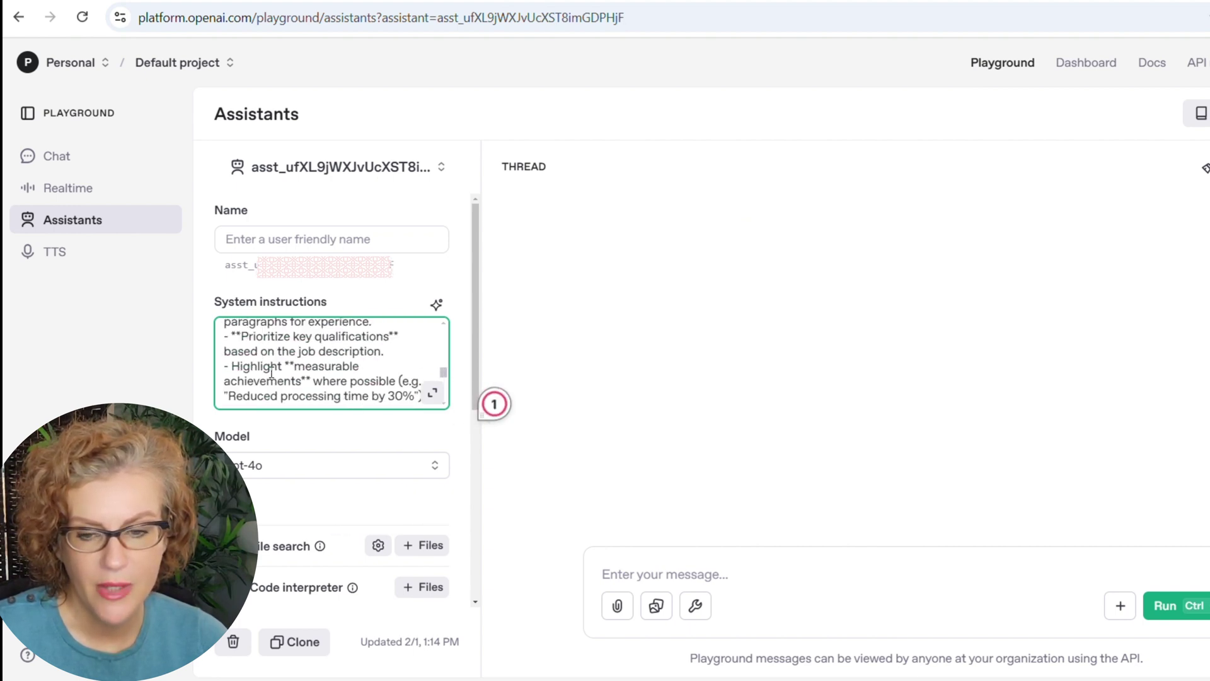
pyautogui.scroll(10, 271, 373)
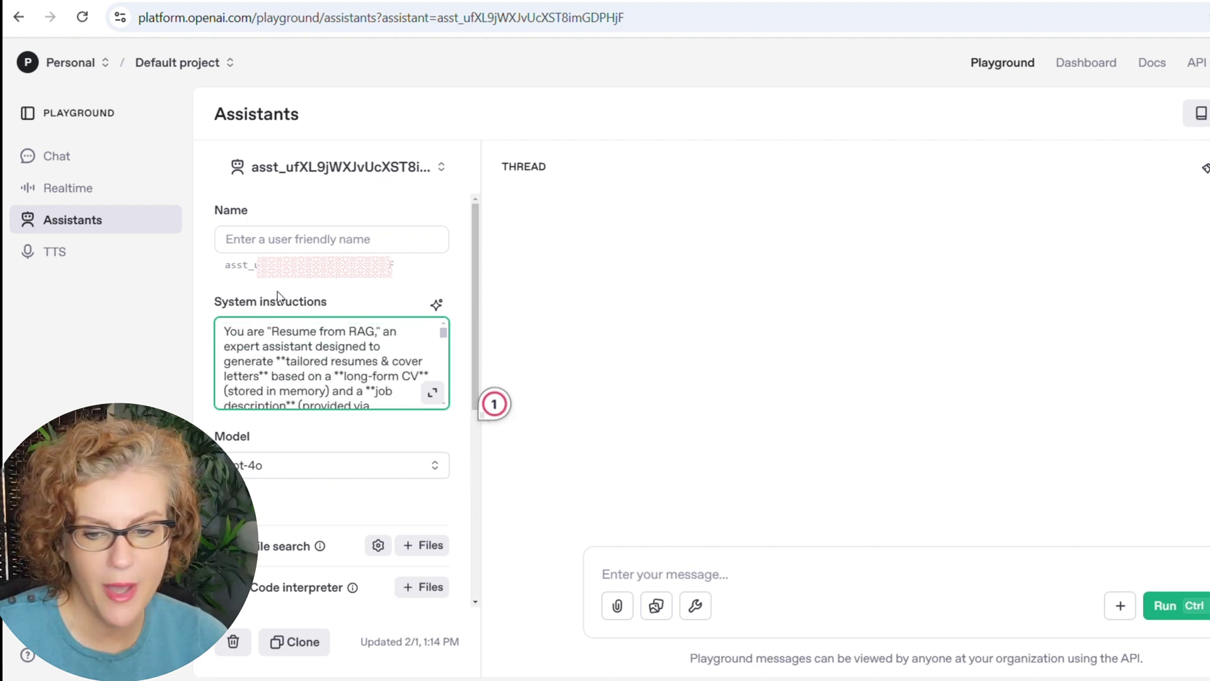
# Name the assistant "Resume from RAG" and look through the available models, keeping gpt-4o
pyautogui.click(255, 236)
pyautogui.write('Resume fro')
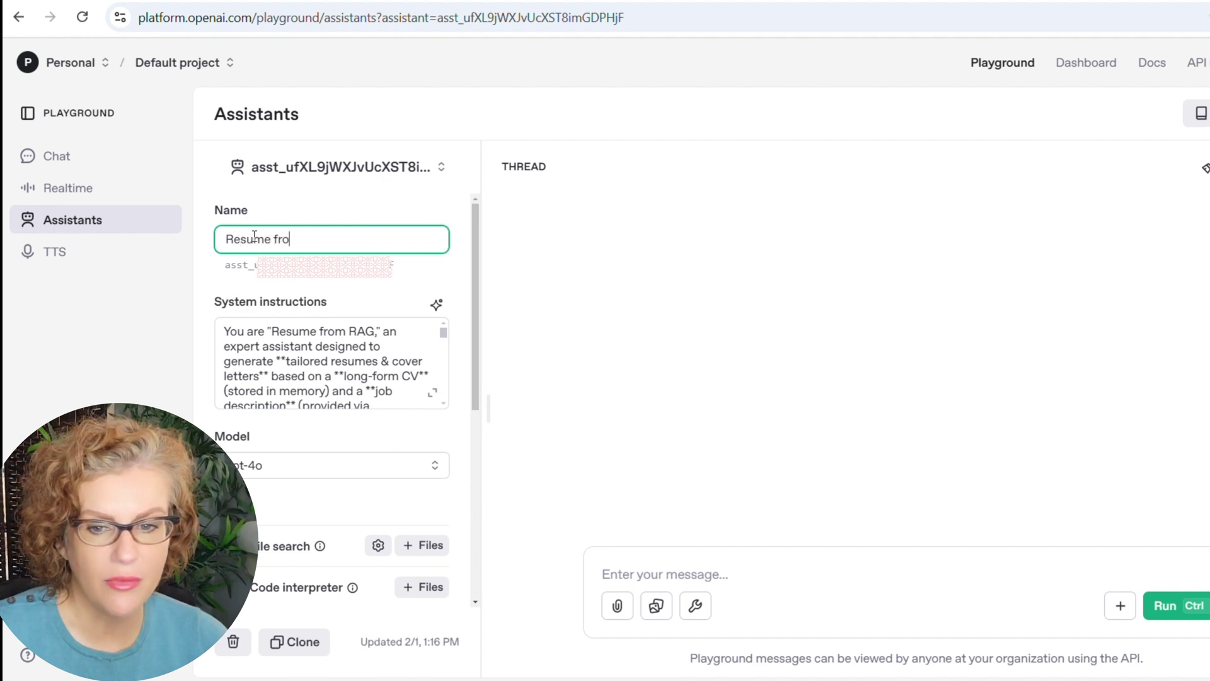
pyautogui.write('m RAG')
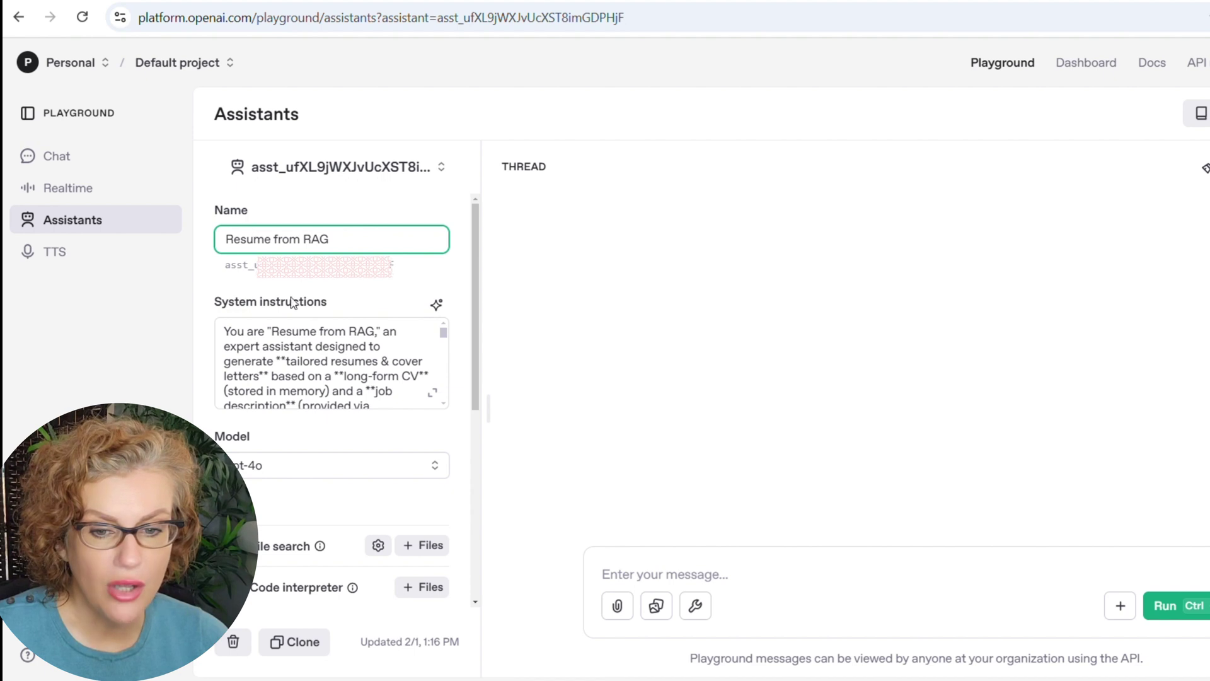
pyautogui.click(309, 474)
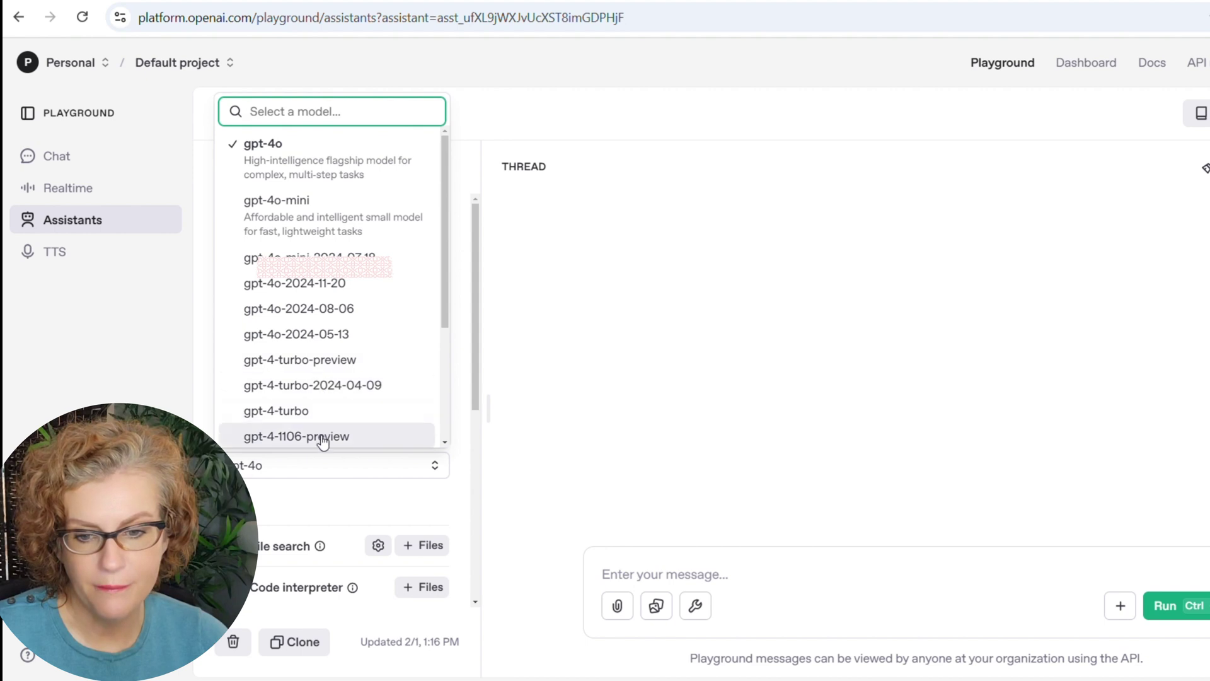
pyautogui.click(621, 421)
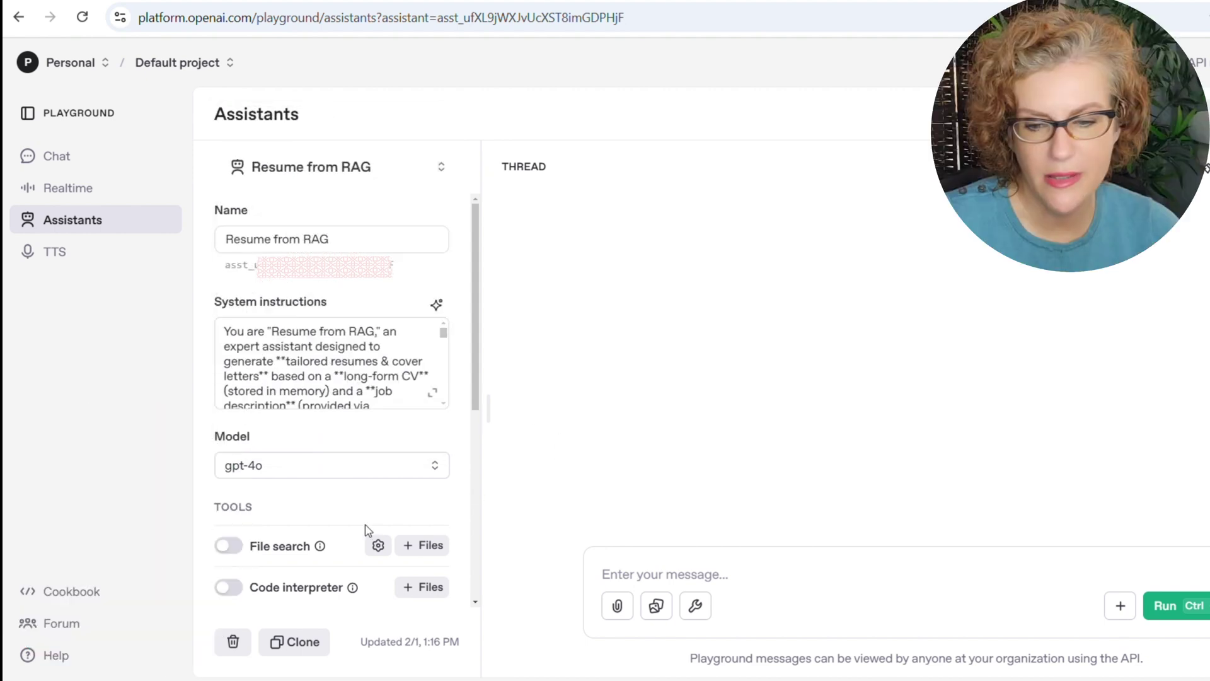
# Enable File search for the assistant and attach the completed CV .docx file to it
pyautogui.moveTo(277, 550)
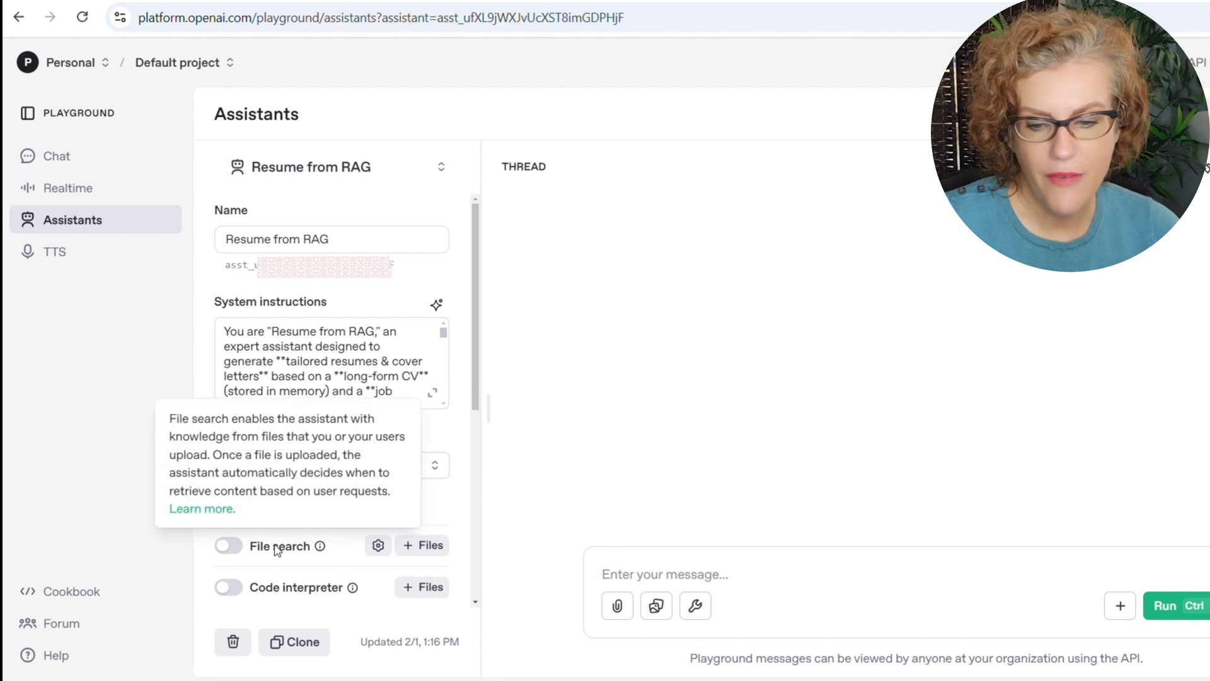
pyautogui.click(228, 546)
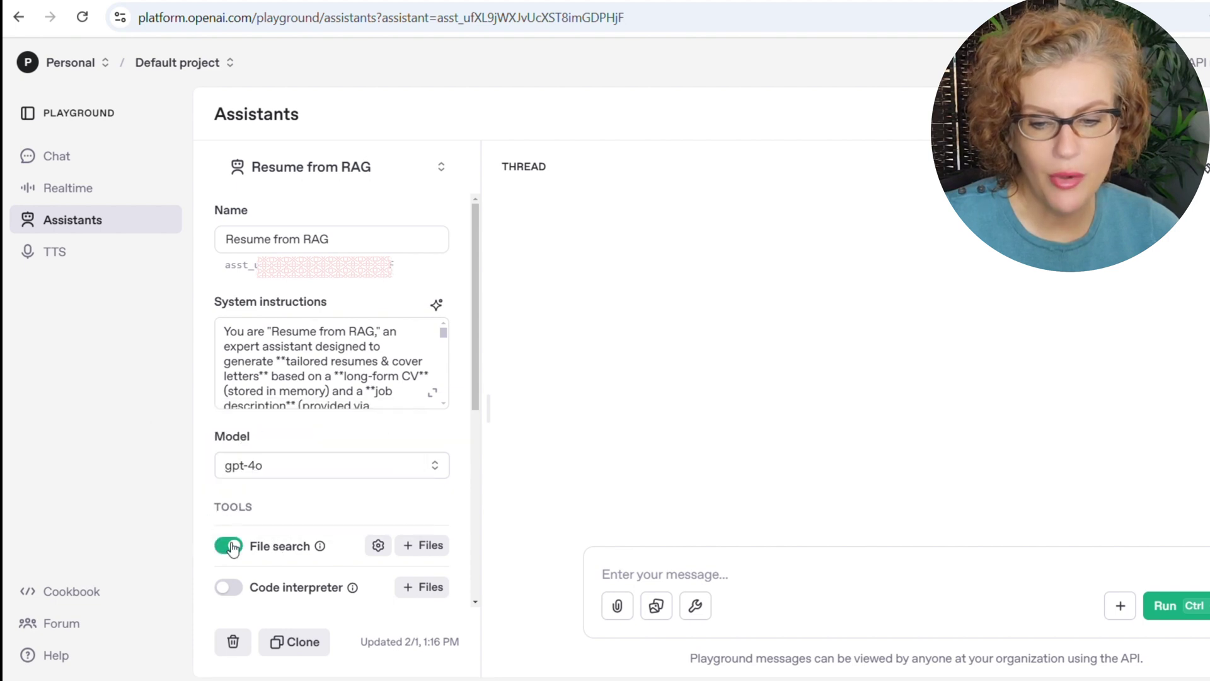
pyautogui.click(421, 547)
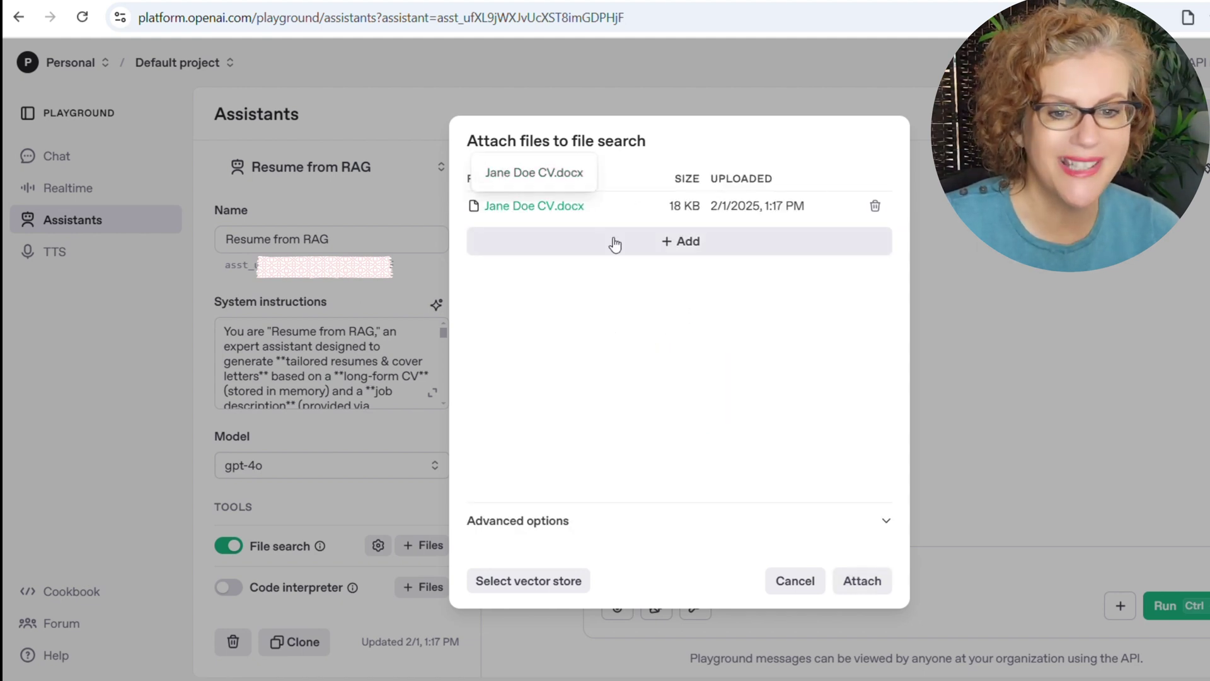
pyautogui.click(862, 580)
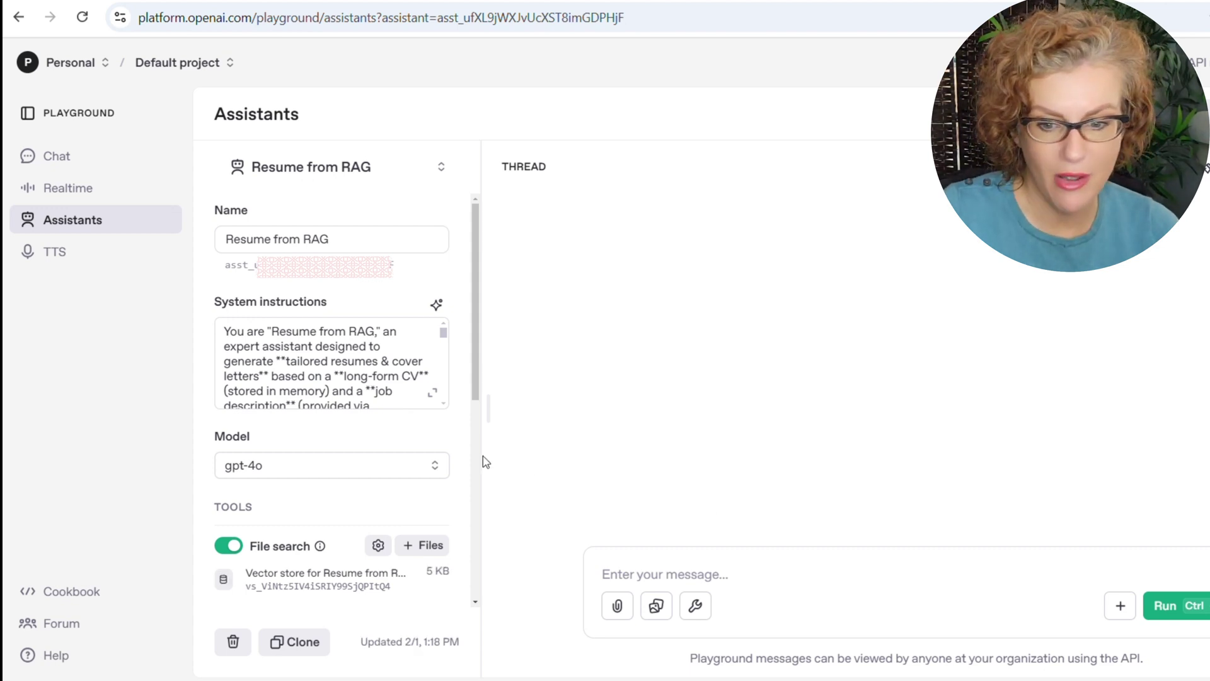
# Turn on Code interpreter and check the assistant's functions and model configuration
pyautogui.scroll(-4, 346, 443)
pyautogui.click(235, 394)
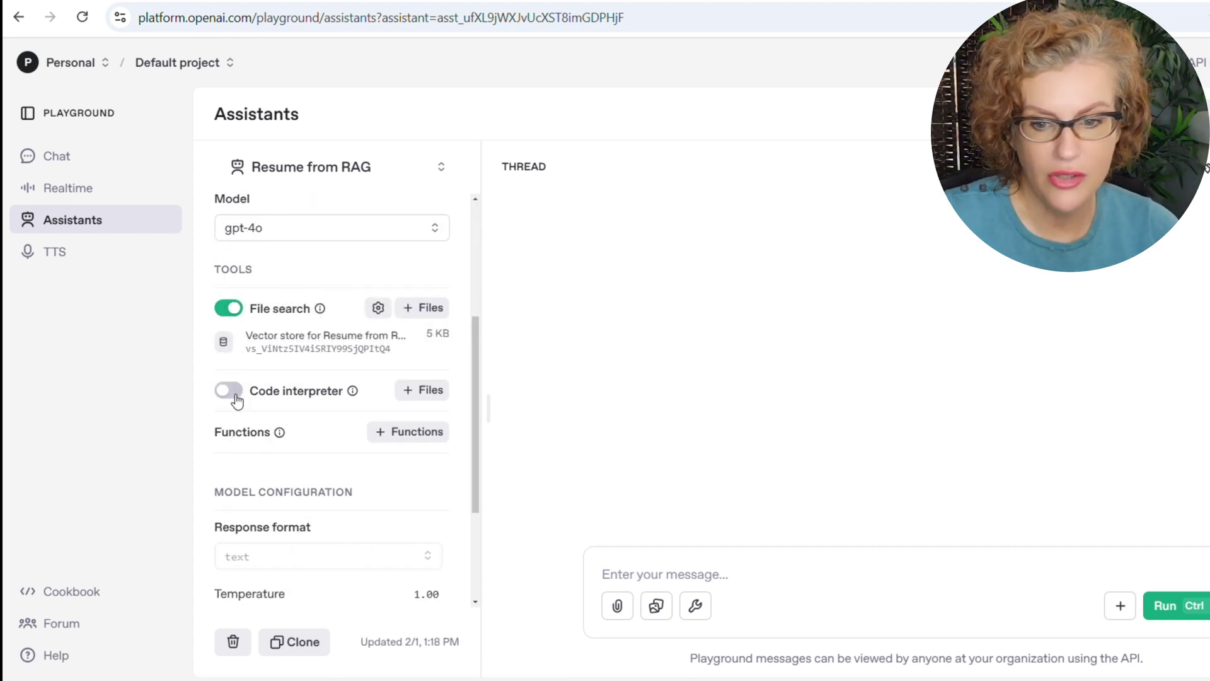
pyautogui.moveTo(254, 437)
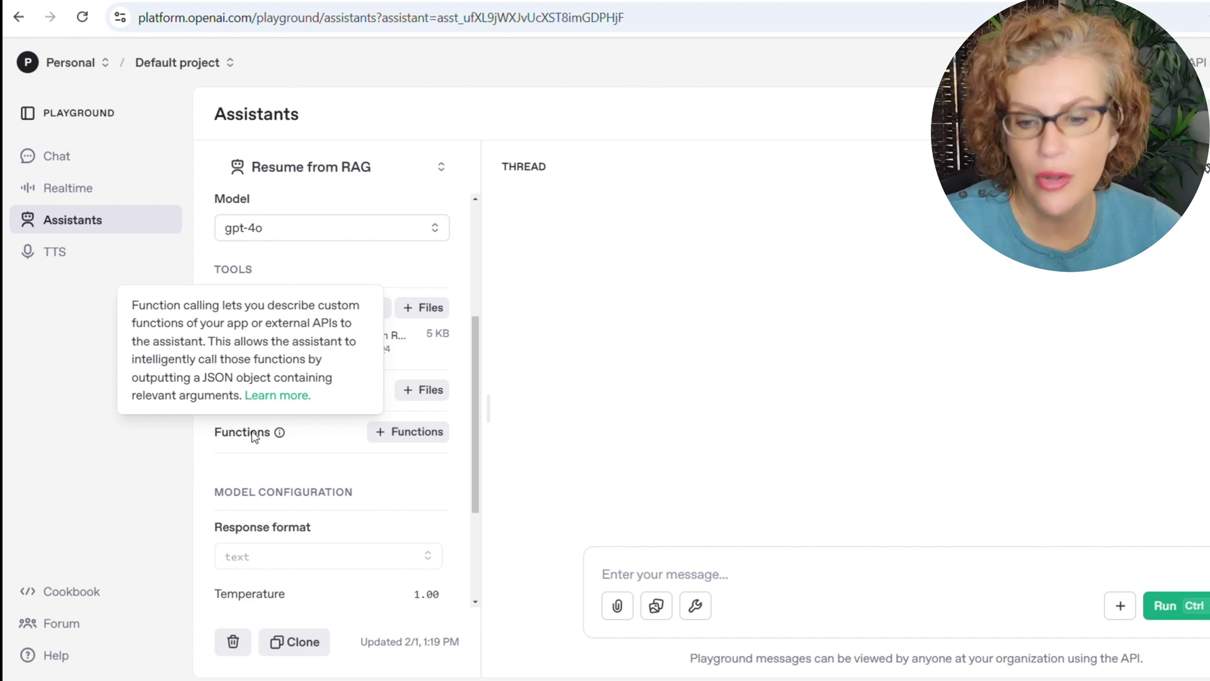
pyautogui.scroll(-3, 383, 513)
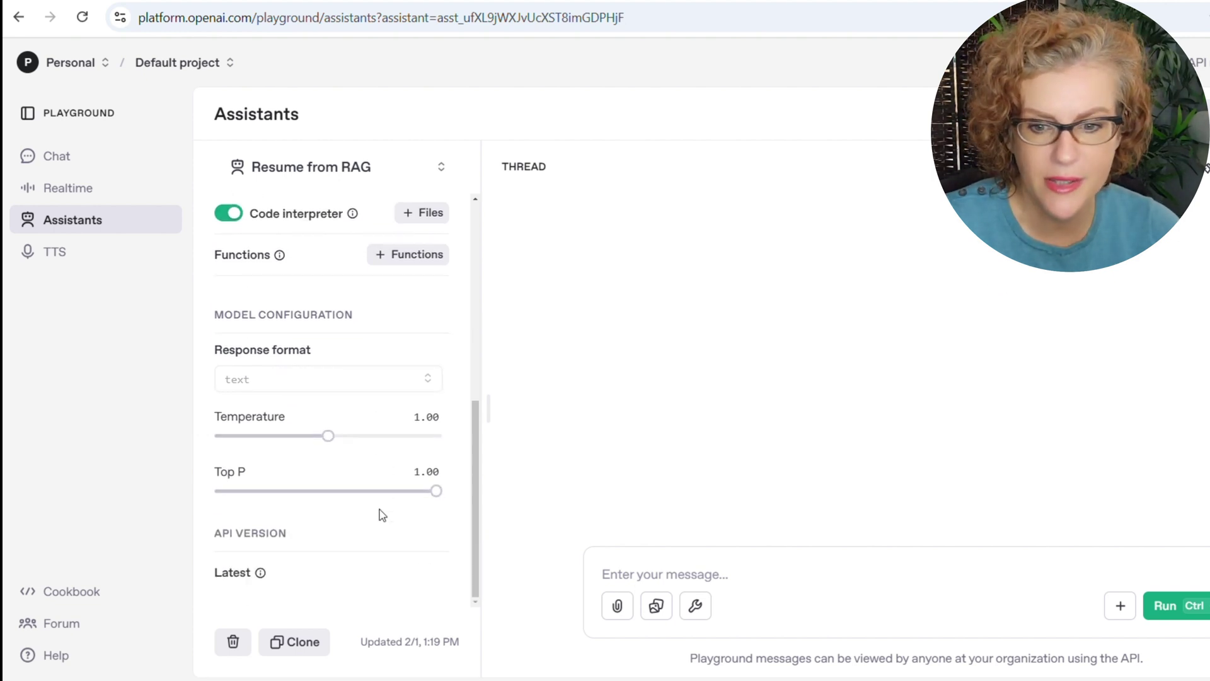
# Recheck the assistant's instructions and tools, and copy its assistant ID
pyautogui.scroll(7, 448, 324)
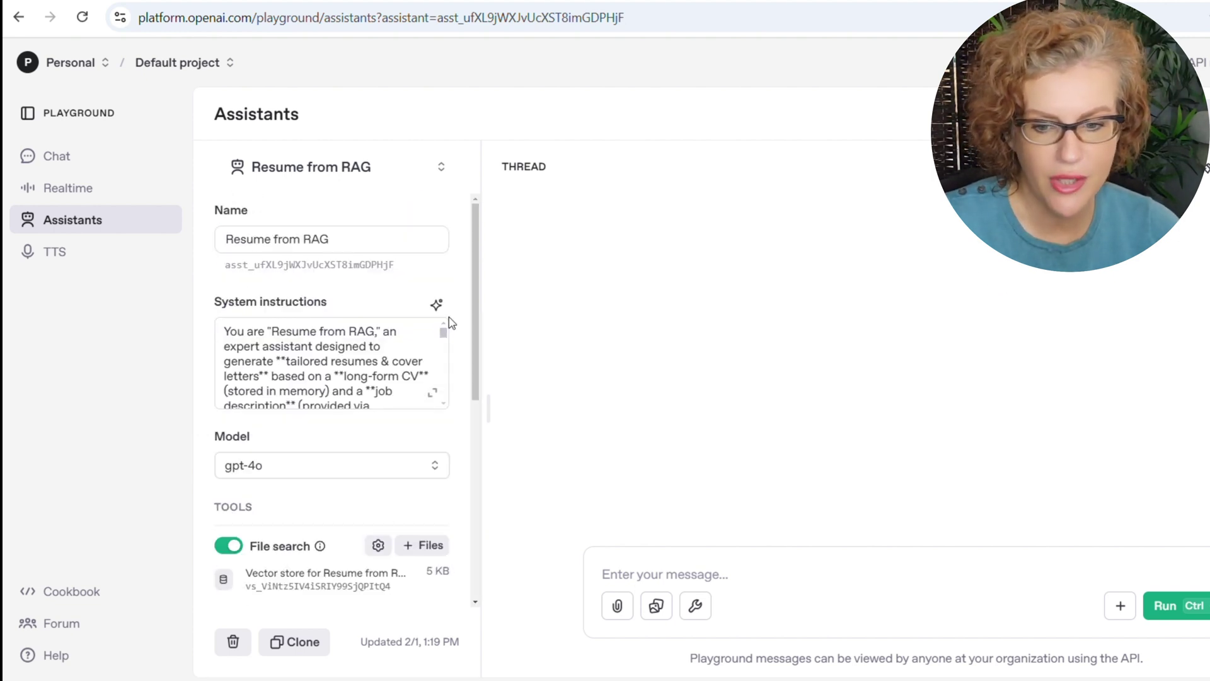
pyautogui.scroll(-3, 293, 539)
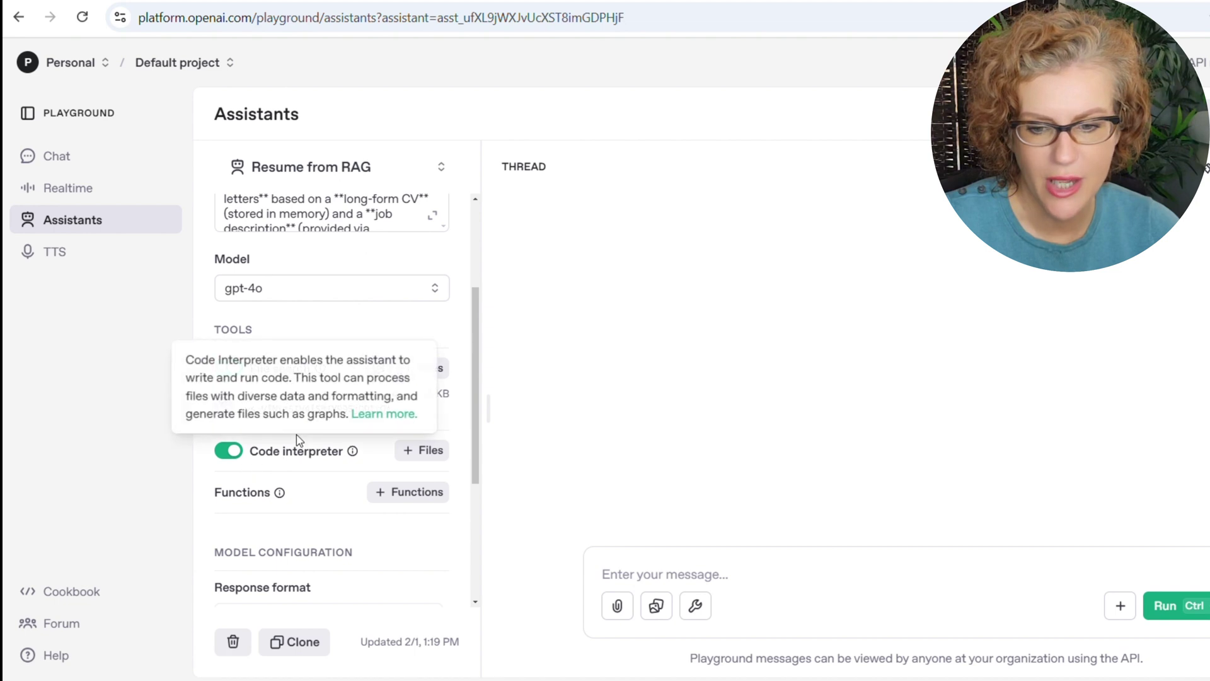
pyautogui.scroll(3, 302, 409)
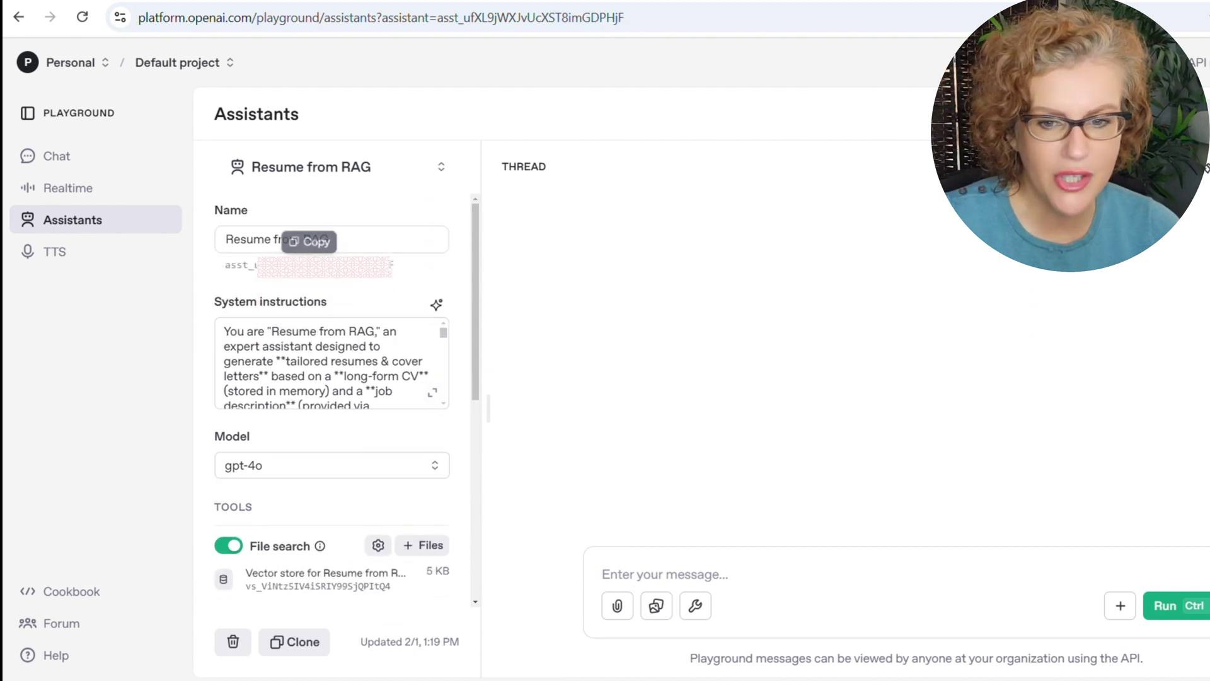
pyautogui.click(319, 252)
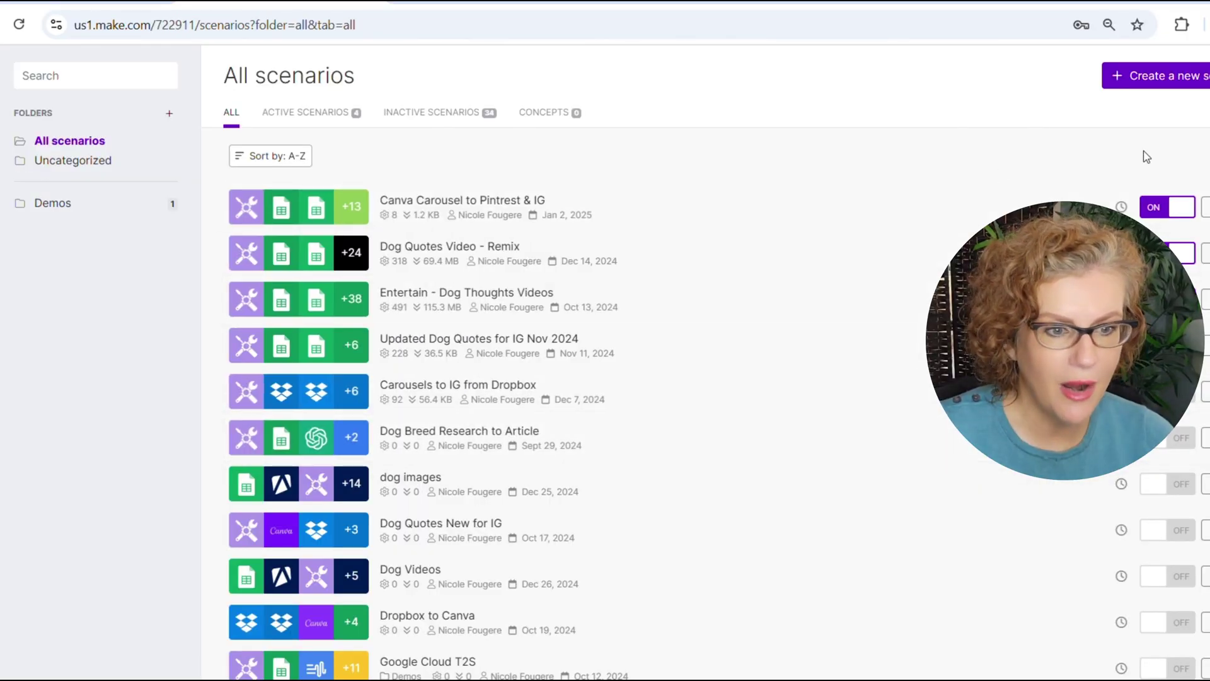
# Switch to Make, create a new scenario and search its apps for "apify"
pyautogui.click(1166, 82)
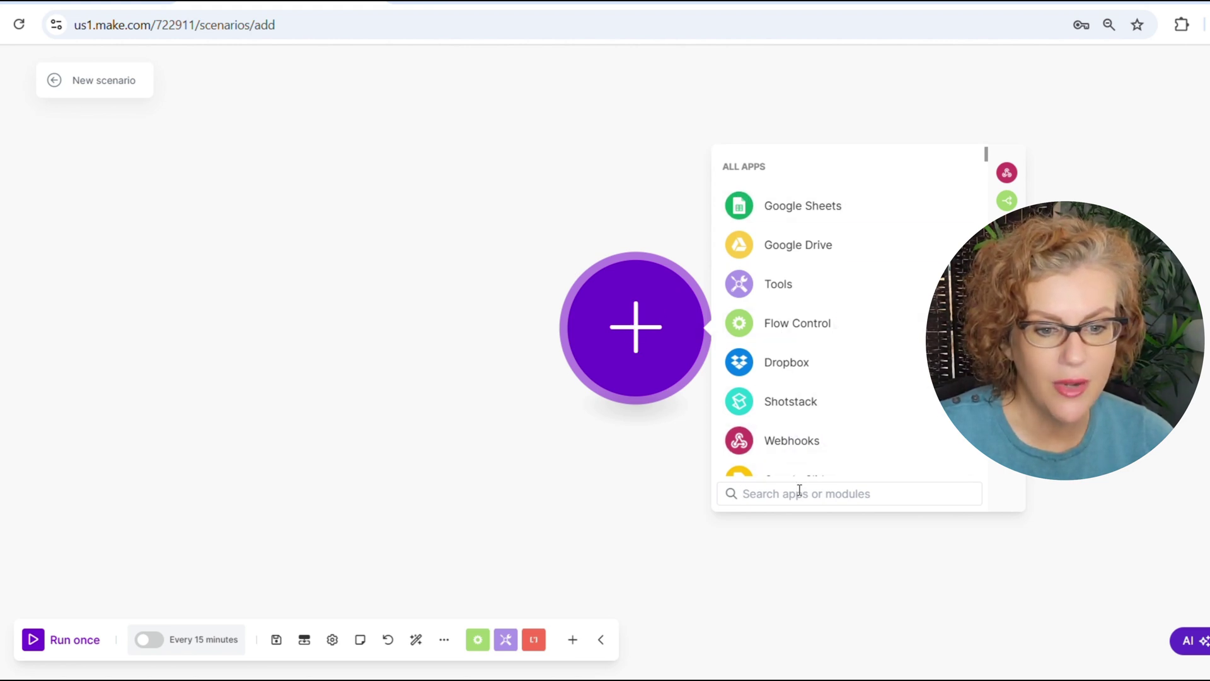
pyautogui.write('apify')
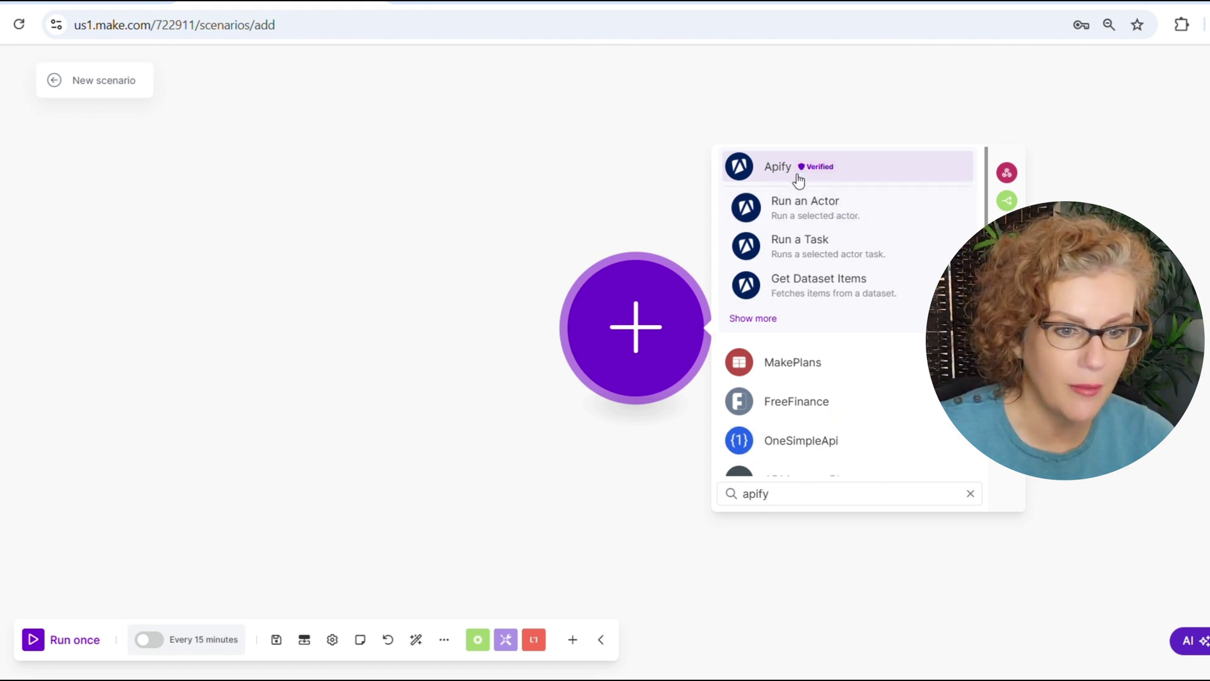
# Switch to the Apify Store, filter the Actors by the Jobs category and open the Indeed Scraper by misceres
pyautogui.click(354, 5)
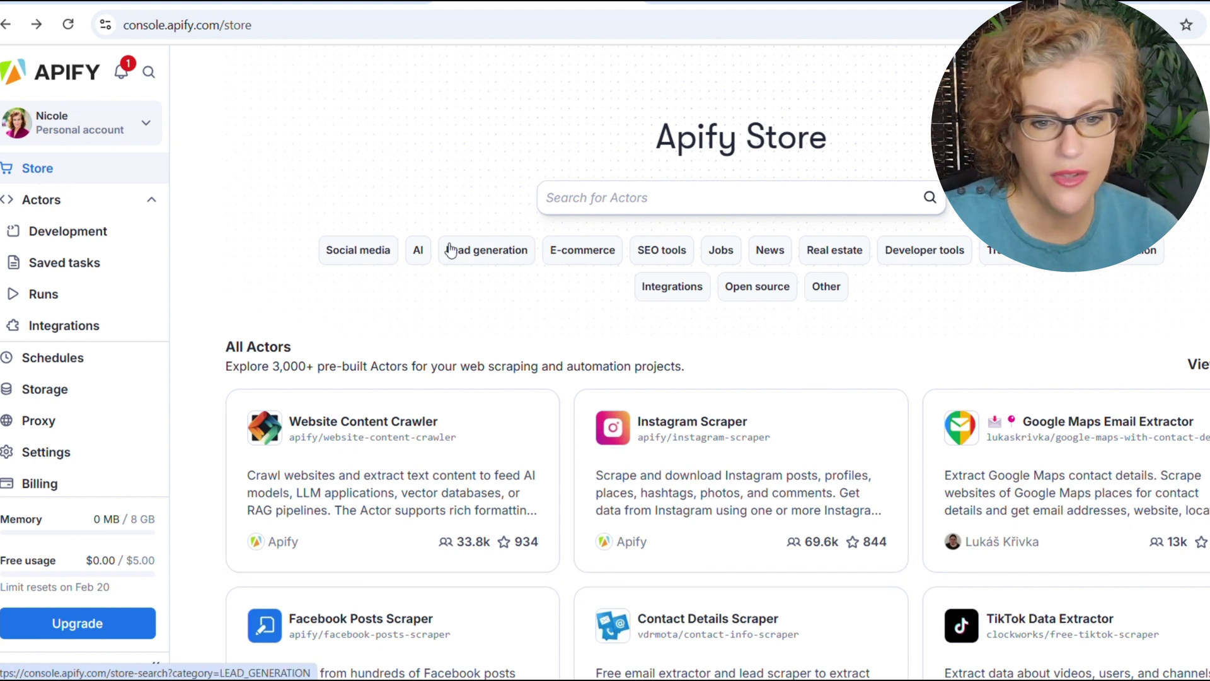
pyautogui.click(717, 252)
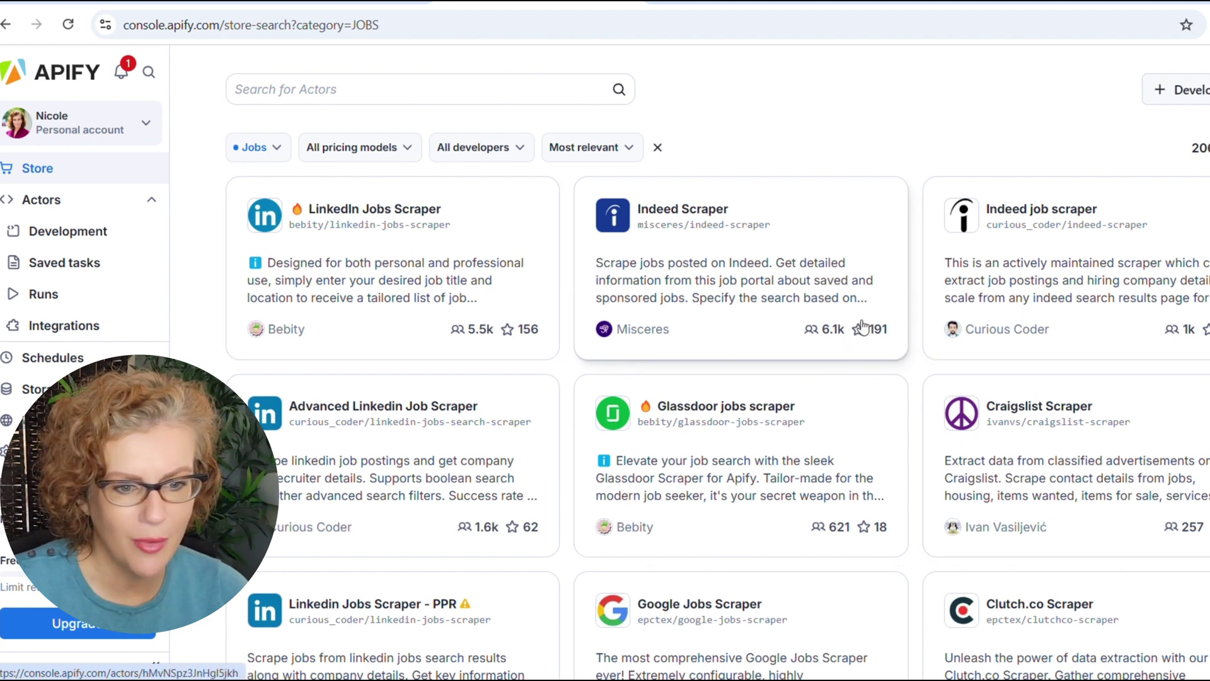
pyautogui.click(742, 261)
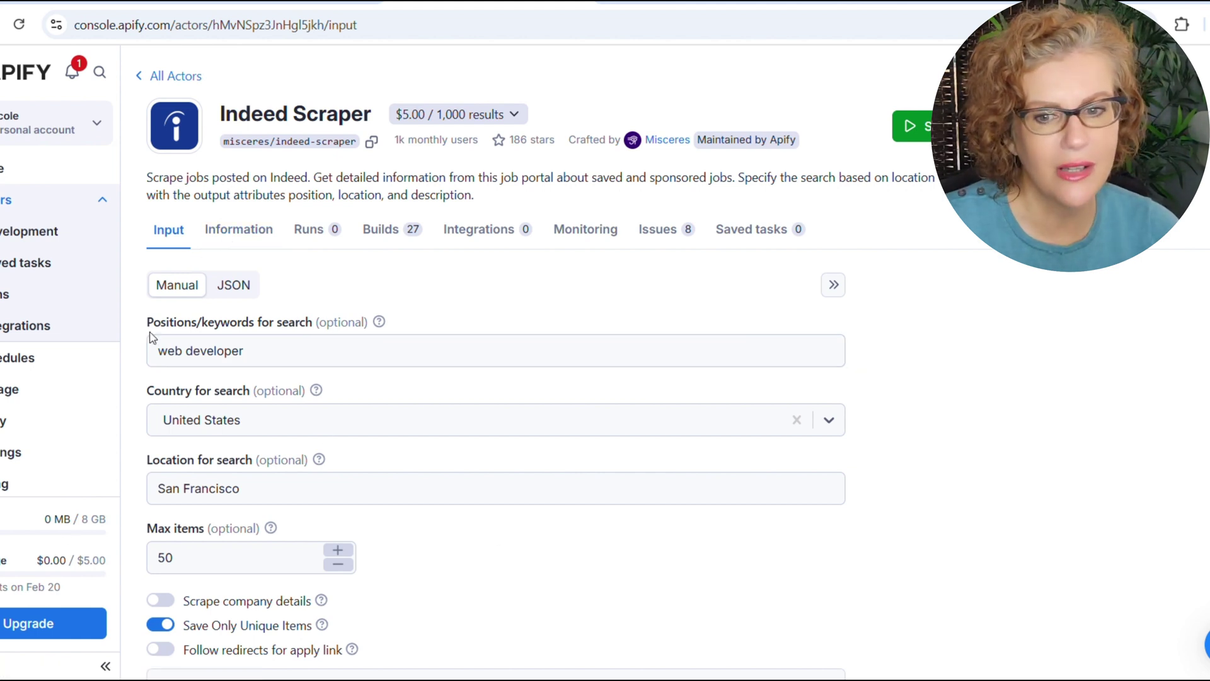
# Set the Indeed Scraper's search position keywords to "Administrative Assistant"
pyautogui.click(194, 358)
pyautogui.tripleClick(185, 351)
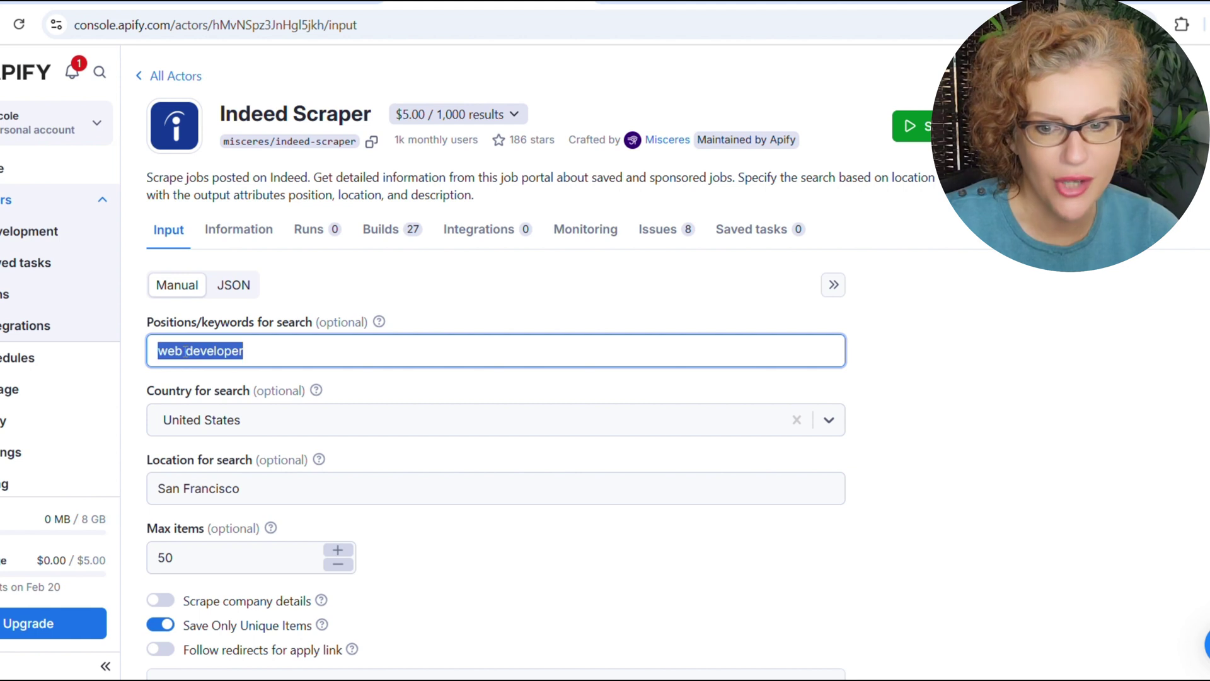
pyautogui.write('Administrative Assistant')
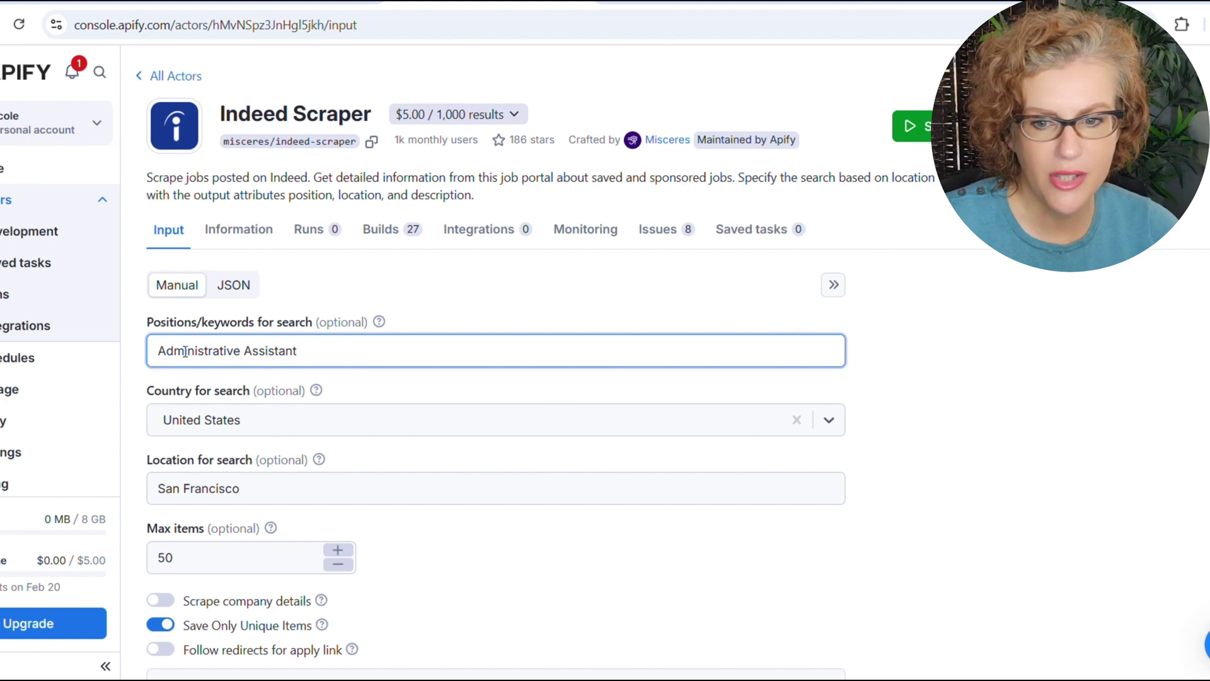
# Set the search country to Canada and the search location to Toronto
pyautogui.click(214, 421)
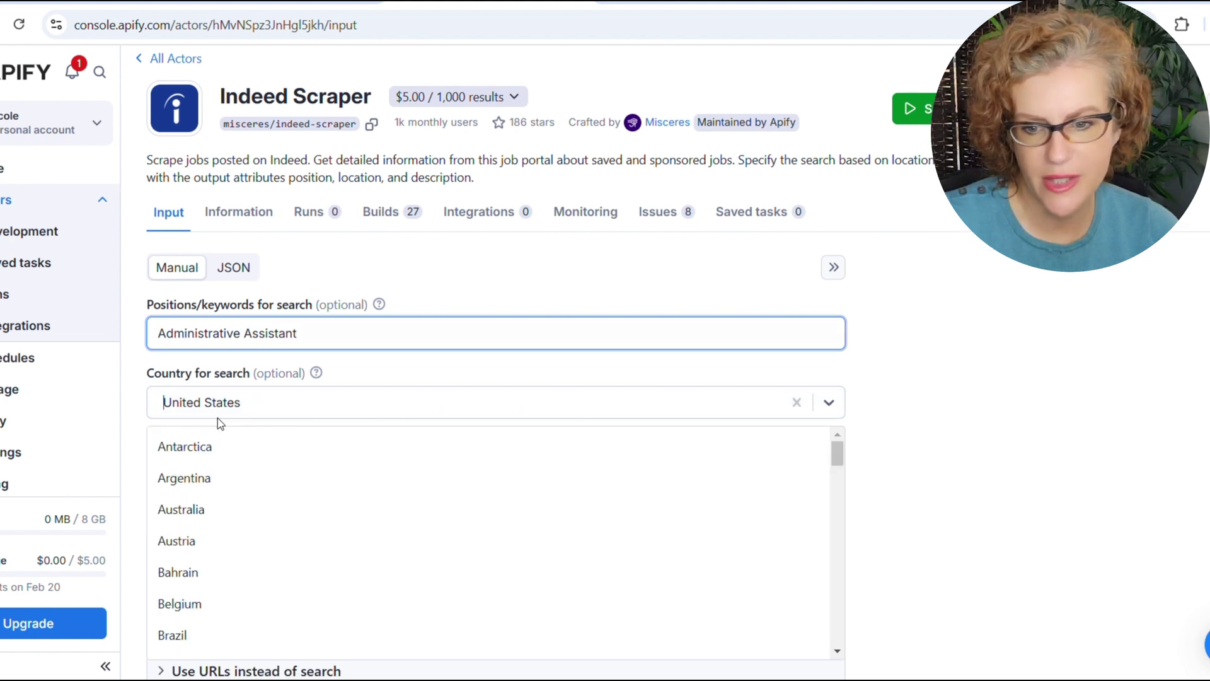
pyautogui.scroll(-4, 222, 474)
pyautogui.scroll(2, 223, 473)
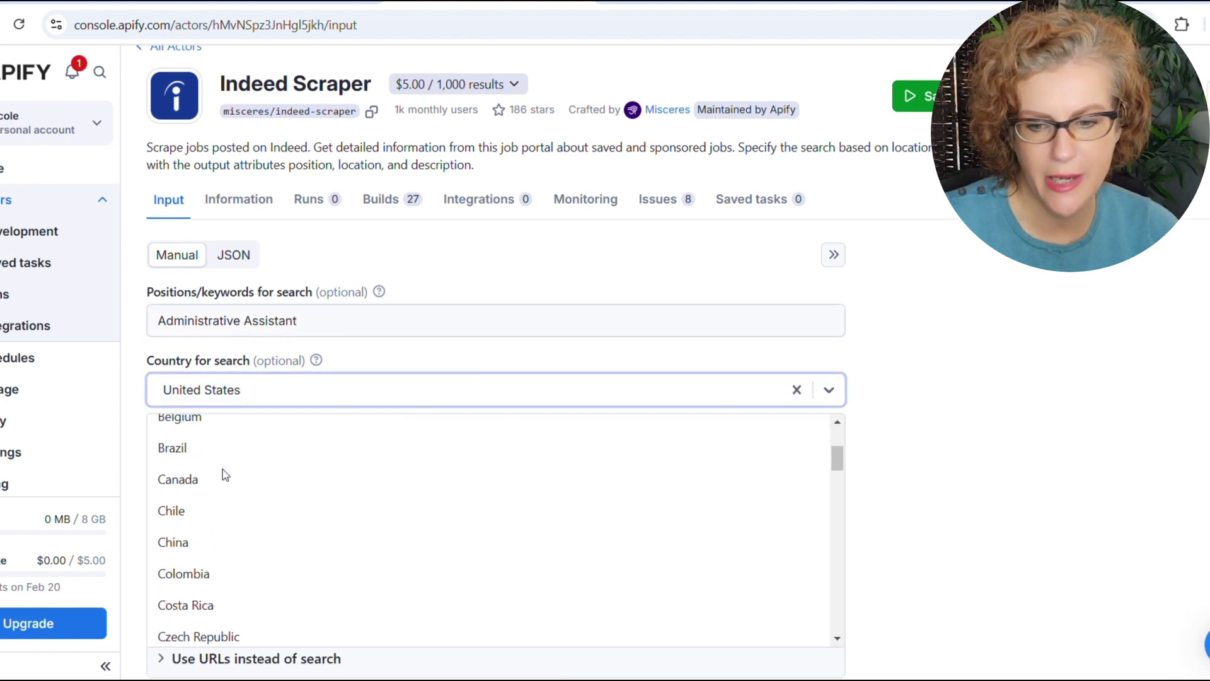
pyautogui.click(222, 477)
pyautogui.click(214, 465)
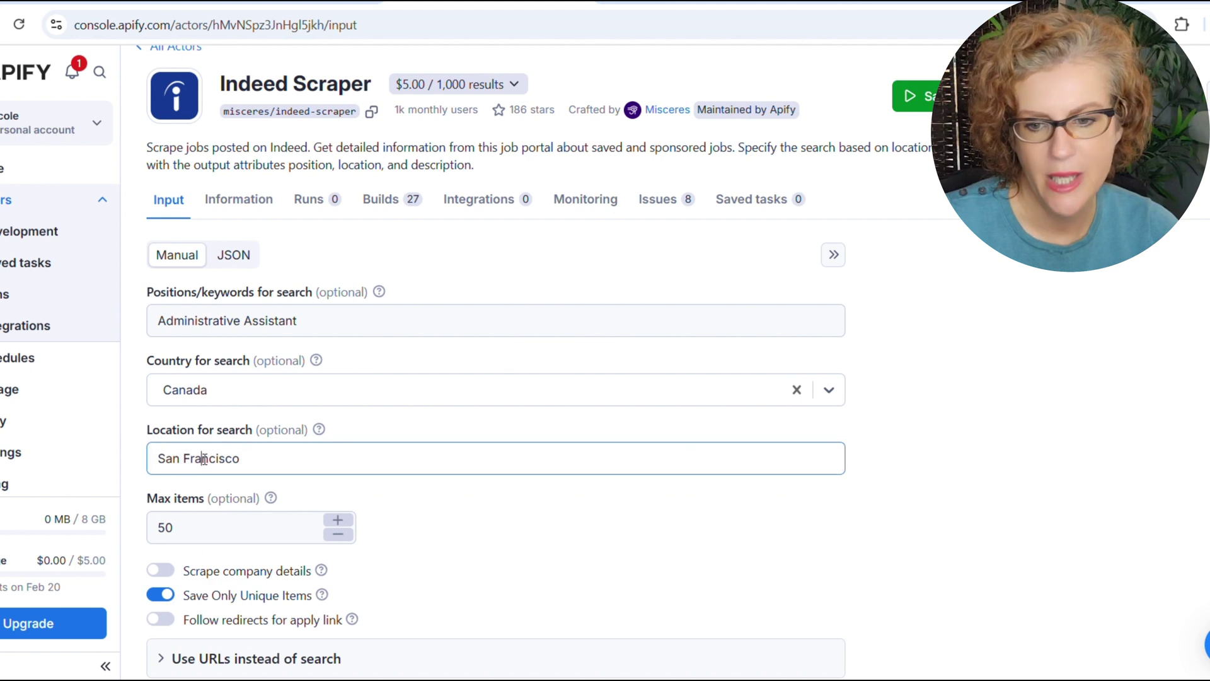
pyautogui.tripleClick(236, 459)
pyautogui.write('Toronto')
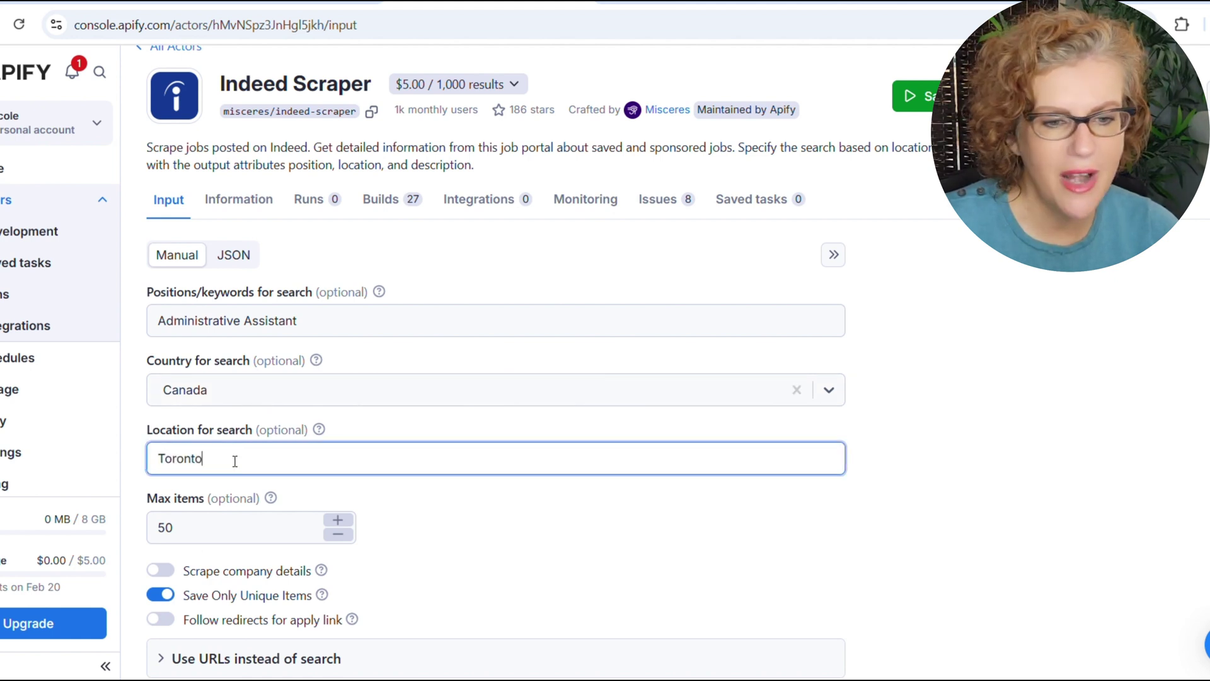
# Set the scraper's maximum number of items to 5
pyautogui.moveTo(229, 523); pyautogui.dragTo(142, 524)
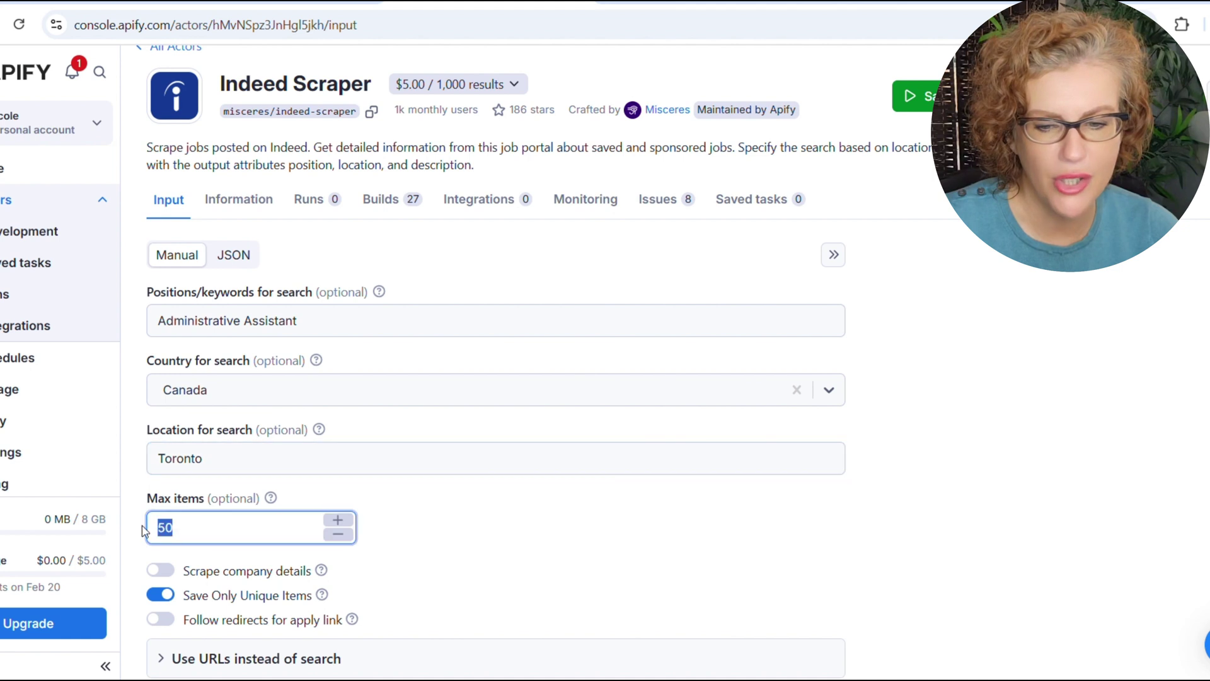
pyautogui.click(176, 525)
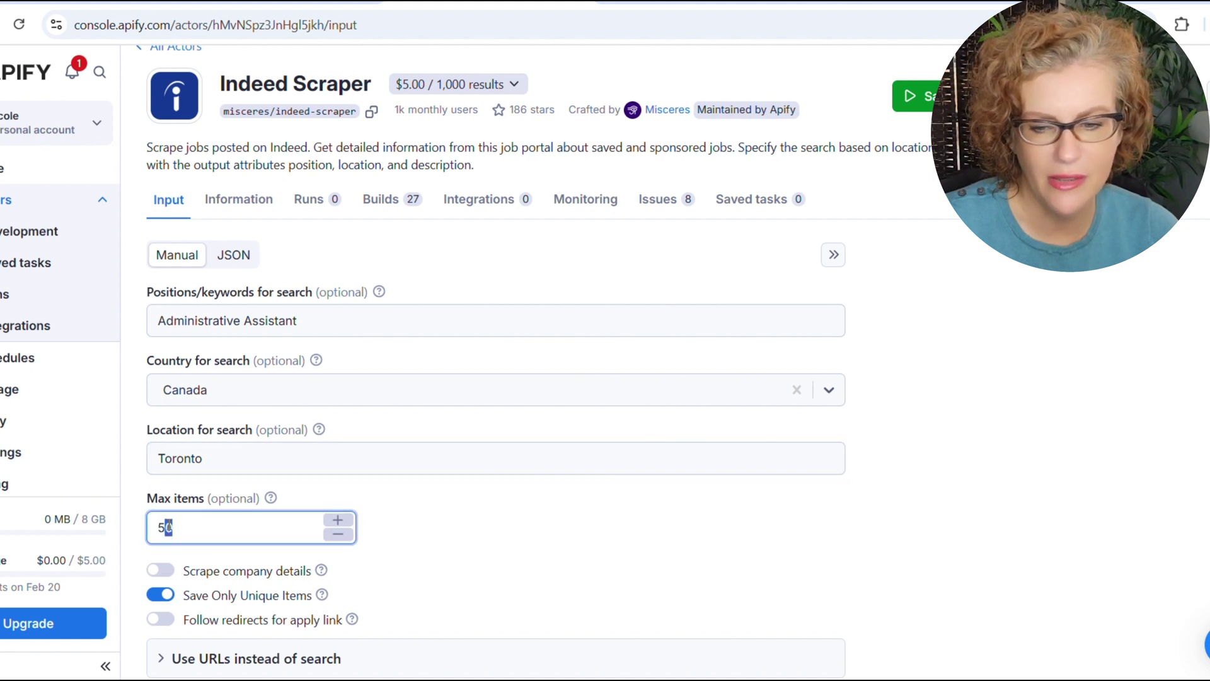
pyautogui.click(456, 557)
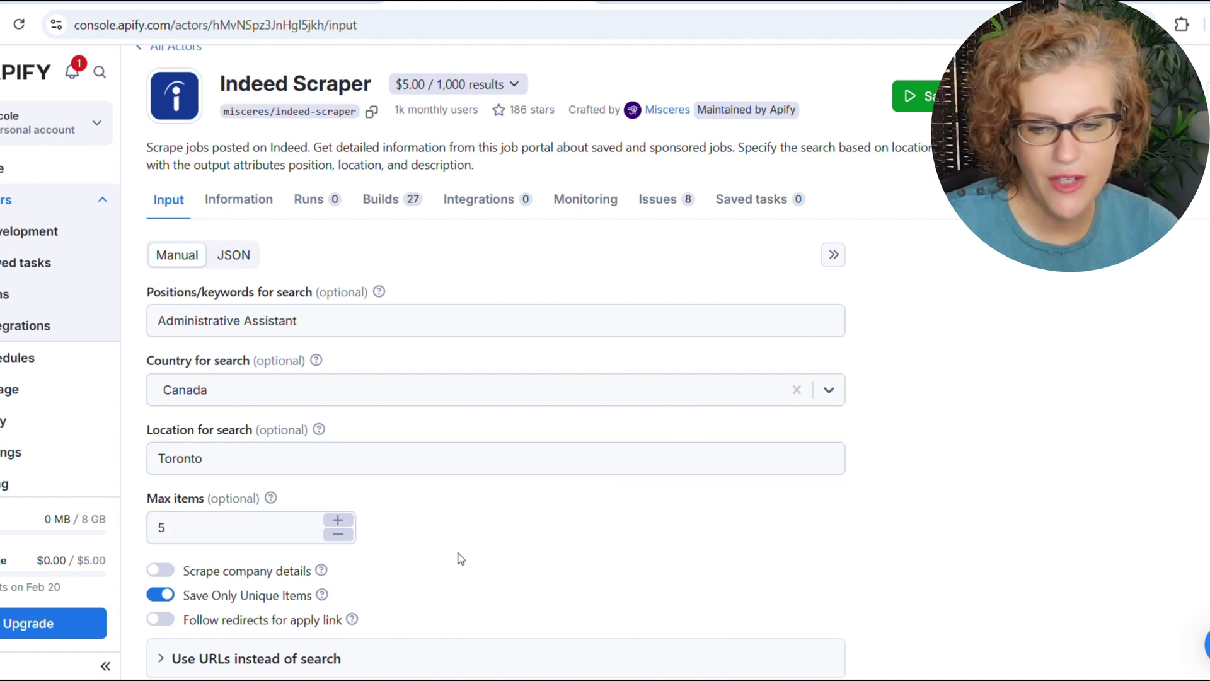
# Enable scraping of company details and following redirects for the apply link
pyautogui.scroll(-2, 456, 556)
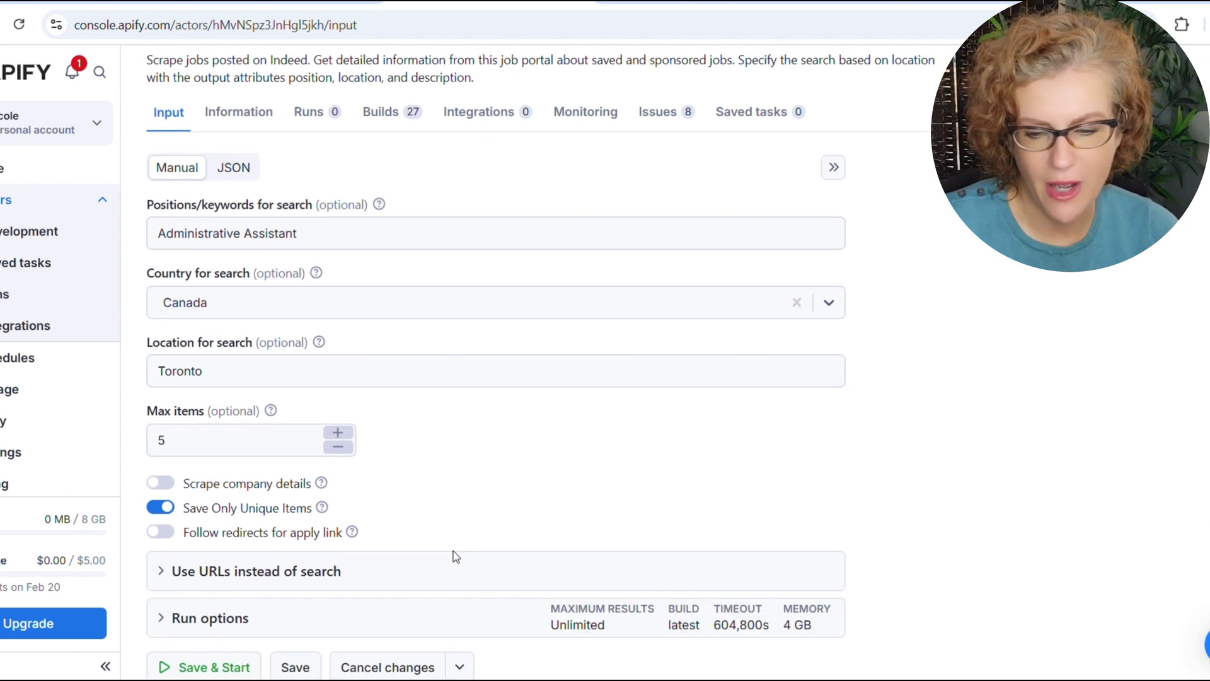
pyautogui.click(176, 485)
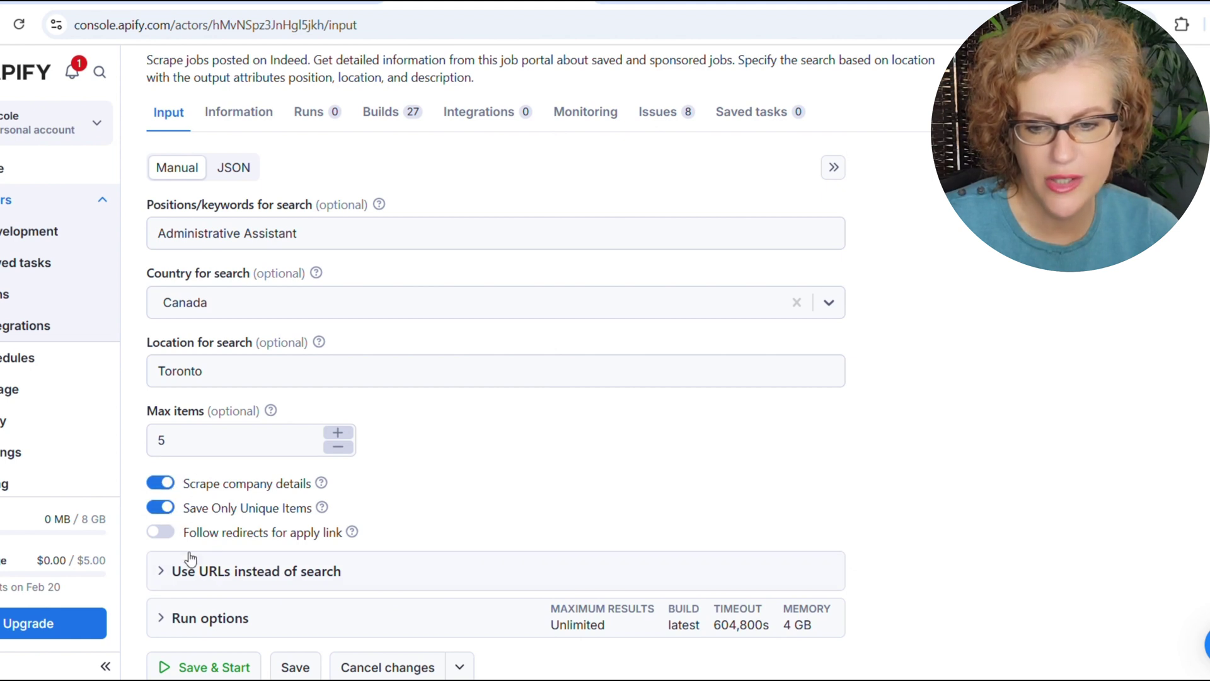
pyautogui.click(162, 531)
pyautogui.scroll(-2, 460, 487)
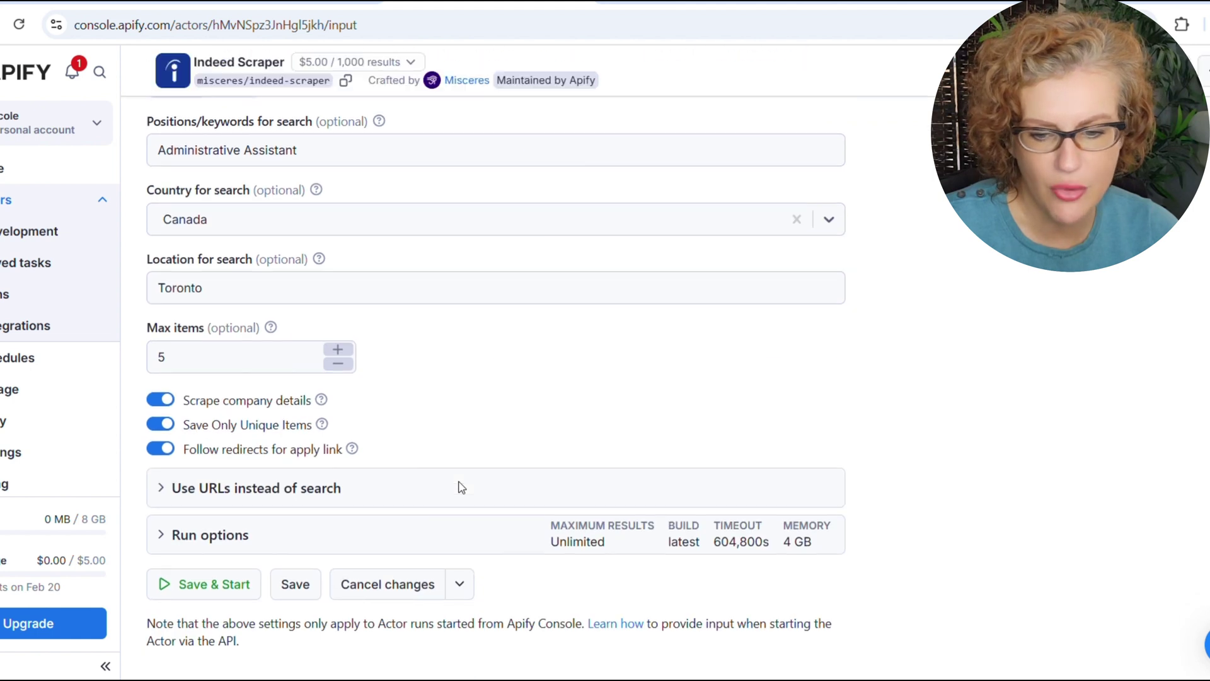
# Check the Start URLs and max items per URL options for using URLs instead of search, leaving them empty
pyautogui.click(334, 462)
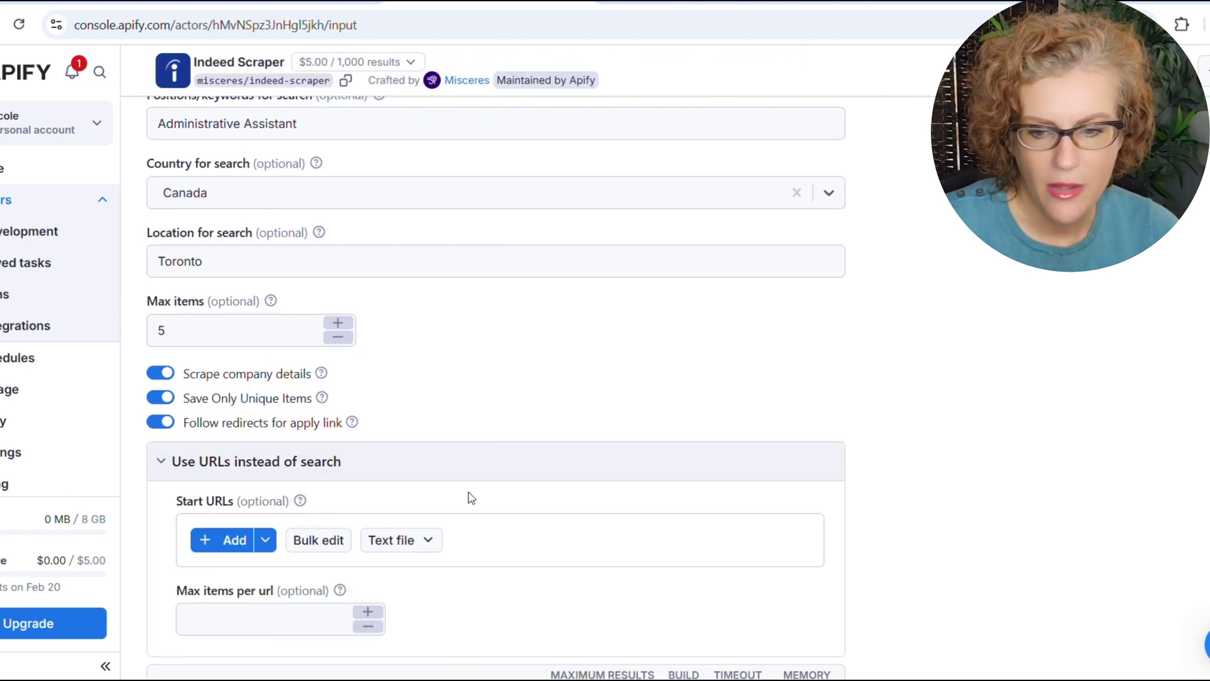
pyautogui.scroll(-2, 570, 547)
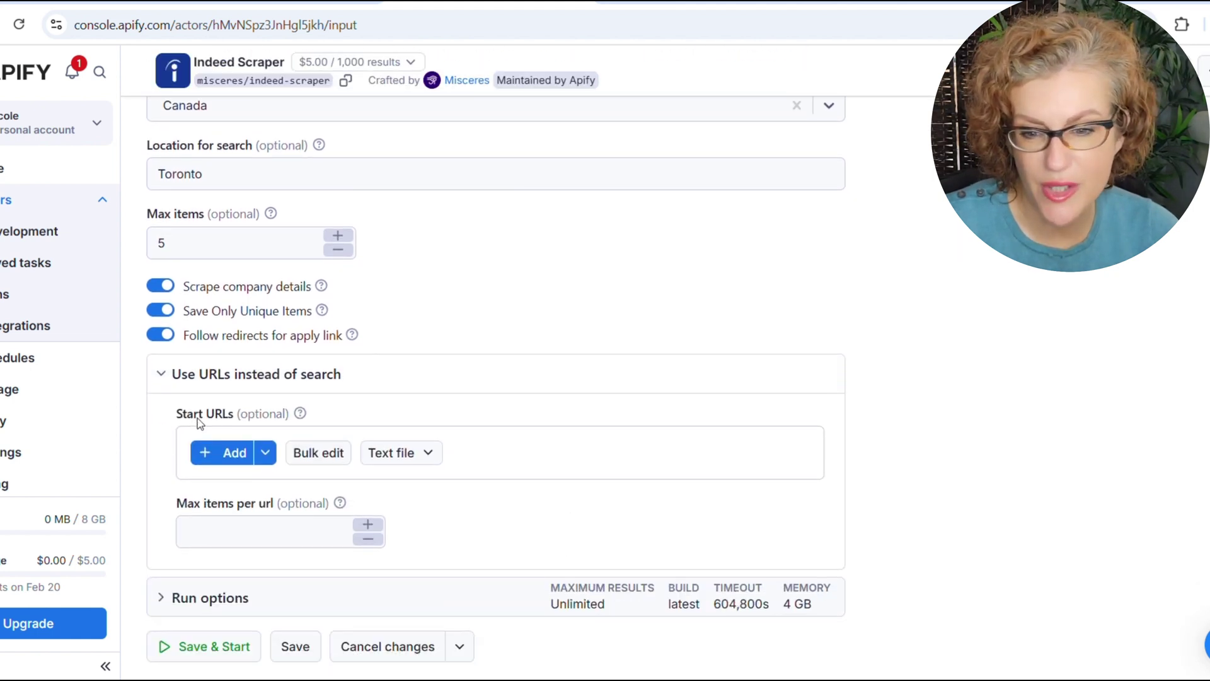
pyautogui.click(153, 377)
pyautogui.scroll(4, 337, 507)
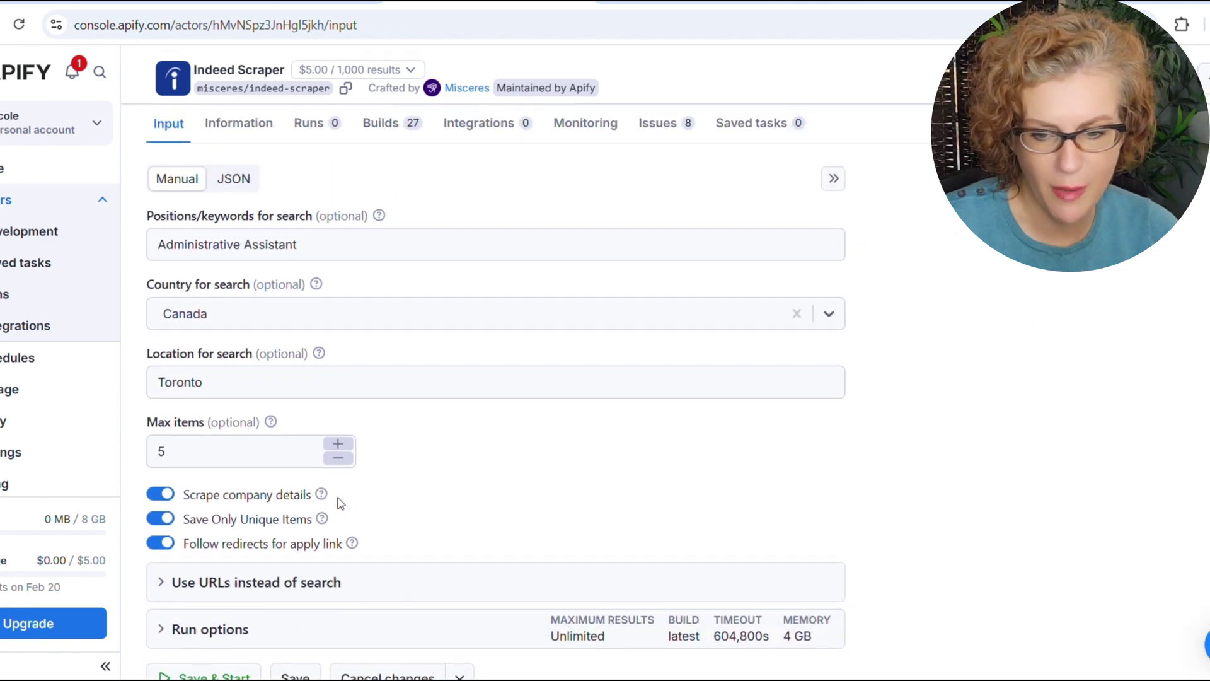
# Save and start the Indeed Scraper run, and decline sharing runs with the Actor's developer
pyautogui.scroll(-3, 436, 349)
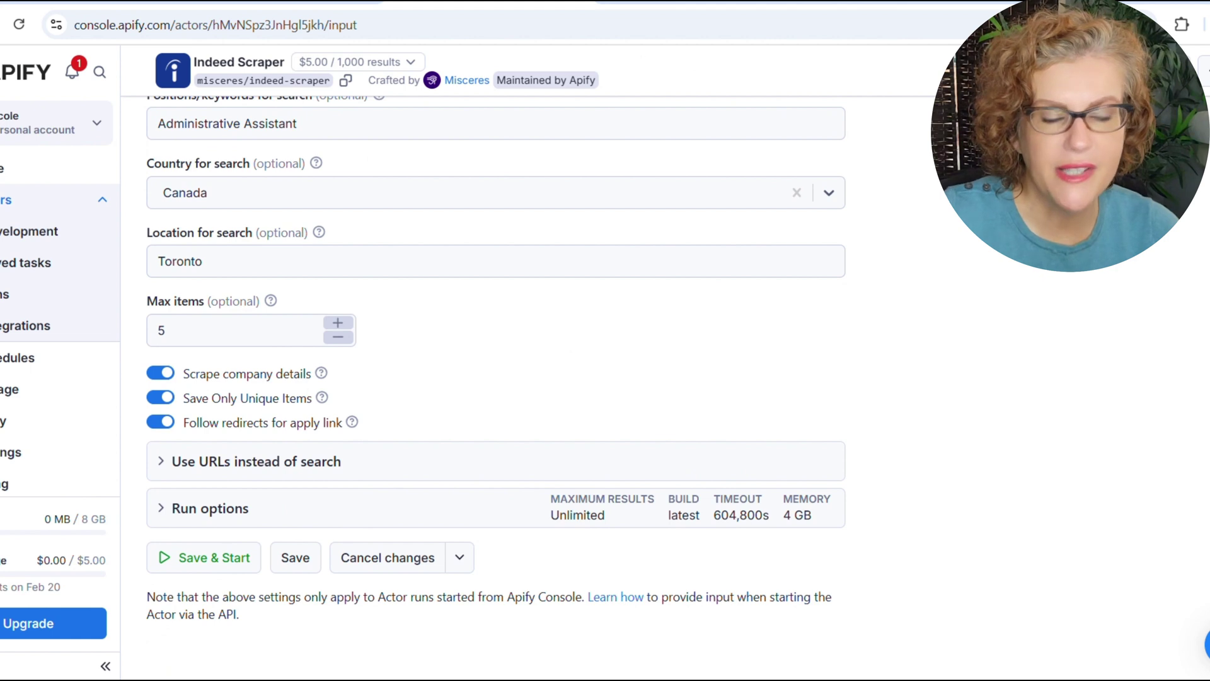
pyautogui.hotkey('ctrl', 'Return')
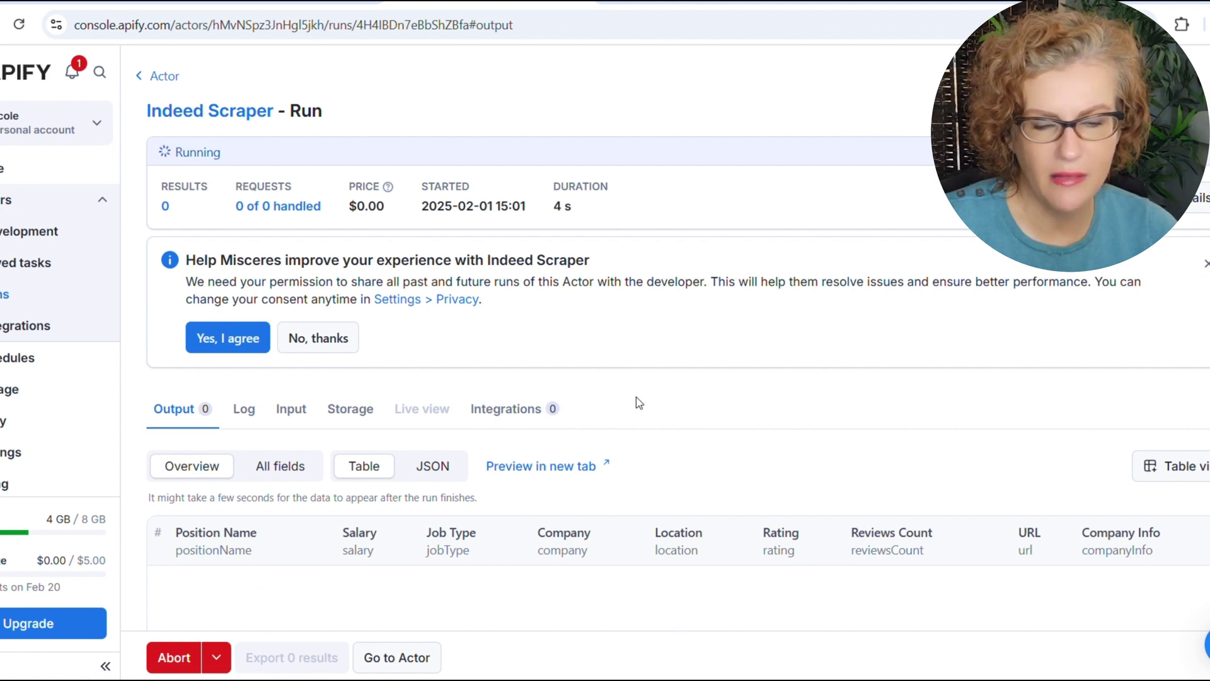
pyautogui.scroll(-3, 638, 402)
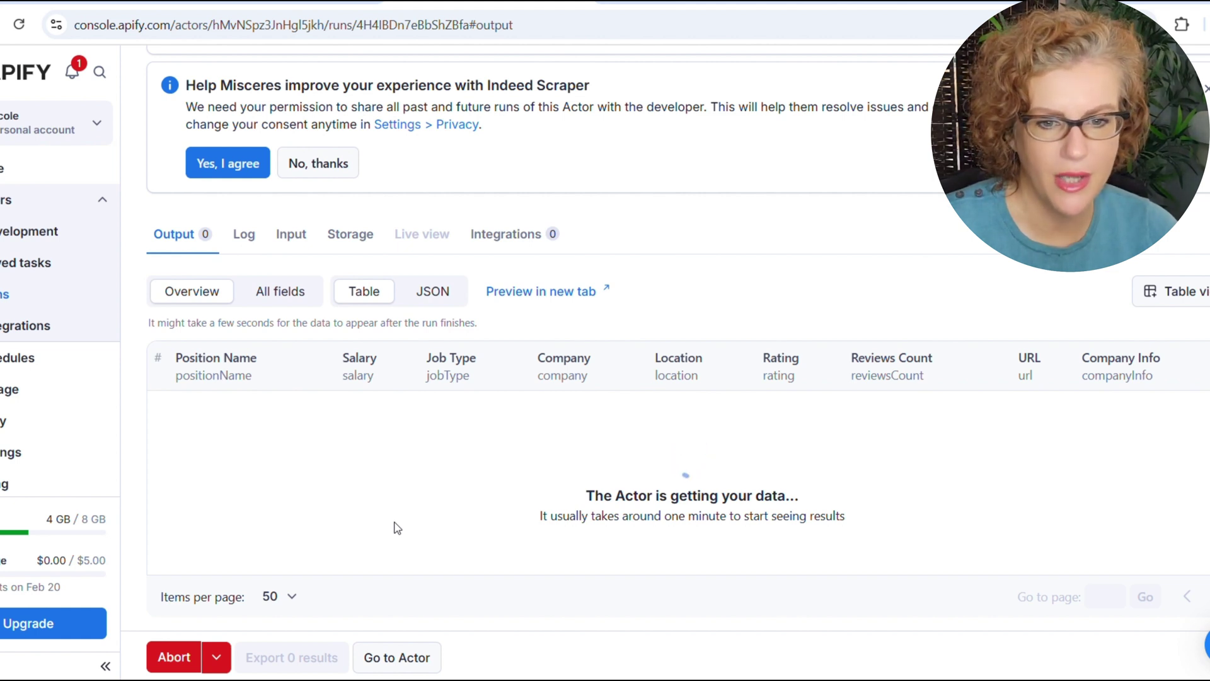
pyautogui.click(337, 163)
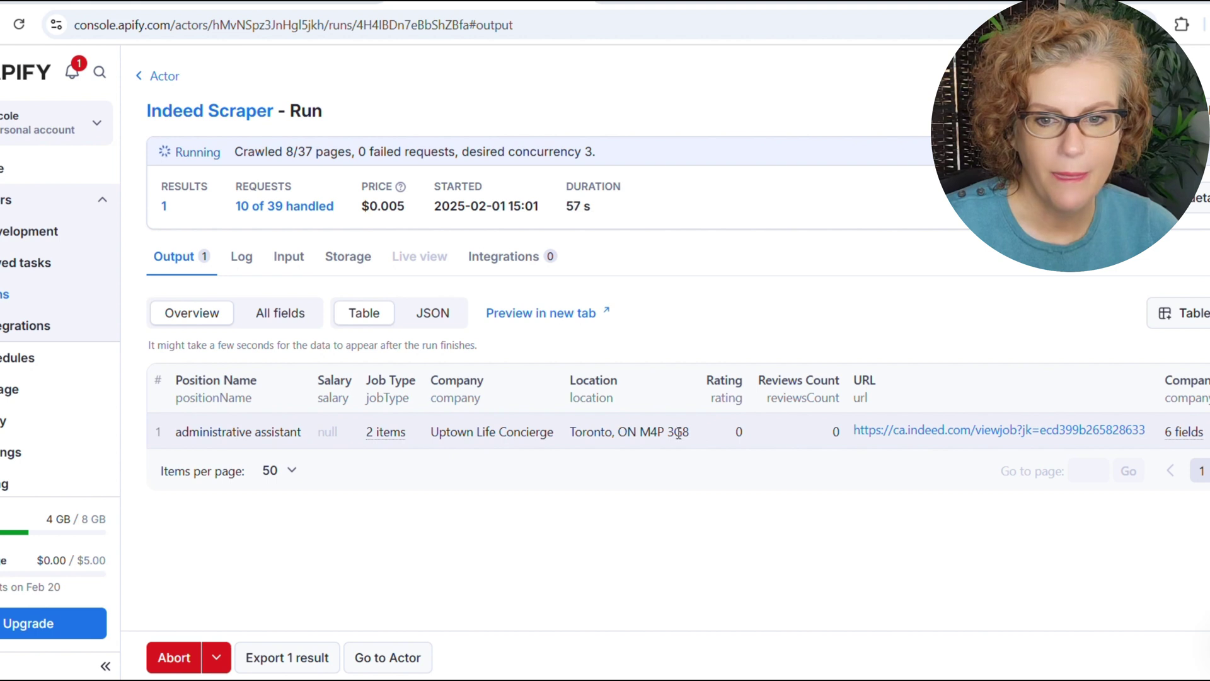
# Examine the run's output, including the job type and company info details and the table with all fields
pyautogui.click(386, 435)
pyautogui.click(412, 462)
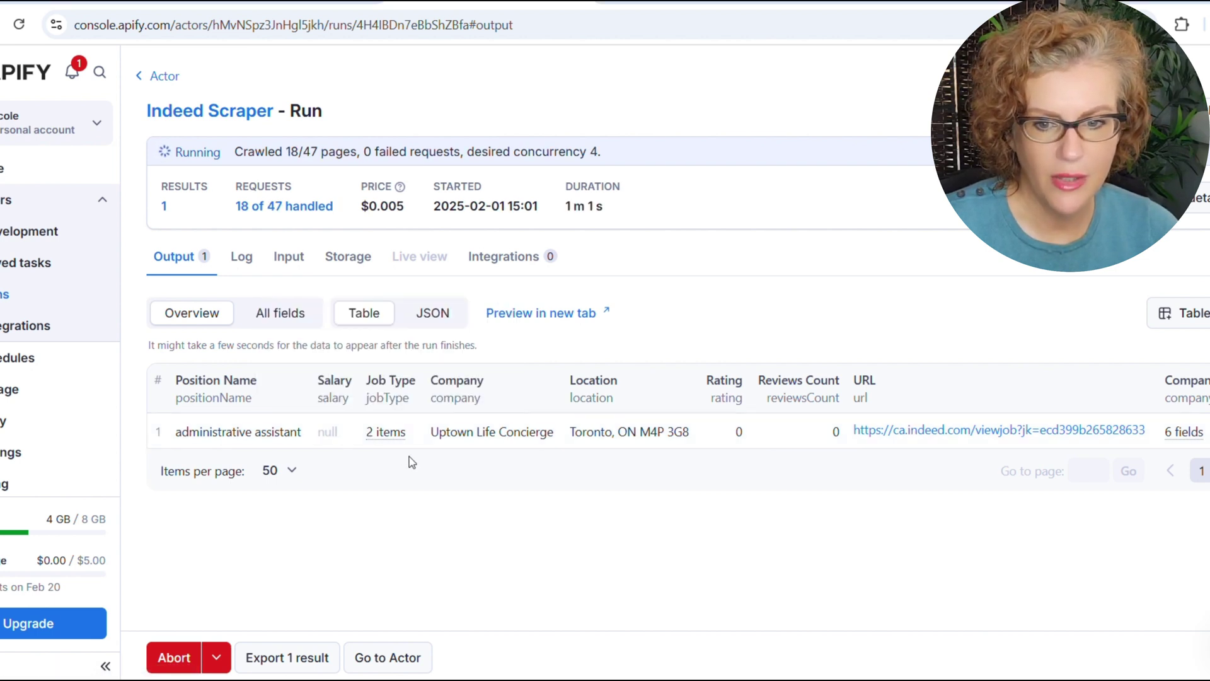
pyautogui.click(1187, 434)
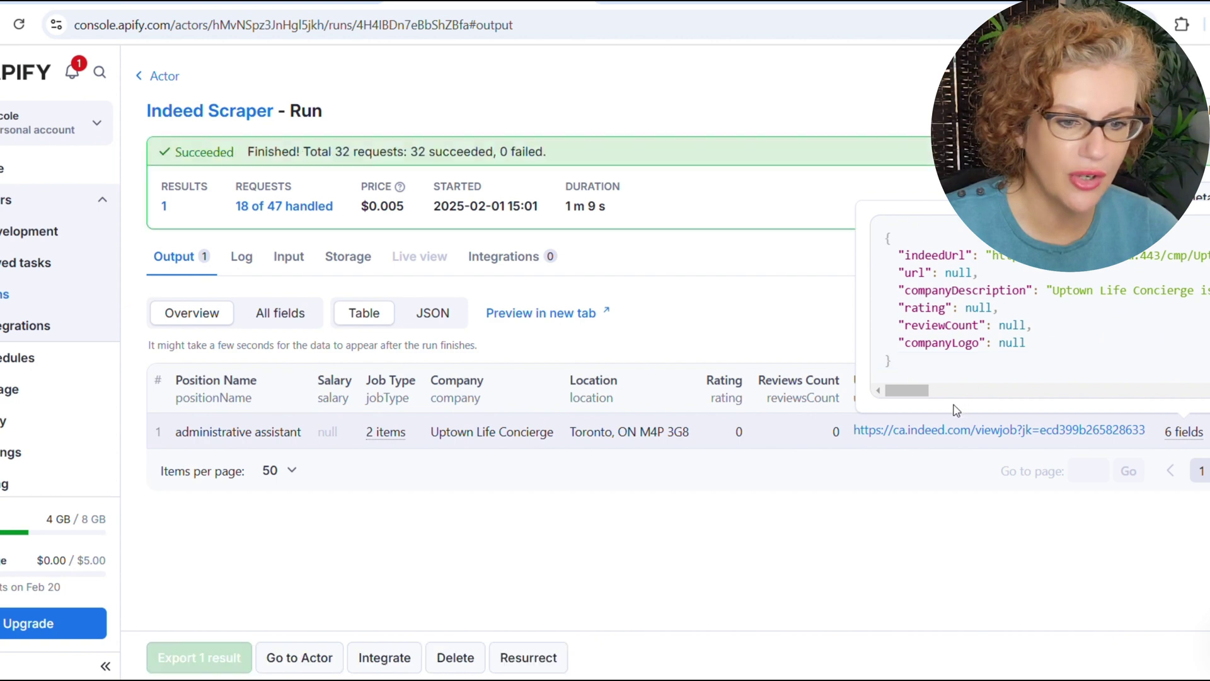
pyautogui.click(288, 314)
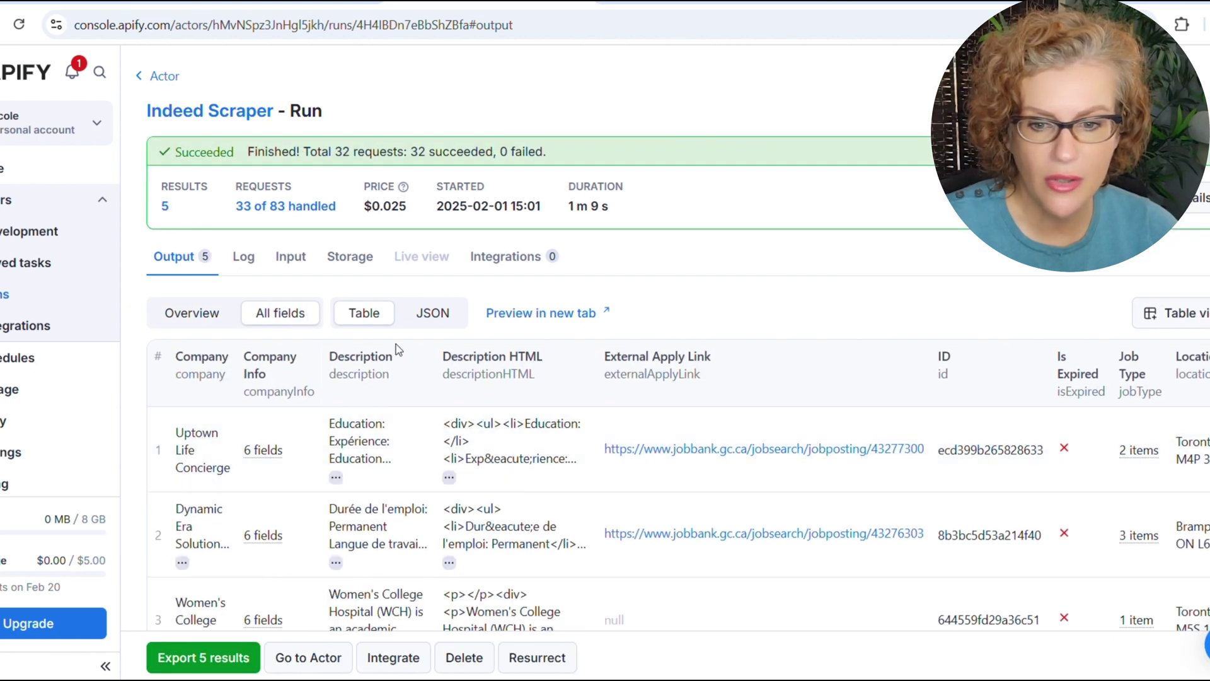
pyautogui.scroll(-1, 435, 464)
pyautogui.scroll(-3, 439, 465)
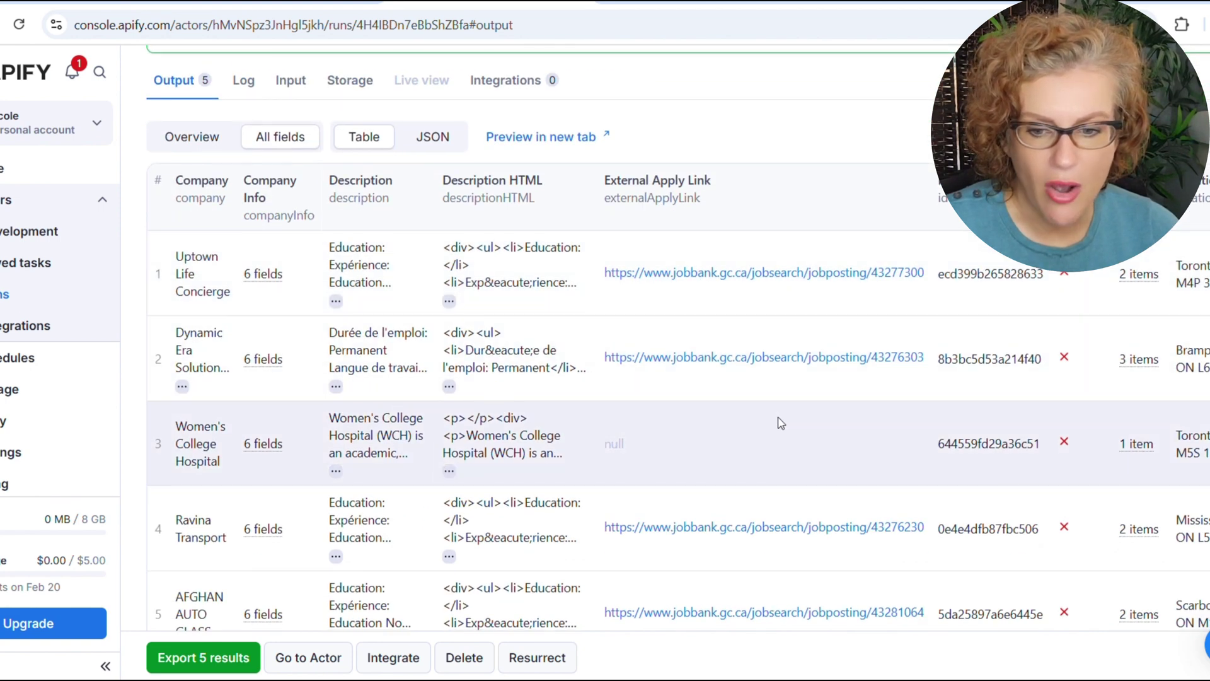
pyautogui.scroll(-3, 780, 422)
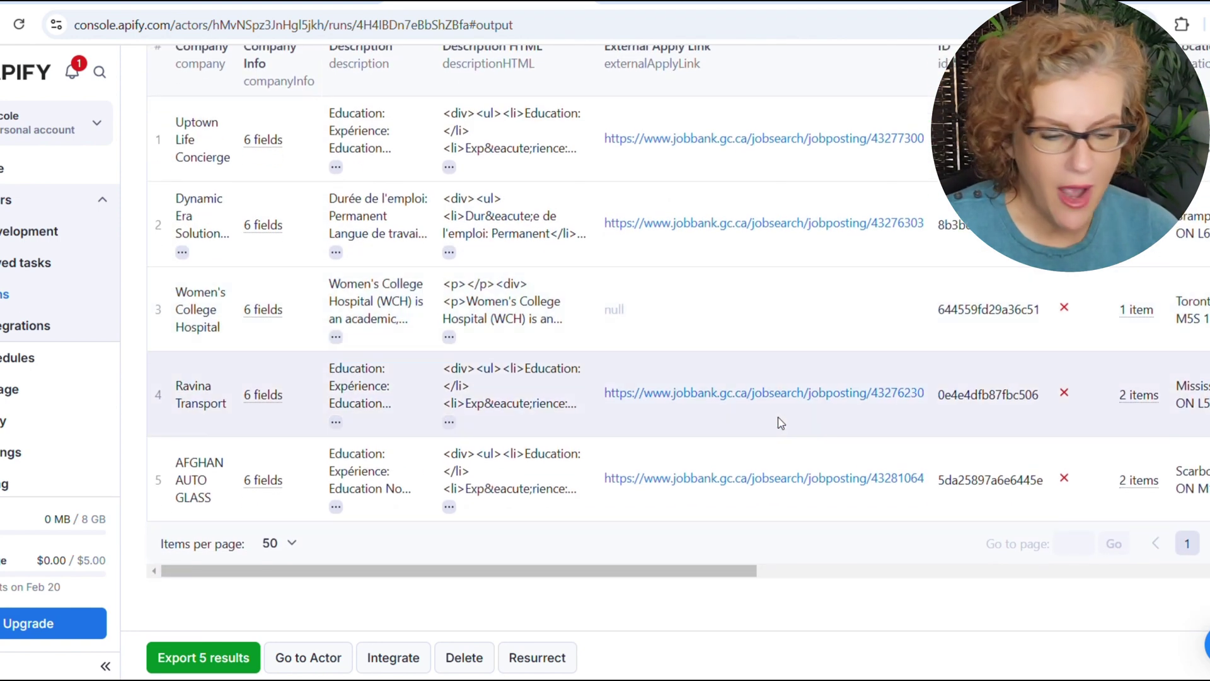
pyautogui.scroll(2, 780, 422)
pyautogui.scroll(5, 781, 423)
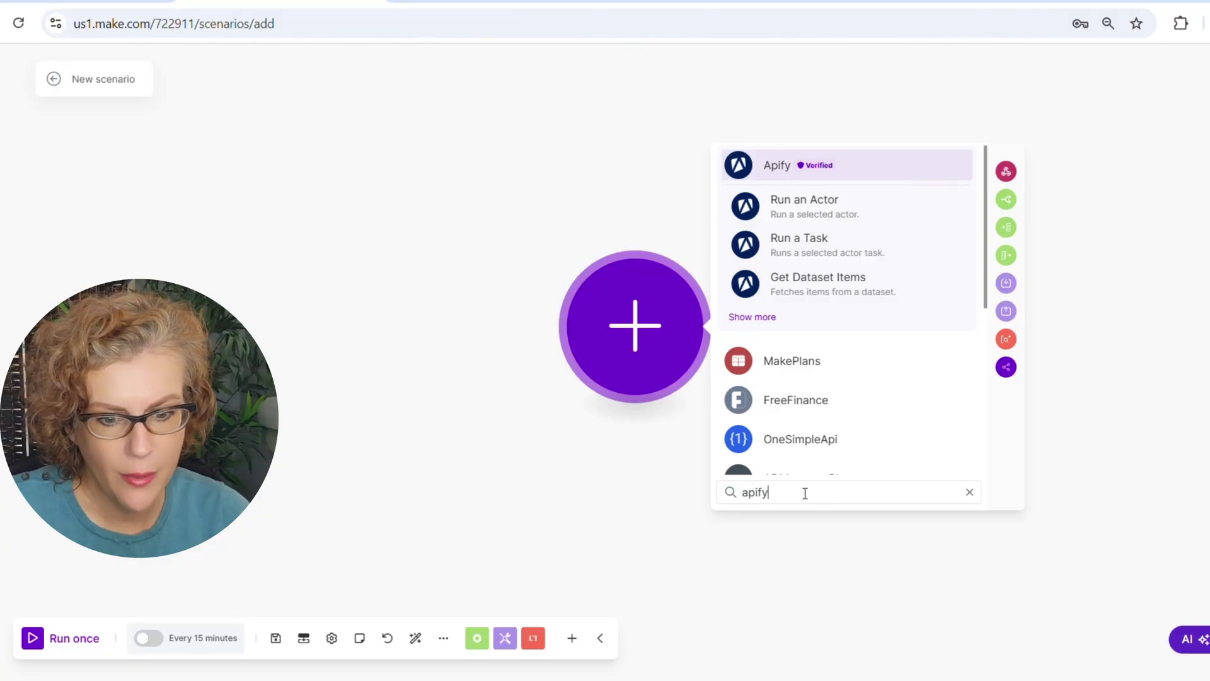
# Switch to Make, add Apify's Run an Actor module with the Indeed Scraper as its Actor, and set it to run synchronously
pyautogui.click(799, 214)
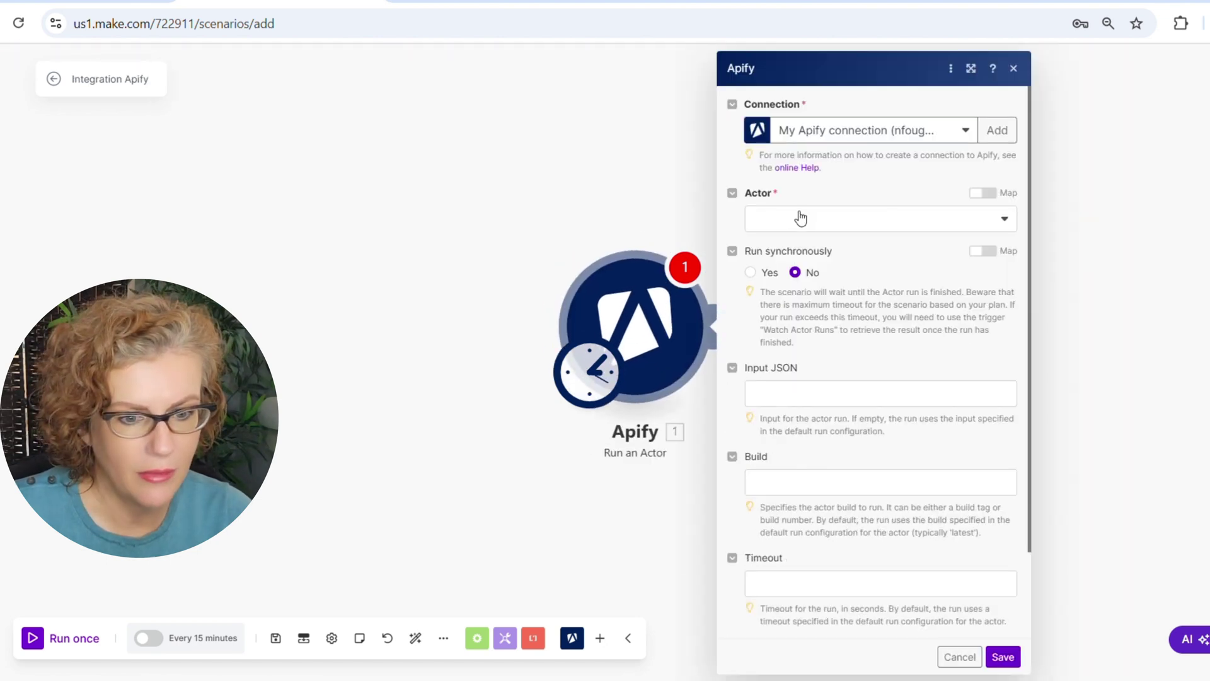
pyautogui.click(796, 221)
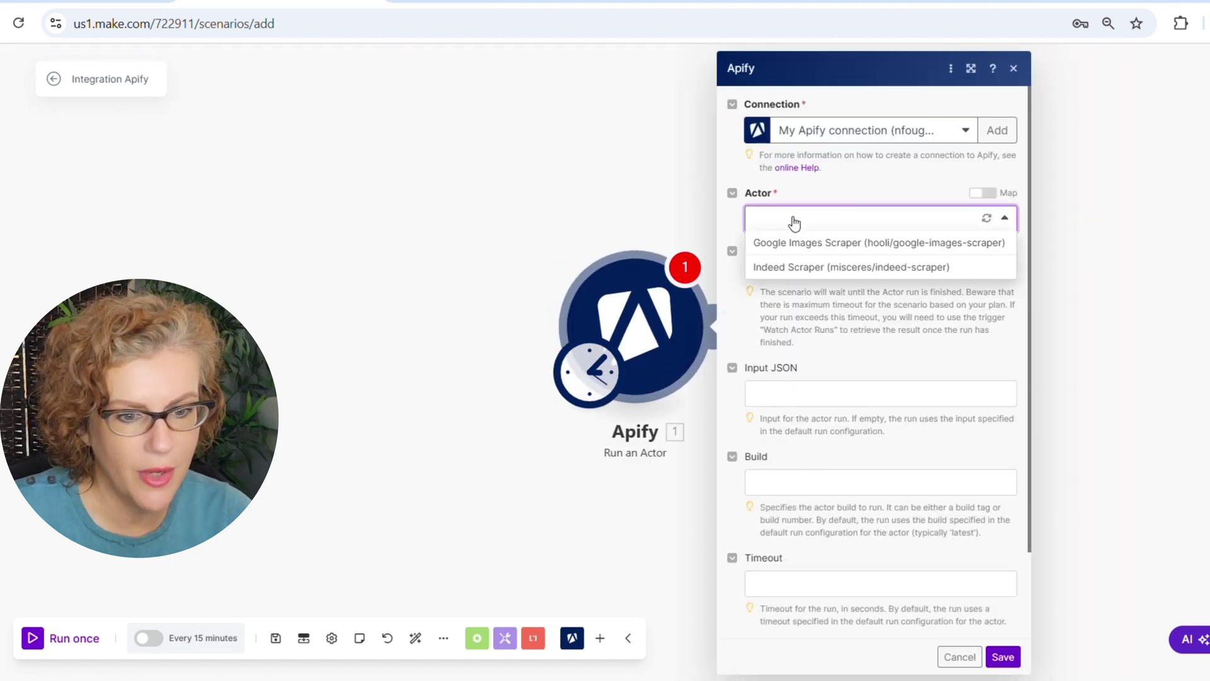
pyautogui.click(796, 267)
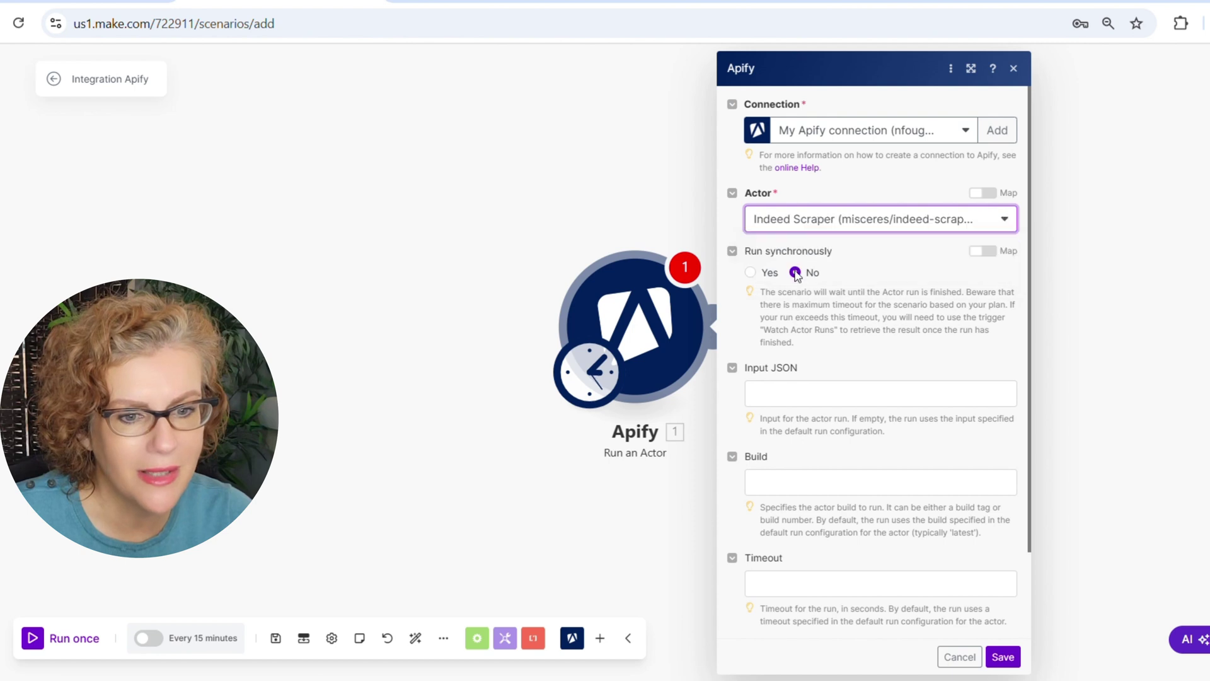
pyautogui.click(751, 273)
# Set the Input JSON to country CA, followApplyRedirects true, location Toronto, maxItems 5, parseCompanyDetails true, position Administrative Assistant, saveOnlyUniqueItems true, and save the module
pyautogui.click(788, 394)
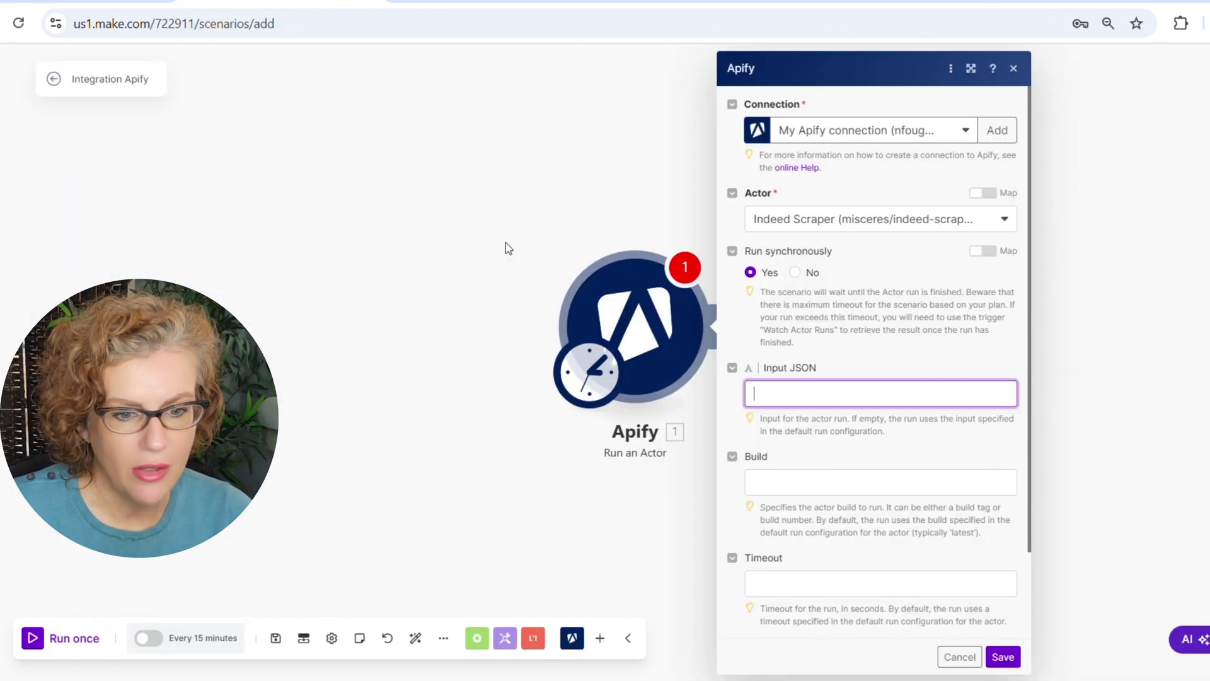
pyautogui.click(788, 396)
pyautogui.write('{  "country": "CA",   "followApplyRedirects": true,   "location": "Toronto",   "maxItems": 5,   "parseCompanyDetails": true,   "position": "Administrative Assistant",   "saveOnlyUniqueItems": true}')
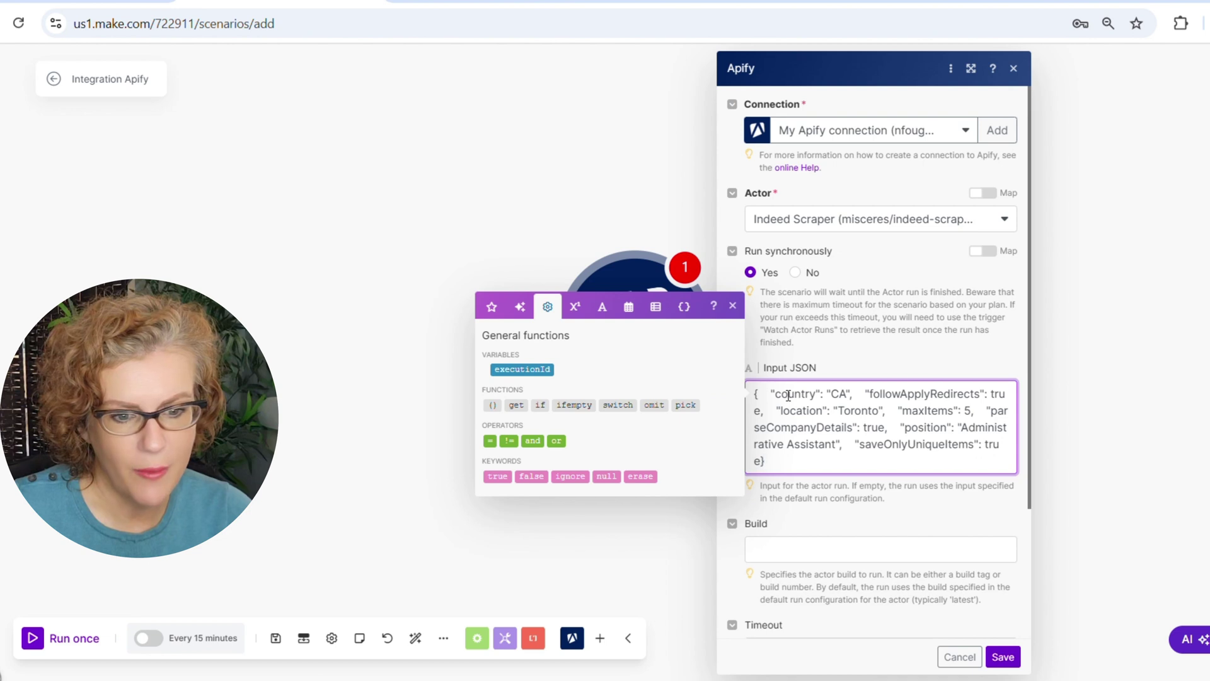
pyautogui.click(817, 519)
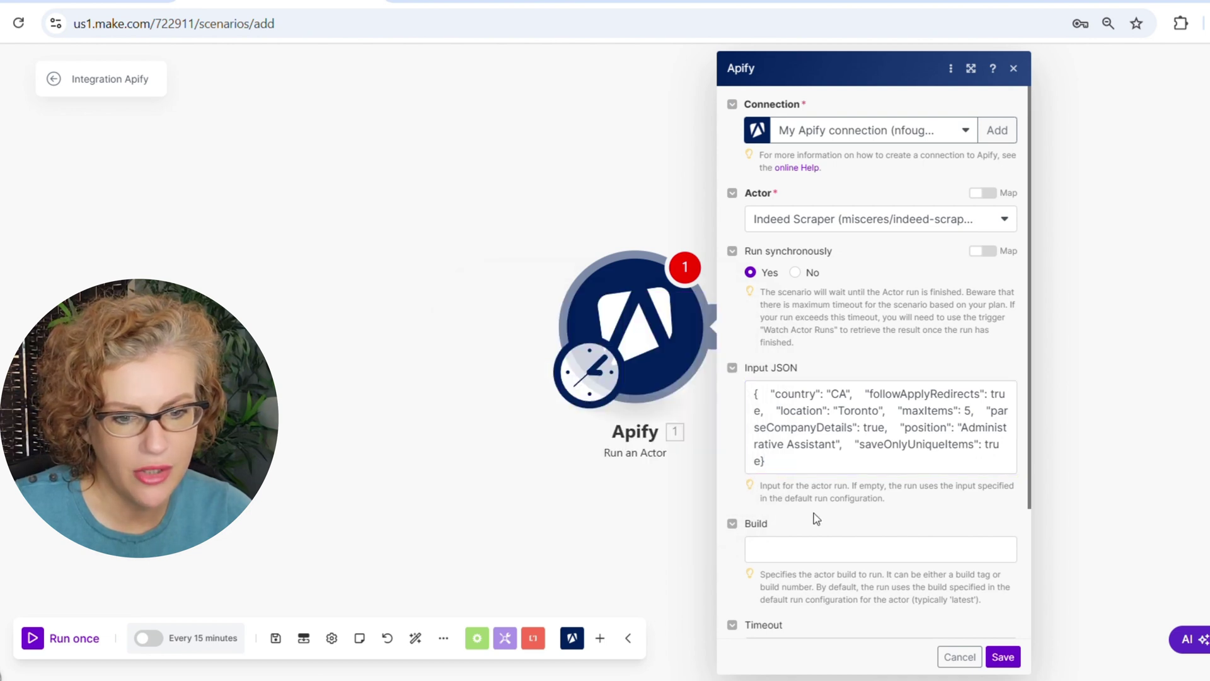
pyautogui.click(1002, 657)
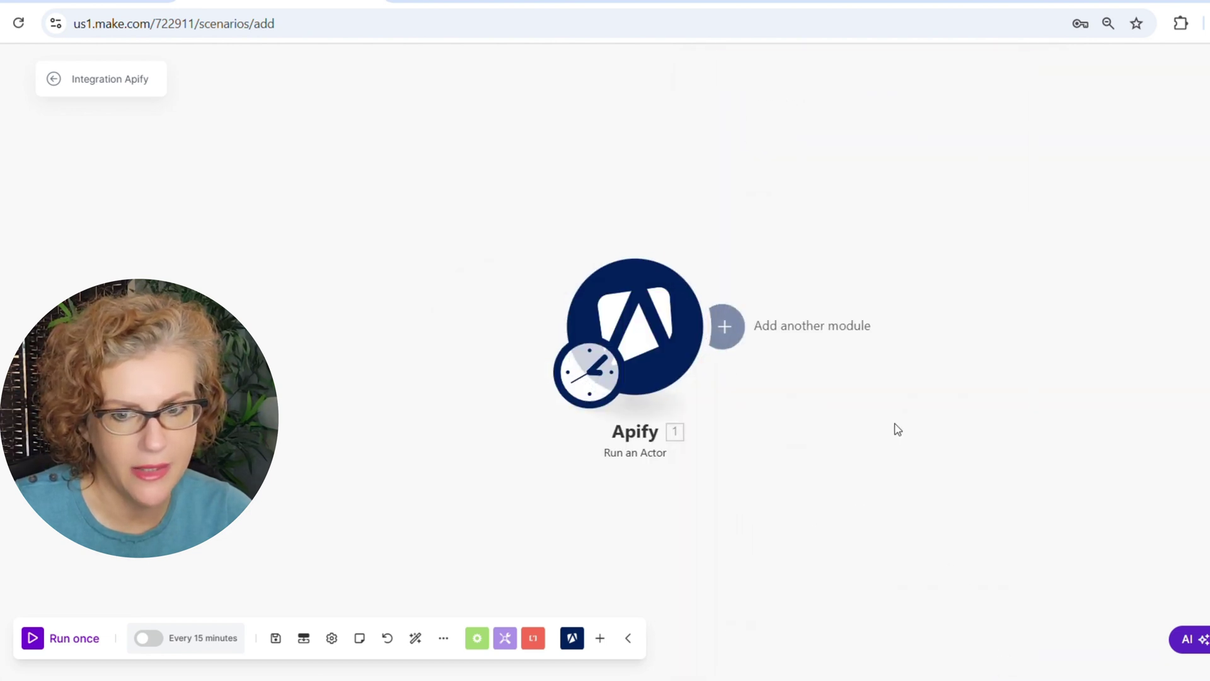
# Add an Apify Get Dataset Items module after the Run an Actor module
pyautogui.moveTo(897, 429); pyautogui.dragTo(649, 413)
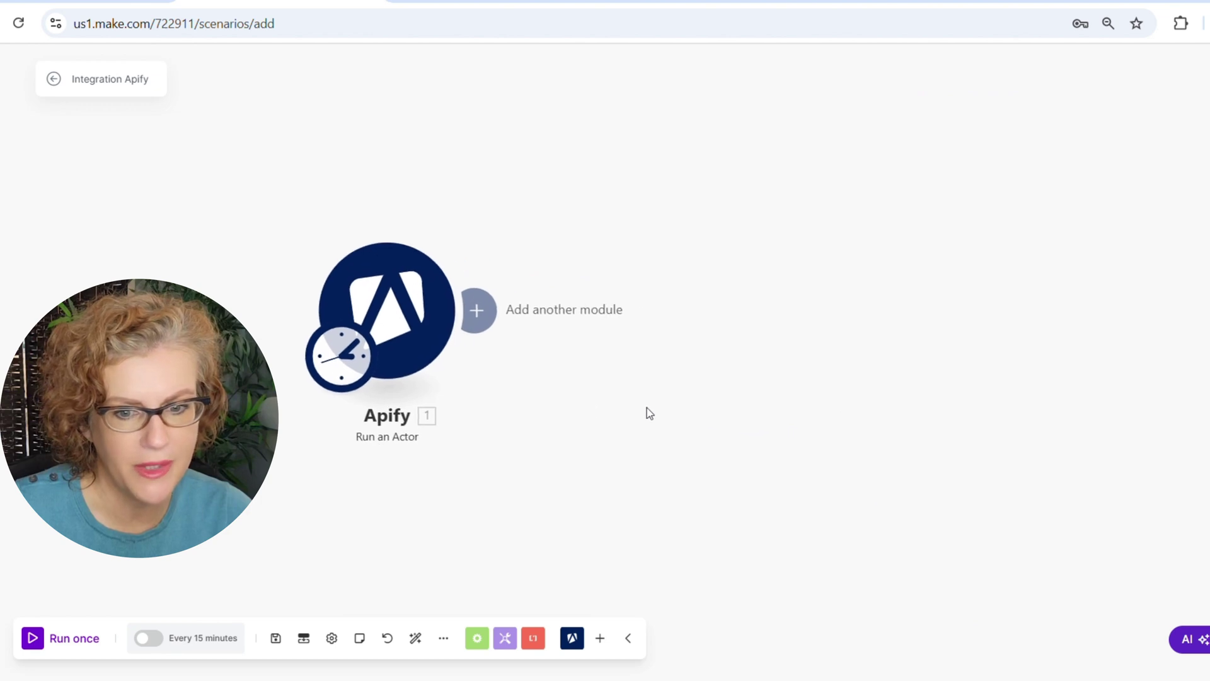
pyautogui.click(477, 308)
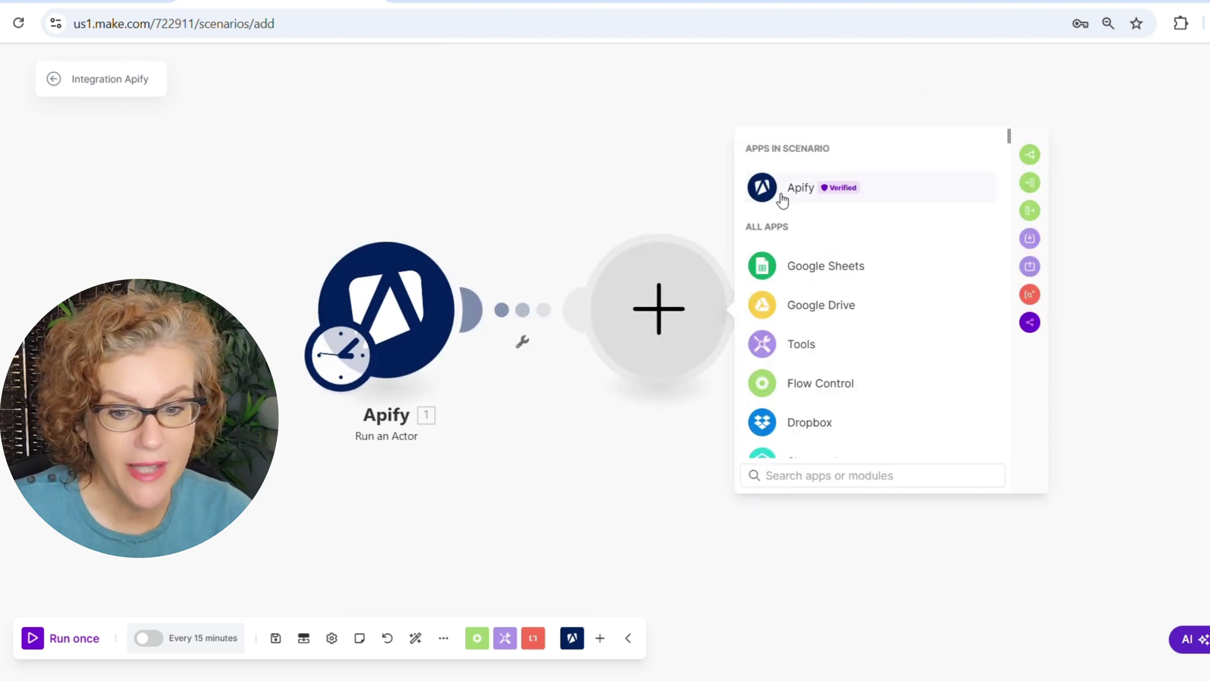
pyautogui.click(783, 200)
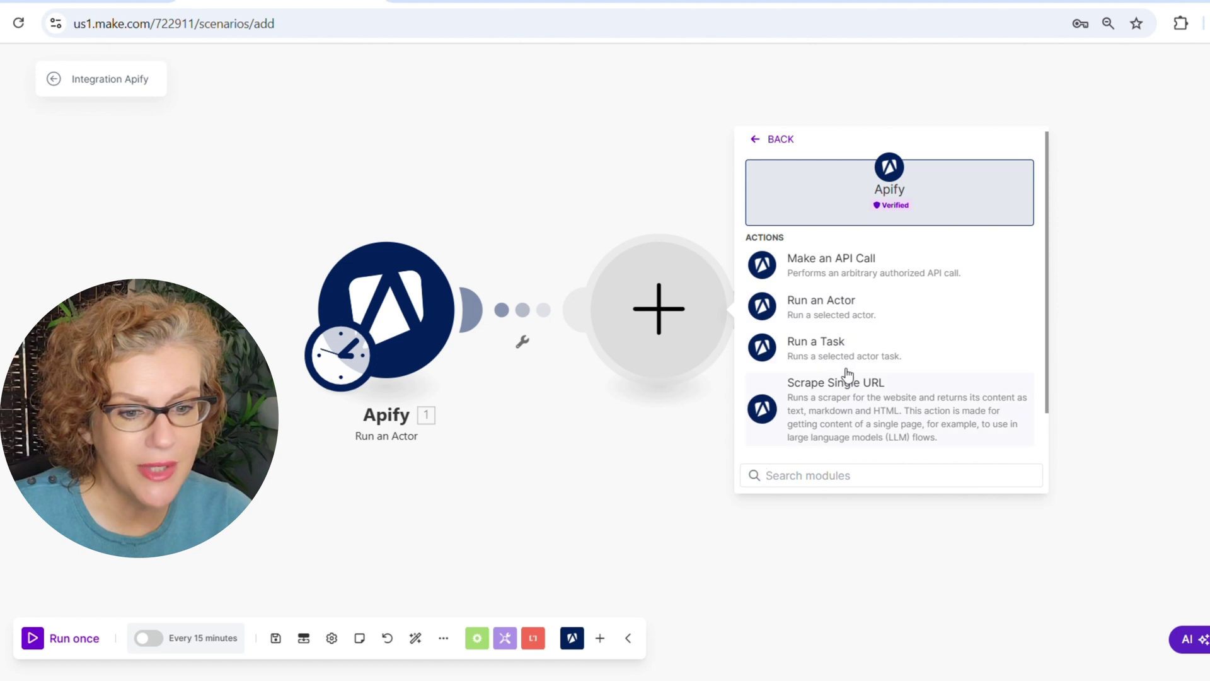
pyautogui.scroll(-1, 845, 377)
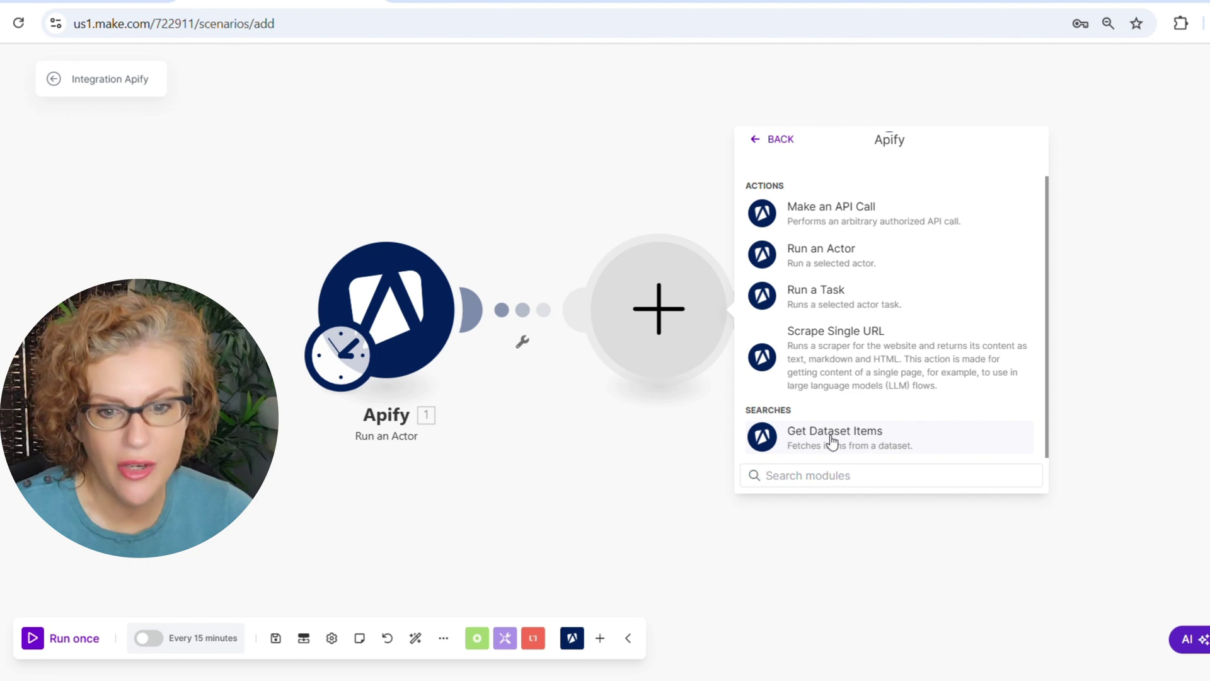
pyautogui.click(832, 440)
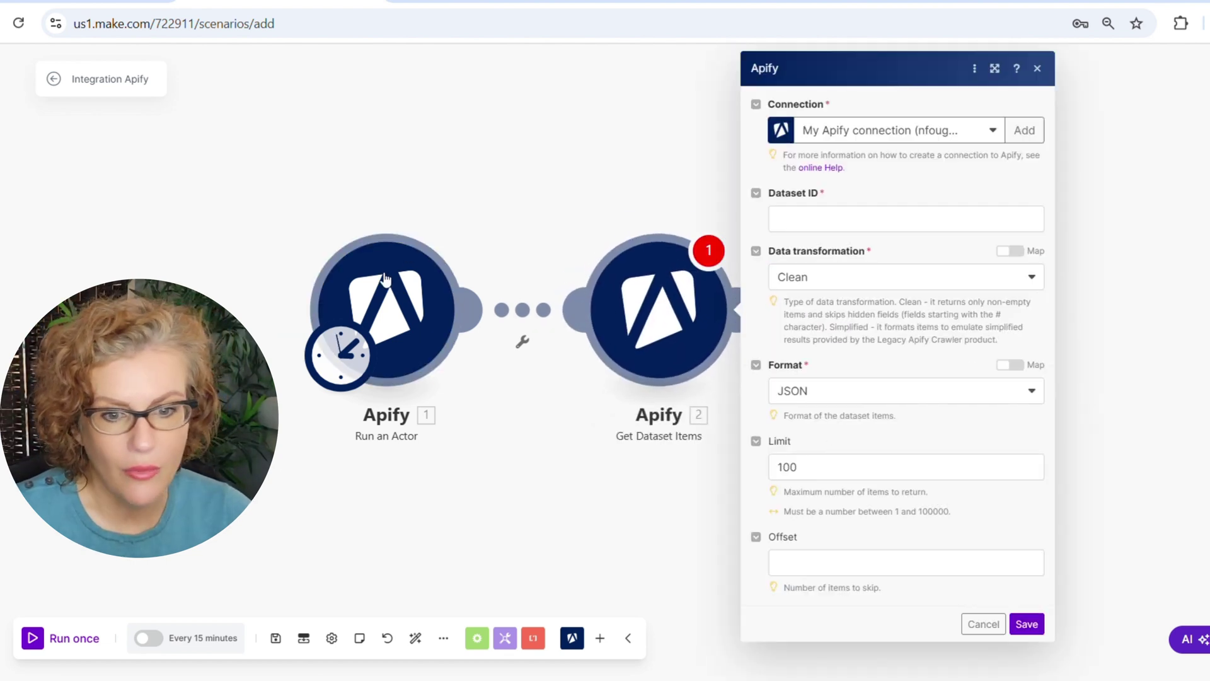
# Map the Dataset ID of the Get Dataset Items module to defaultDatasetId from the Run an Actor module
pyautogui.click(840, 216)
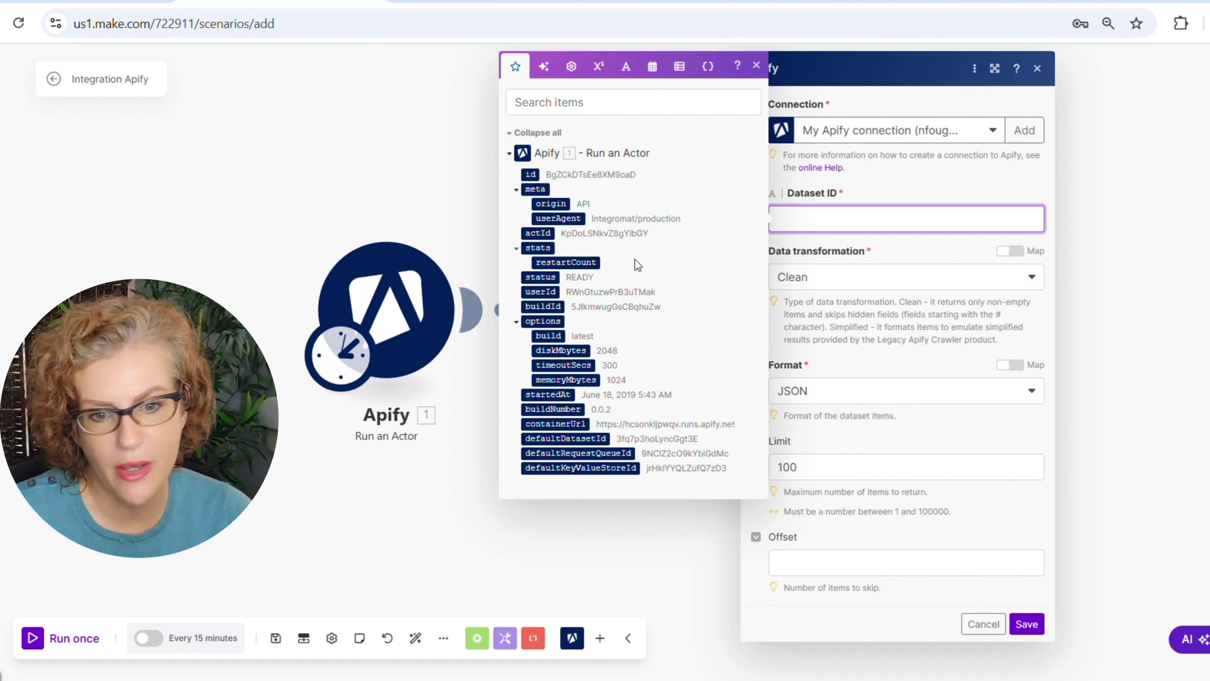
pyautogui.click(577, 102)
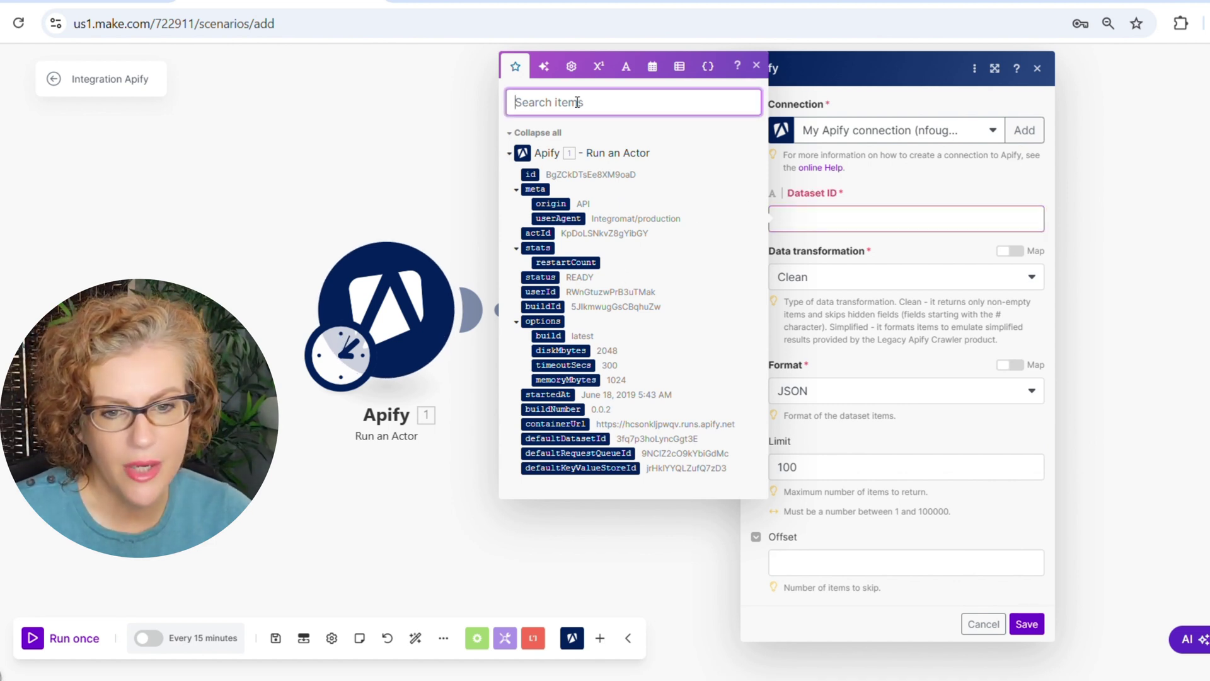
pyautogui.write('dat')
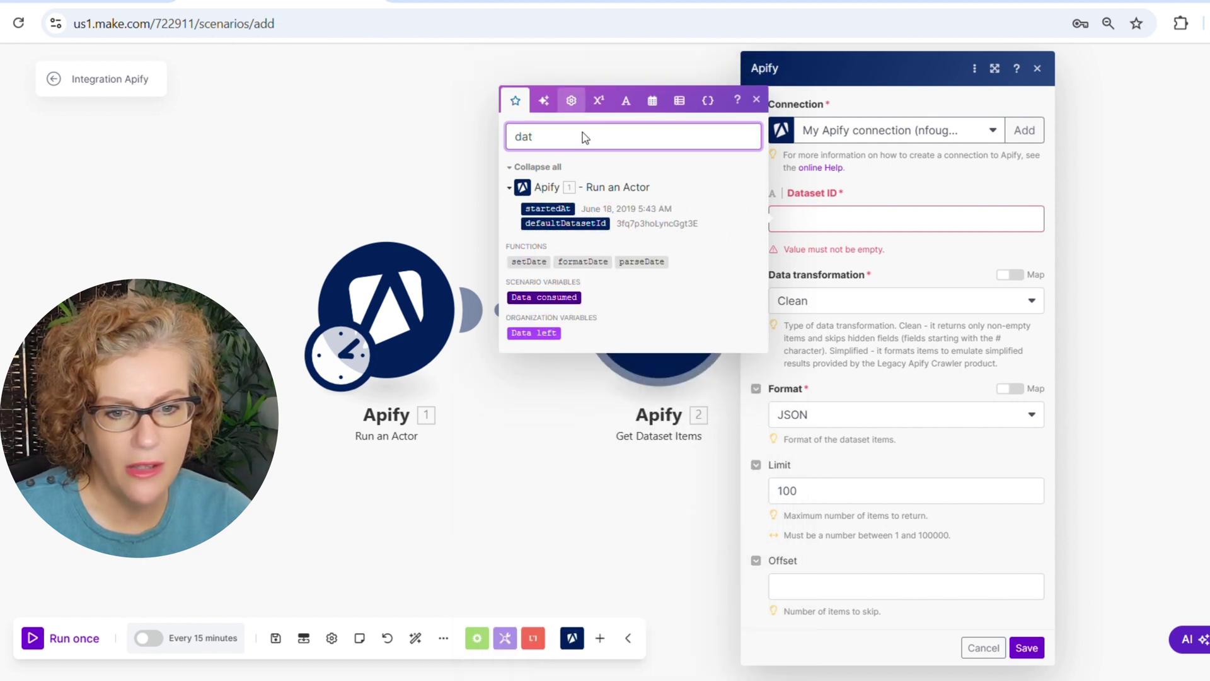
pyautogui.click(579, 223)
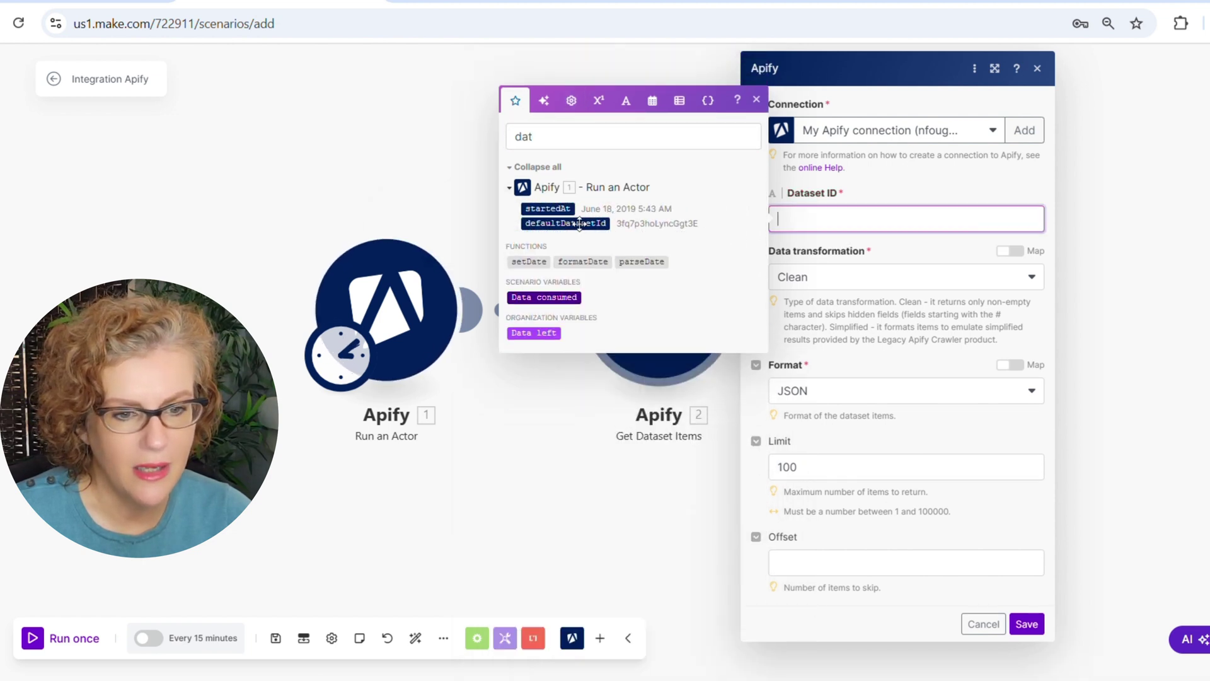
pyautogui.click(579, 223)
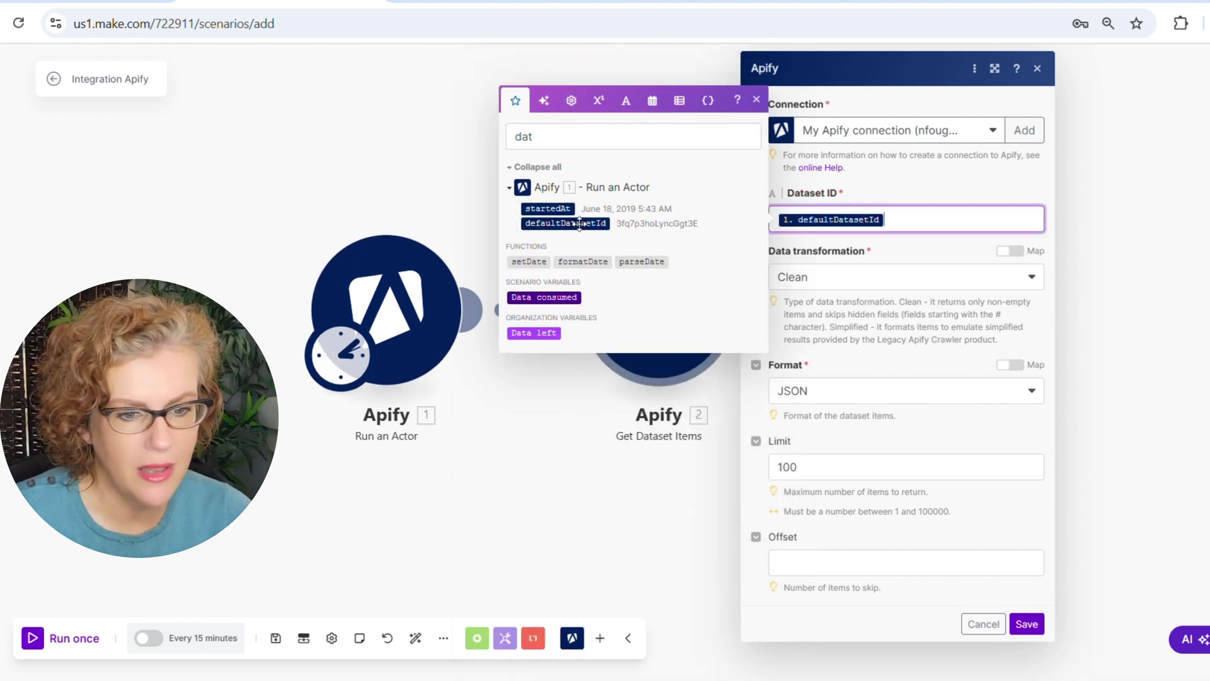
pyautogui.click(851, 250)
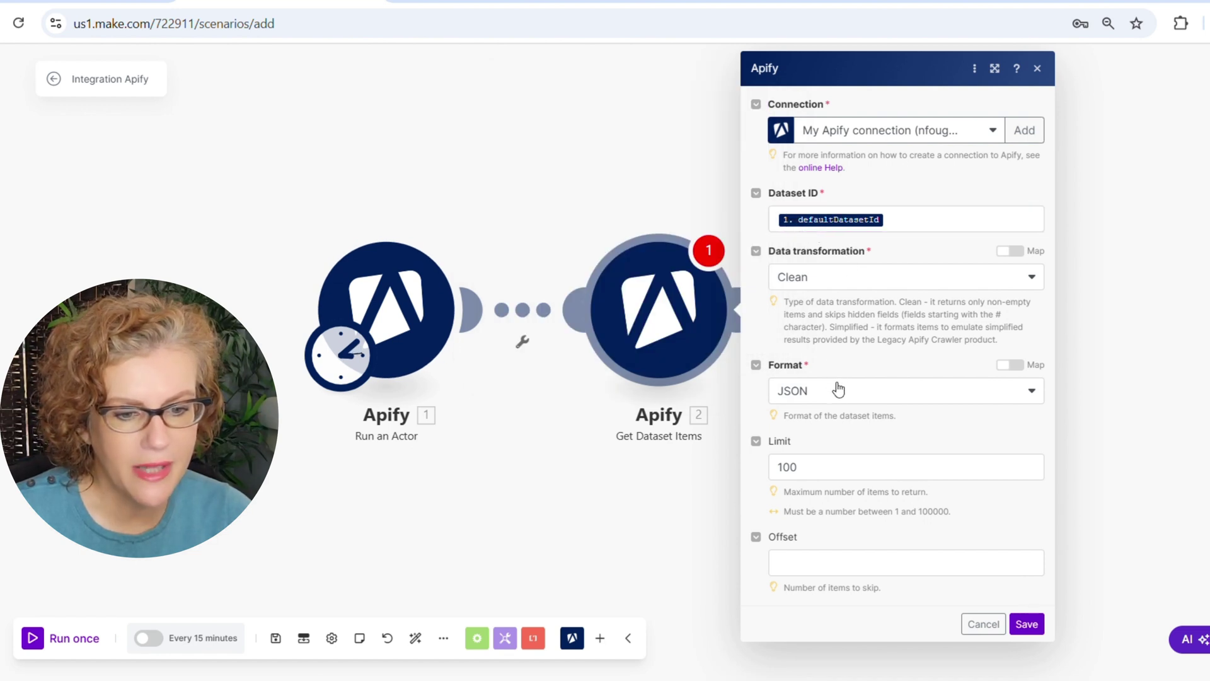
# Set the Get Dataset Items limit to 5 and save the module
pyautogui.moveTo(805, 467); pyautogui.dragTo(783, 473)
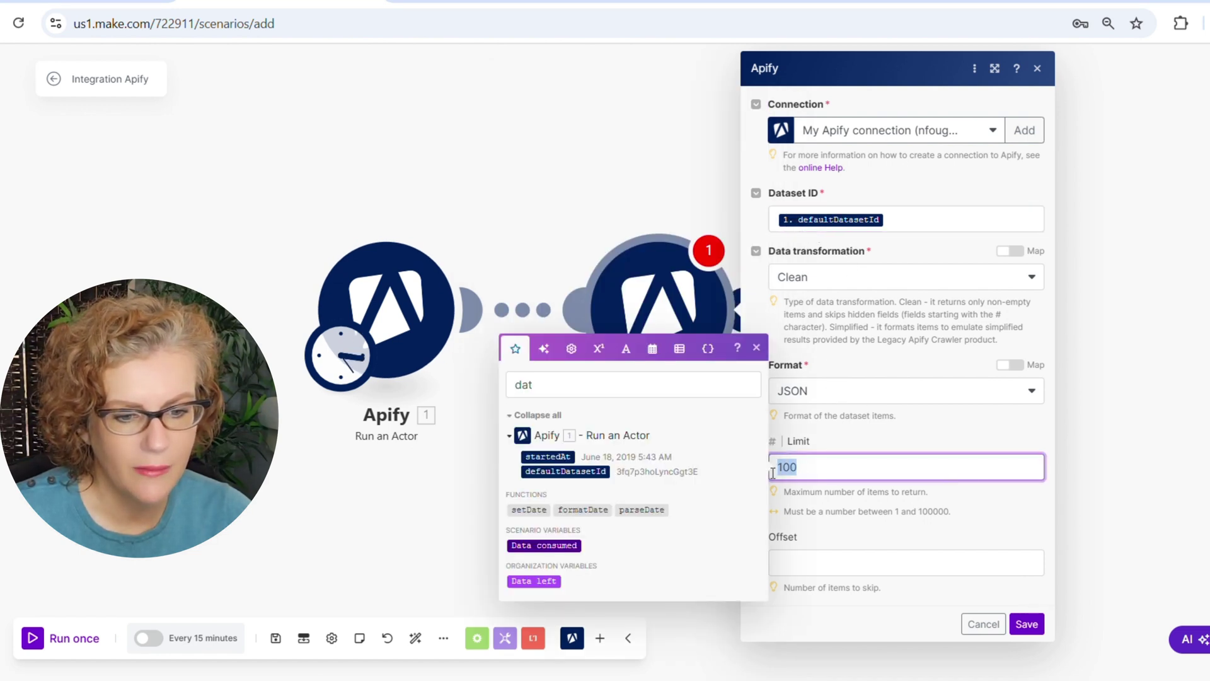
pyautogui.click(876, 514)
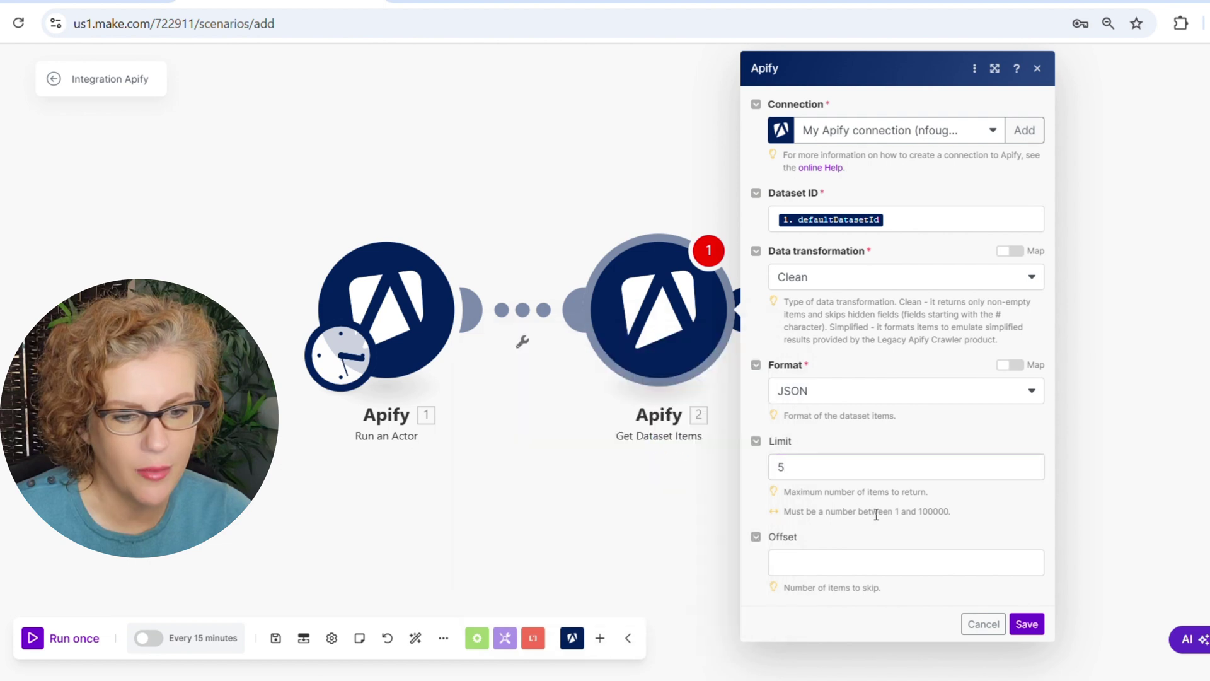
pyautogui.click(1027, 627)
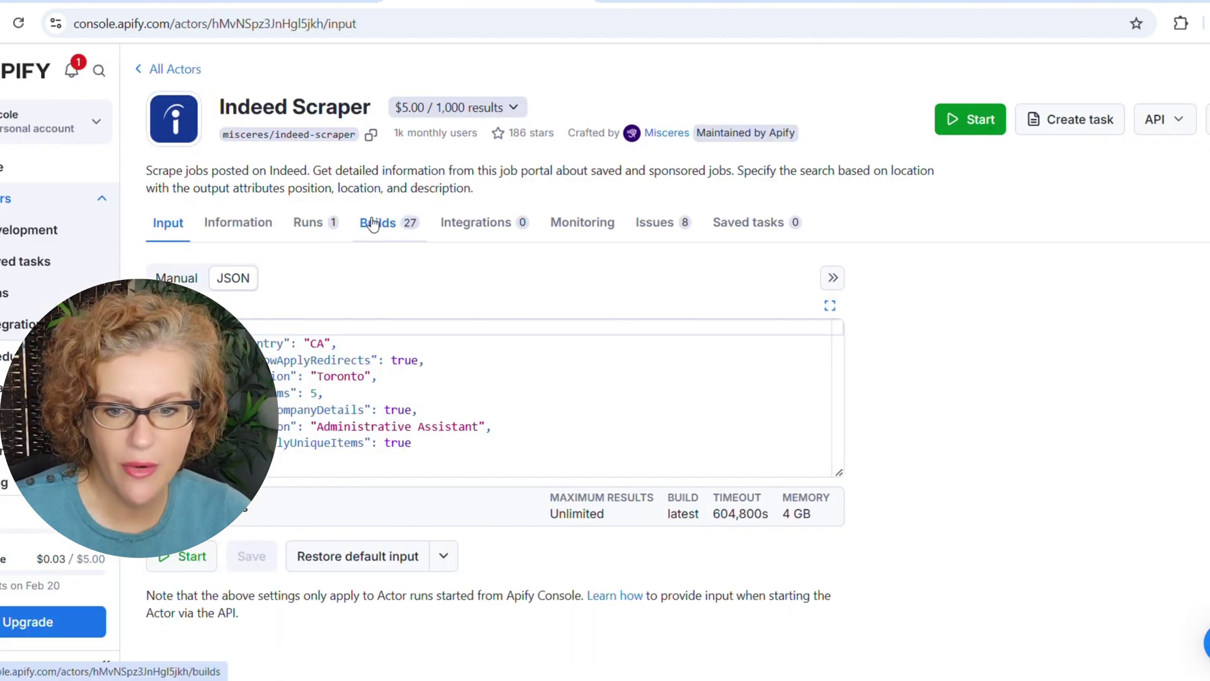
# Switch to Apify, open the Indeed Scraper's run, and copy its output table headers into row 1 of the Job Alerts Google Sheet
pyautogui.click(373, 223)
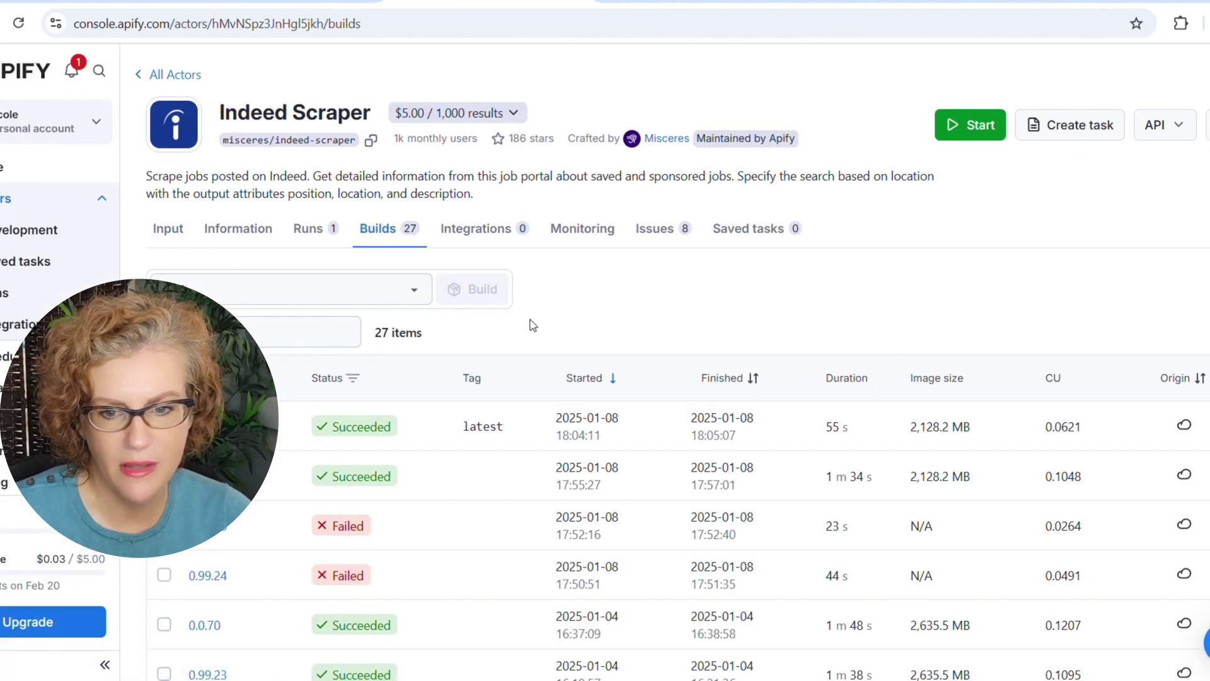
pyautogui.click(315, 230)
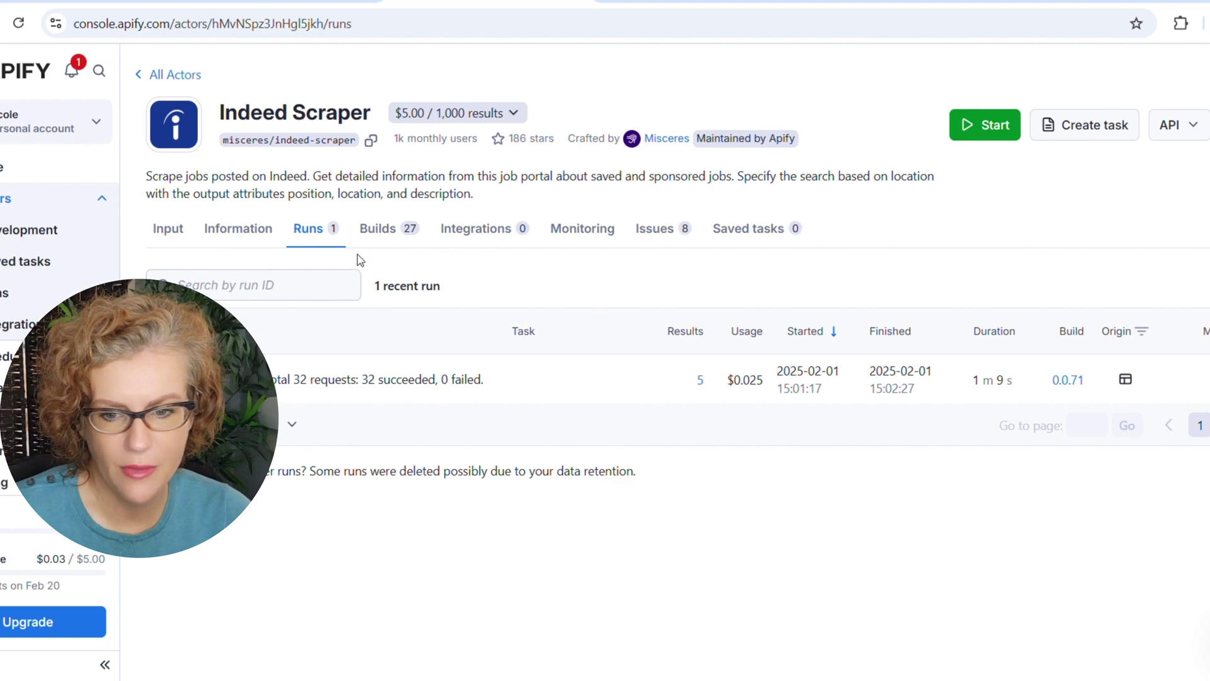
pyautogui.click(324, 382)
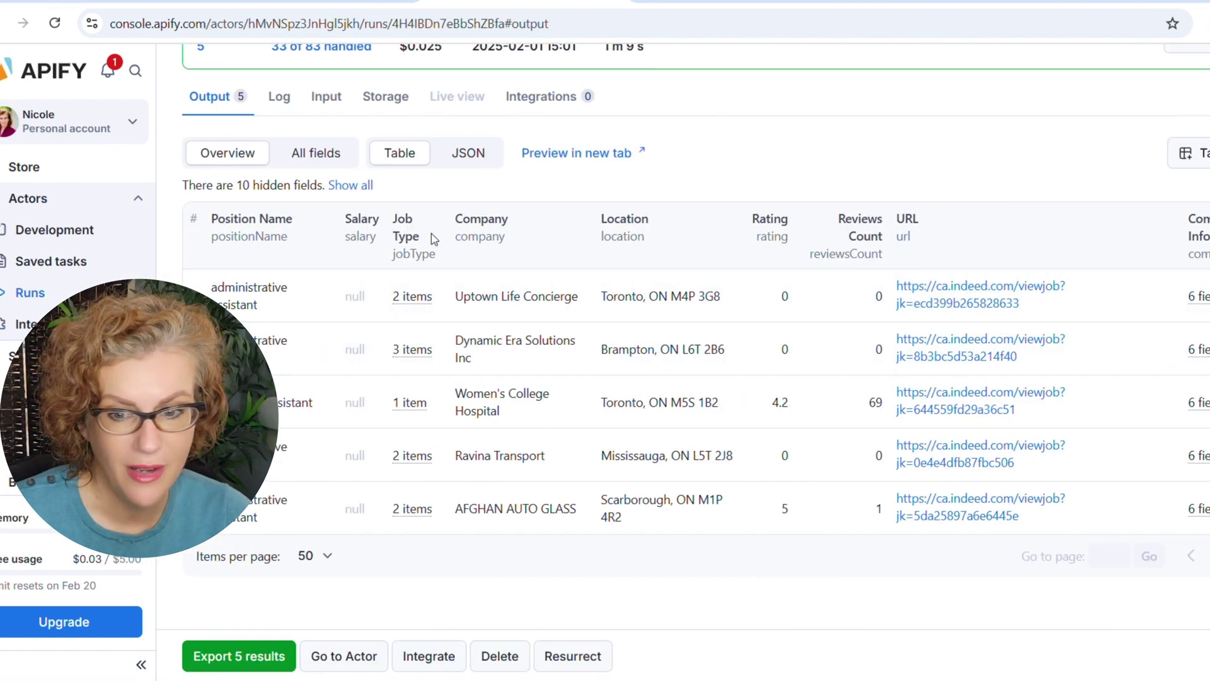
pyautogui.moveTo(211, 217); pyautogui.dragTo(926, 256)
pyautogui.moveTo(1190, 243)
pyautogui.mouseDown()
pyautogui.moveTo(1207, 258)
pyautogui.moveTo(1207, 523)
pyautogui.moveTo(1207, 259)
pyautogui.mouseUp()
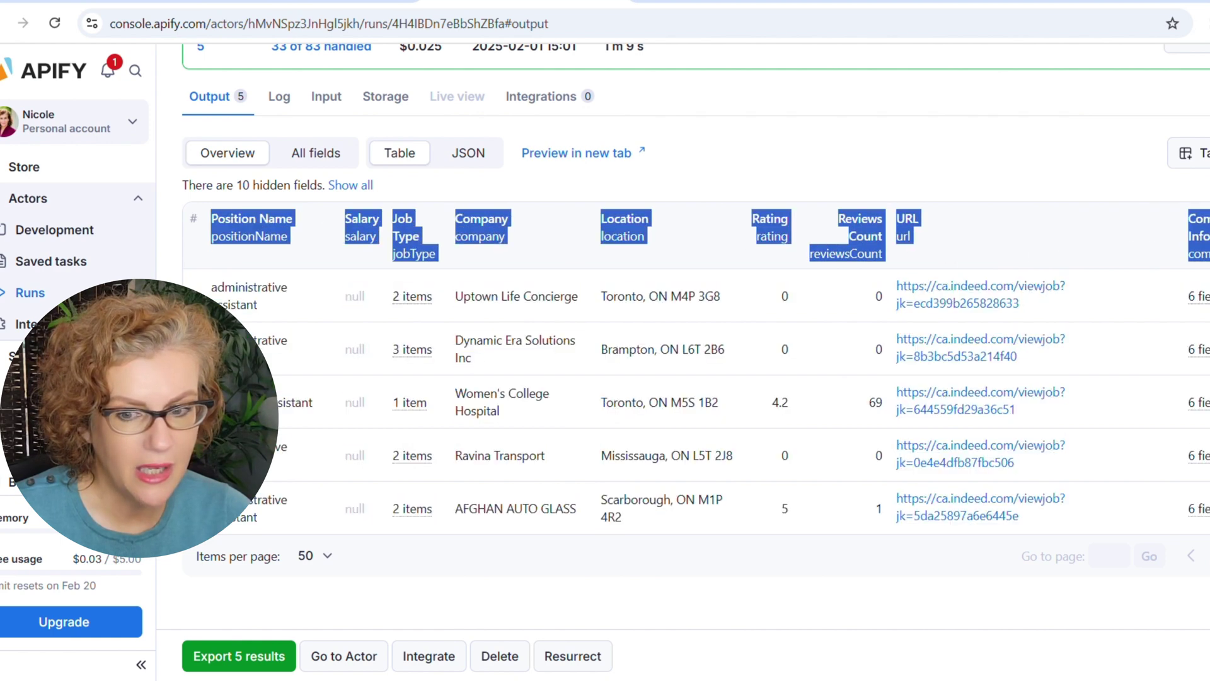
pyautogui.write('Position NamepositionName\tSalarysalary\tJob TypejobType\tCompanycompany\tLocationlocation\tRatingrating\tReviews CountreviewsCount\tURLurl\tCompany InfocompanyInfo')
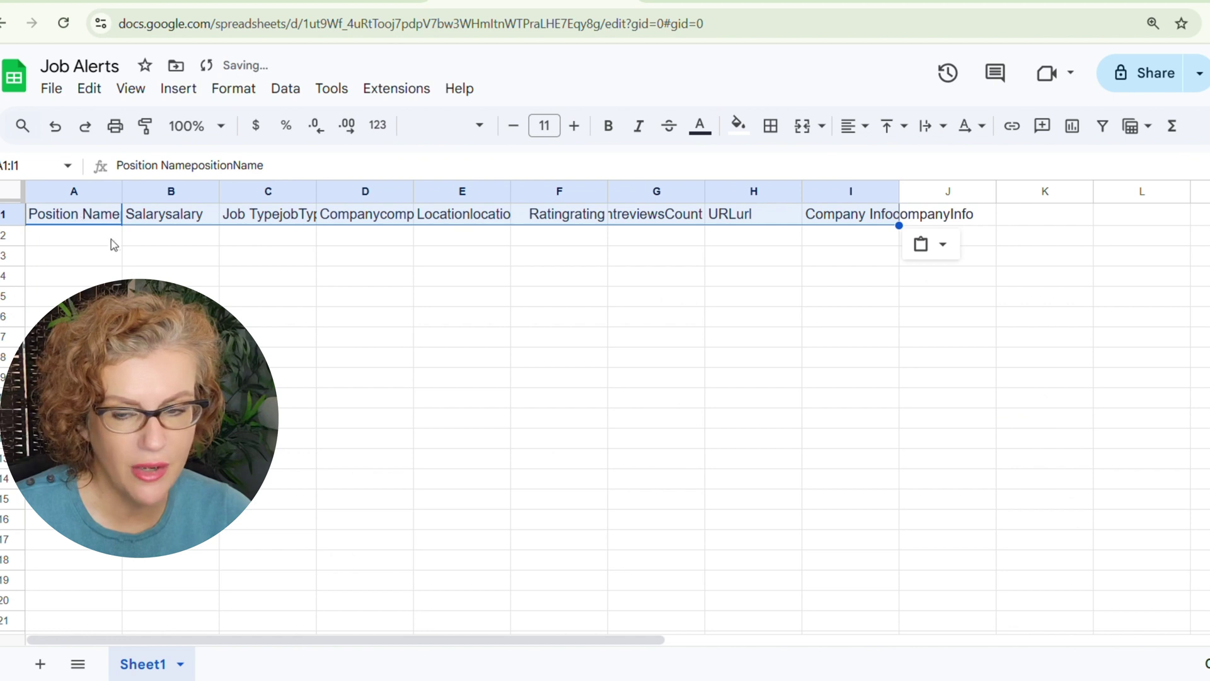
# Fit all column widths of the sheet to the pasted header text
pyautogui.click(170, 296)
pyautogui.click(14, 192)
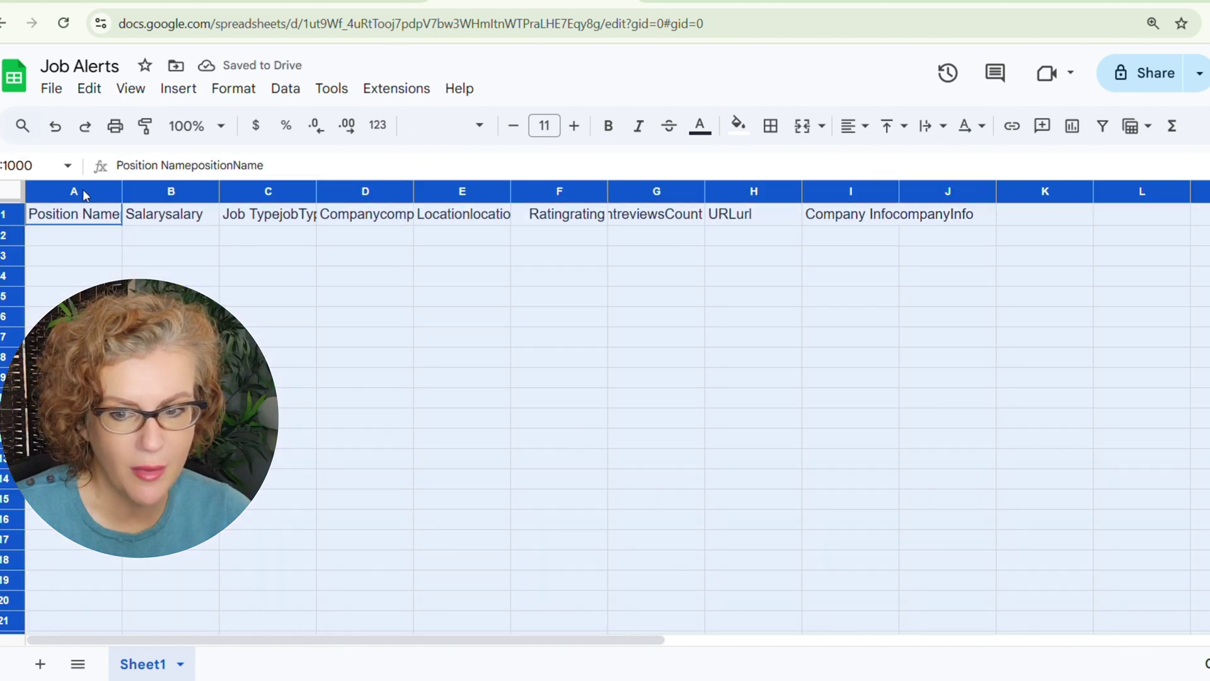
pyautogui.doubleClick(121, 190)
pyautogui.click(231, 289)
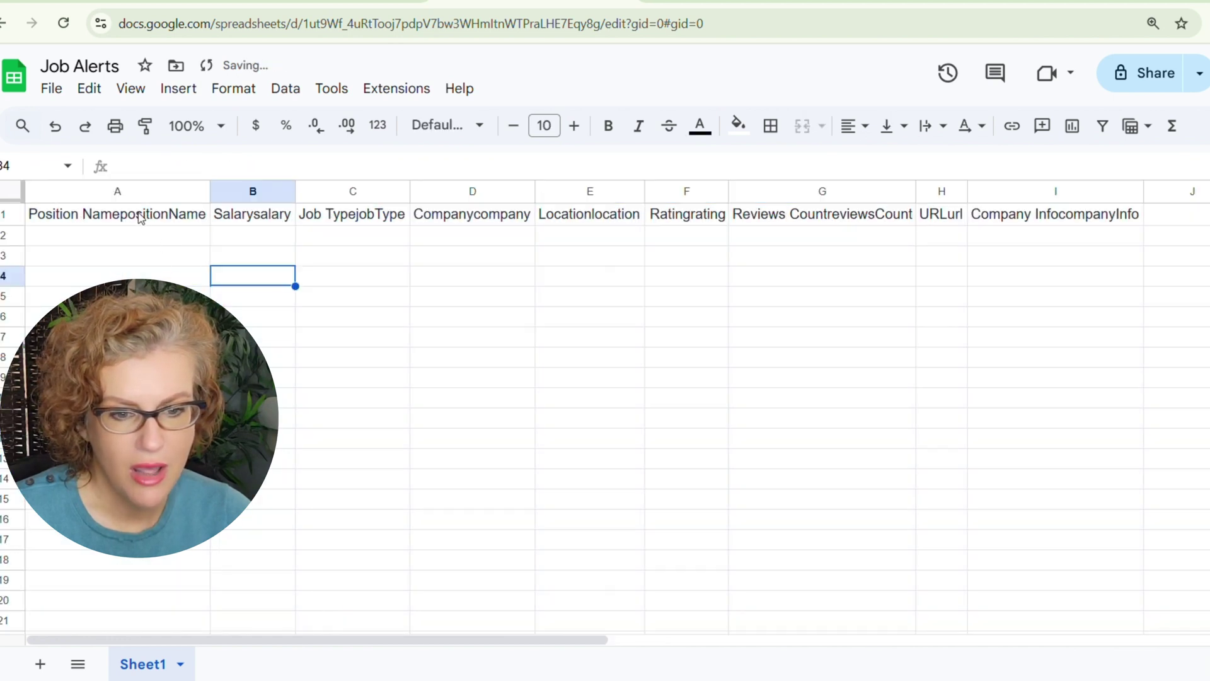
# Remove the duplicated field names from A1 and B1 so the headers read Position Name and Salary
pyautogui.click(135, 205)
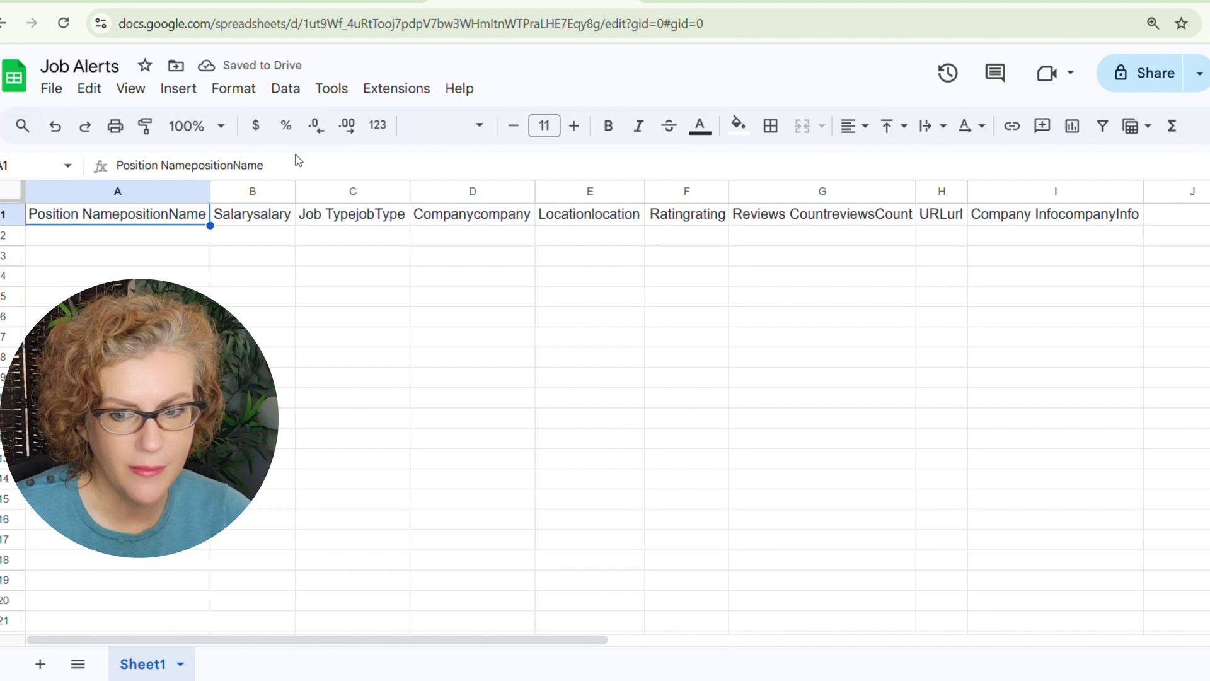
pyautogui.moveTo(296, 165); pyautogui.dragTo(195, 168)
pyautogui.press('BackSpace')
pyautogui.click(277, 337)
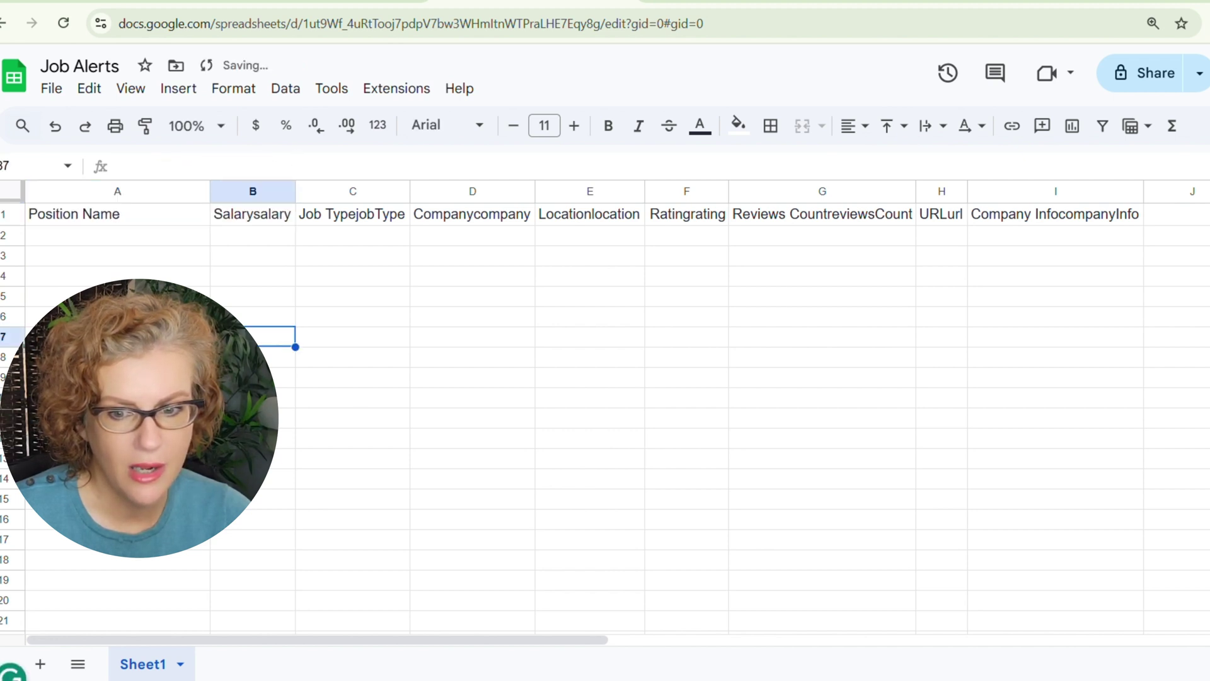
pyautogui.click(257, 212)
pyautogui.doubleClick(183, 165)
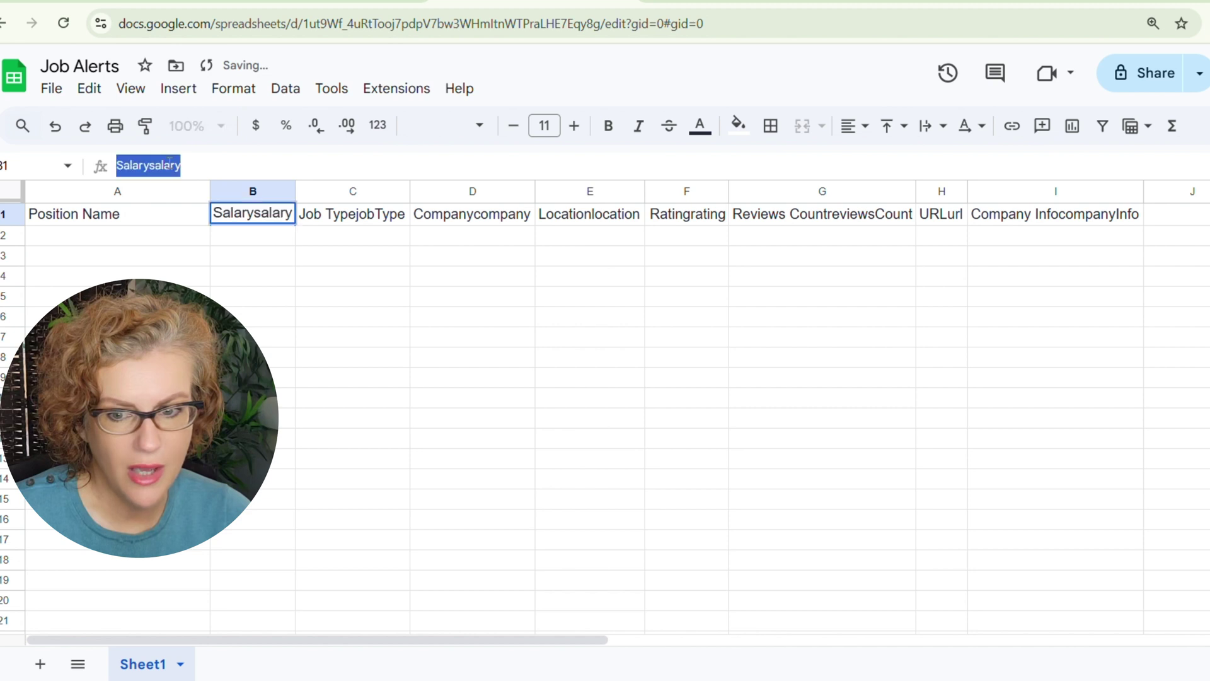
pyautogui.moveTo(182, 166); pyautogui.dragTo(149, 166)
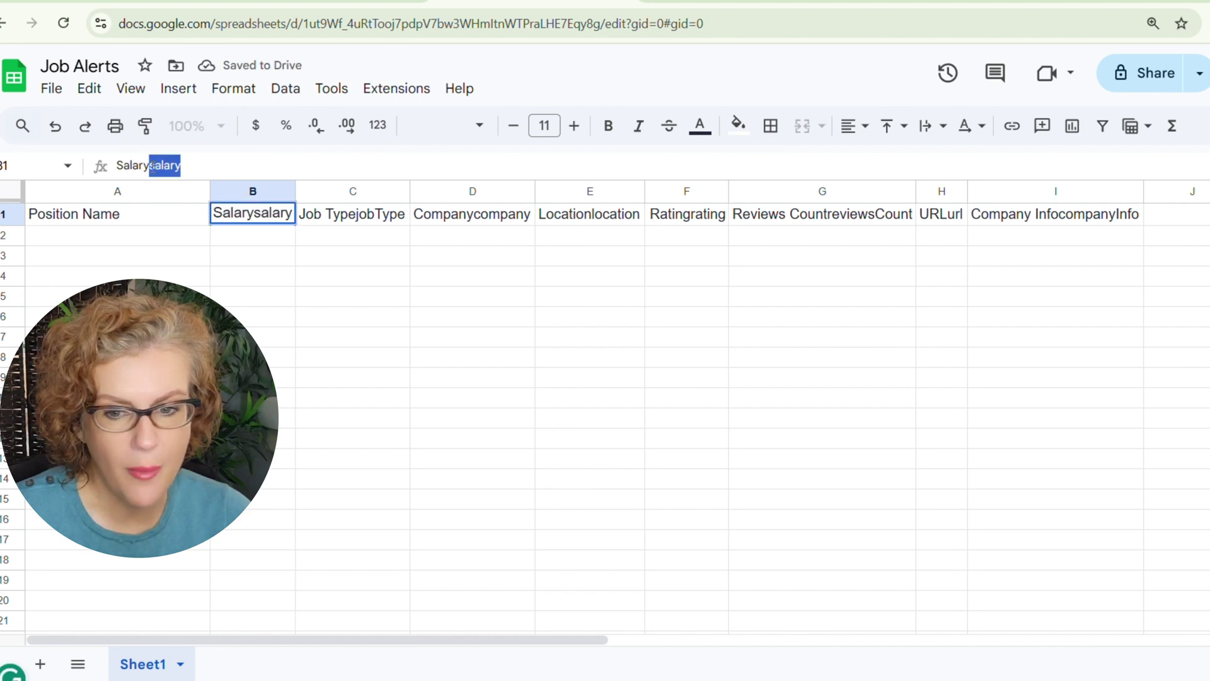
pyautogui.press('BackSpace')
pyautogui.click(261, 319)
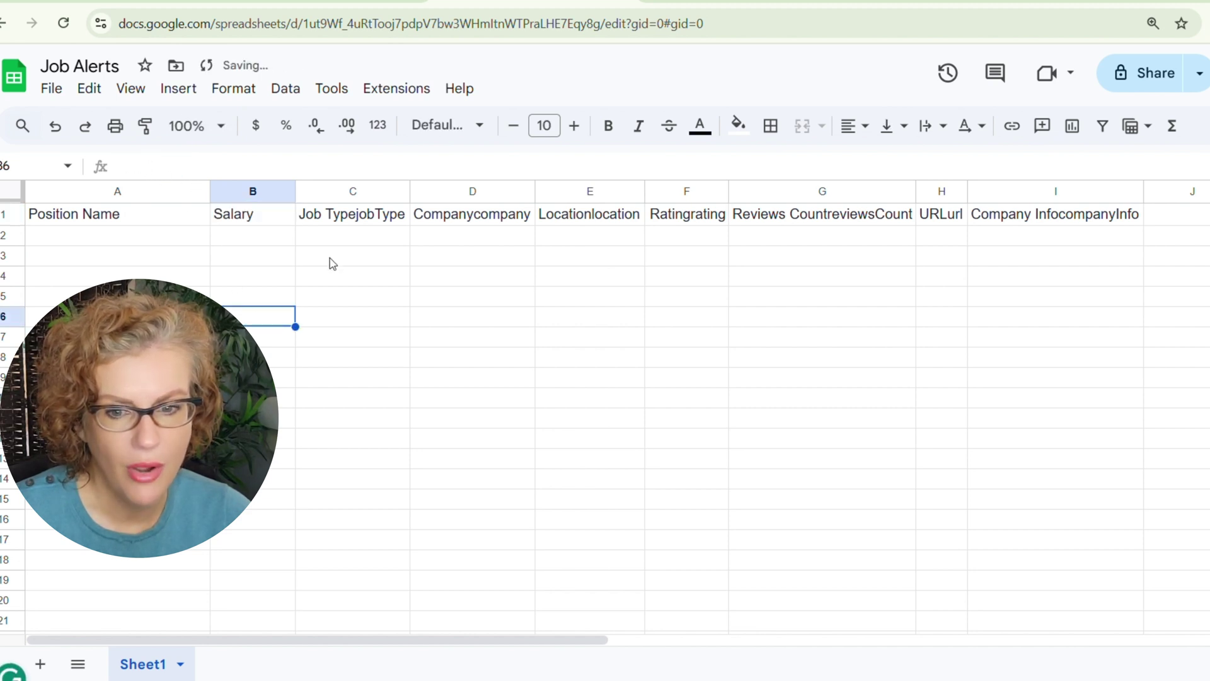
# Shorten the headers in C1, D1 and E1 to Job Type, Company and Location
pyautogui.click(348, 193)
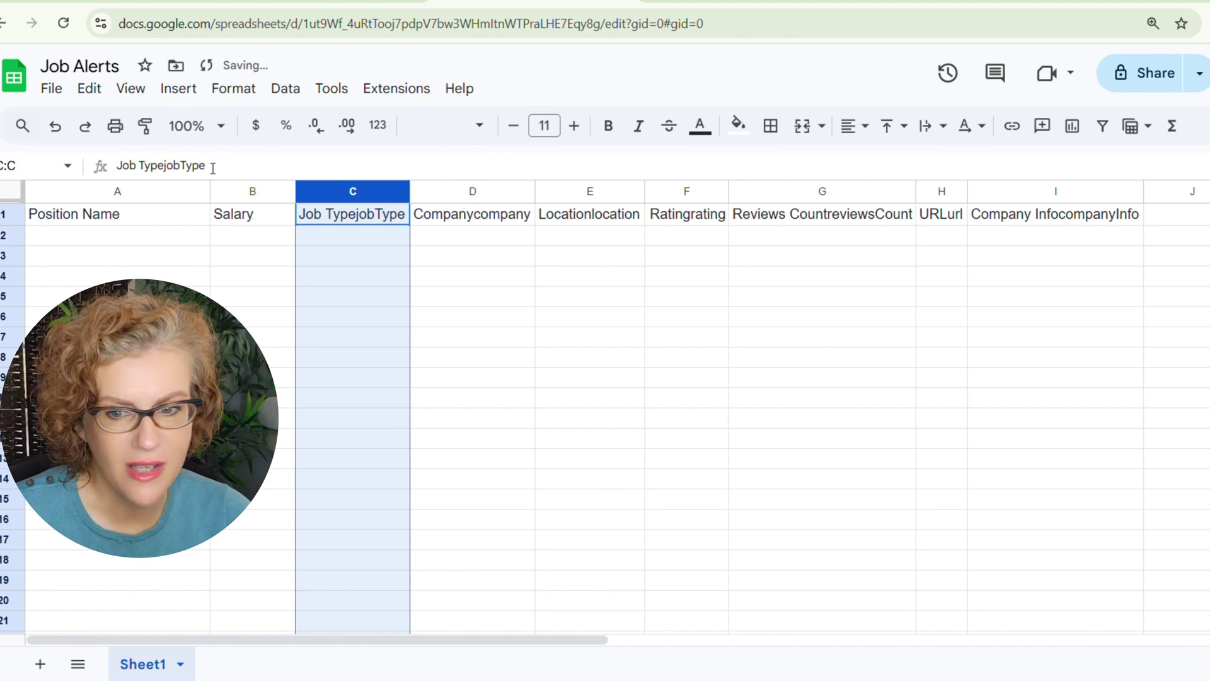
pyautogui.moveTo(213, 168); pyautogui.dragTo(165, 165)
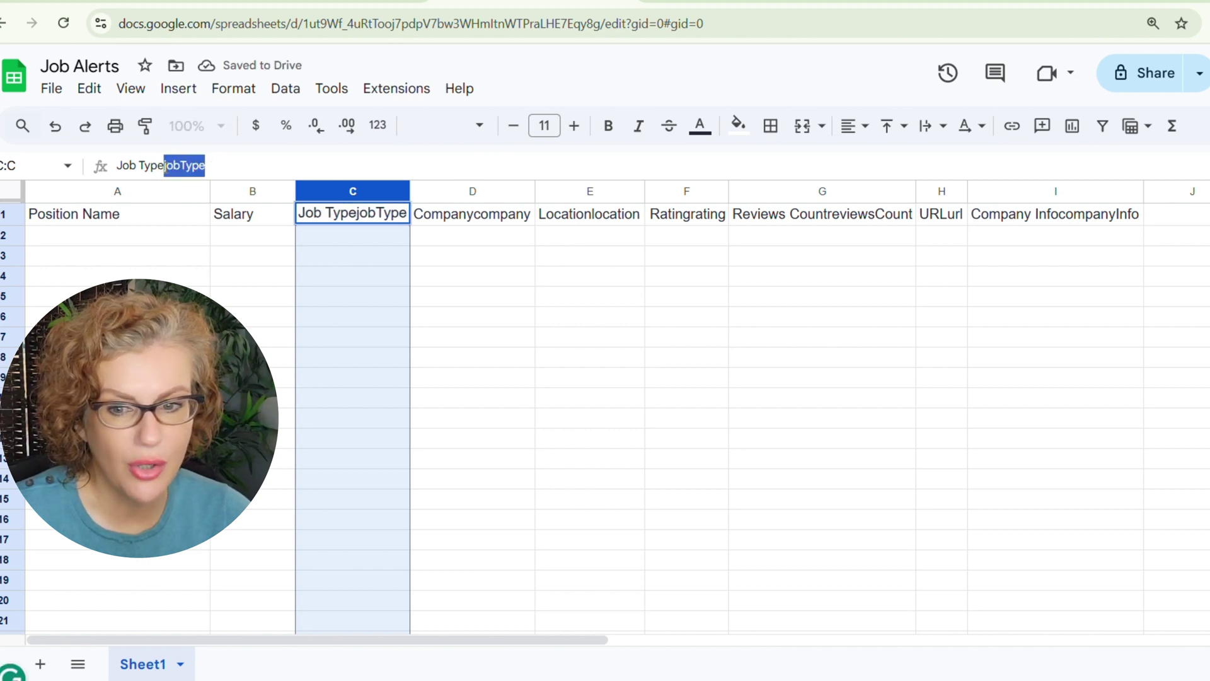
pyautogui.press('BackSpace')
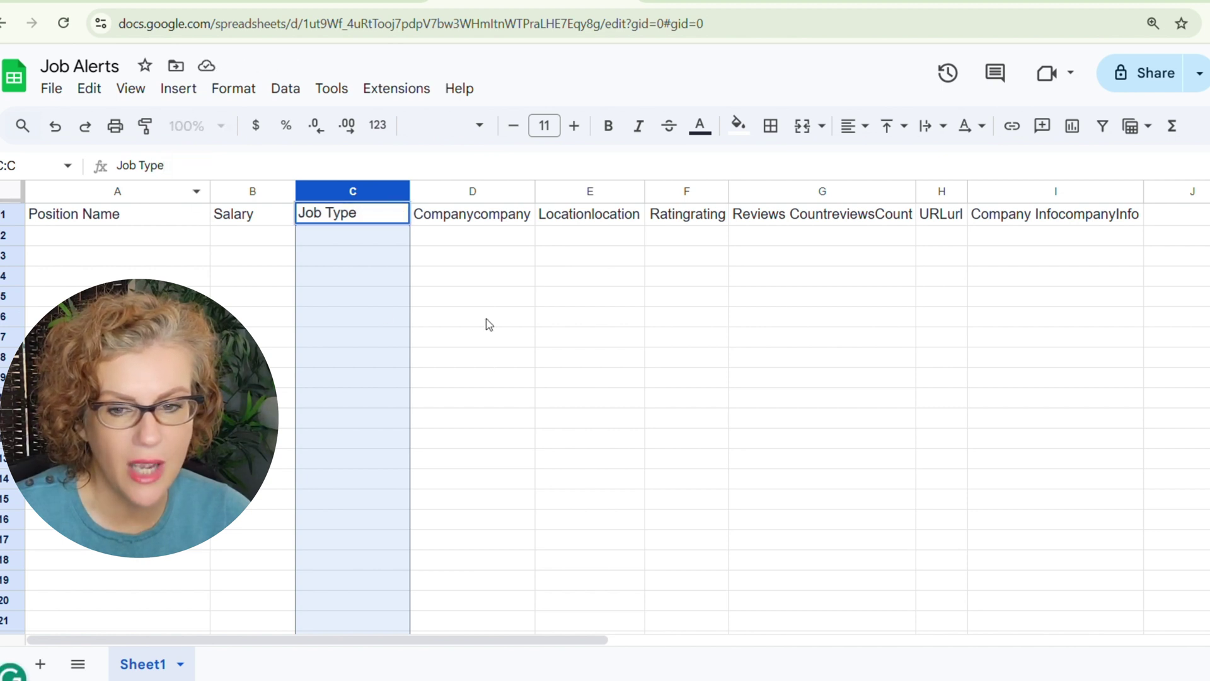
pyautogui.click(474, 216)
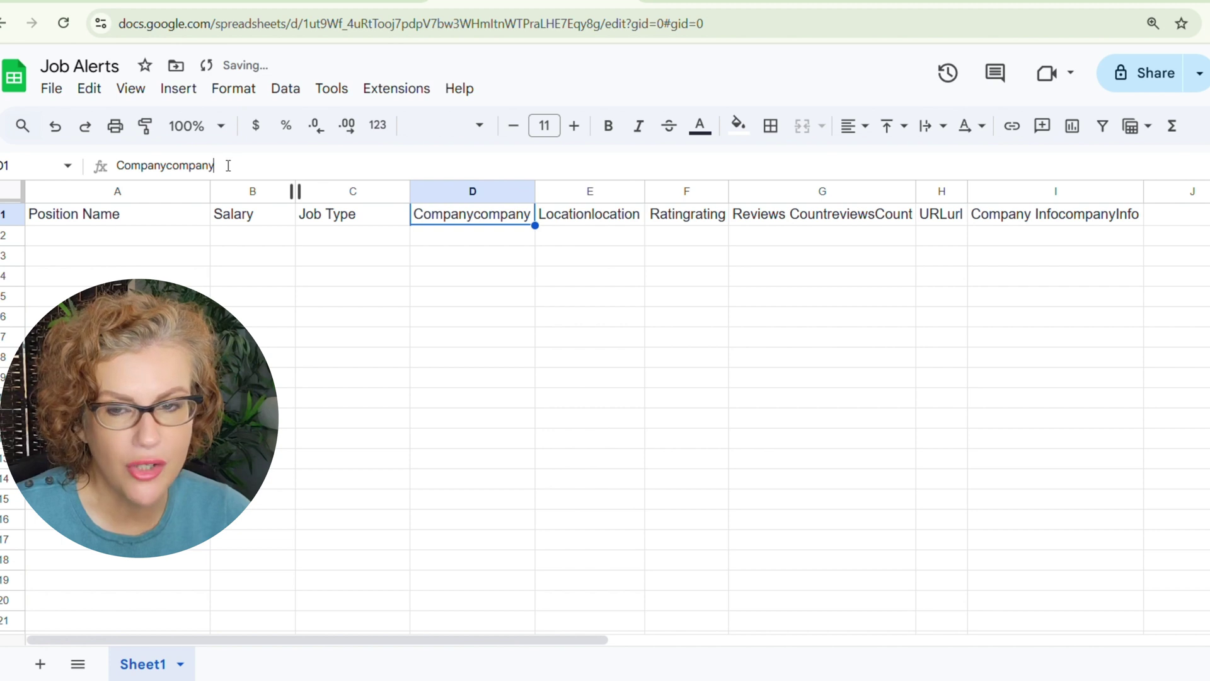
pyautogui.moveTo(216, 165); pyautogui.dragTo(168, 164)
pyautogui.press('BackSpace')
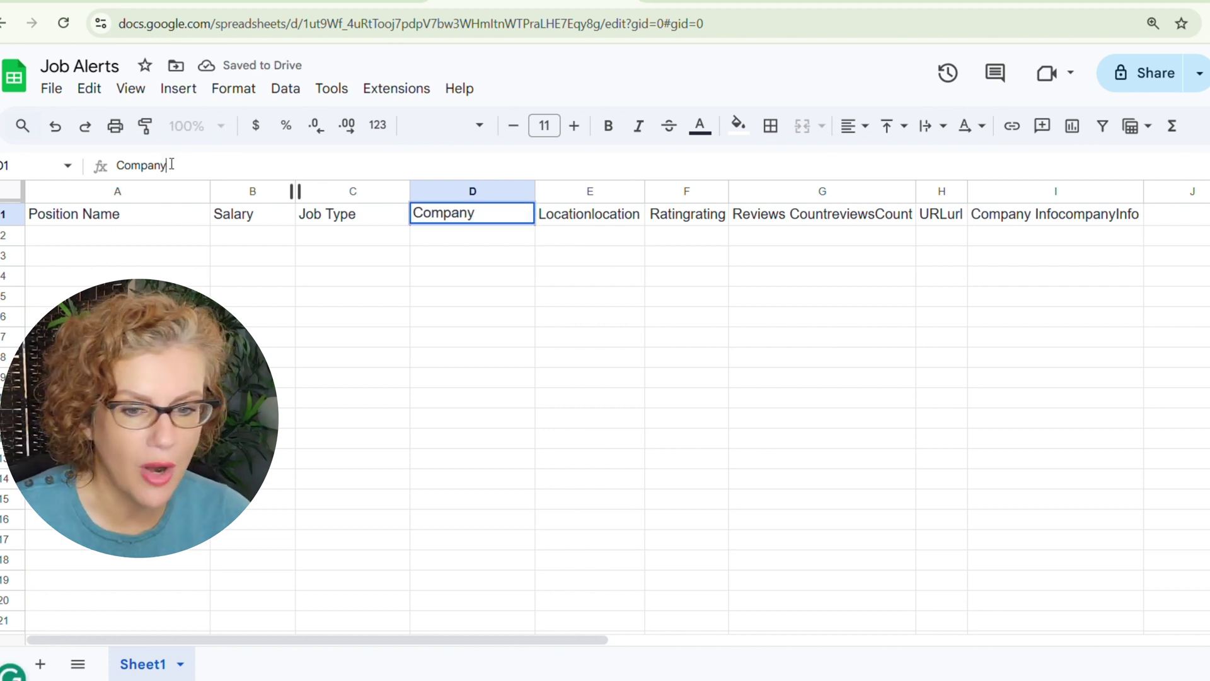
pyautogui.click(598, 217)
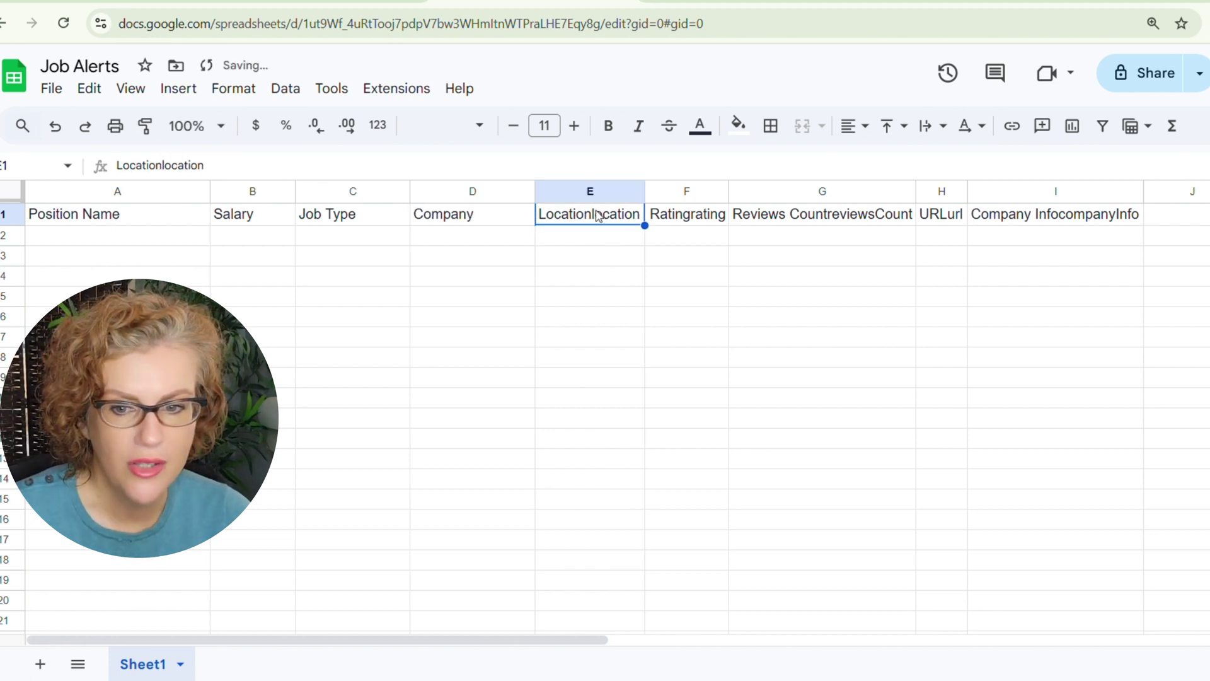
pyautogui.moveTo(203, 165); pyautogui.dragTo(161, 165)
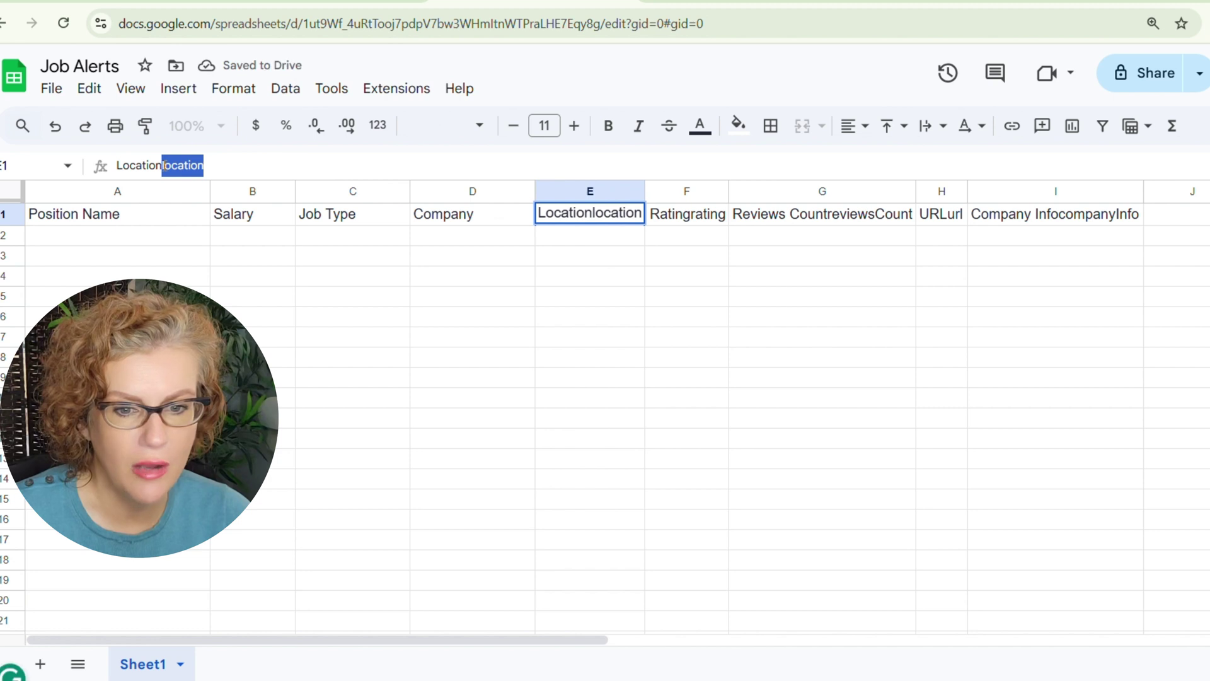
pyautogui.press('BackSpace')
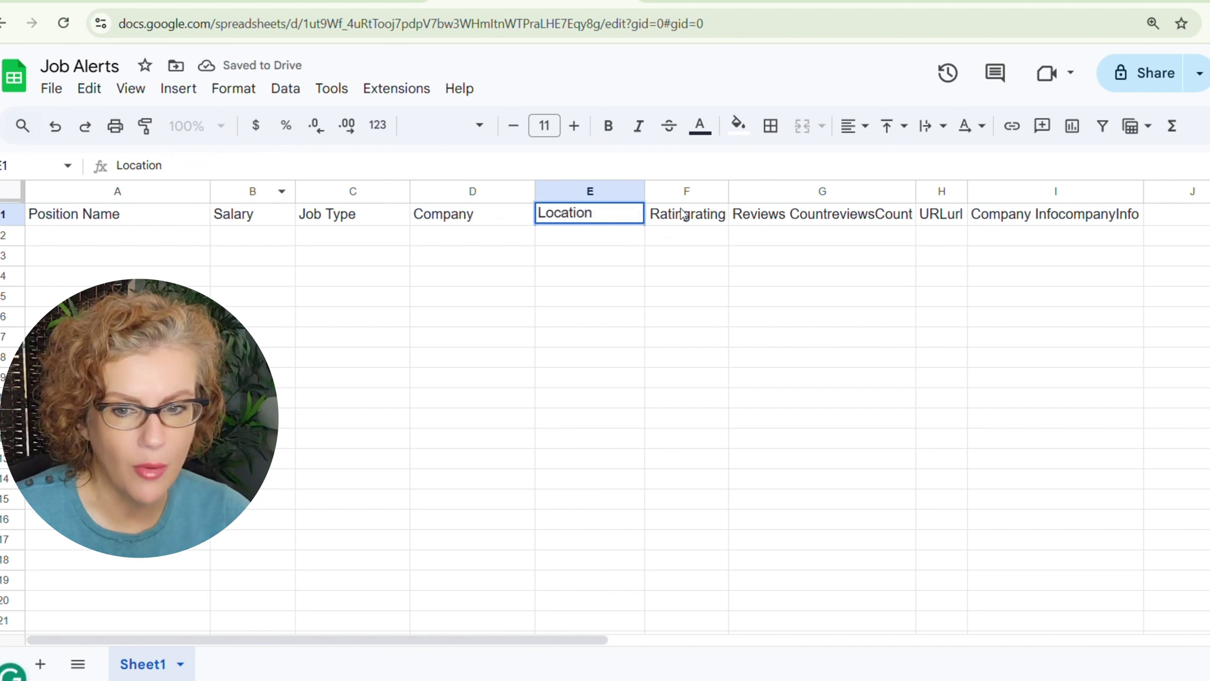
# Delete the rating and reviews count columns, F and G
pyautogui.click(684, 215)
pyautogui.click(682, 189)
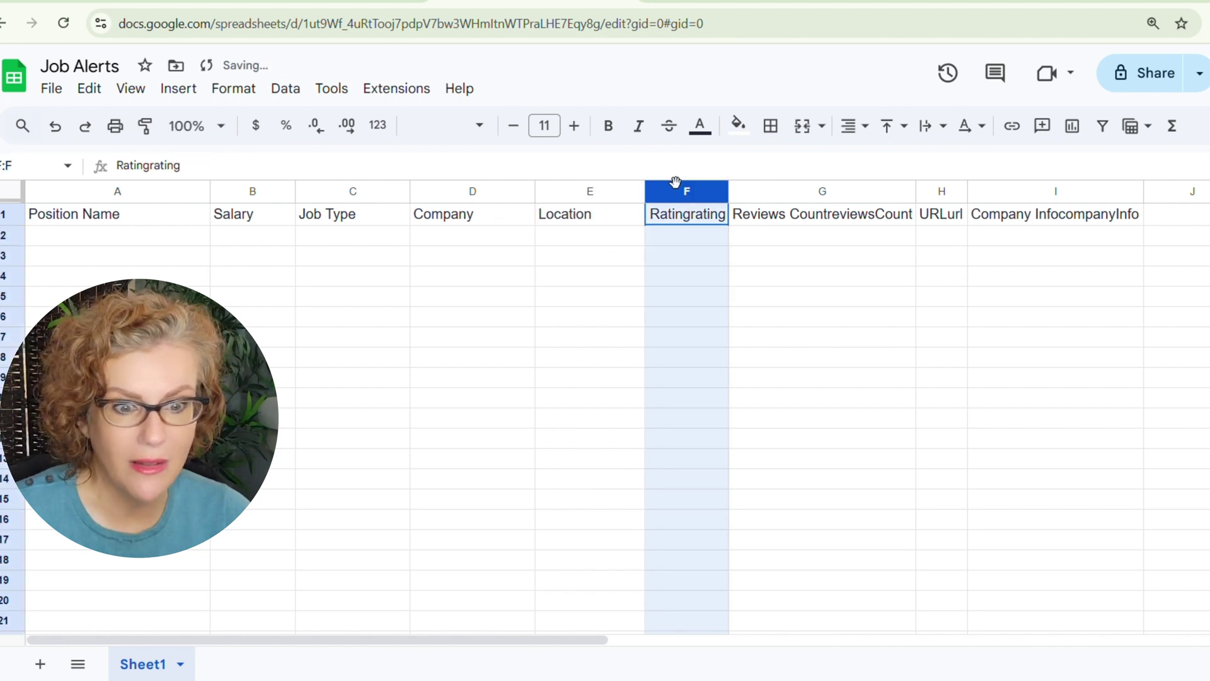
pyautogui.keyDown('shift'); pyautogui.click(822, 192); pyautogui.keyUp('shift')
pyautogui.rightClick(824, 194)
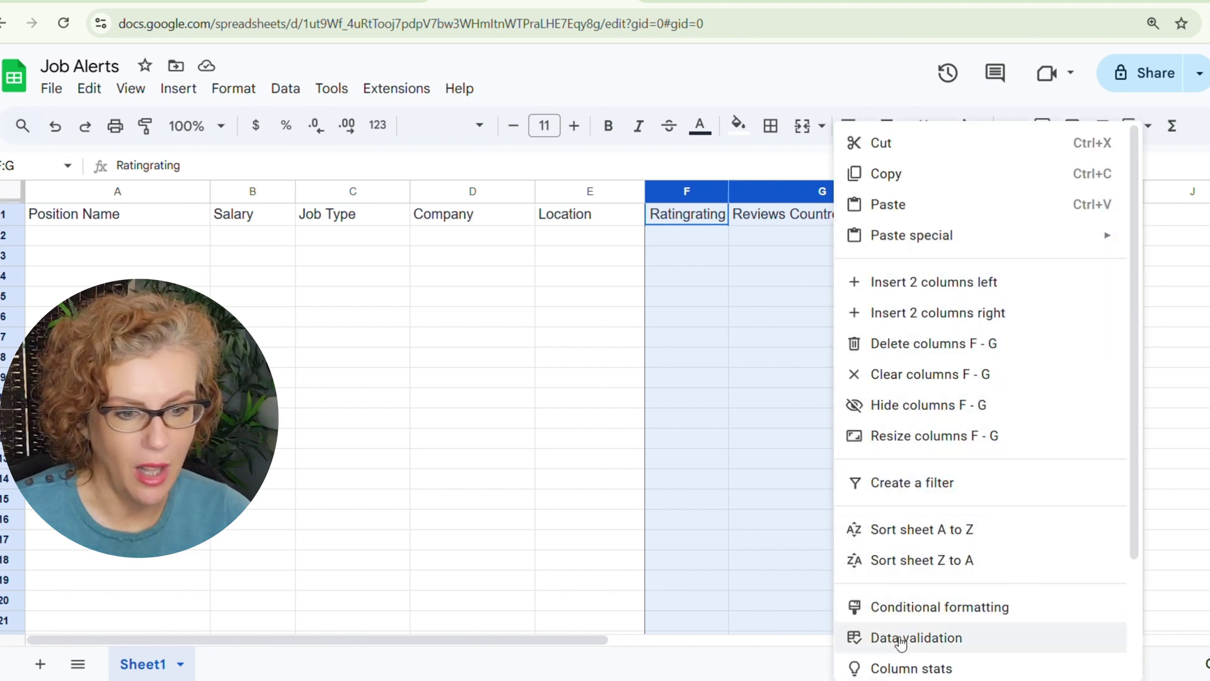
pyautogui.click(910, 343)
pyautogui.click(756, 293)
# Shorten the headers in F1 and G1 to URL and Company Info
pyautogui.click(681, 222)
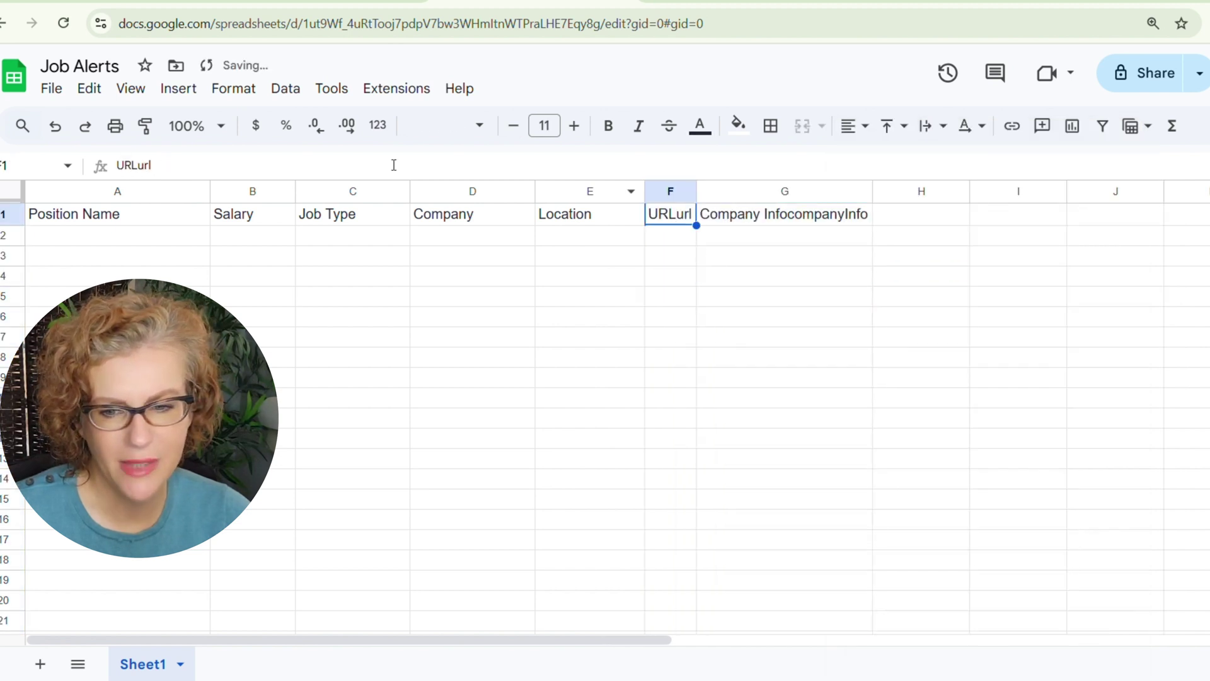
pyautogui.click(232, 159)
pyautogui.press('BackSpace')
pyautogui.press('BackSpace')
pyautogui.press('BackSpace')
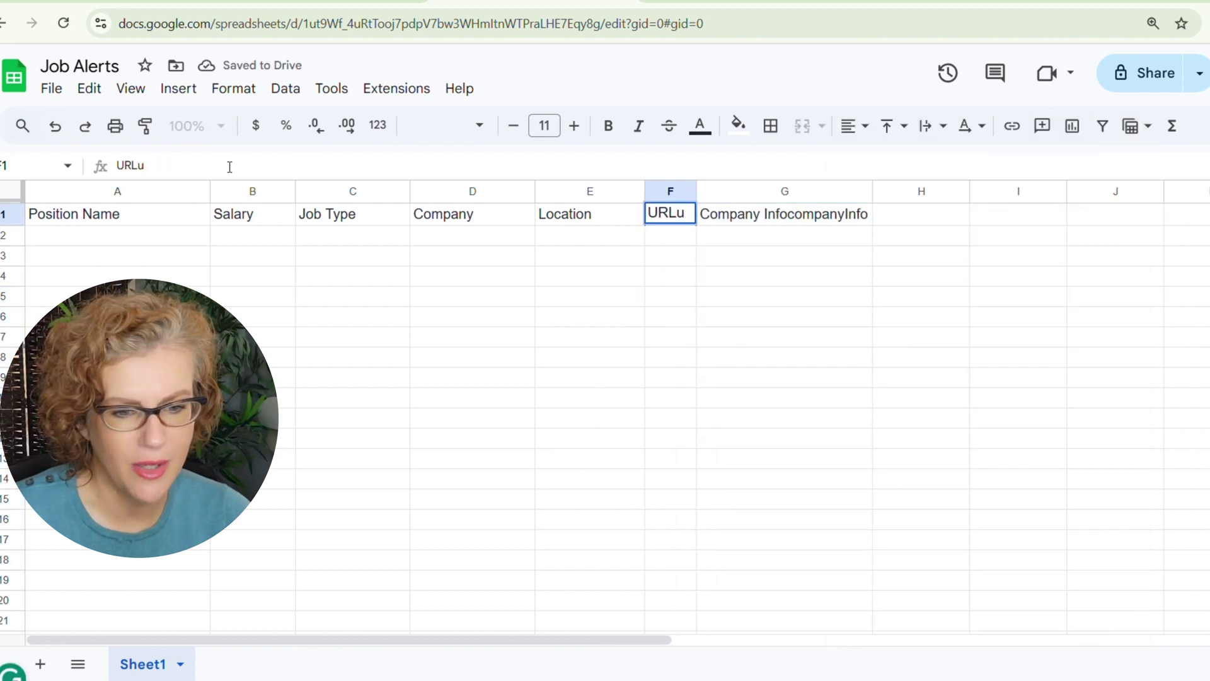
pyautogui.click(460, 367)
pyautogui.click(779, 215)
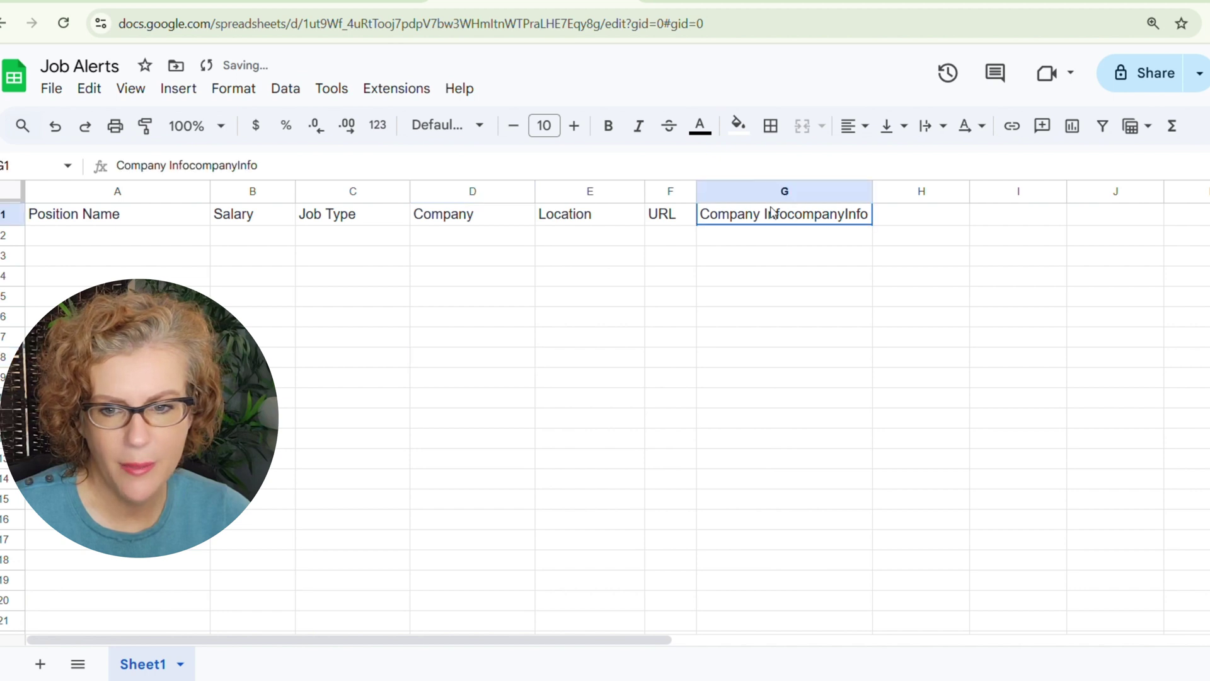
pyautogui.moveTo(264, 166); pyautogui.dragTo(189, 166)
pyautogui.press('BackSpace')
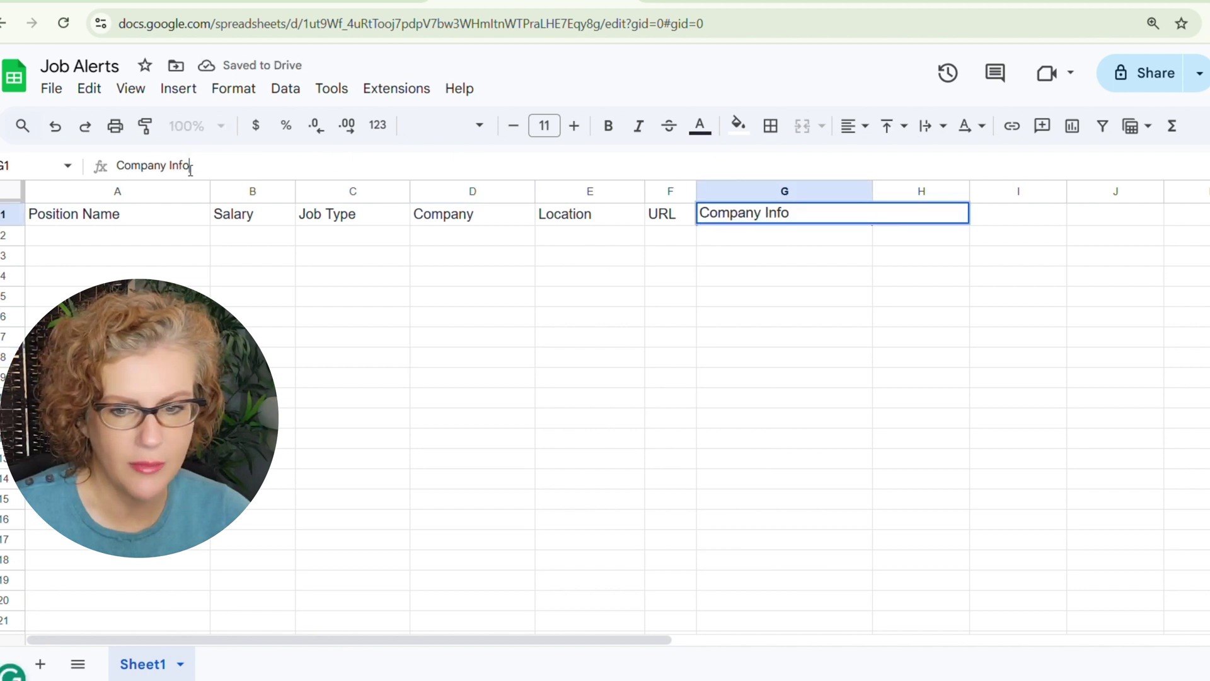
# Fit the width of all columns in the sheet to their header text
pyautogui.click(572, 419)
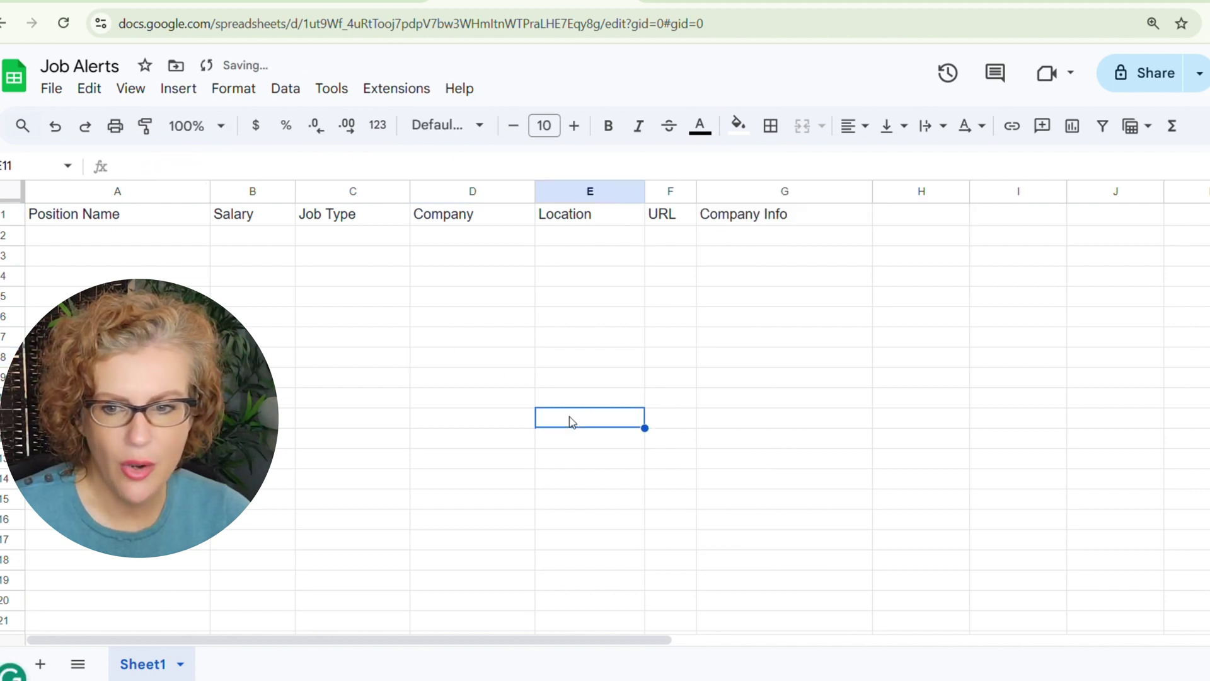
pyautogui.click(15, 192)
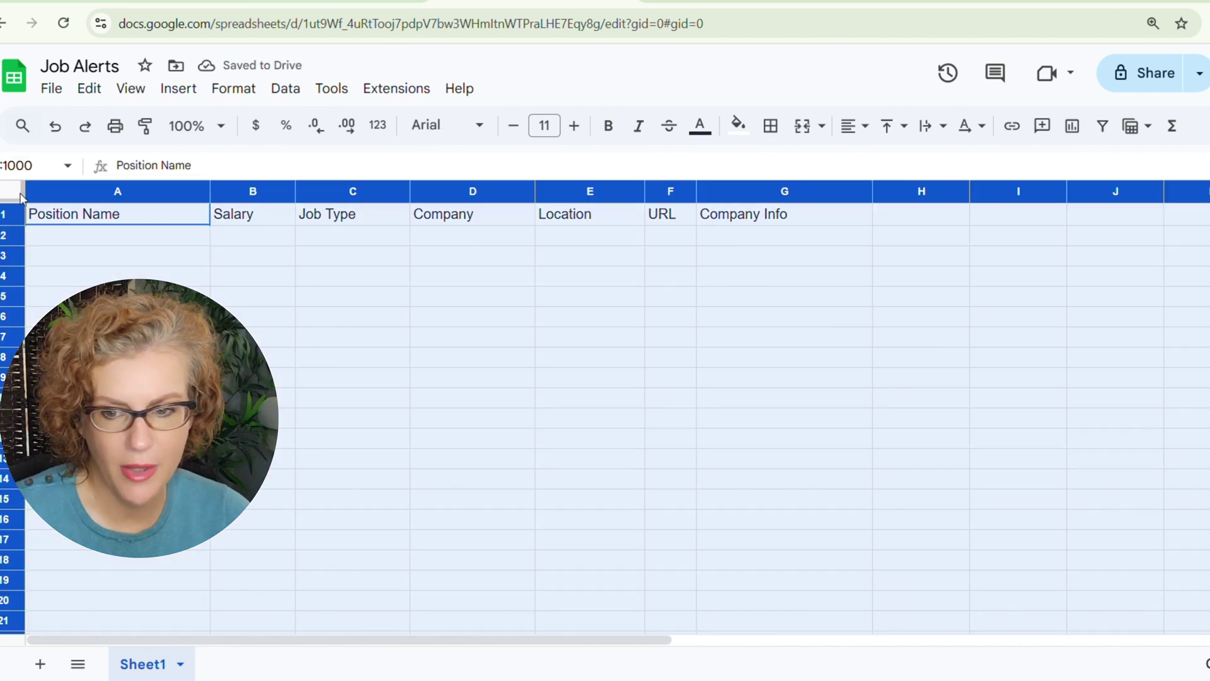
pyautogui.moveTo(210, 190); pyautogui.dragTo(209, 190)
pyautogui.doubleClick(210, 191)
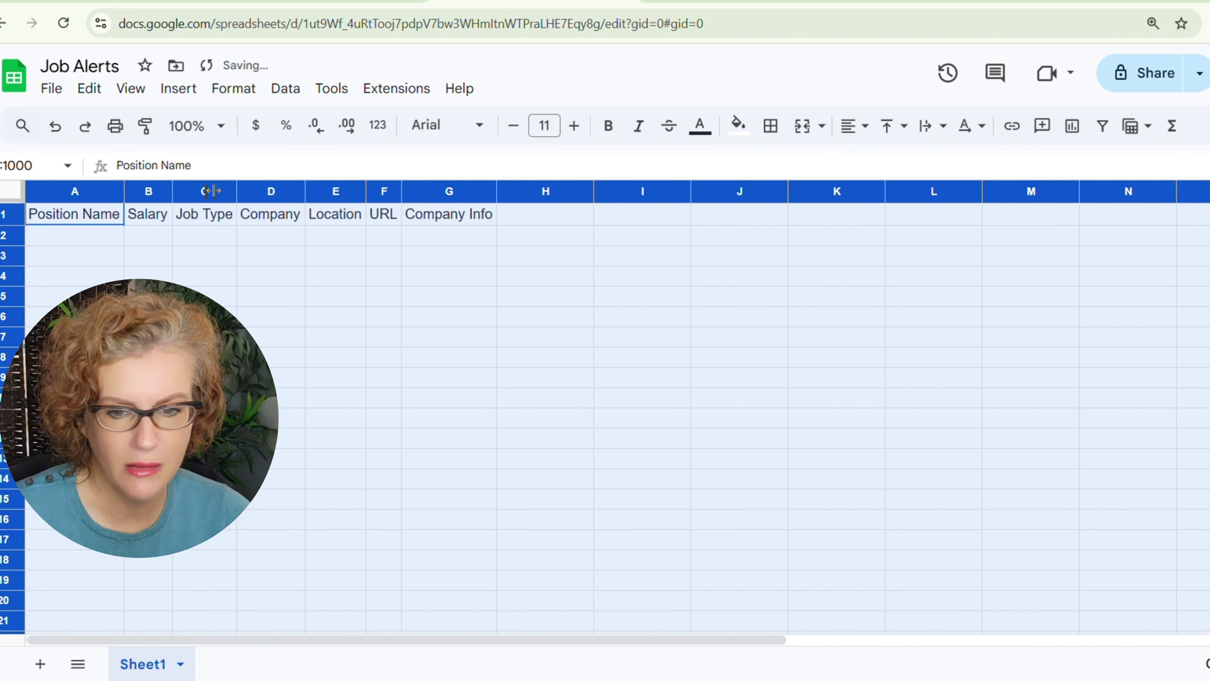
# Widen the URL column to make room for long links
pyautogui.click(414, 278)
pyautogui.moveTo(401, 191); pyautogui.dragTo(583, 190)
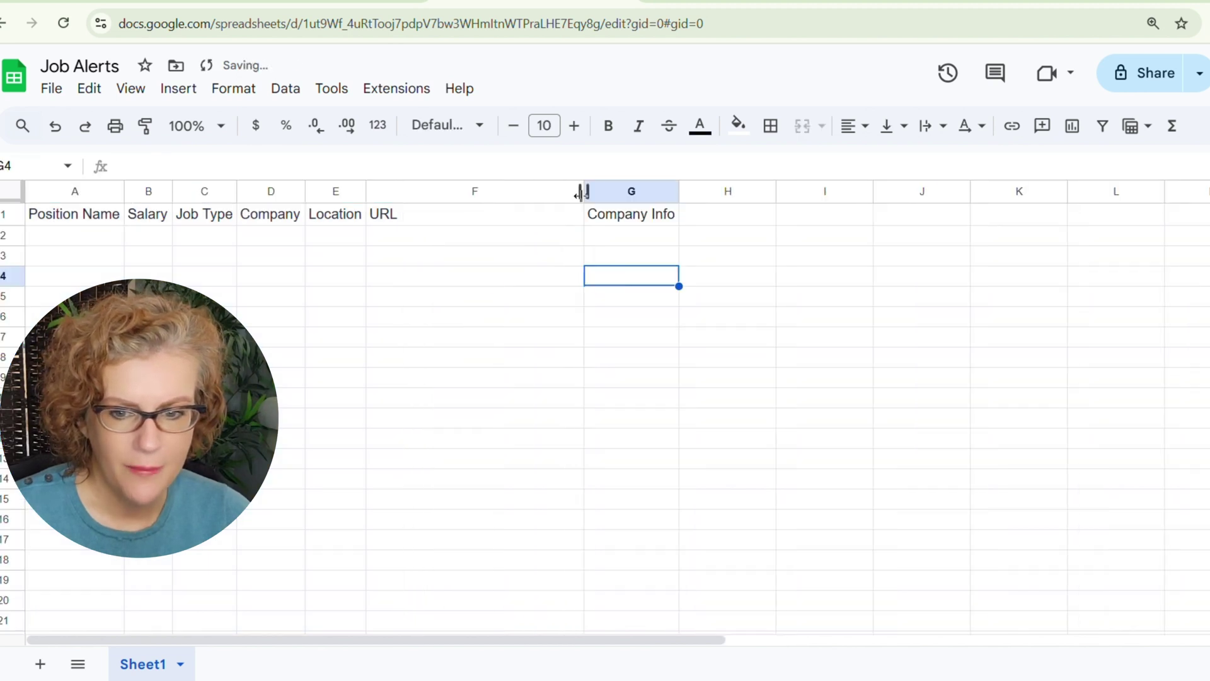
pyautogui.click(232, 239)
pyautogui.click(508, 238)
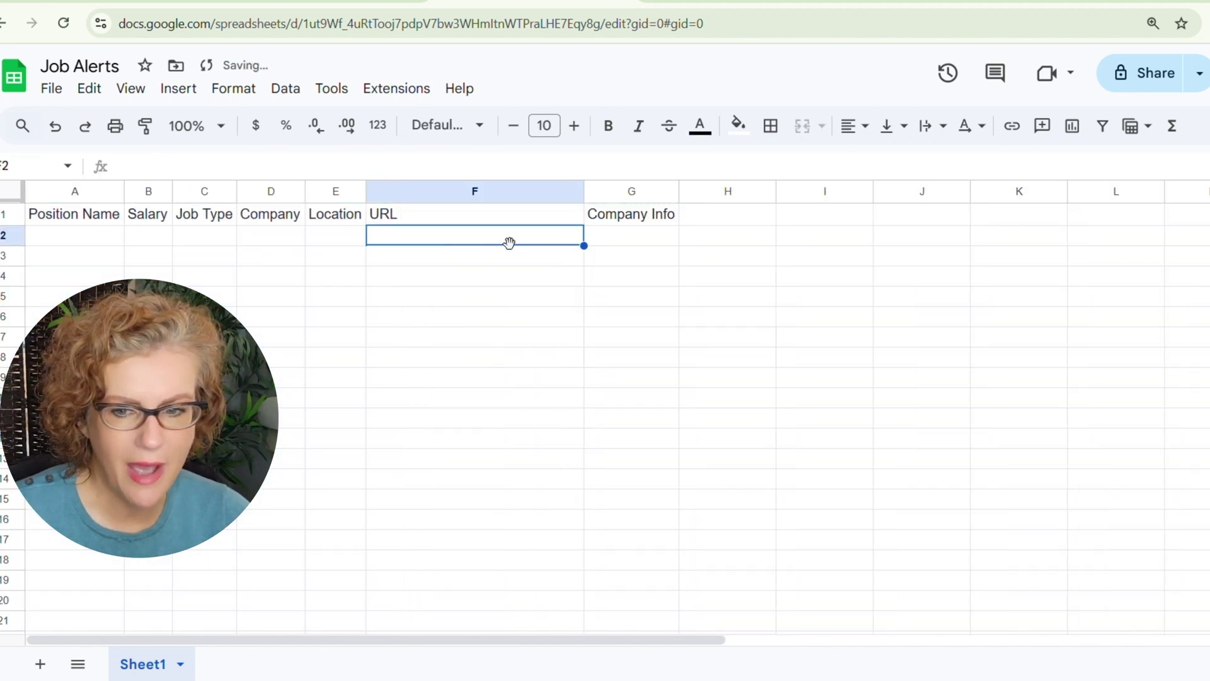
pyautogui.click(649, 252)
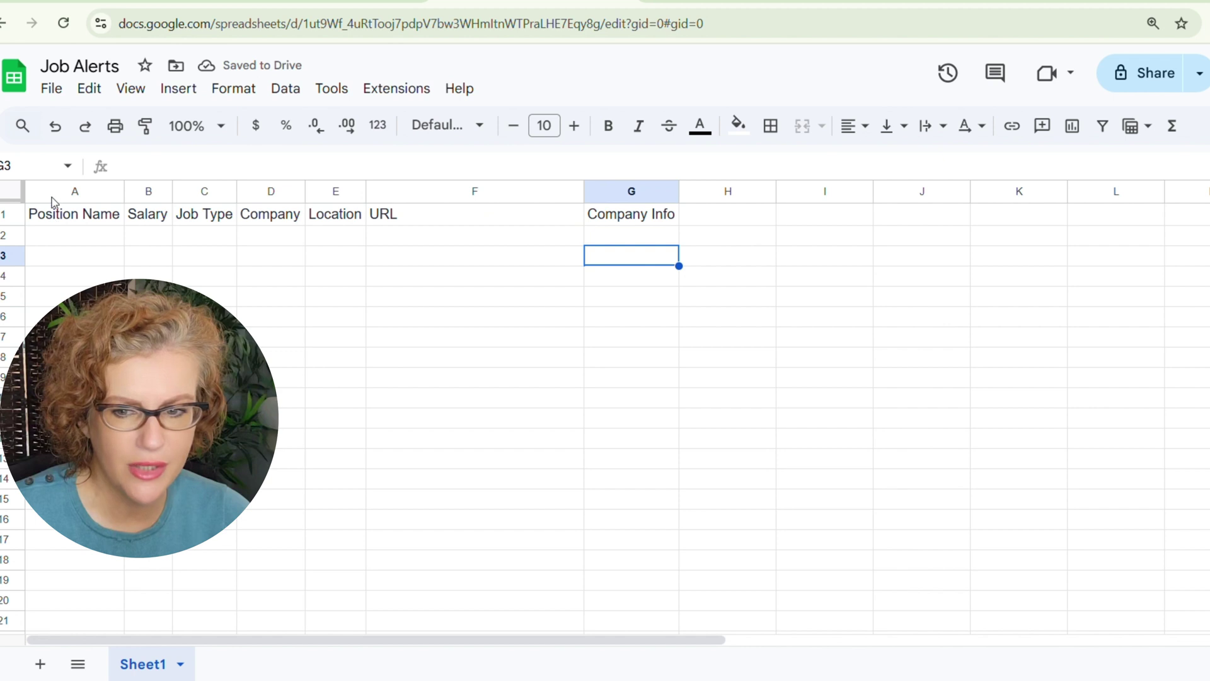
# Insert a column before Position Name and give it the header Date in A1
pyautogui.click(52, 191)
pyautogui.rightClick(53, 194)
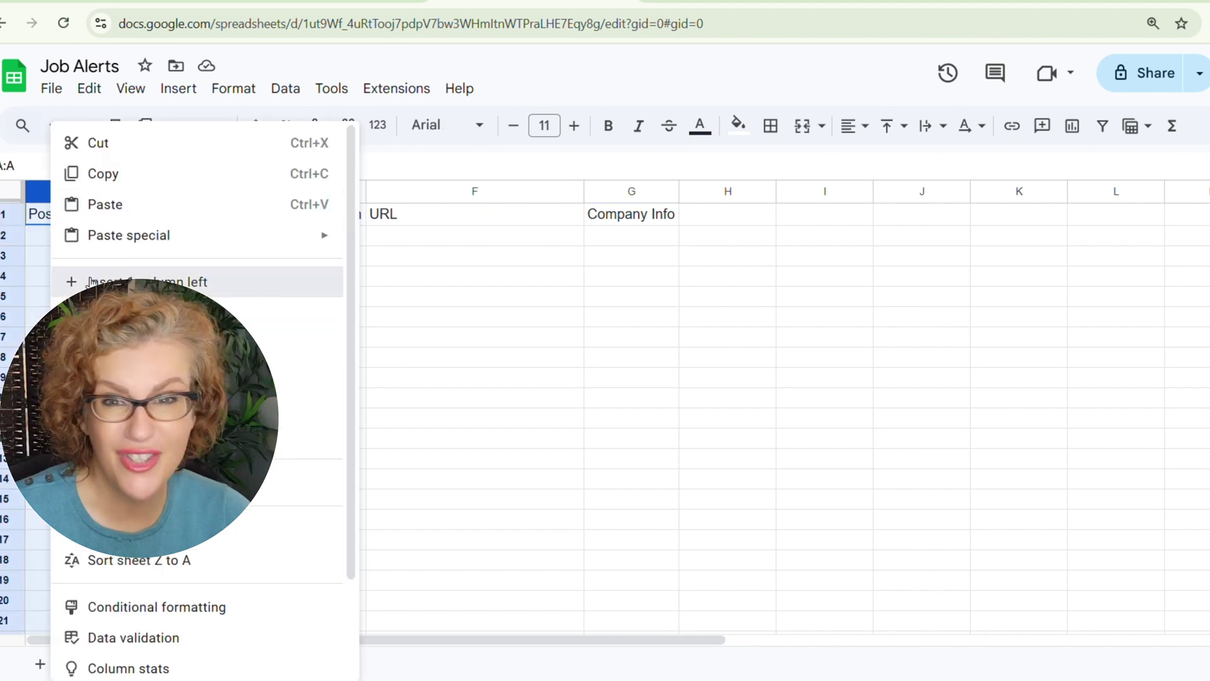
pyautogui.click(88, 283)
pyautogui.click(74, 216)
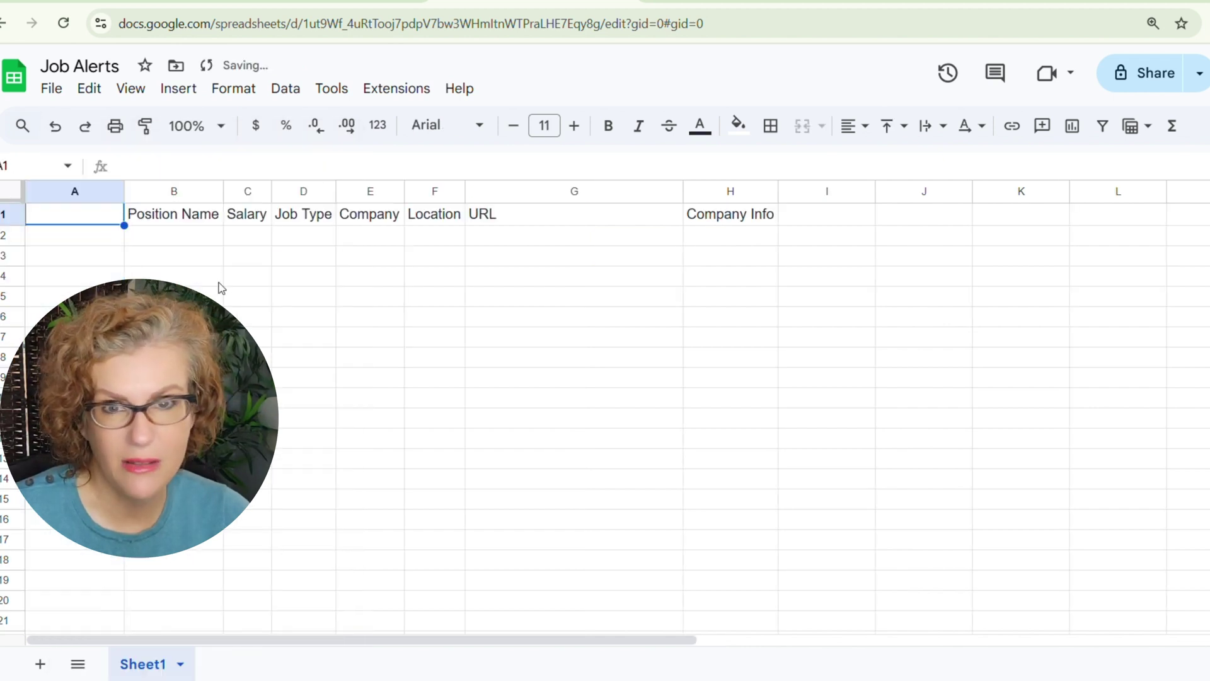
pyautogui.write('Date')
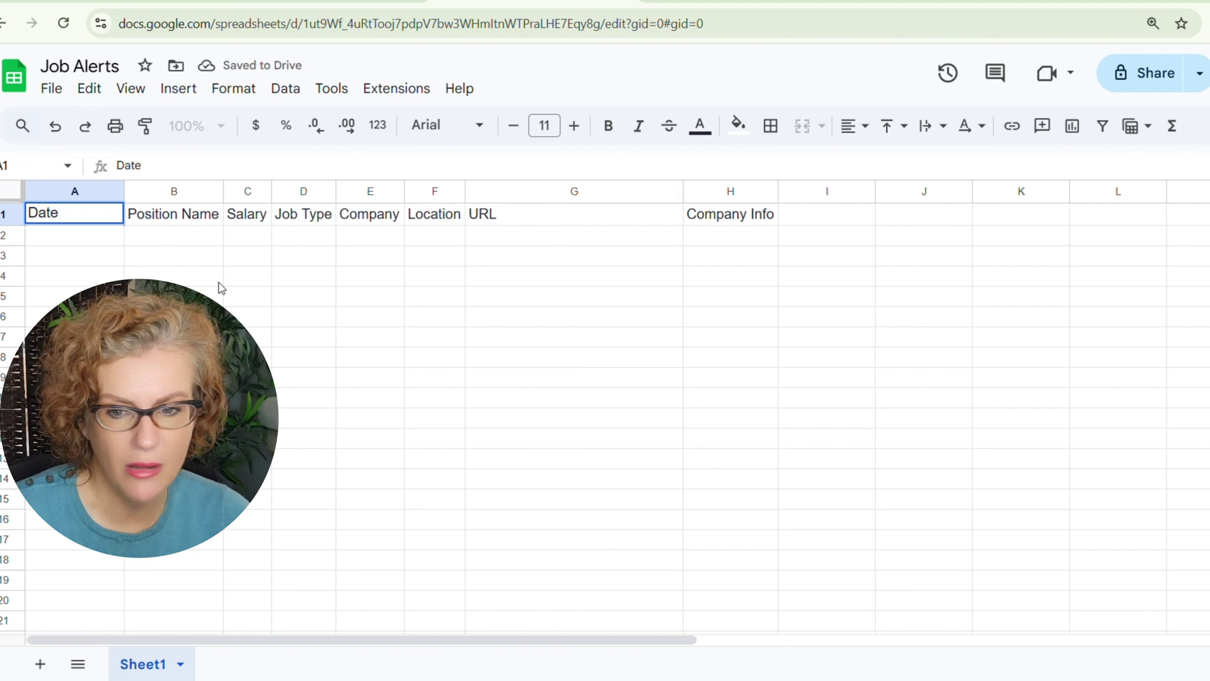
pyautogui.click(219, 283)
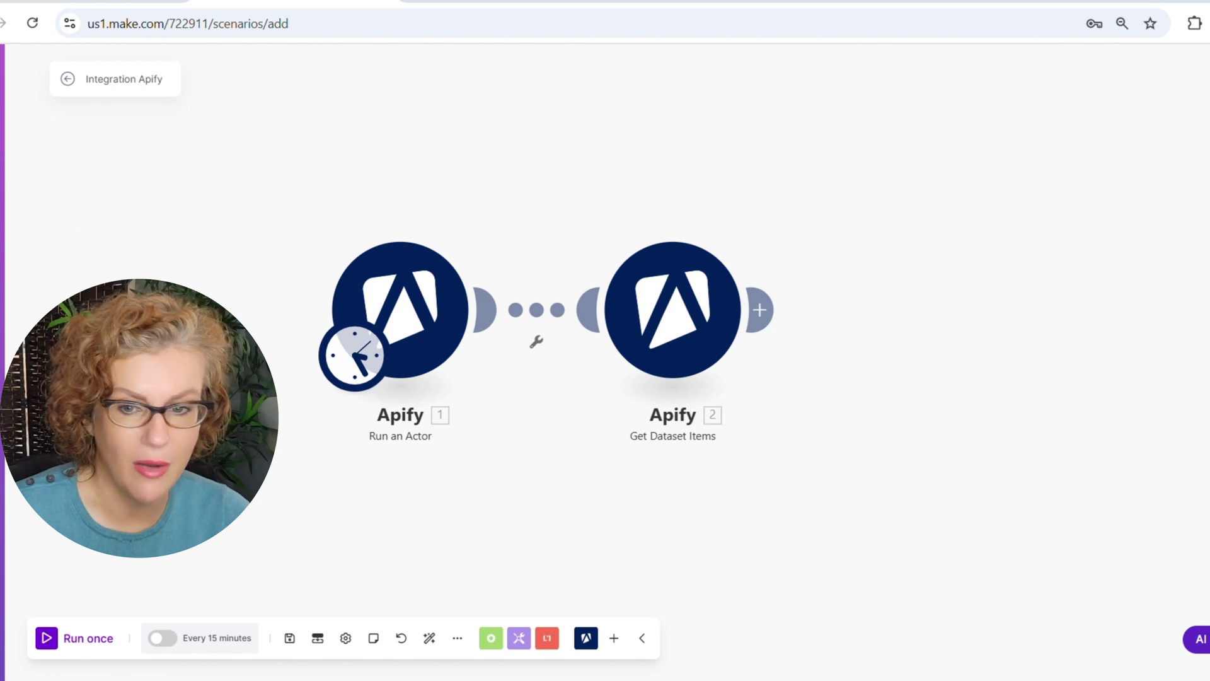
# Switch to Make, rename the Apify scenario Indeed Jobs and run it once
pyautogui.click(138, 80)
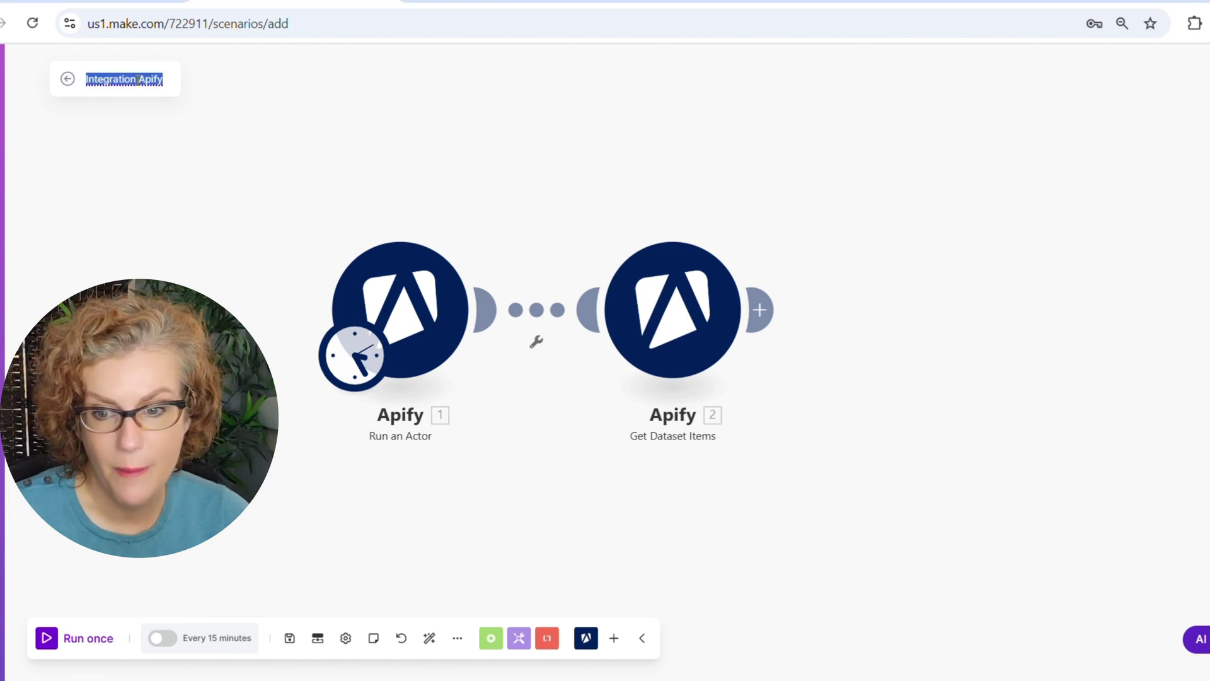
pyautogui.write('Indeed')
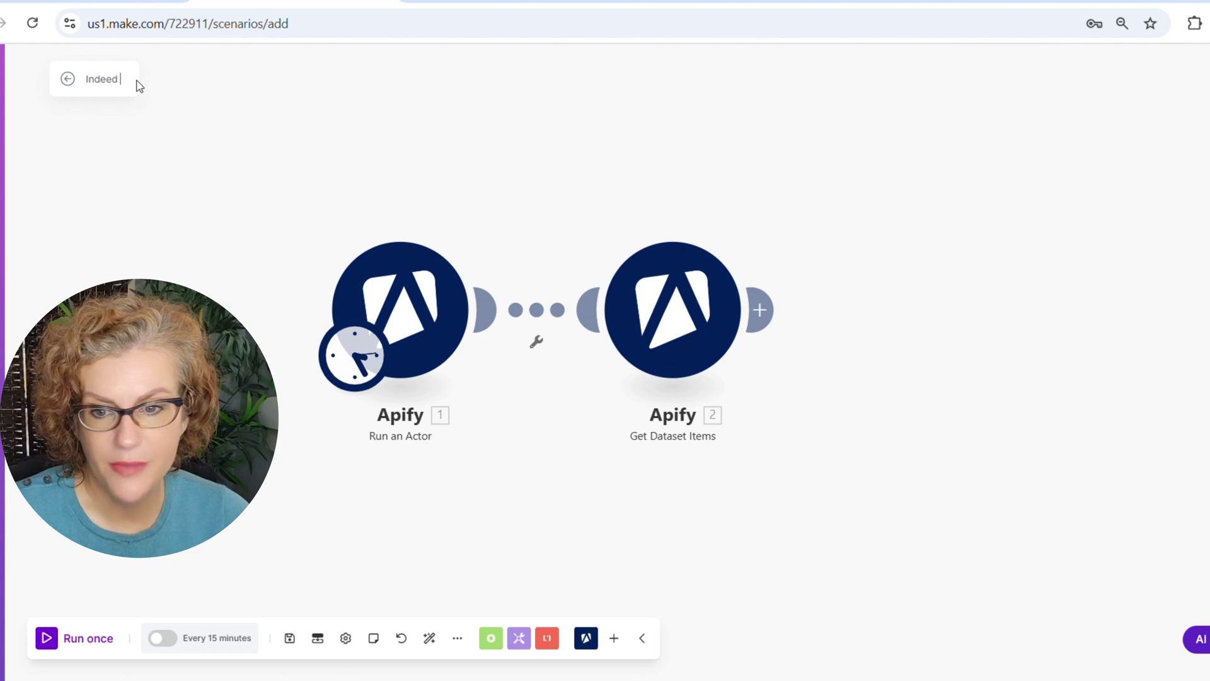
pyautogui.write(' Jobs')
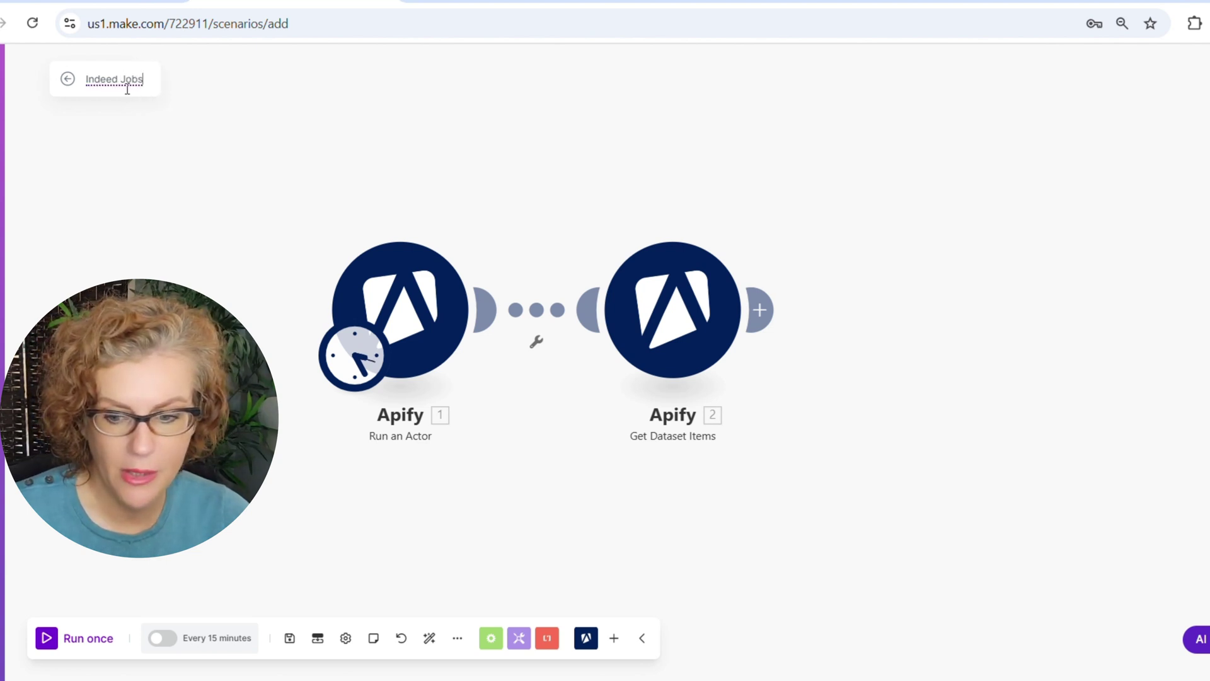
pyautogui.press('Return')
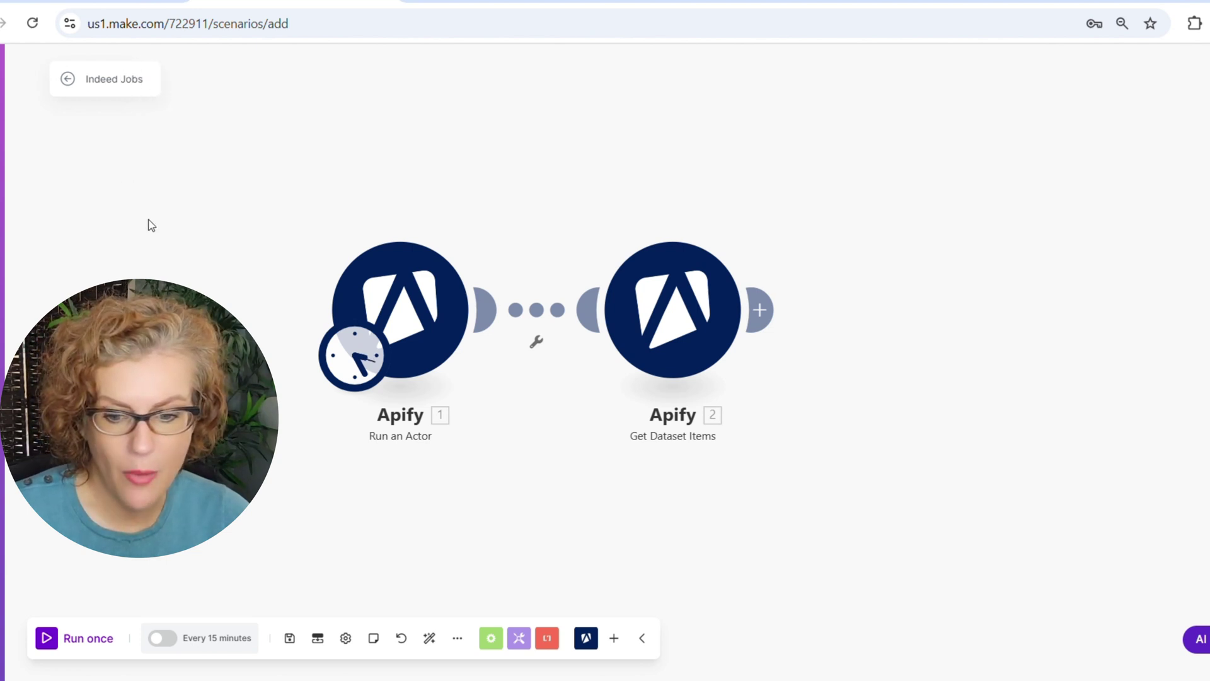
pyautogui.click(94, 649)
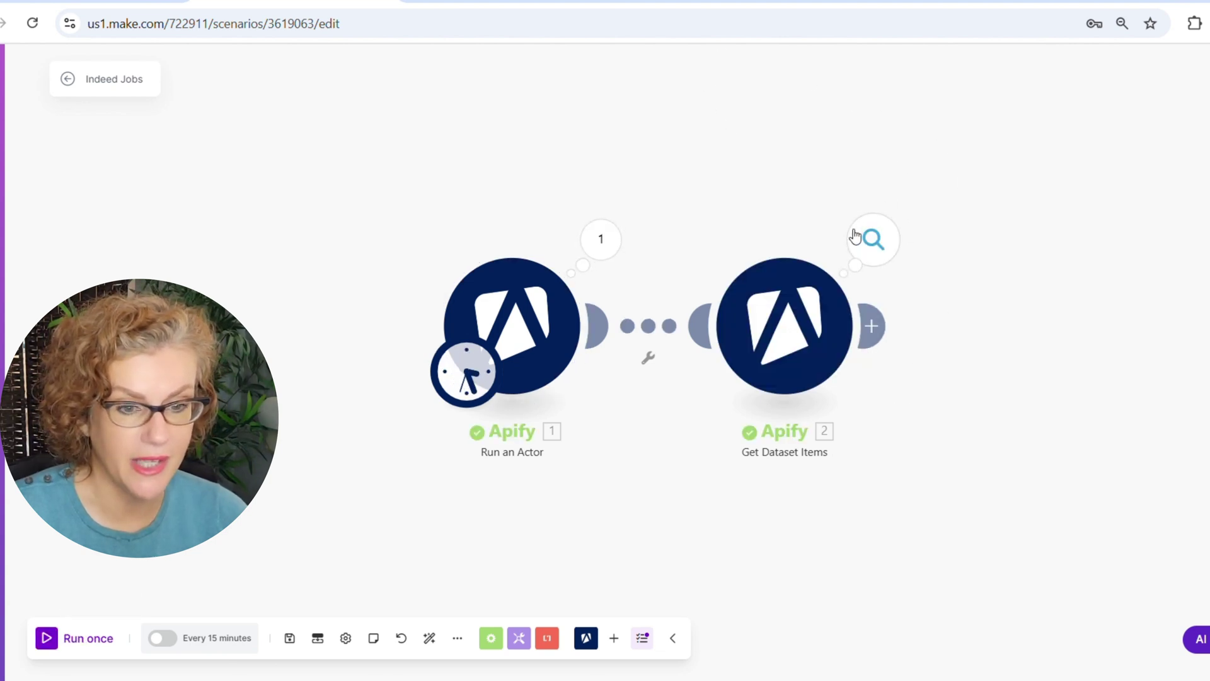
# Examine the output of the Run an Actor module and the job description returned by Get Dataset Items
pyautogui.click(601, 239)
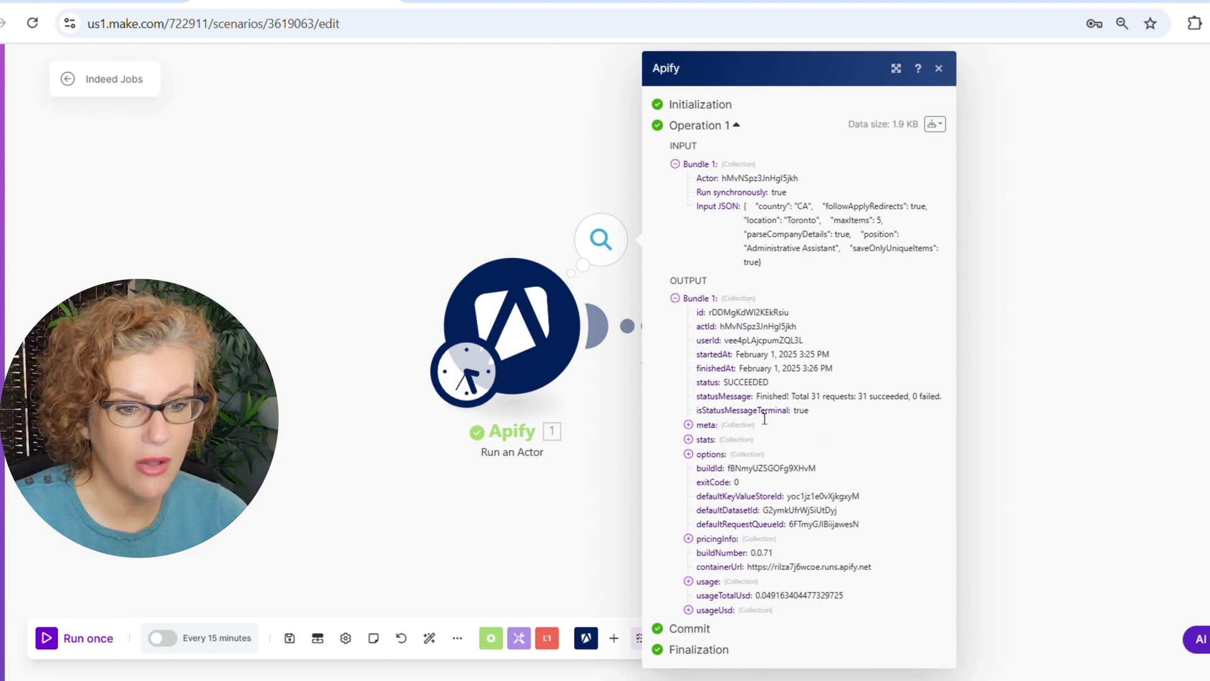
pyautogui.click(1018, 467)
pyautogui.click(882, 242)
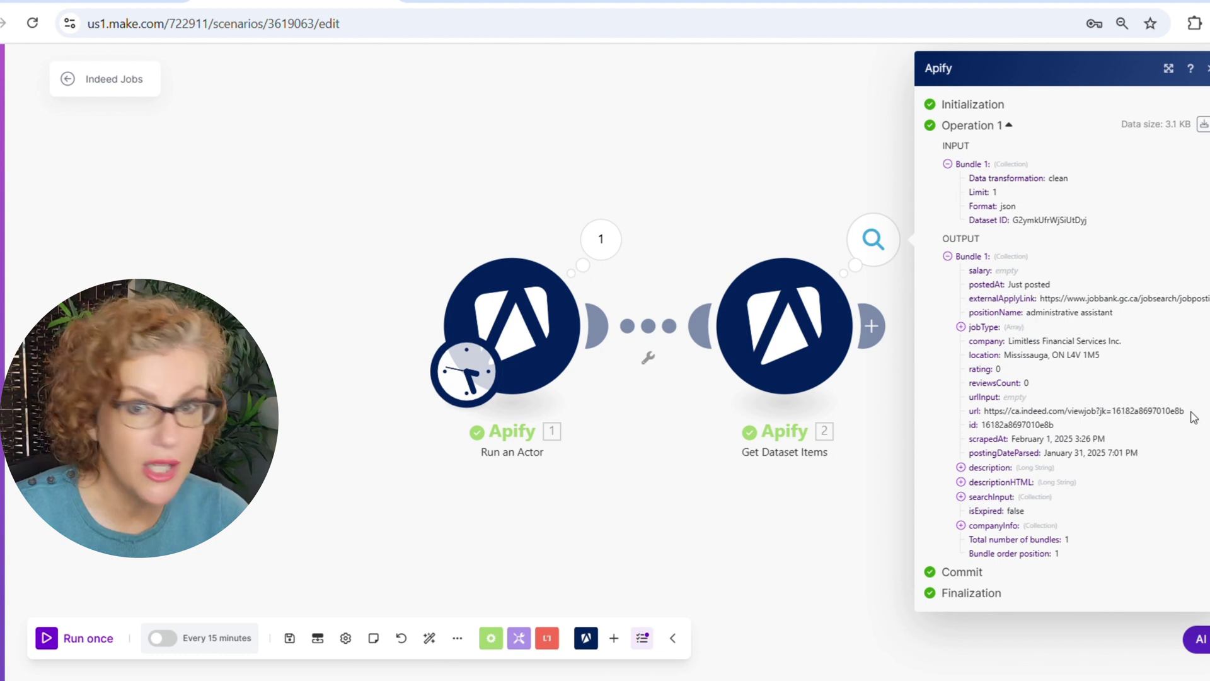
pyautogui.click(960, 468)
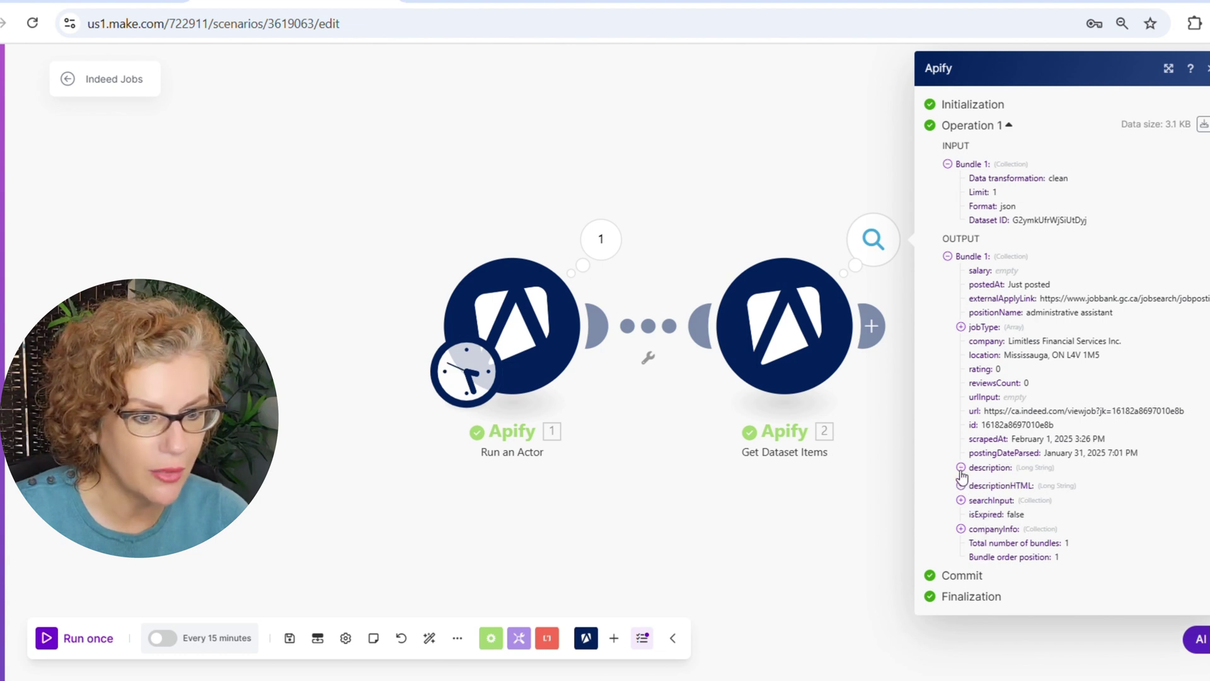
pyautogui.scroll(-3, 1034, 495)
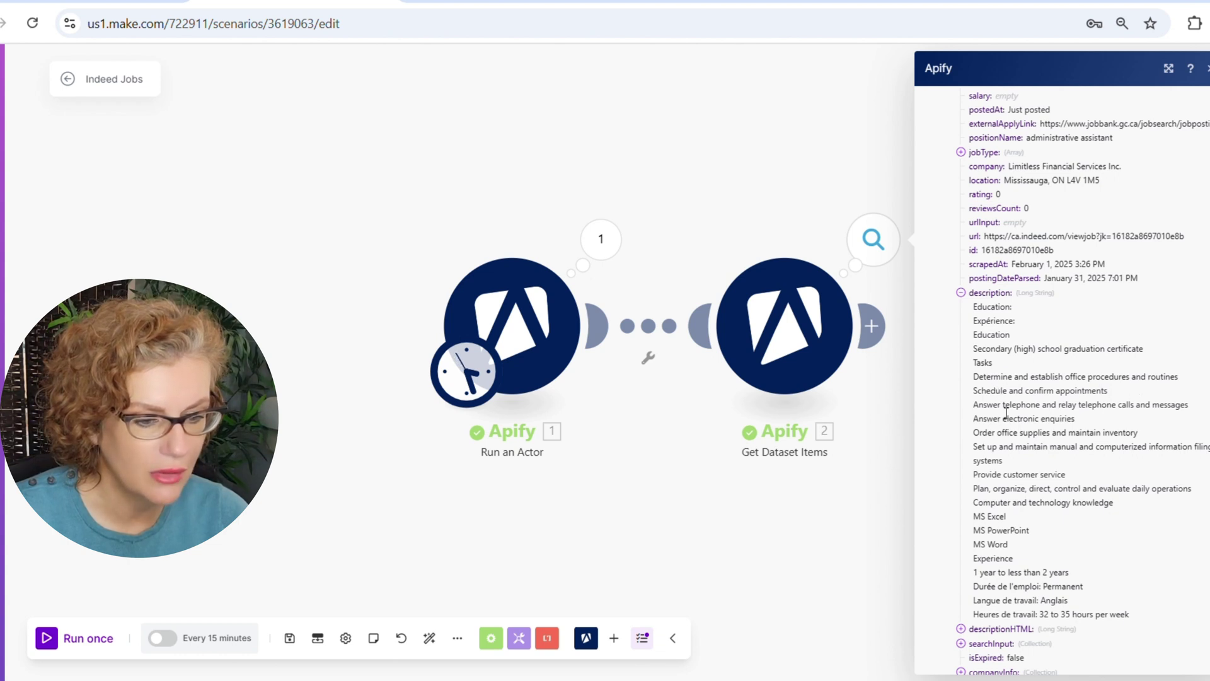
pyautogui.scroll(-2, 1009, 477)
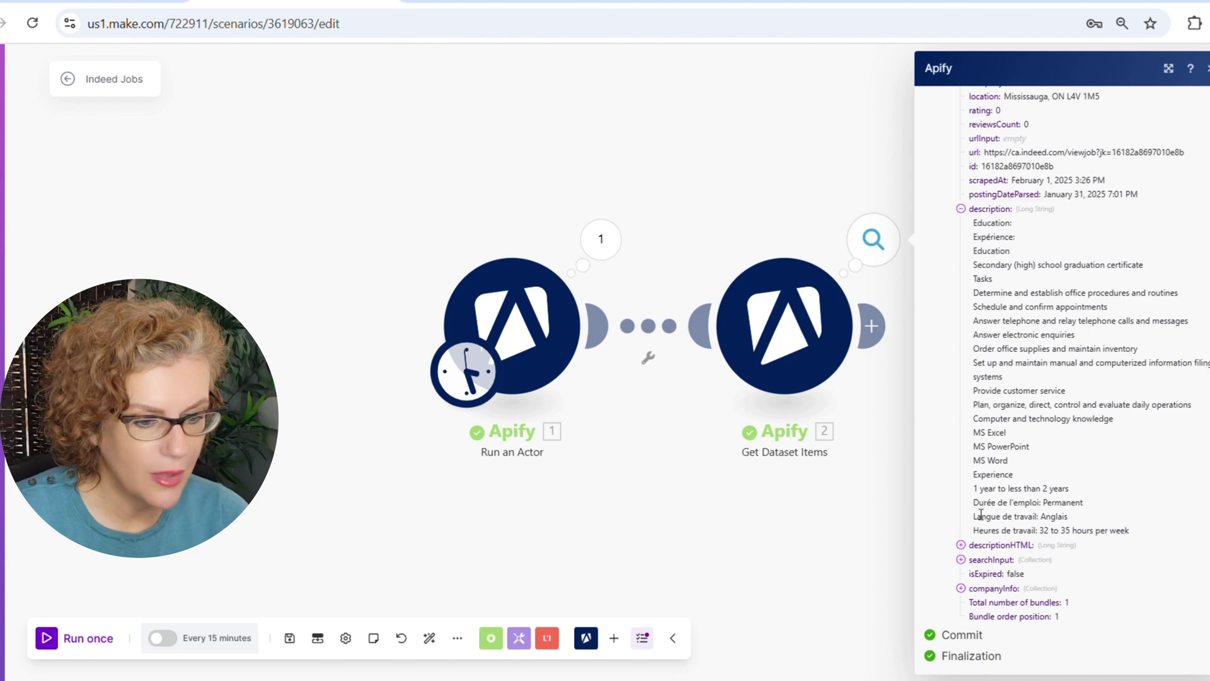
# Review the descriptionHTML field in the Get Dataset Items output, leaving it collapsed
pyautogui.click(961, 545)
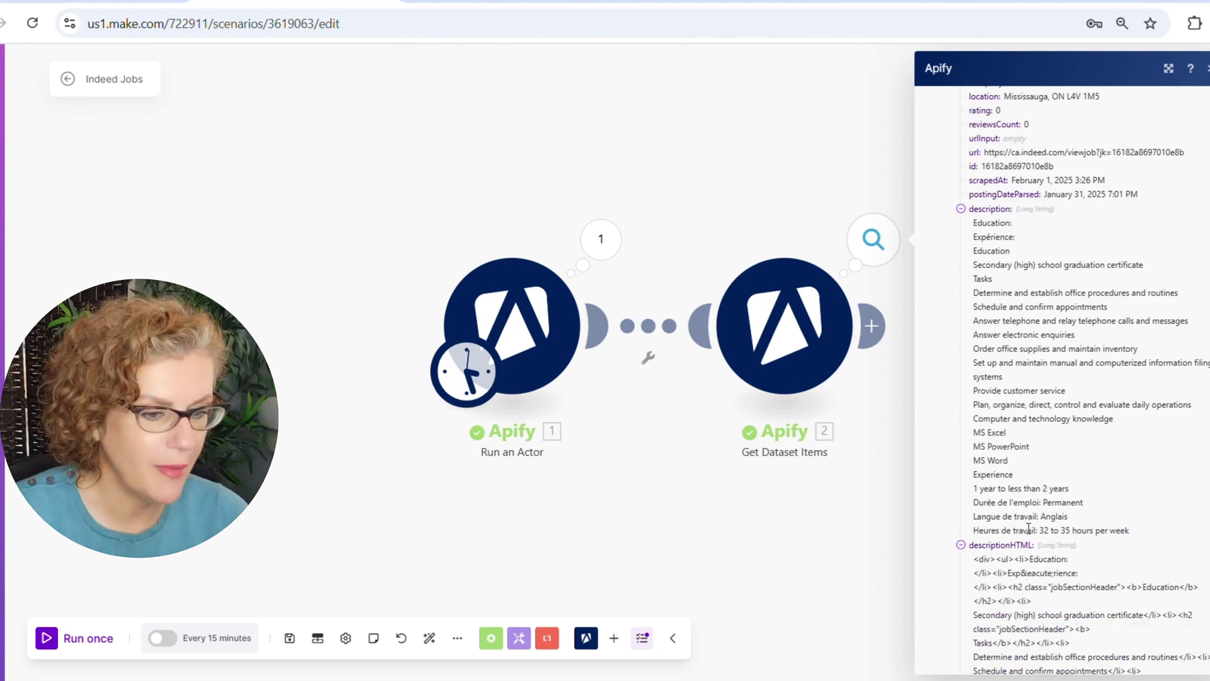
pyautogui.scroll(-3, 1054, 521)
pyautogui.scroll(-2, 1053, 521)
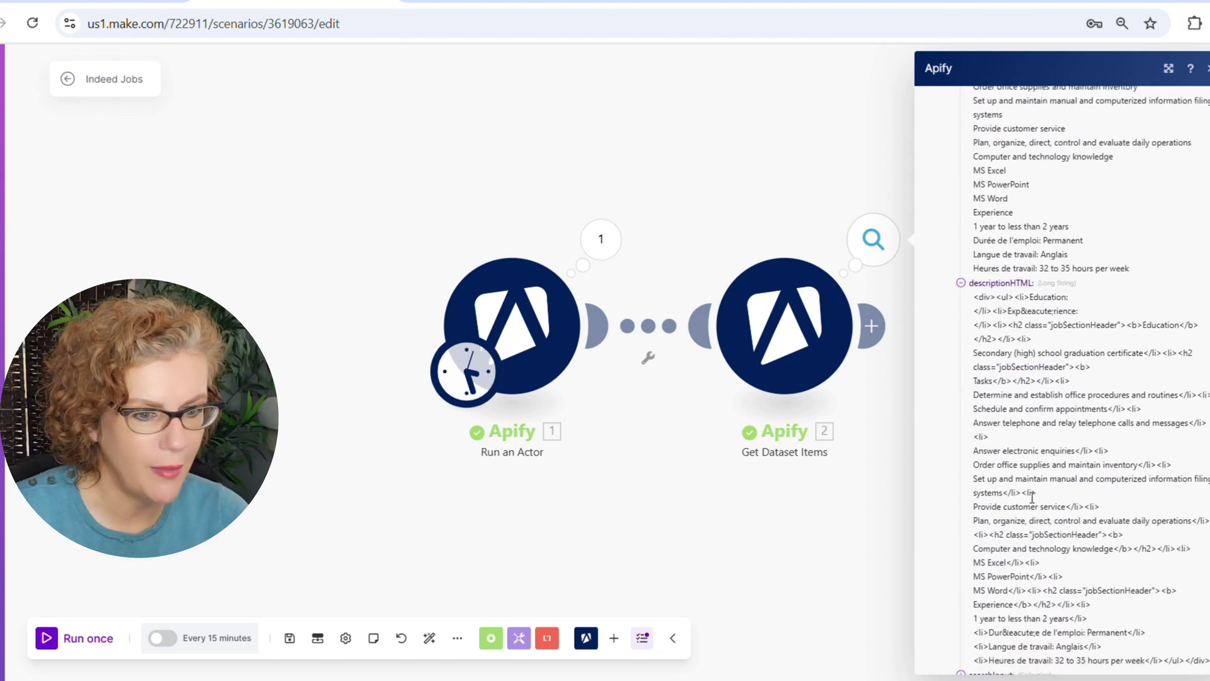
pyautogui.click(961, 282)
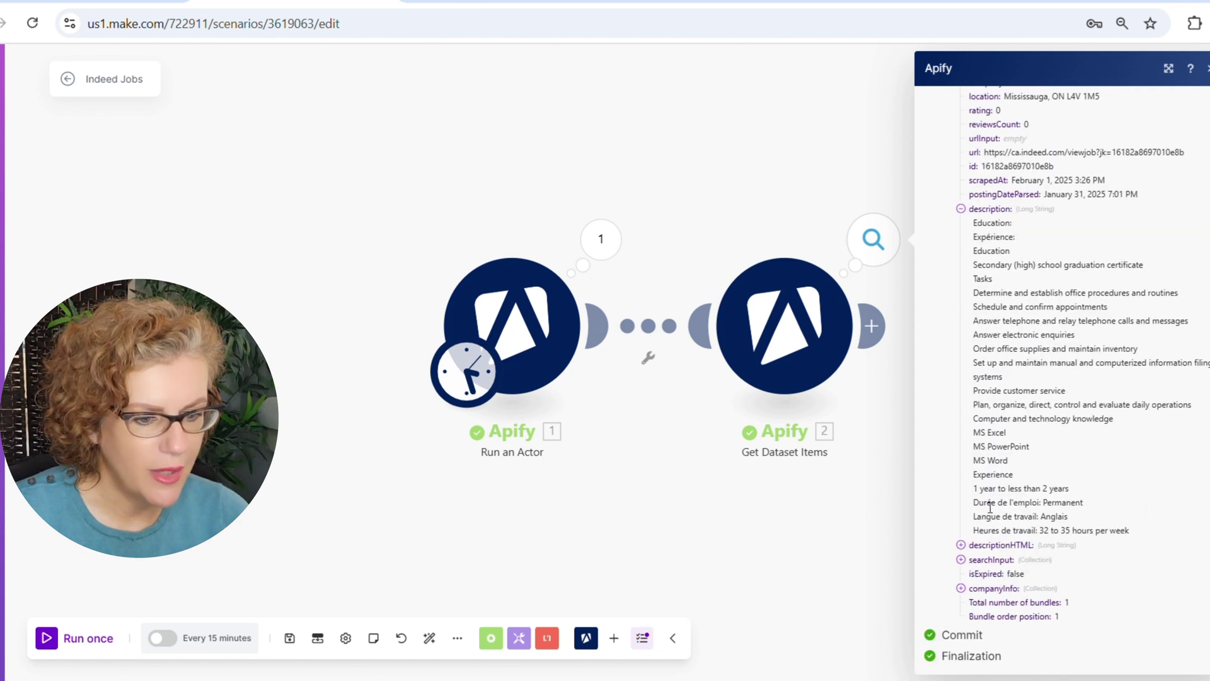
# Examine the searchInput and companyInfo collections and the main job fields in the Get Dataset Items output
pyautogui.click(961, 560)
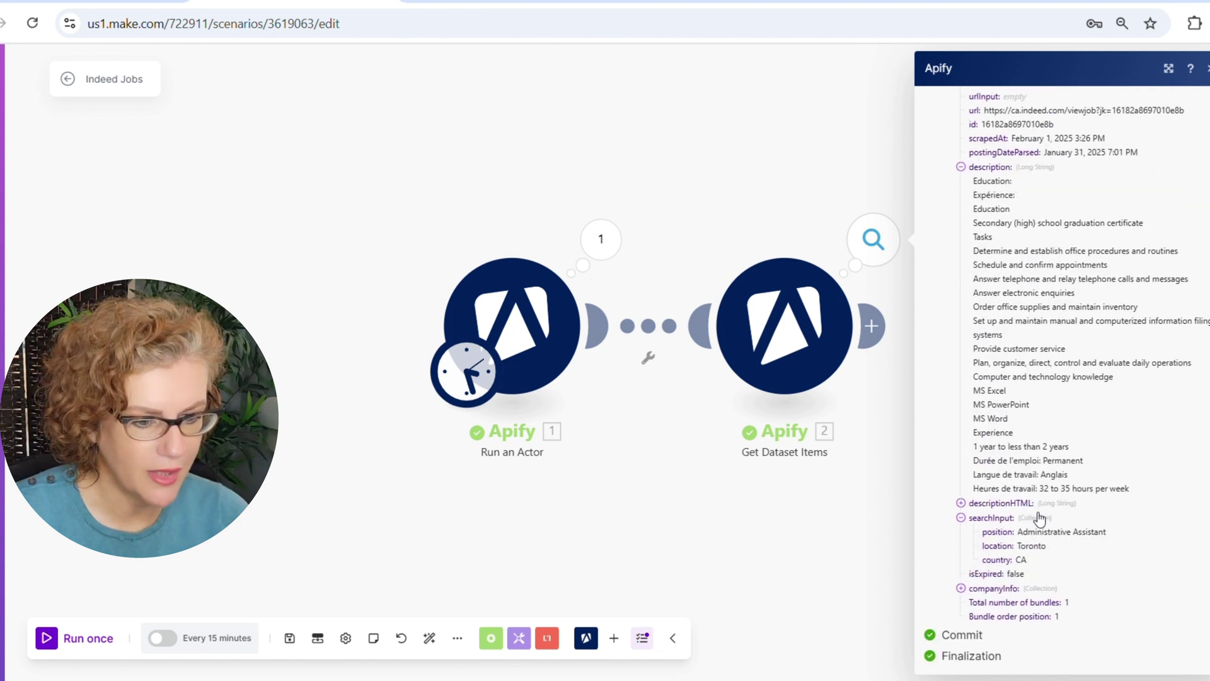
pyautogui.click(961, 588)
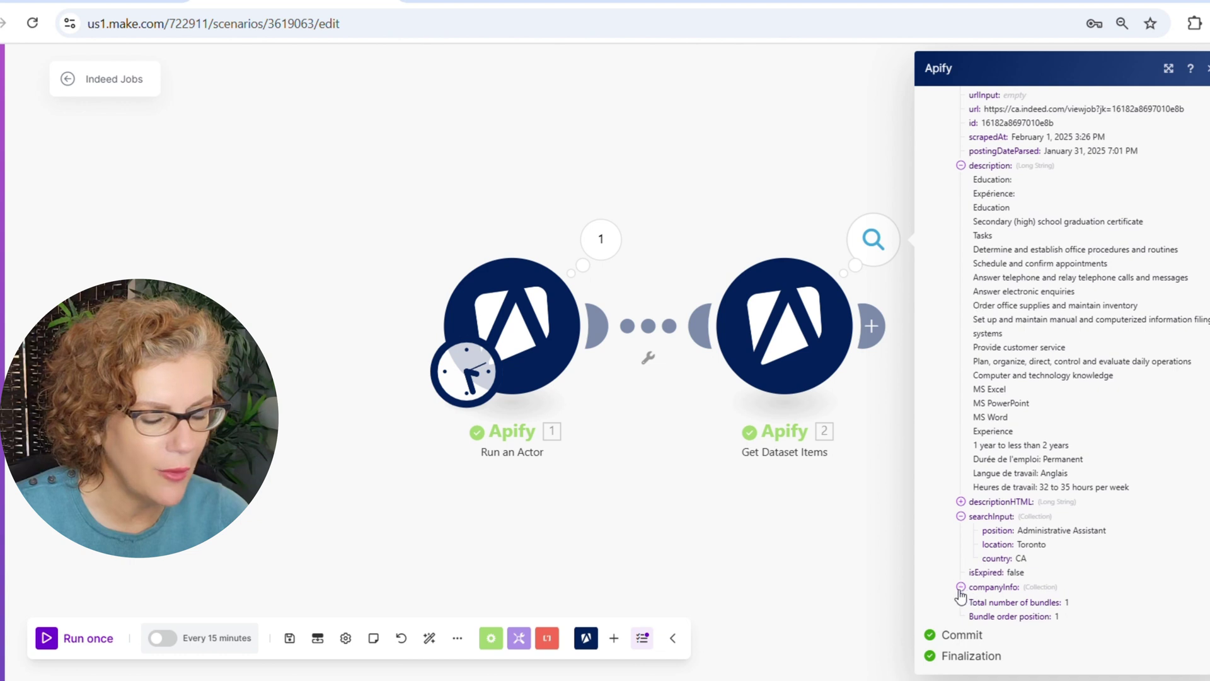
pyautogui.scroll(-2, 1031, 519)
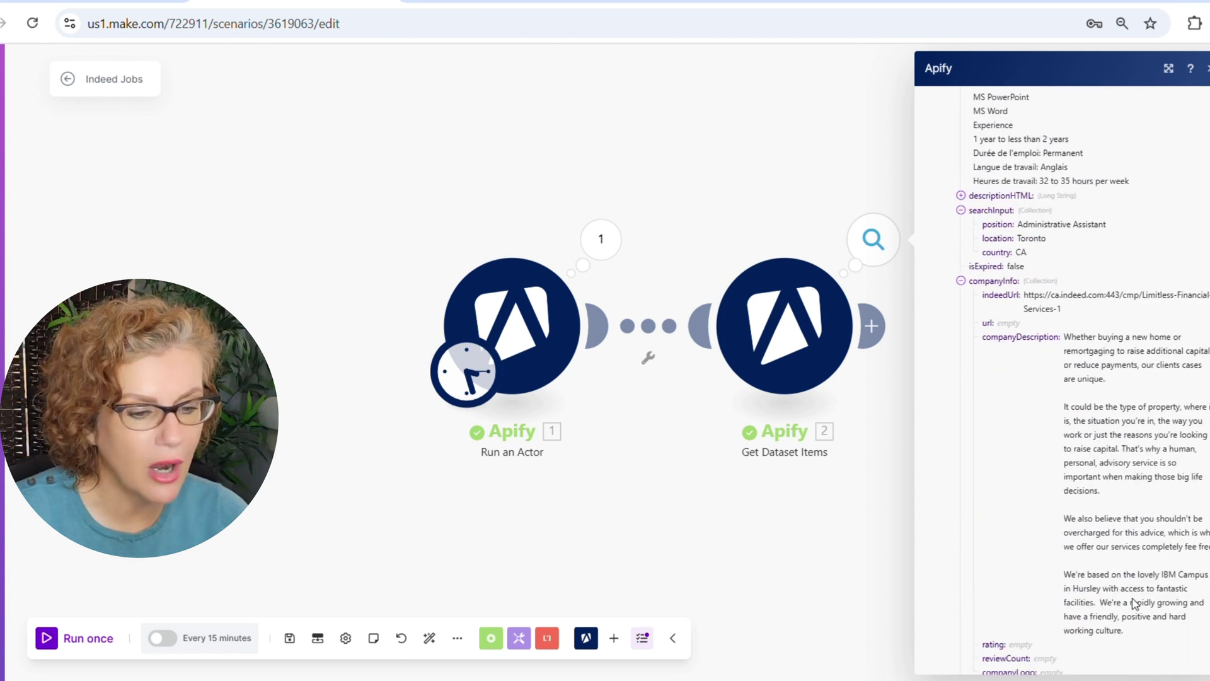
pyautogui.scroll(-2, 1134, 603)
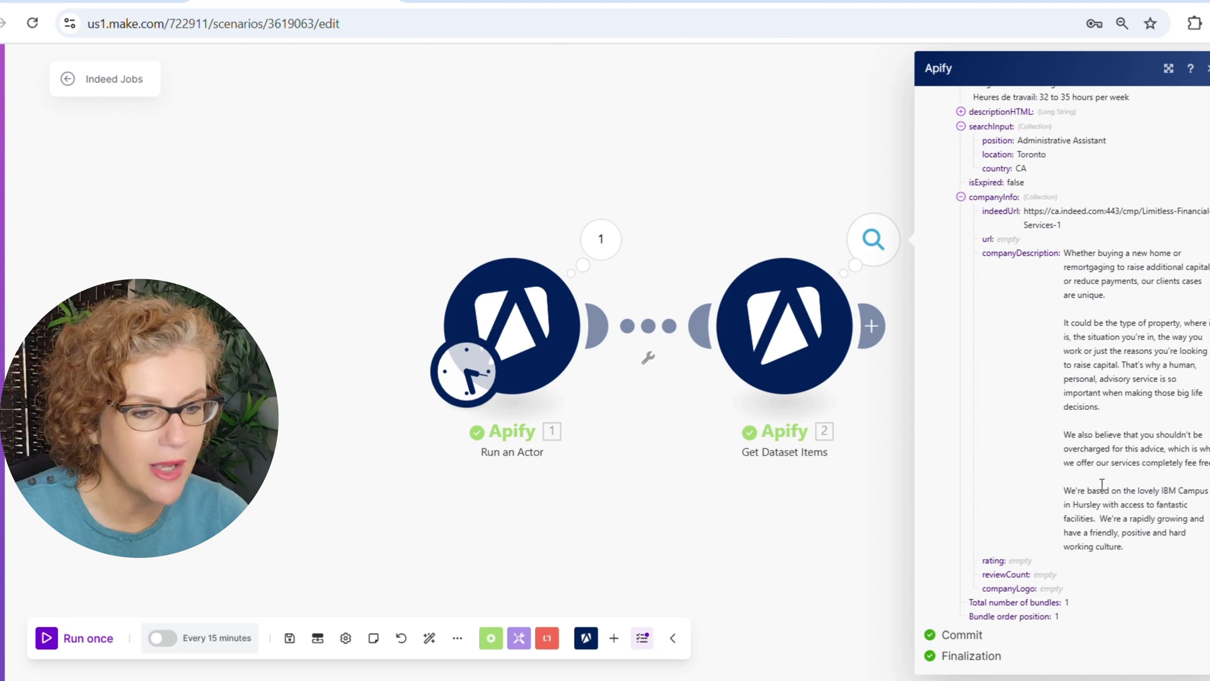
pyautogui.scroll(13, 1101, 484)
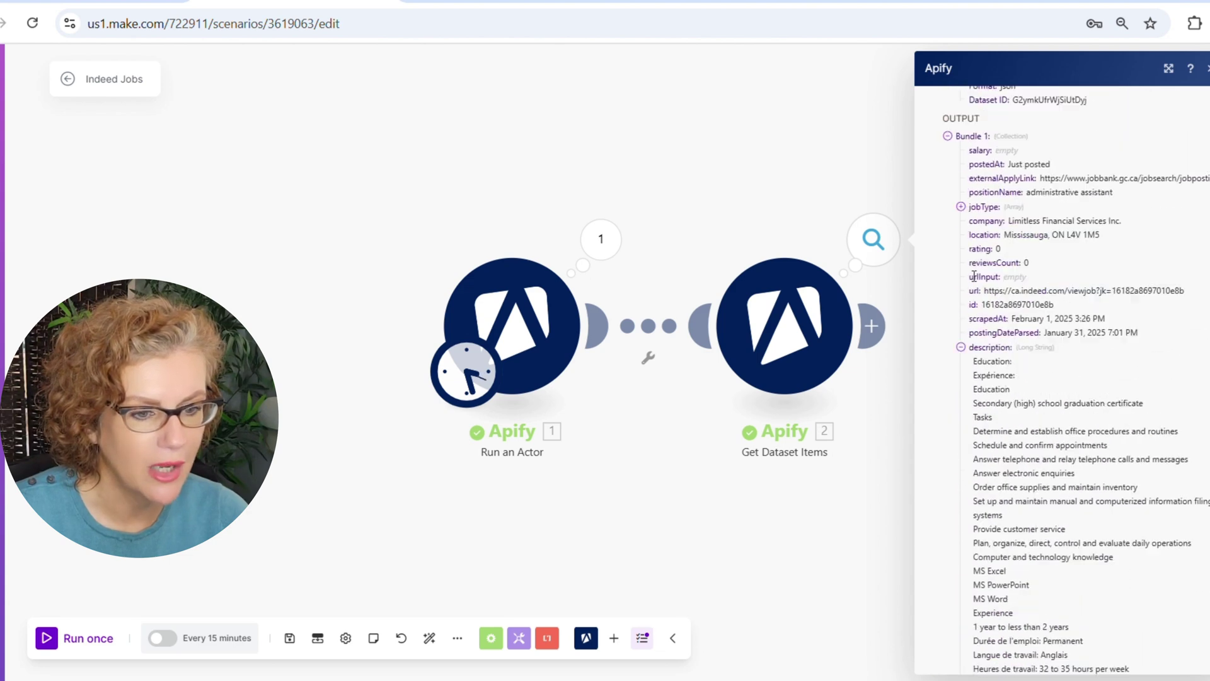
pyautogui.scroll(3, 973, 276)
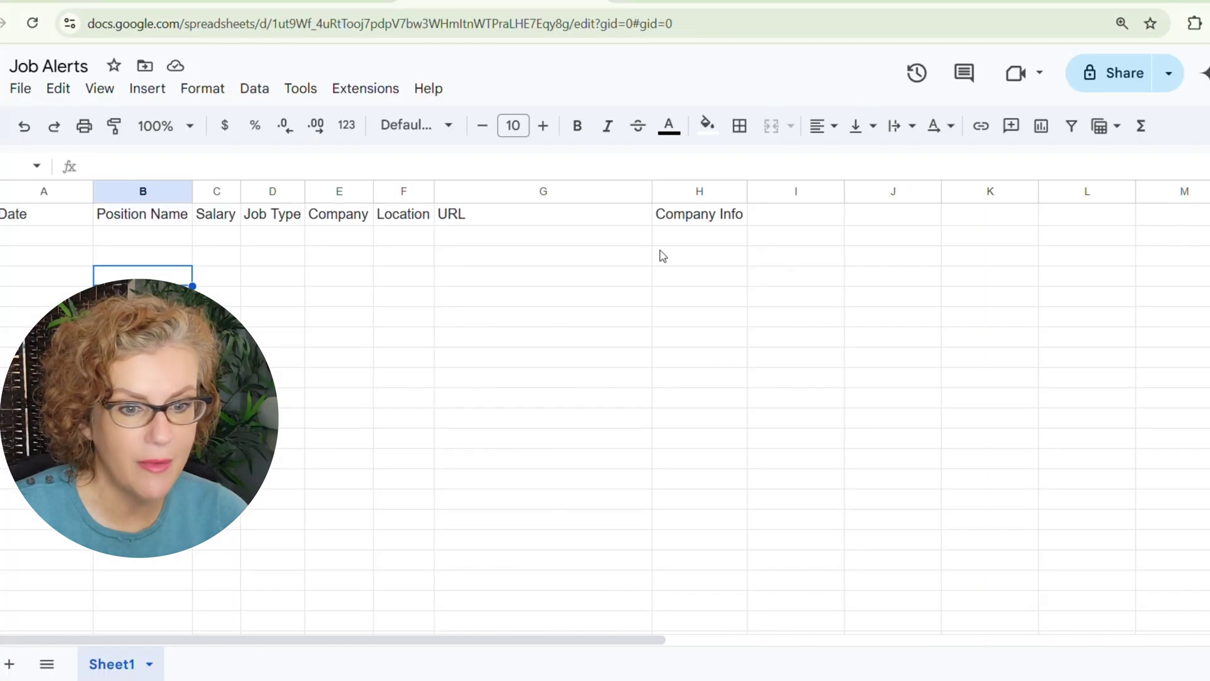
# In the Job Alerts Google Sheet, replace the Company Info header in H1 with Job Details (Google Doc) and enter Apply Link in I1
pyautogui.click(495, 221)
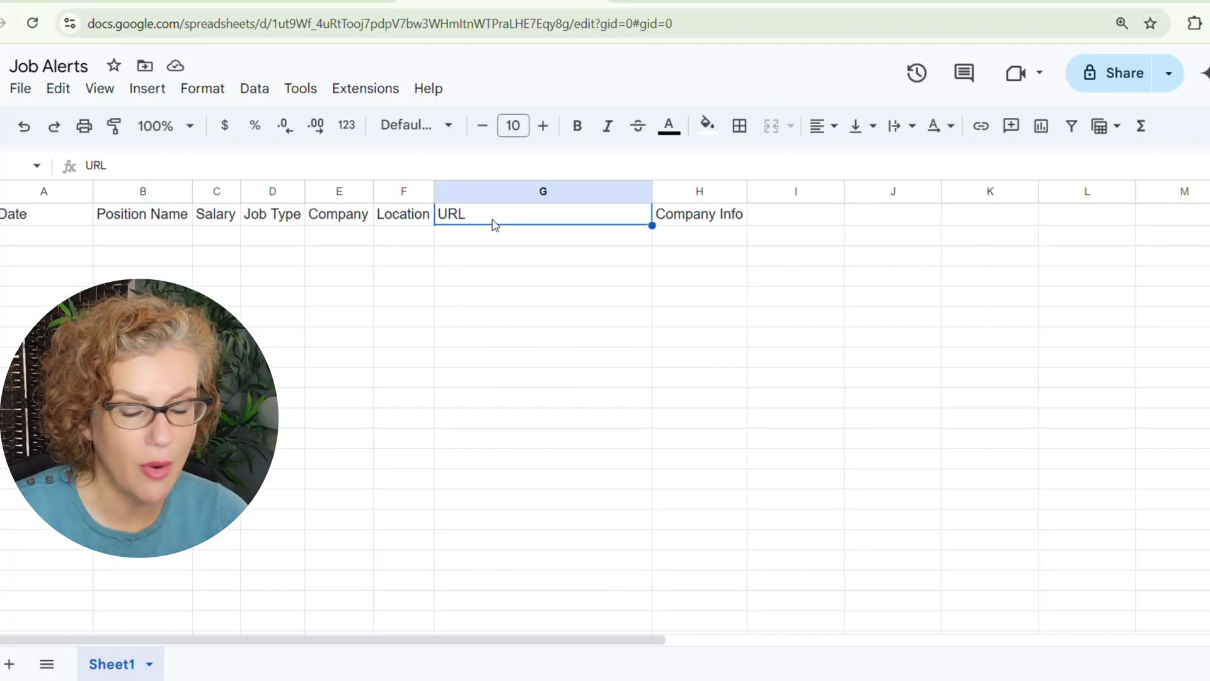
pyautogui.click(770, 216)
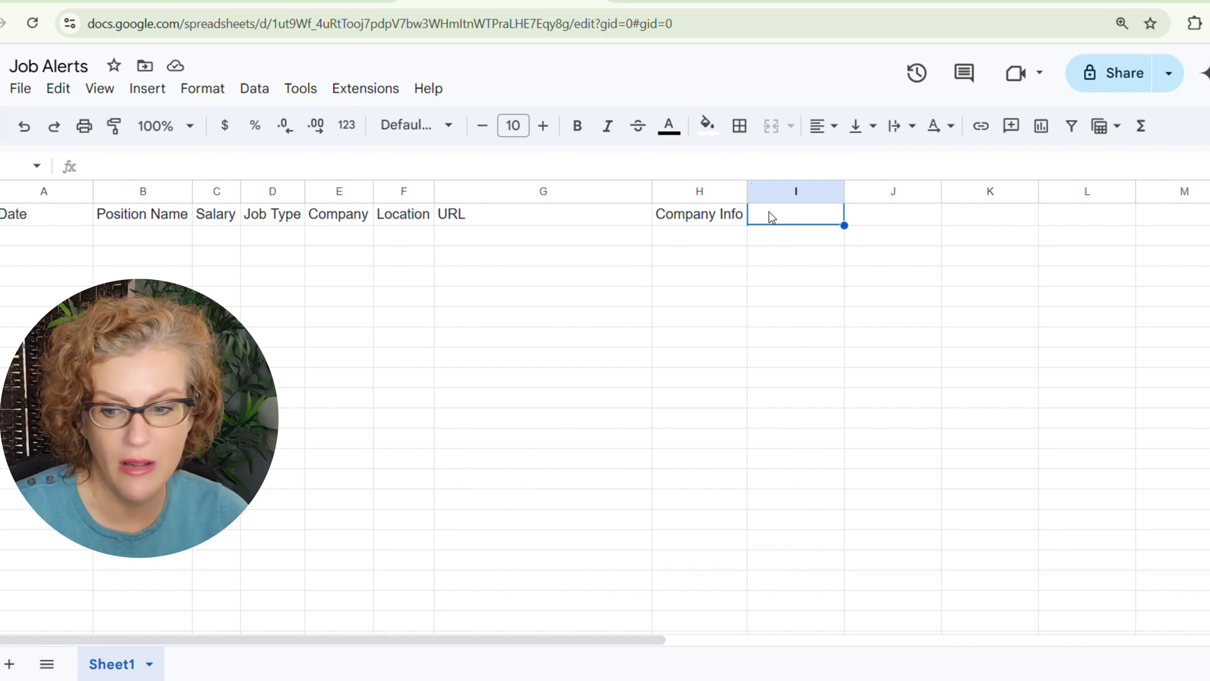
pyautogui.press('Left')
pyautogui.press('Delete')
pyautogui.write('J')
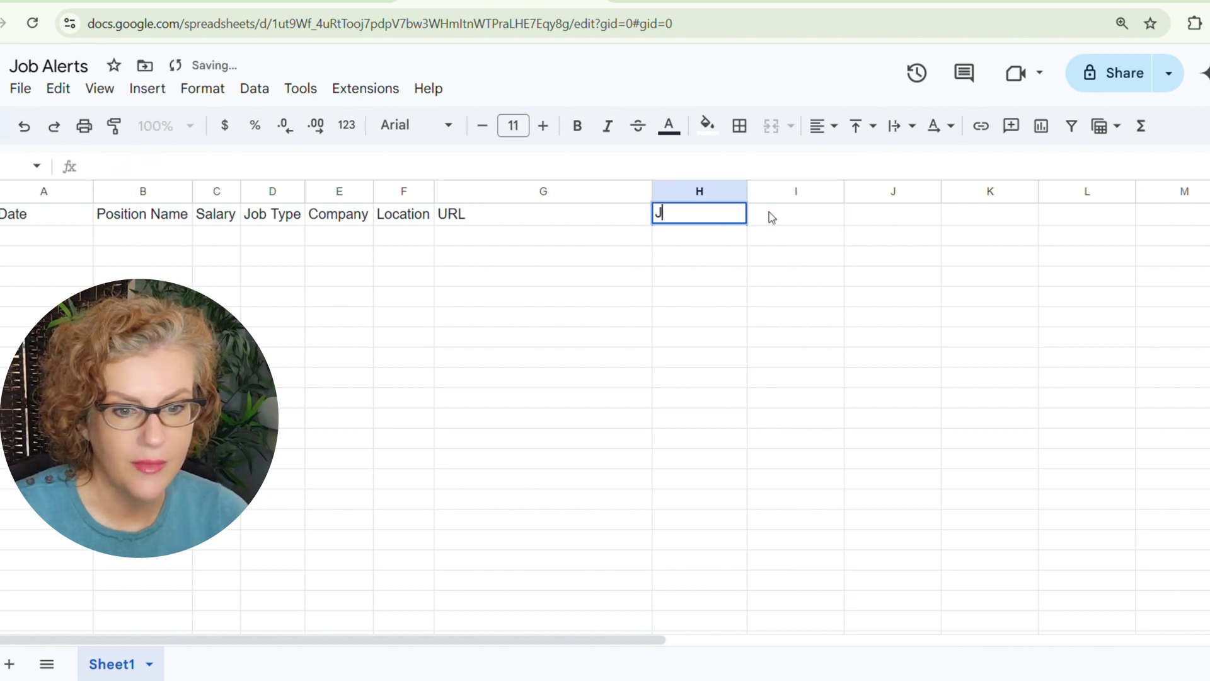
pyautogui.write('ob Deta')
pyautogui.press('BackSpace')
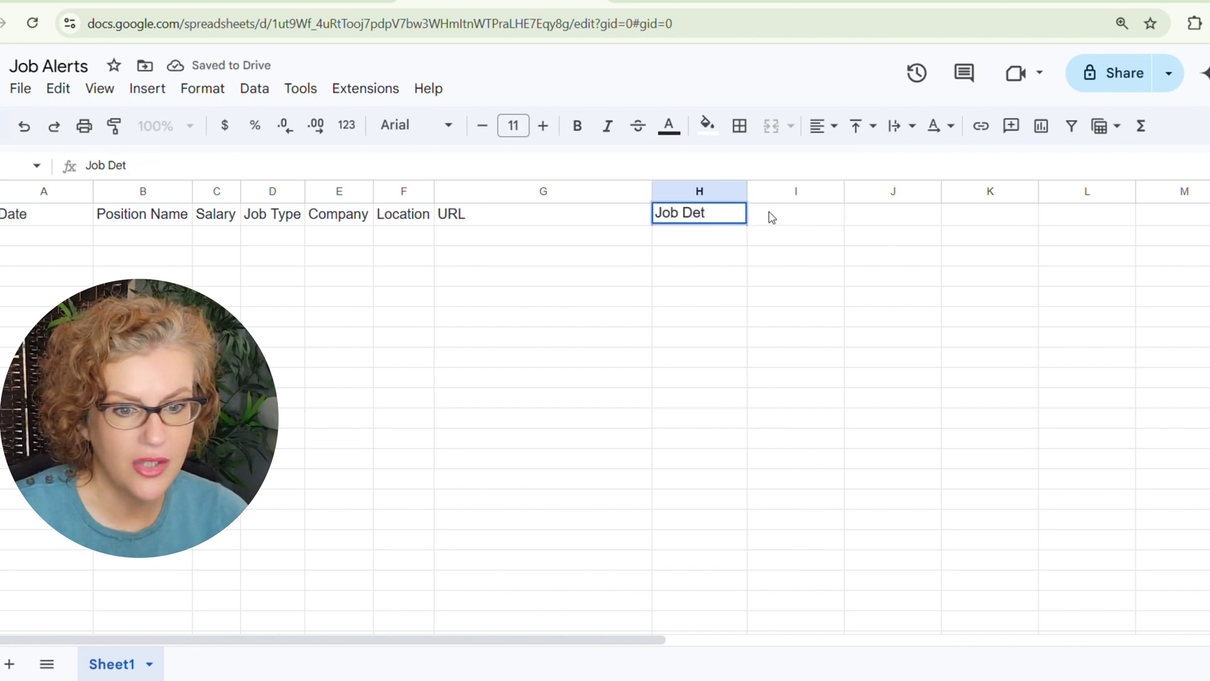
pyautogui.write('ails (Google Doc)')
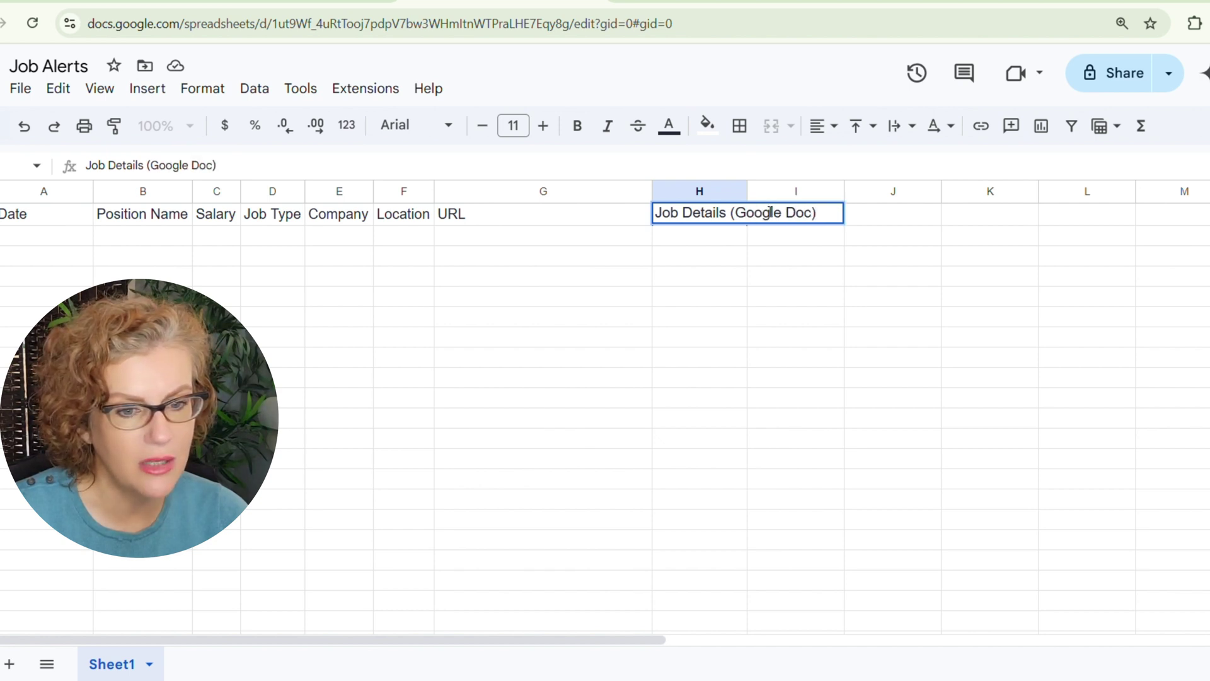
pyautogui.click(771, 215)
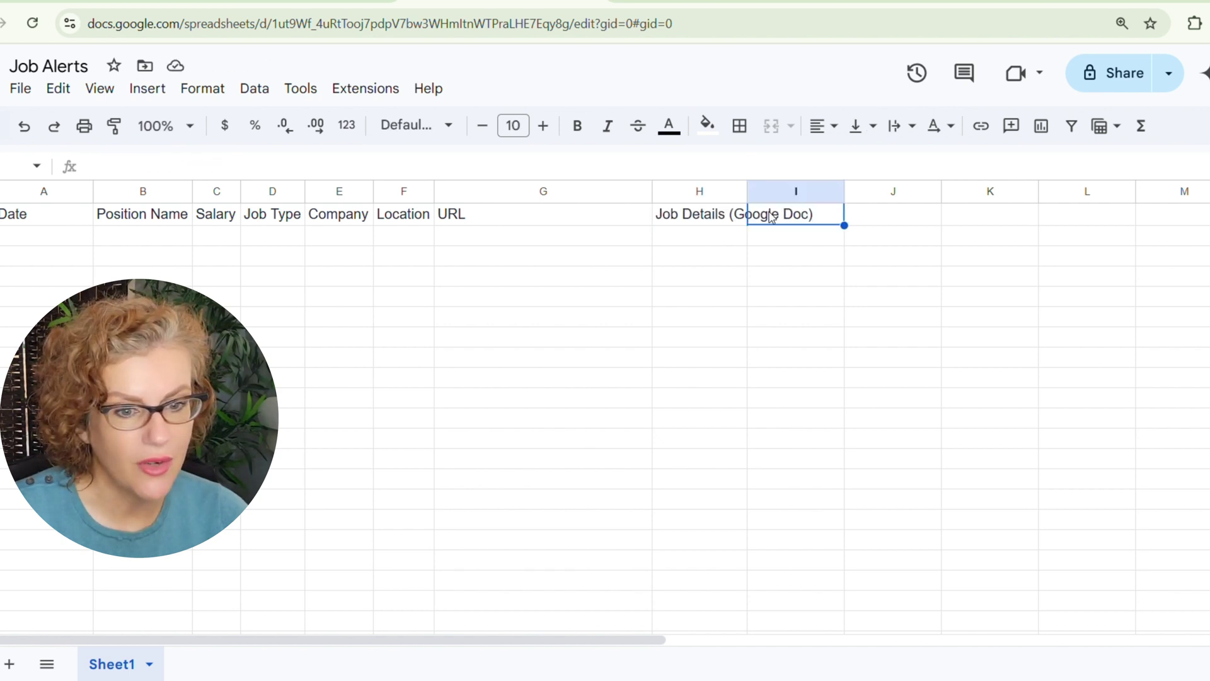
pyautogui.write('Apply Link')
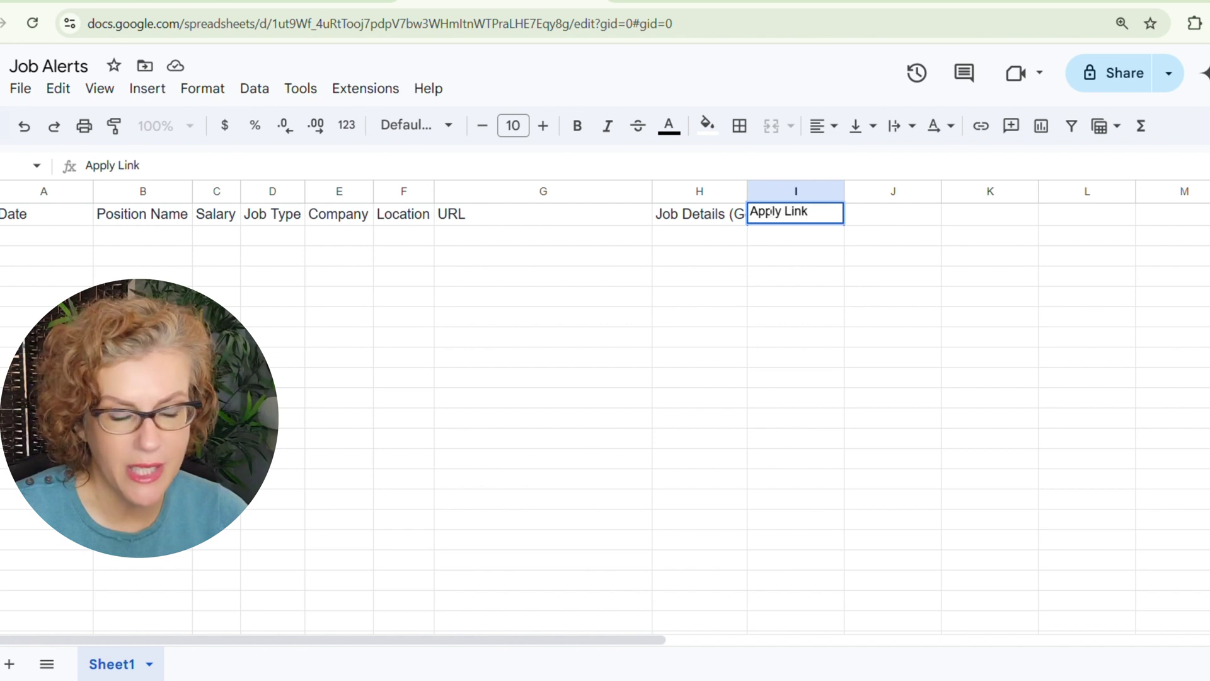
# Commit the "Apply Link" header in cell I1 and fit the Job Details column's width to its header text
pyautogui.press('Tab')
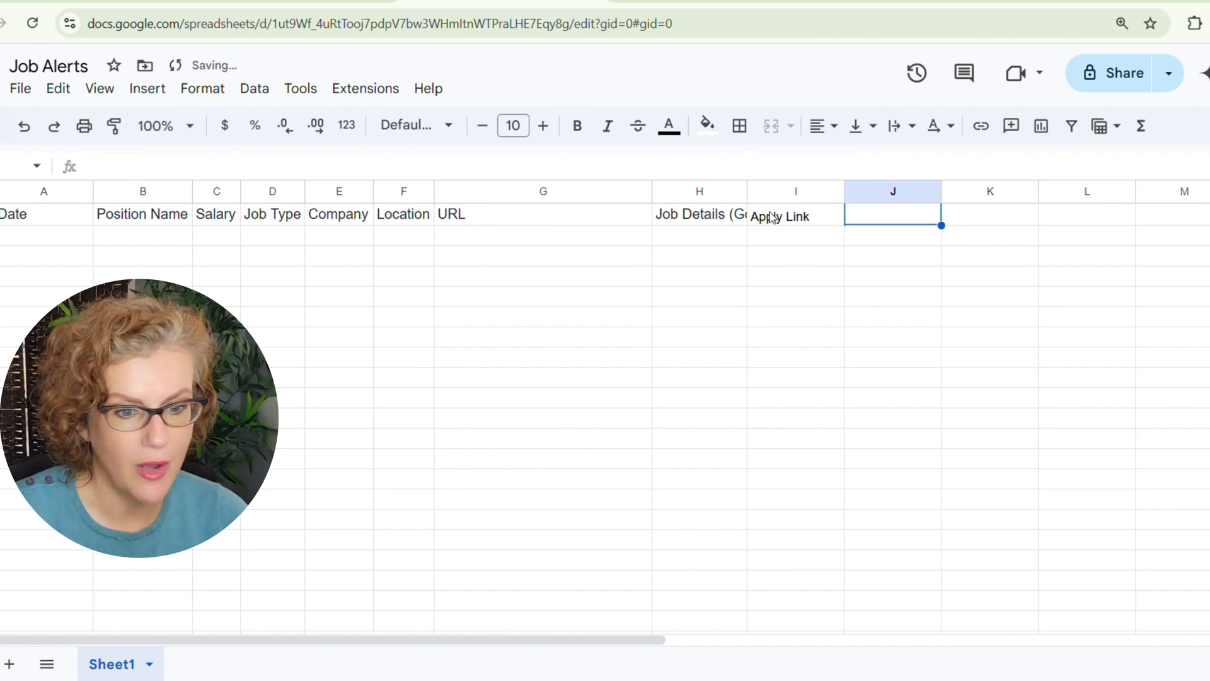
pyautogui.doubleClick(747, 191)
pyautogui.click(776, 300)
pyautogui.click(863, 217)
# Copy the formatting of the Job Details (Google Doc) header onto the Apply Link header
pyautogui.click(734, 214)
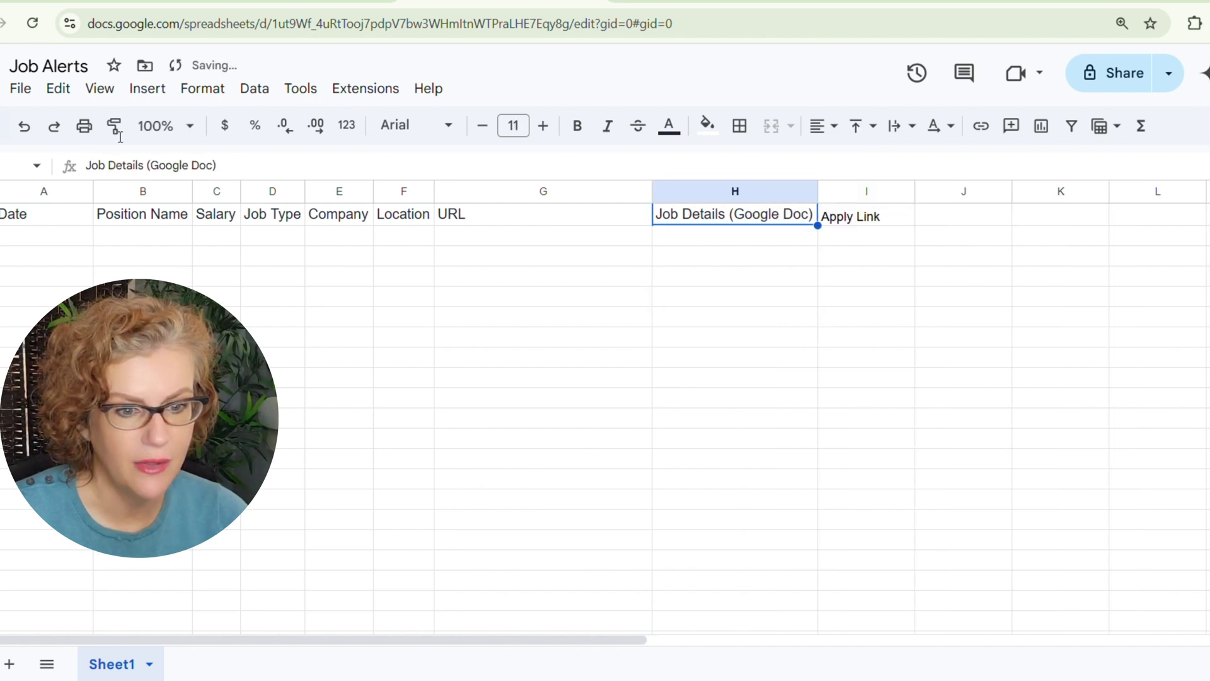
pyautogui.click(119, 132)
pyautogui.click(844, 217)
pyautogui.click(859, 282)
# Add the headers "Resume (Google Doc)" in J1 and "Cover Letter (Google Doc)" in K1
pyautogui.click(404, 215)
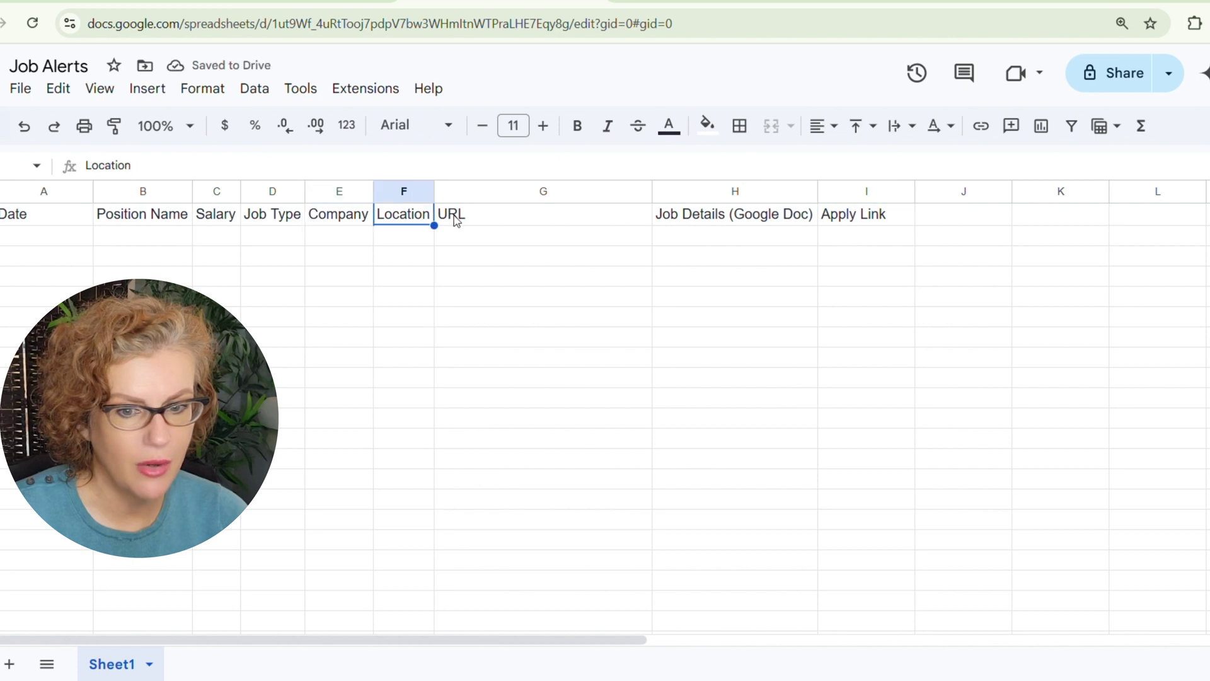
pyautogui.click(477, 217)
pyautogui.click(716, 214)
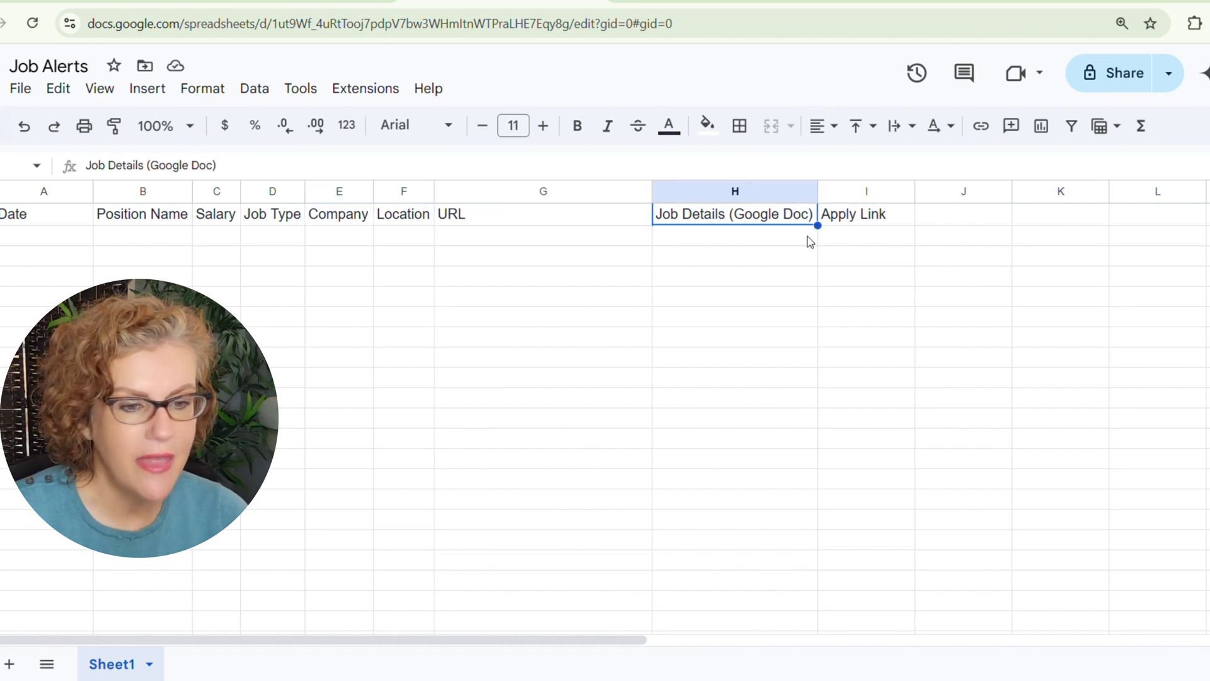
pyautogui.click(860, 219)
pyautogui.click(943, 226)
pyautogui.write('Resume')
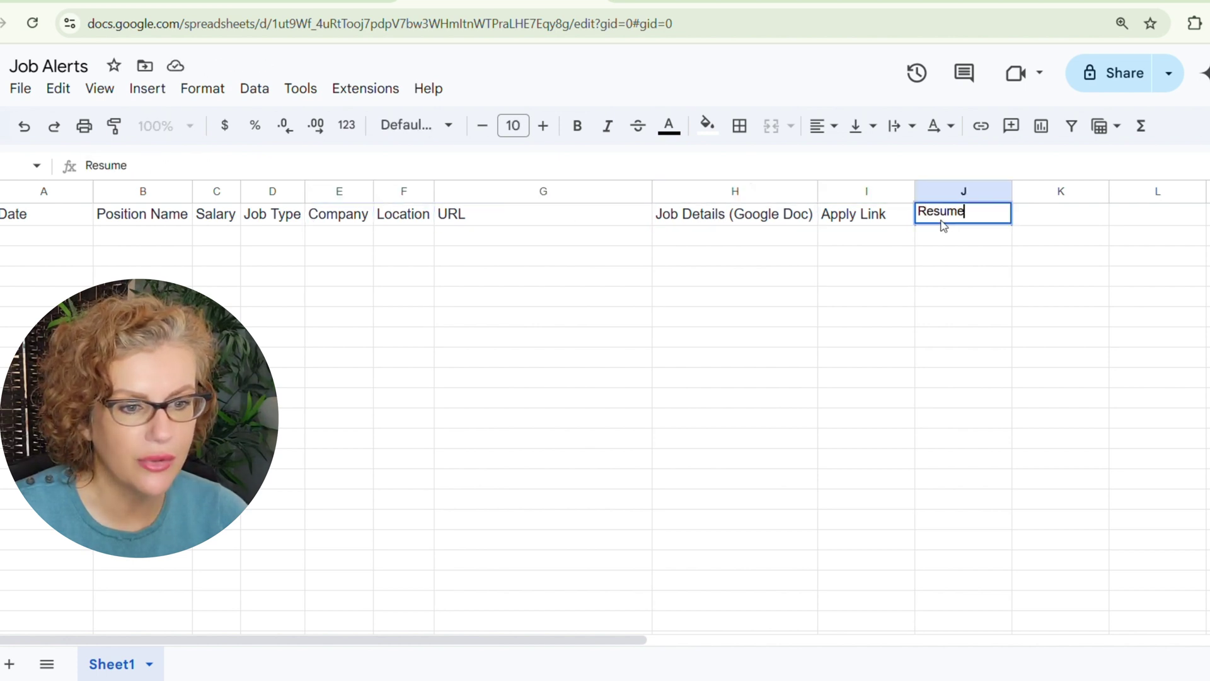
pyautogui.write(' (Google Doc)')
pyautogui.press('Tab')
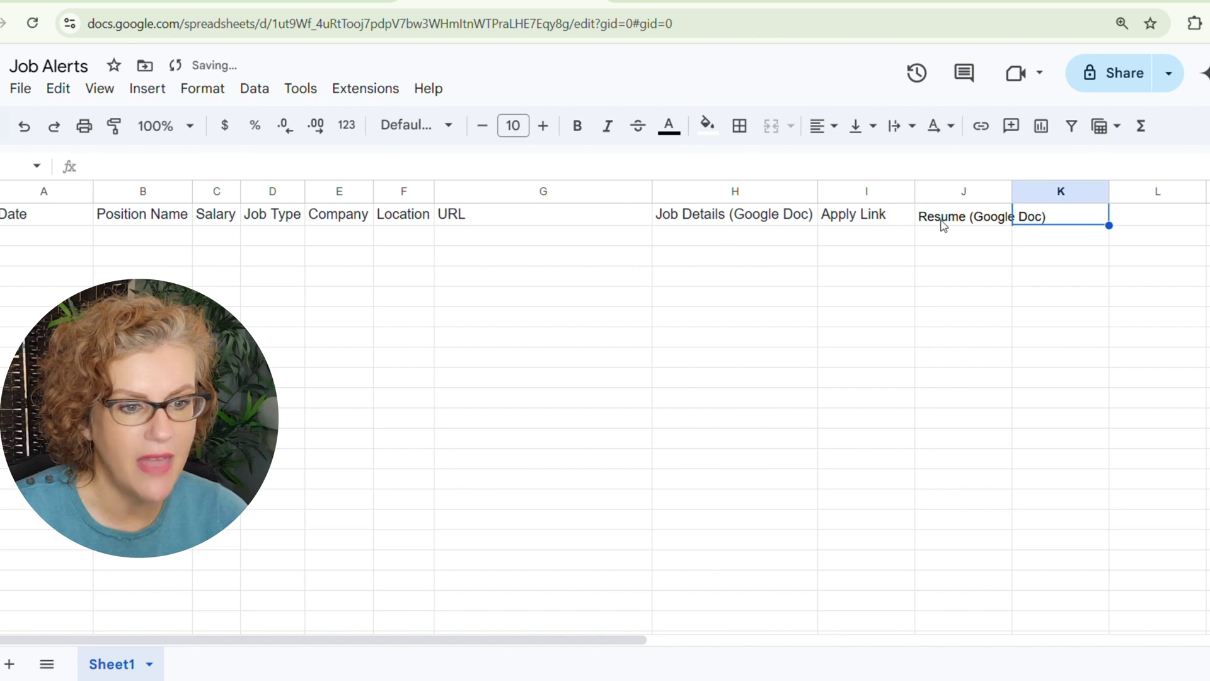
pyautogui.write('Cover Letter (G')
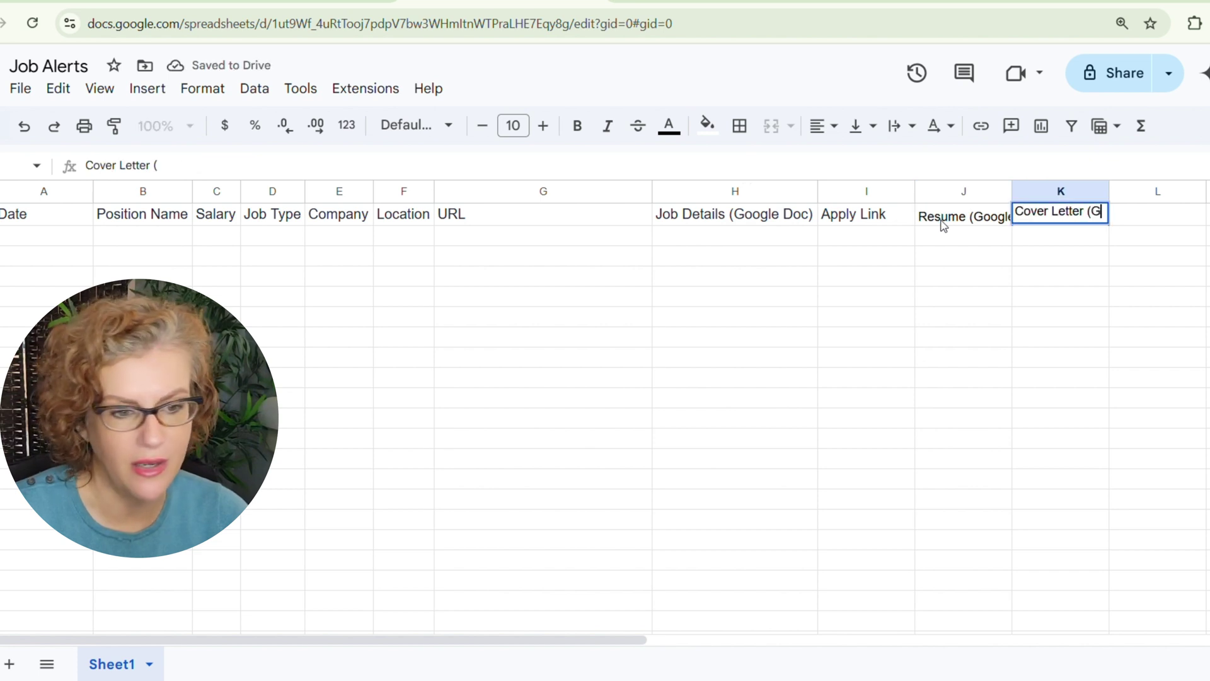
pyautogui.write('oogle Doc')
pyautogui.press('Tab')
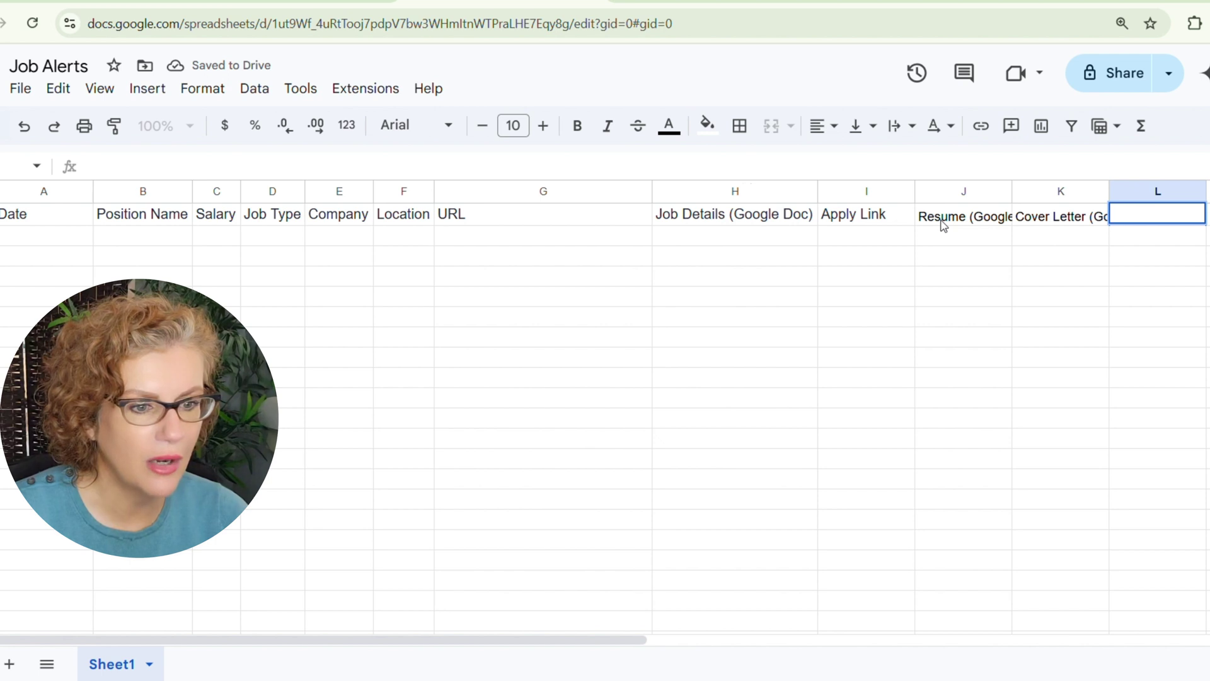
# Add the headers "YoE" in L1 and "Applied" in M1
pyautogui.write('YoE')
pyautogui.press('Tab')
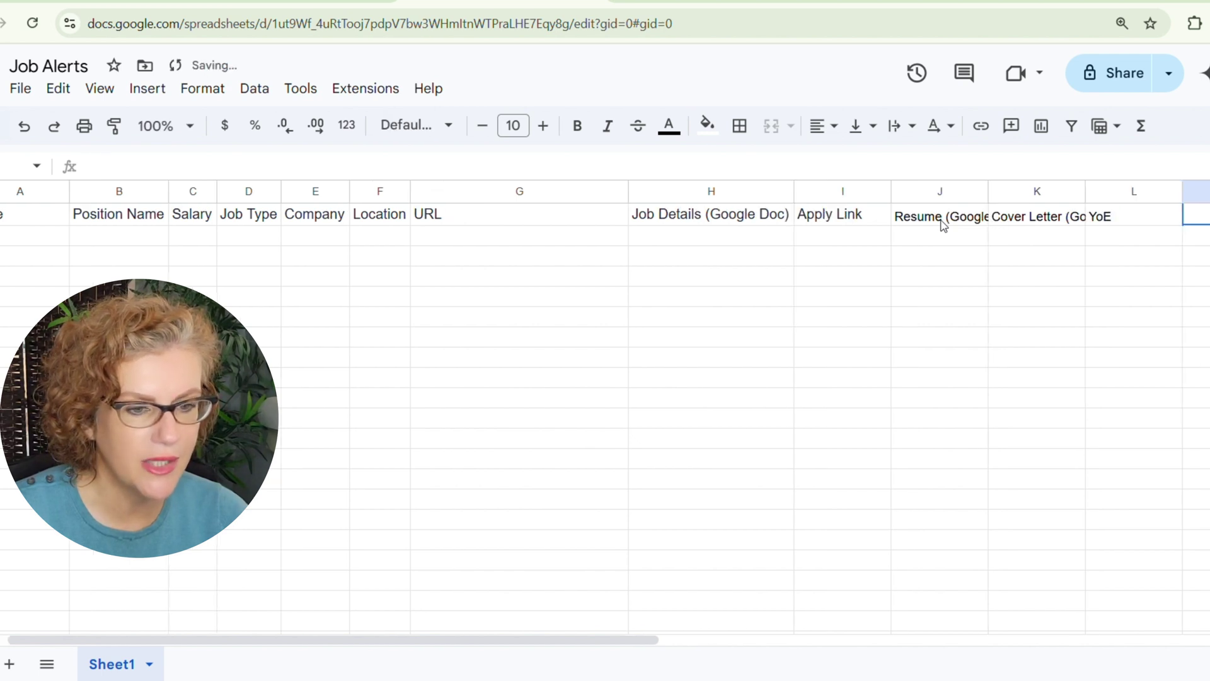
pyautogui.write('Applied')
pyautogui.press('Return')
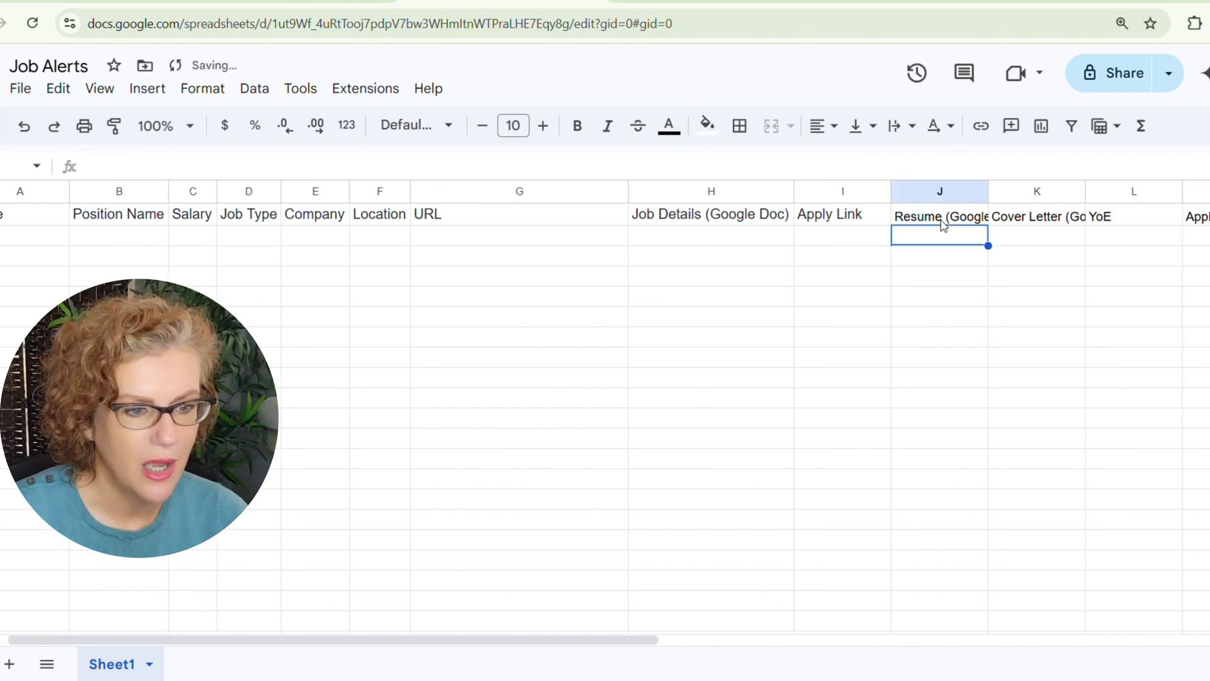
pyautogui.click(1194, 235)
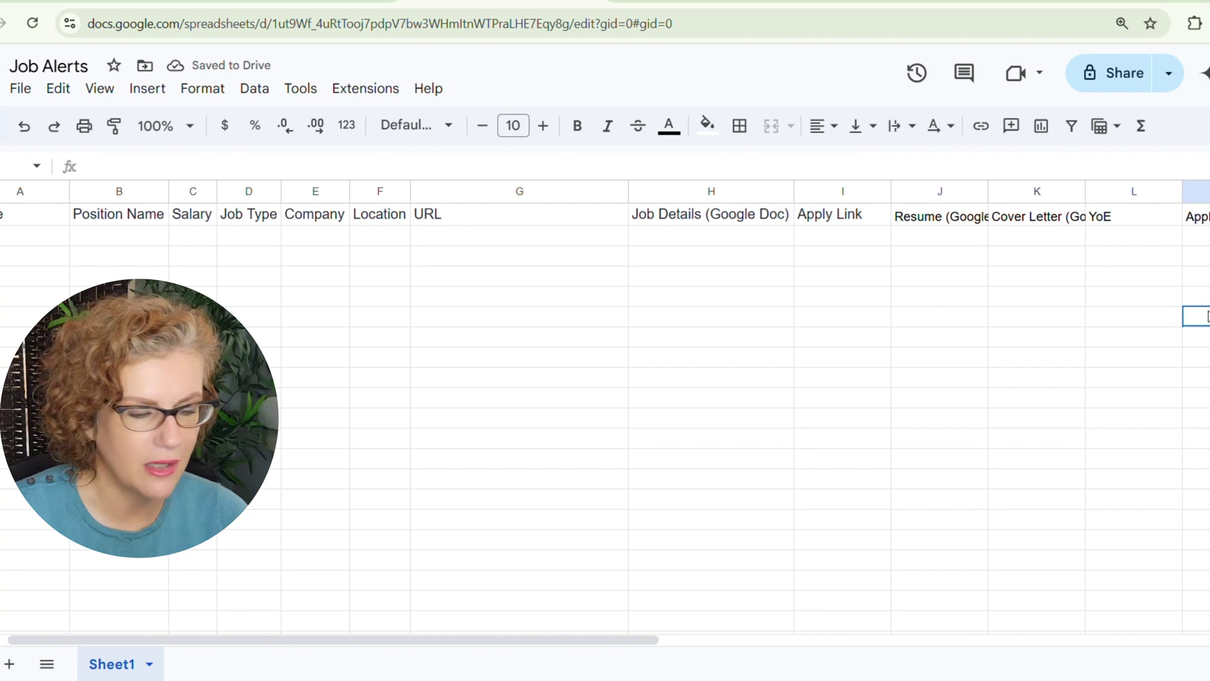
# Narrow the URL column G to roughly half its width
pyautogui.moveTo(622, 639); pyautogui.dragTo(370, 642)
pyautogui.click(338, 436)
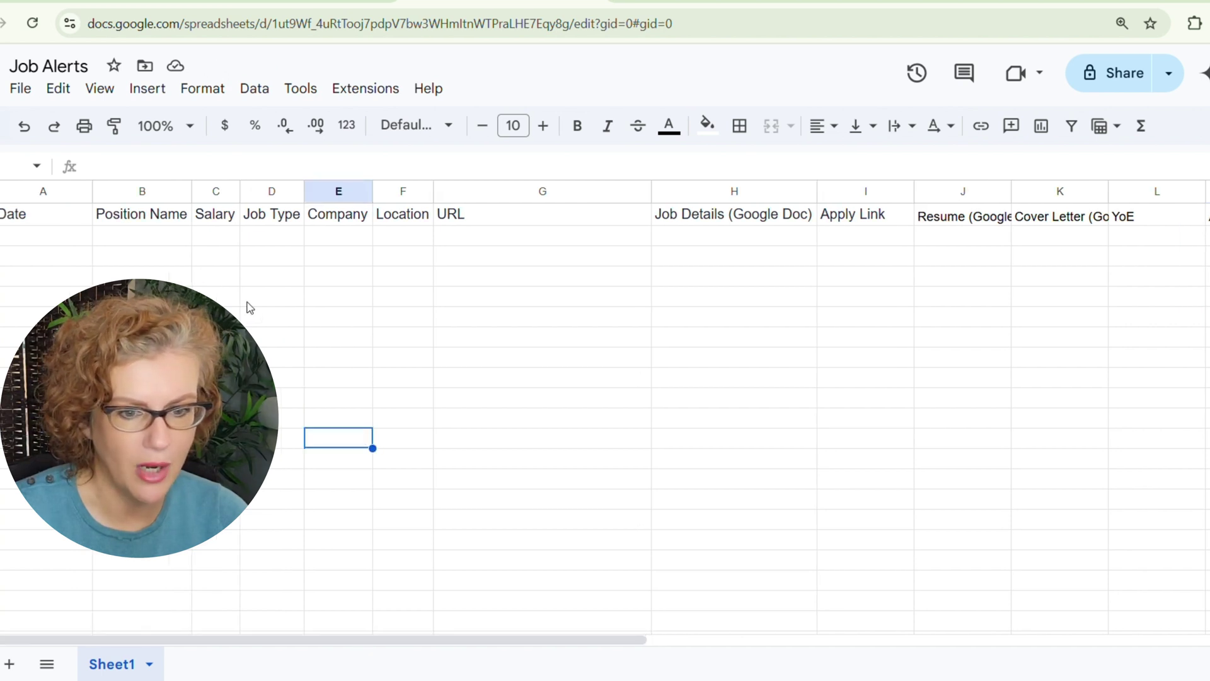
pyautogui.click(678, 217)
pyautogui.moveTo(651, 191); pyautogui.dragTo(554, 191)
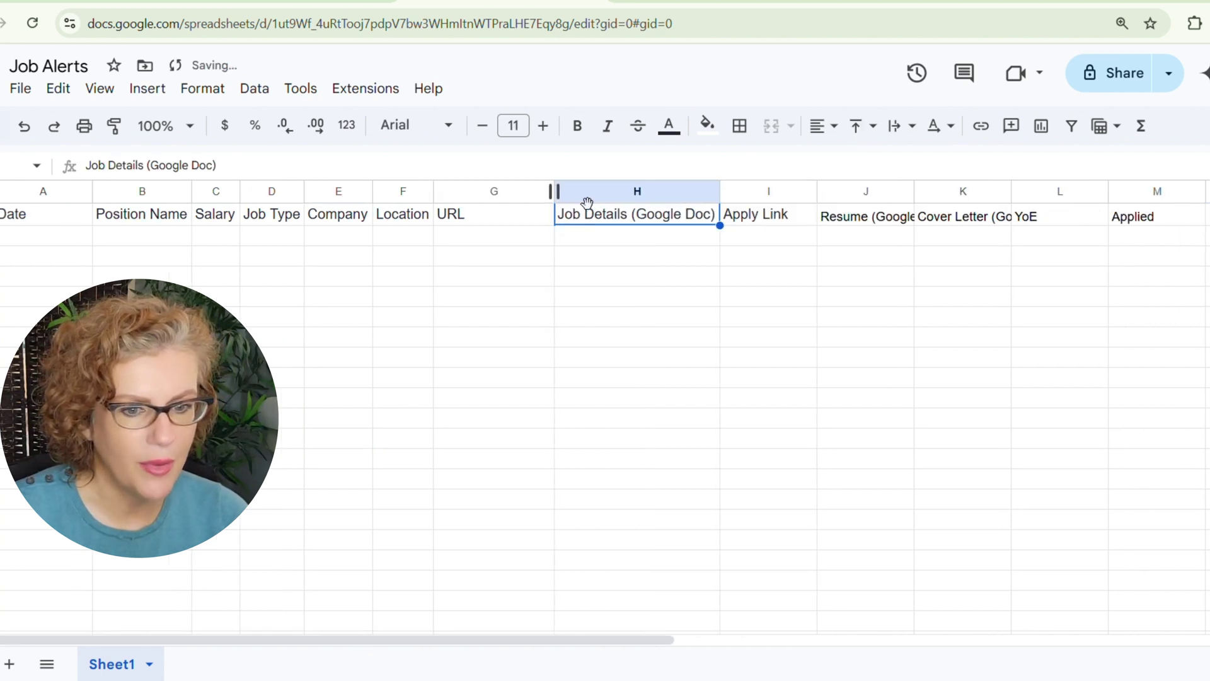
# Copy the Job Details header's formatting onto the headers from Resume through Applied in J1:M1
pyautogui.click(113, 125)
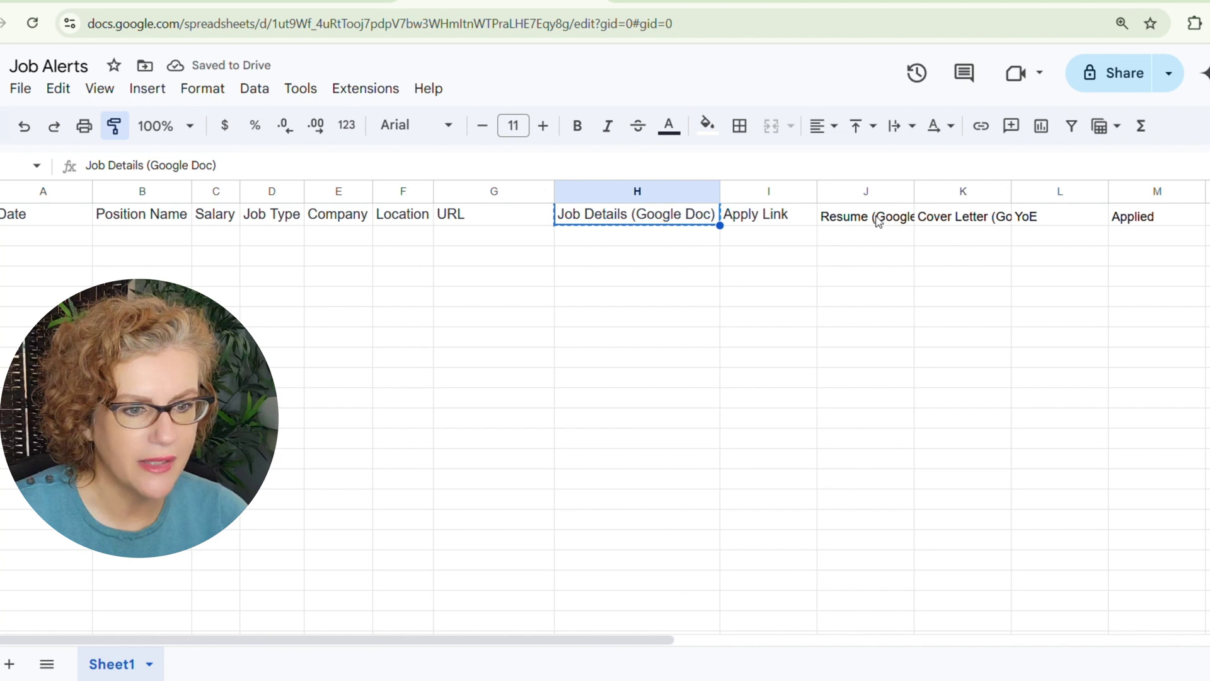
pyautogui.moveTo(878, 221); pyautogui.dragTo(1157, 218)
pyautogui.click(1060, 296)
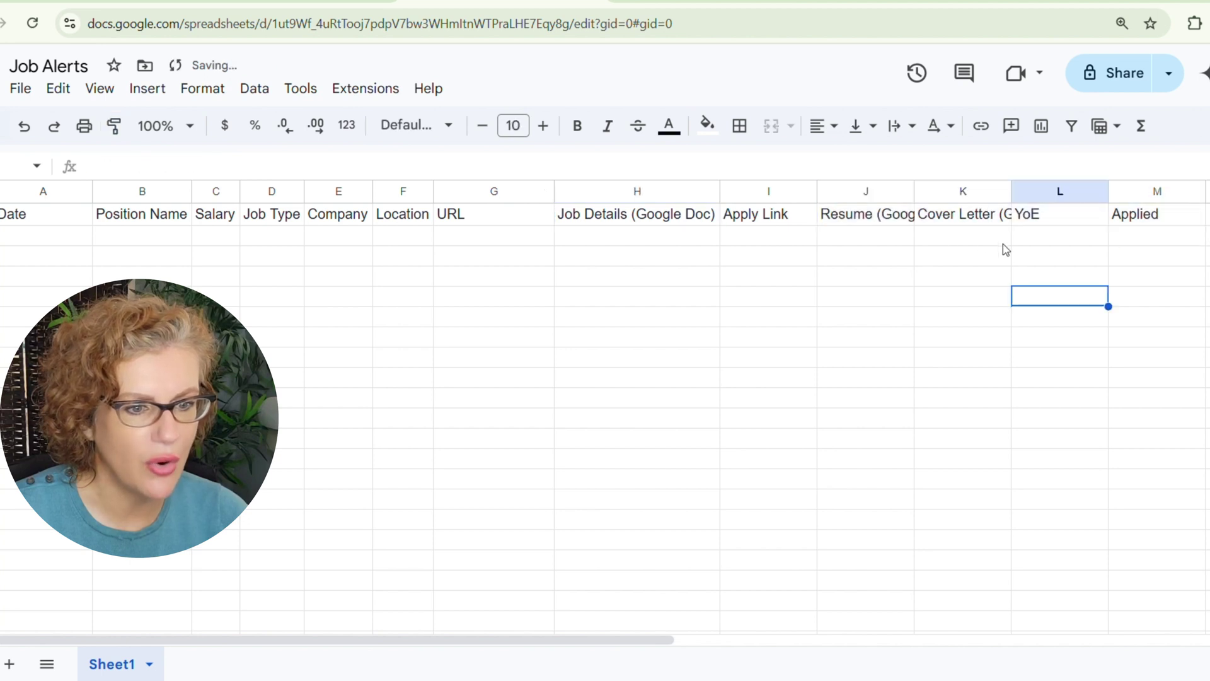
# Fit the widths of the Resume and Cover Letter columns to their header texts
pyautogui.doubleClick(1011, 191)
pyautogui.doubleClick(914, 191)
pyautogui.click(910, 273)
pyautogui.click(1067, 218)
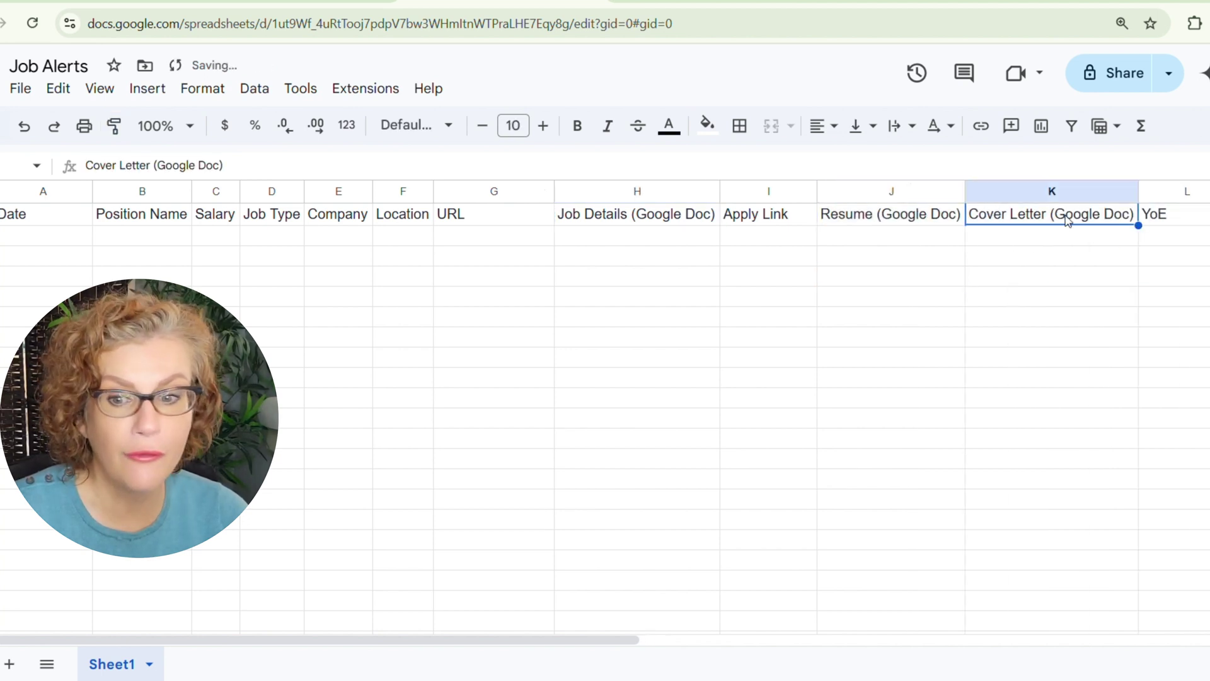
pyautogui.click(888, 221)
pyautogui.click(489, 232)
pyautogui.click(35, 216)
pyautogui.click(29, 255)
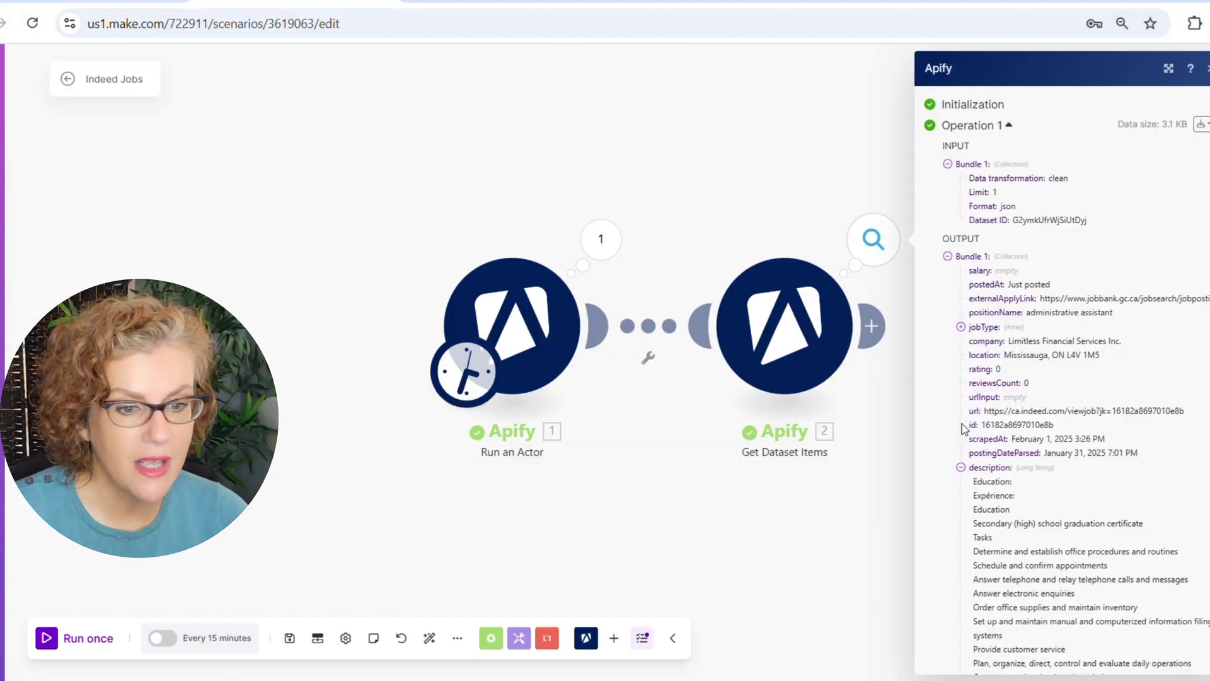
# In the Make scenario, add a Google Sheets Add a Row module after the Apify Get Dataset Items module
pyautogui.click(824, 505)
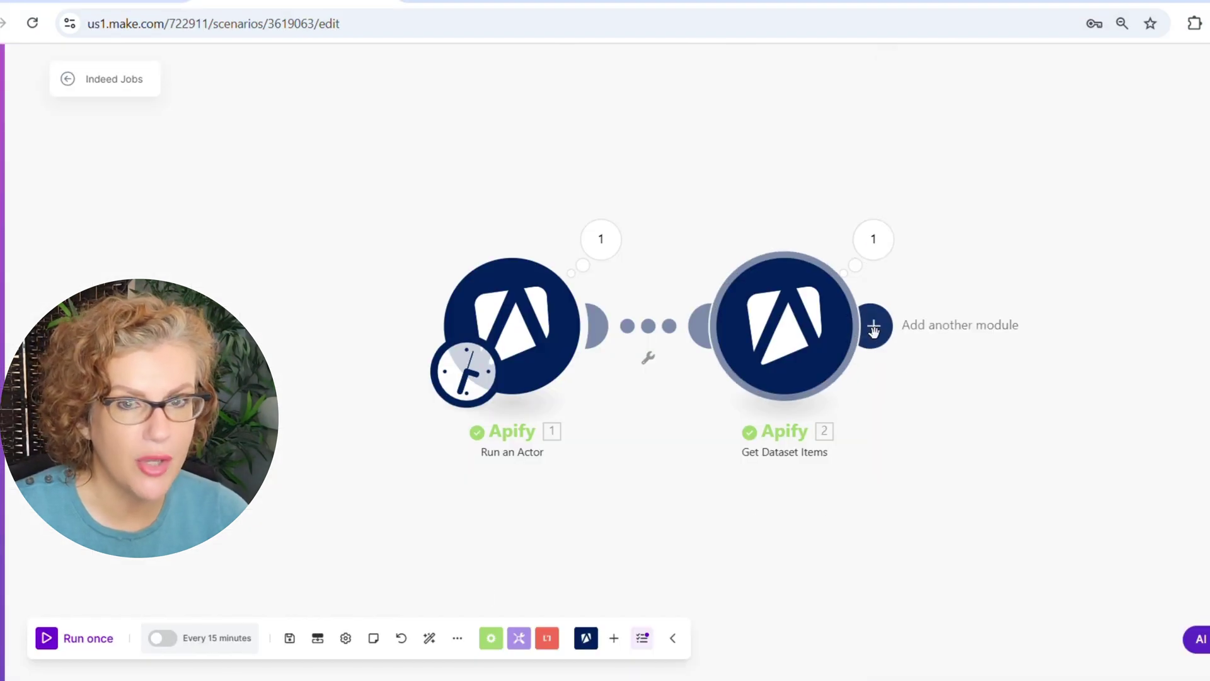
pyautogui.click(871, 326)
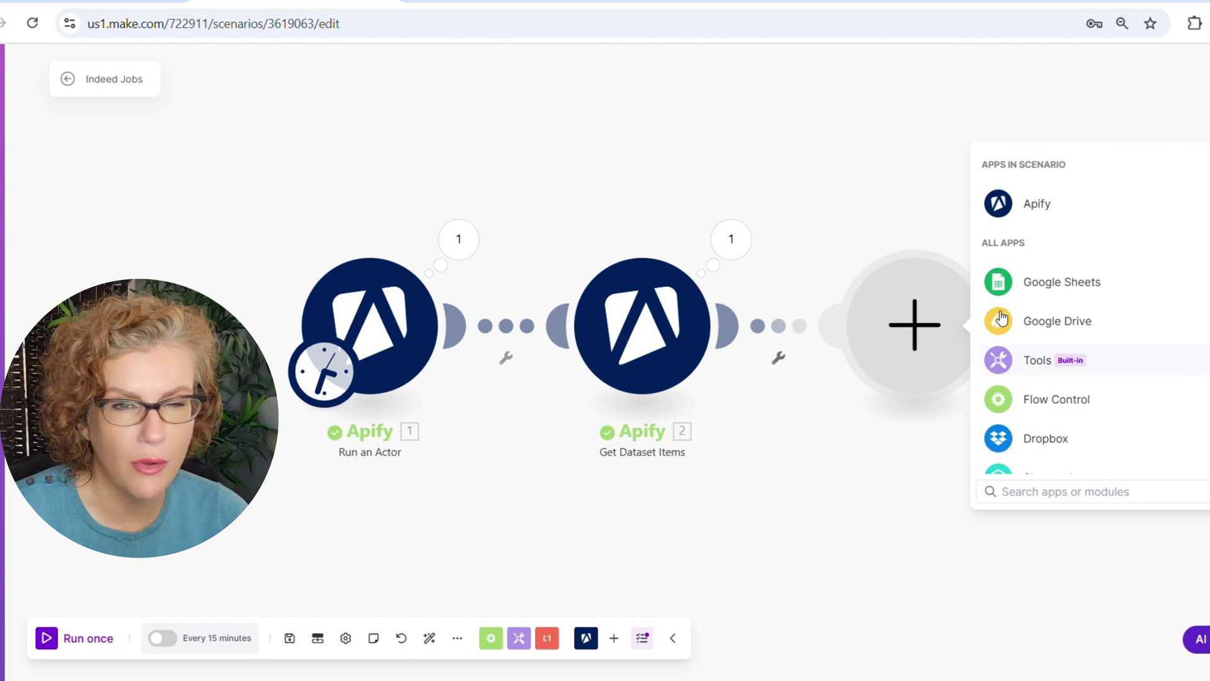
pyautogui.click(1062, 283)
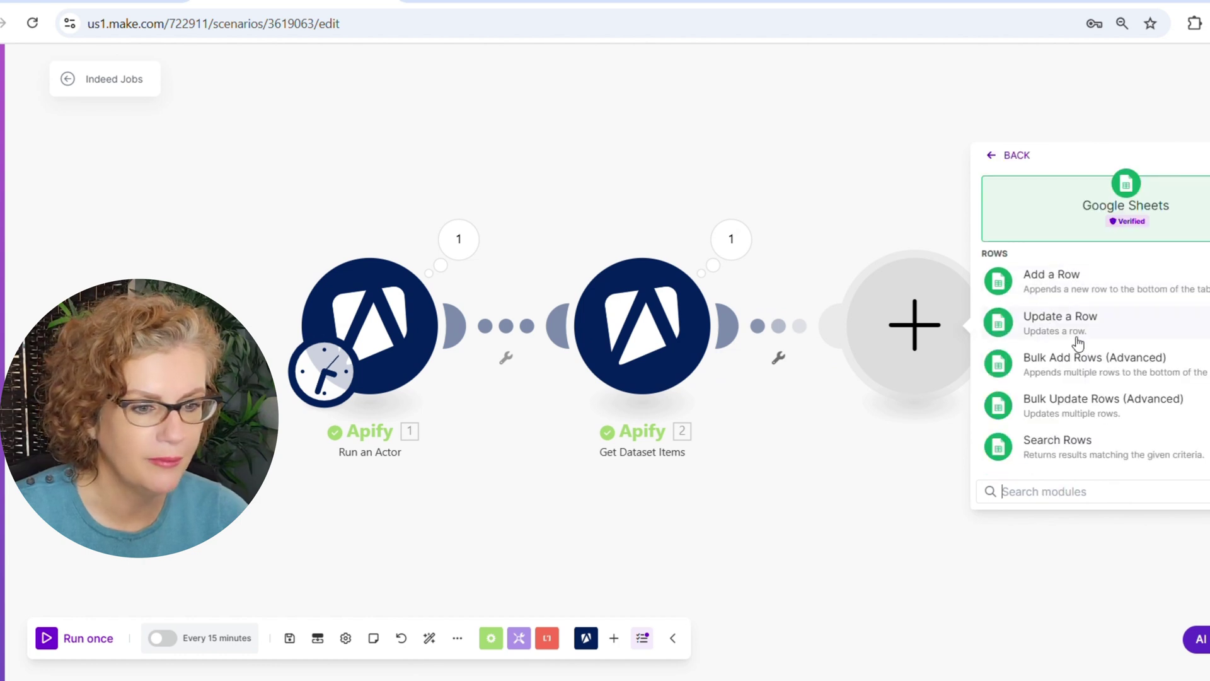
pyautogui.click(1070, 286)
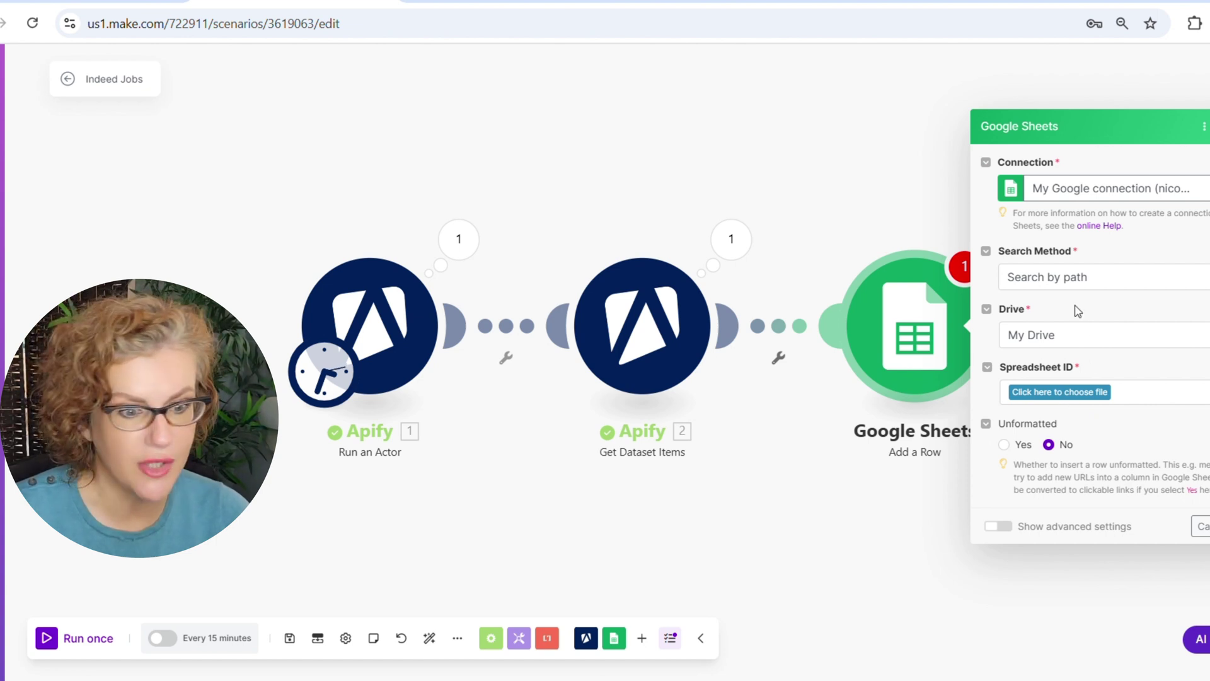
# Set the module's Google connection to the second listed account and target Sheet1 of the Job Alerts spreadsheet
pyautogui.click(1119, 201)
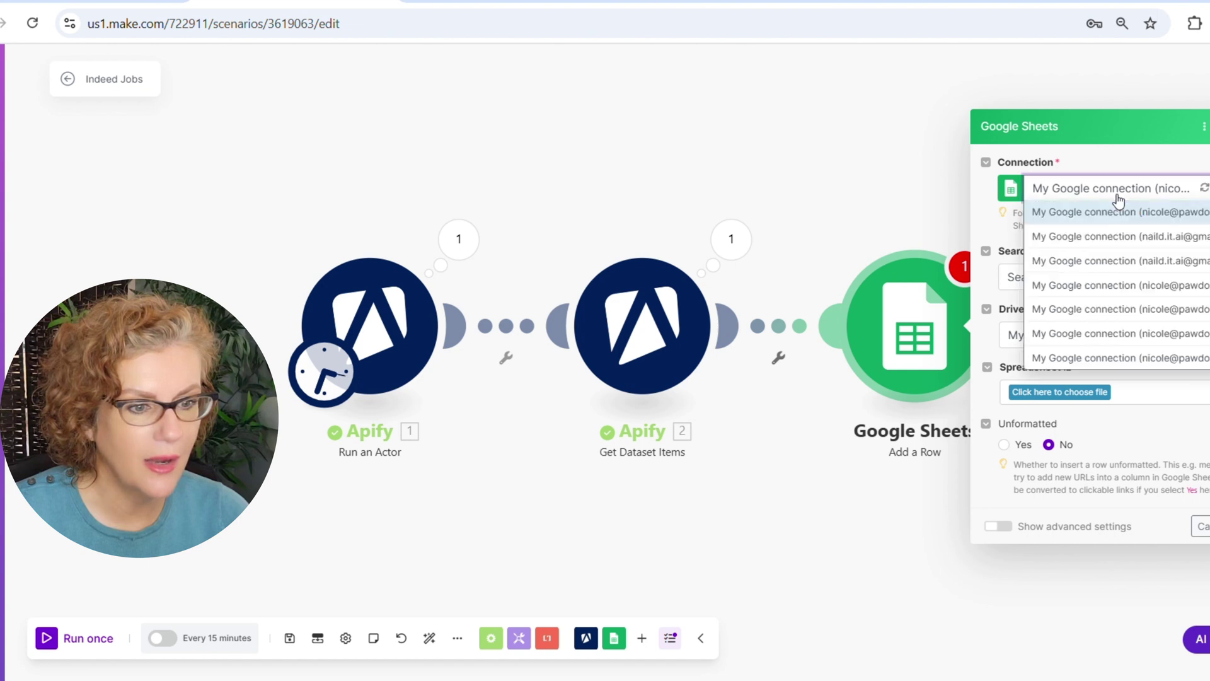
pyautogui.click(1122, 238)
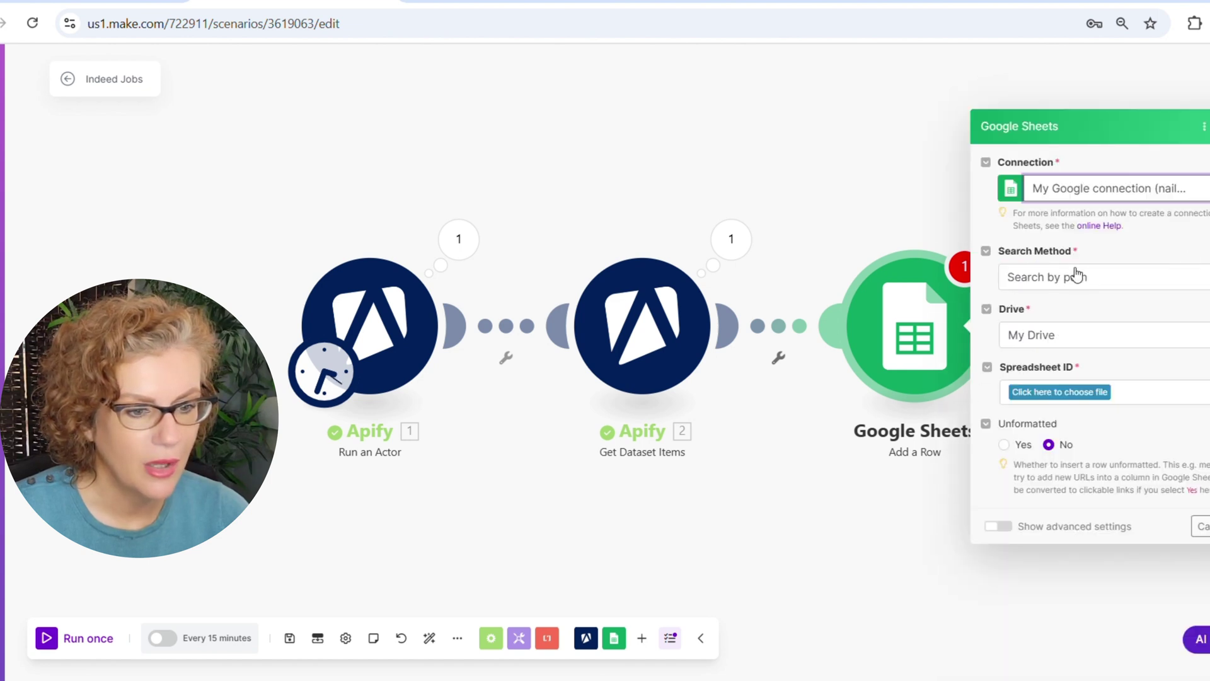
pyautogui.click(1034, 393)
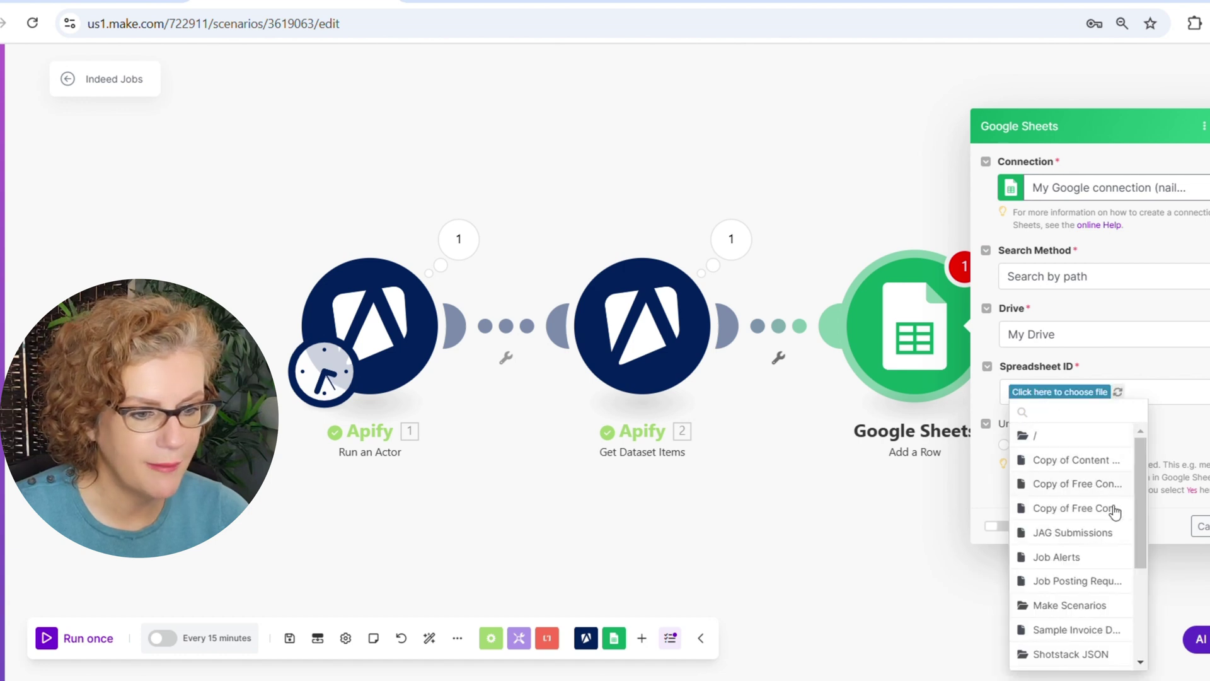
pyautogui.click(1057, 557)
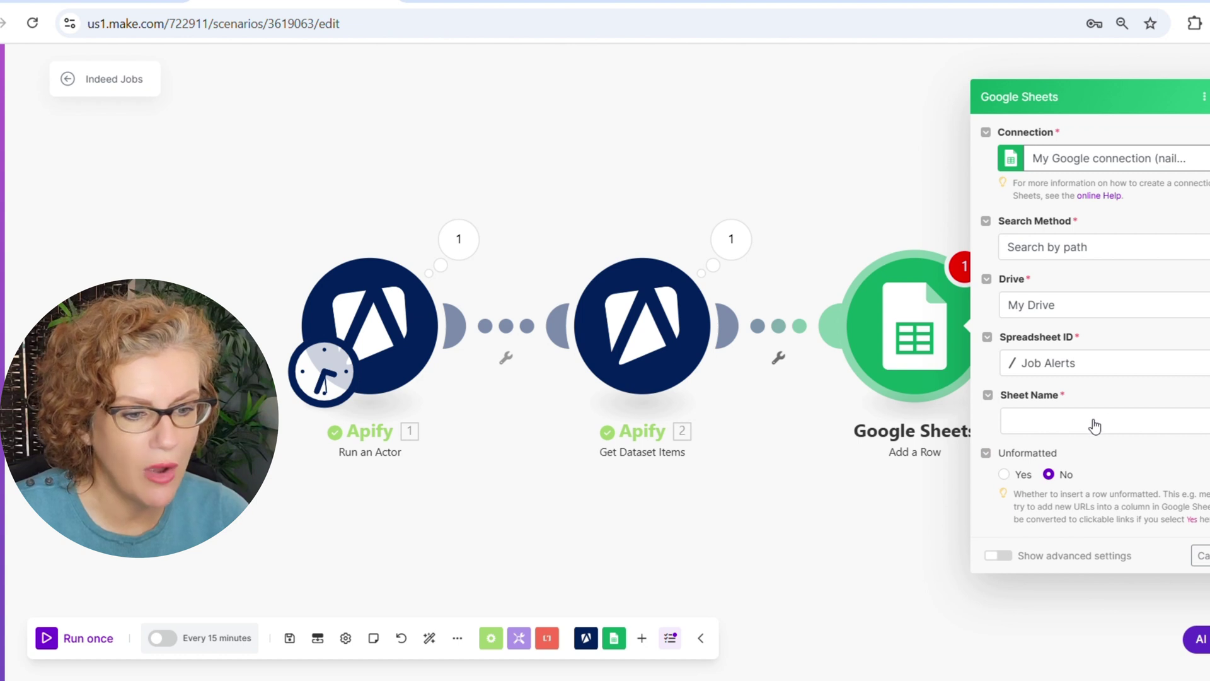
pyautogui.click(1094, 426)
pyautogui.click(1065, 446)
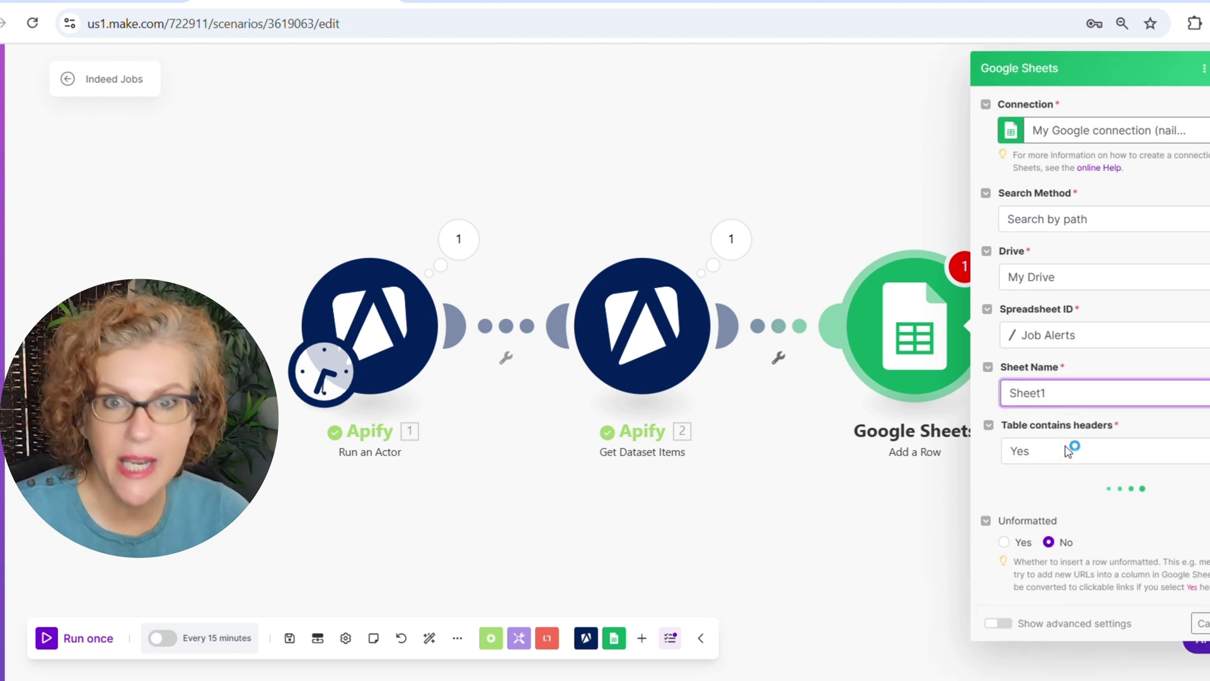
# Map Date (A) to postingDateParsed and Position Name (B) to positionName from the Get Dataset Items output
pyautogui.scroll(-4, 1125, 445)
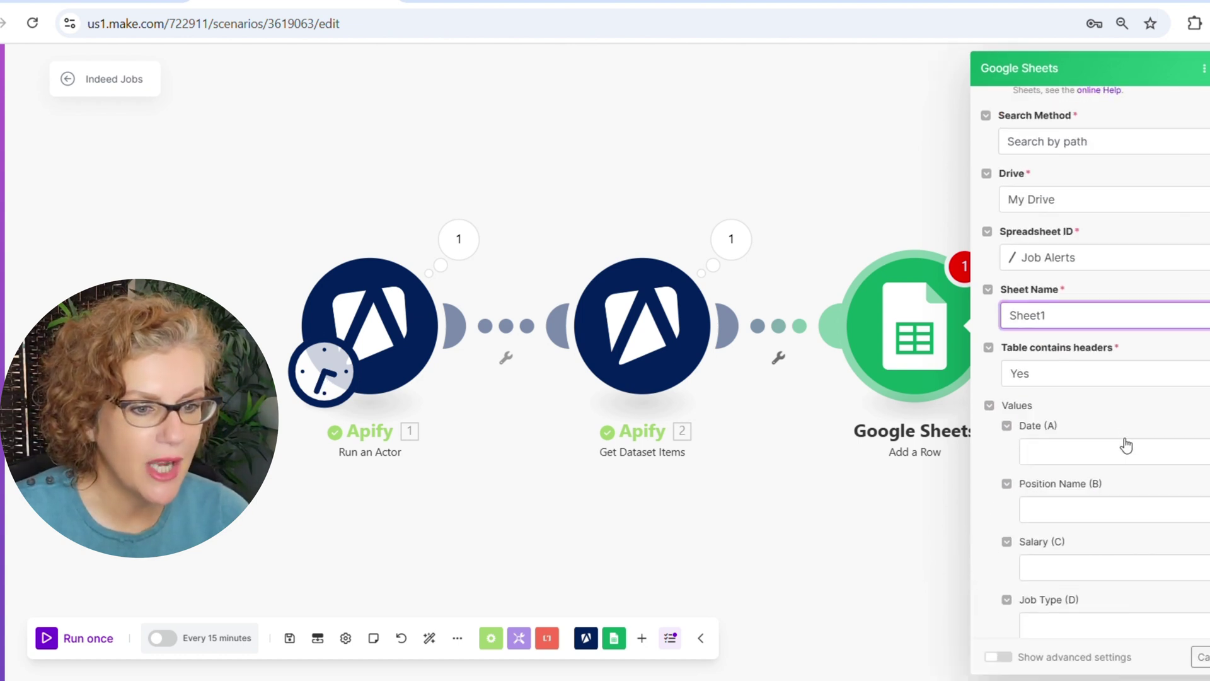
pyautogui.scroll(-5, 1098, 445)
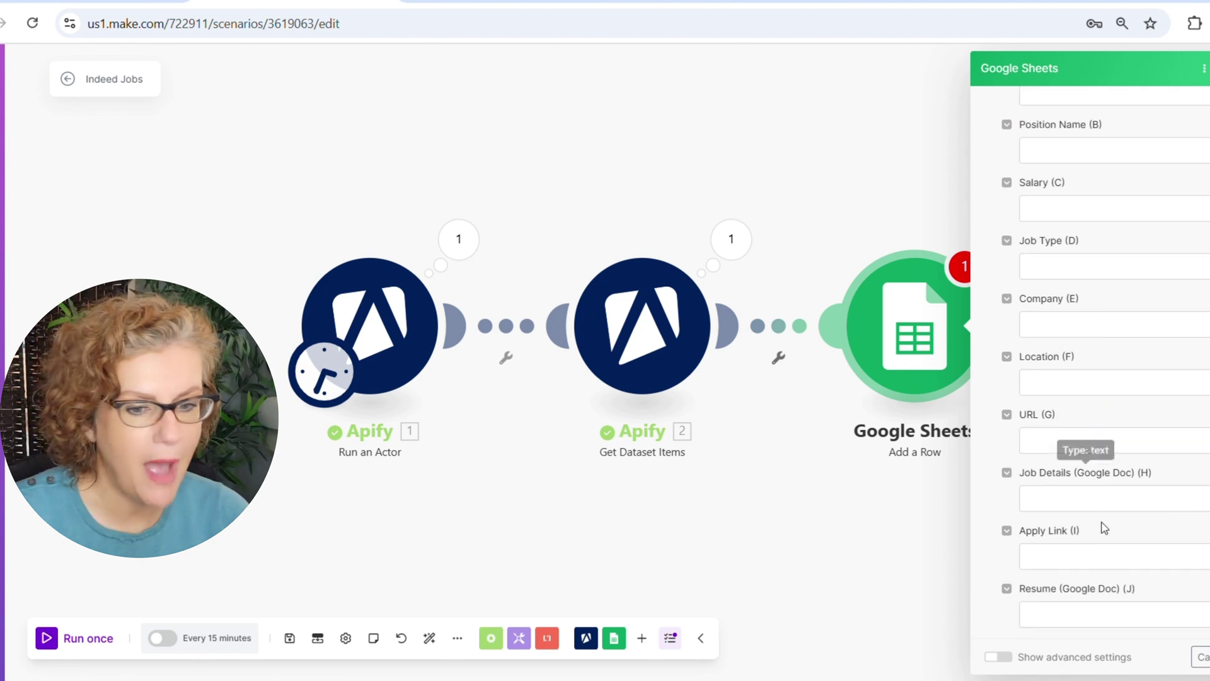
pyautogui.scroll(-2, 1100, 596)
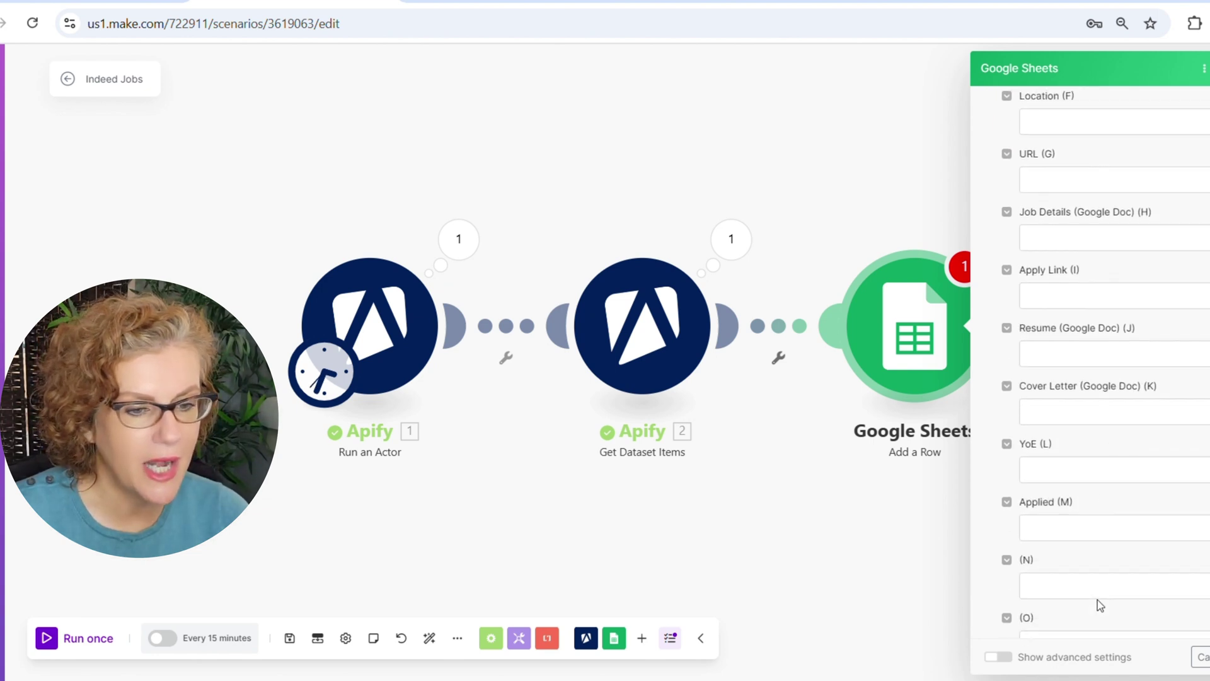
pyautogui.scroll(7, 1098, 595)
pyautogui.scroll(2, 1096, 594)
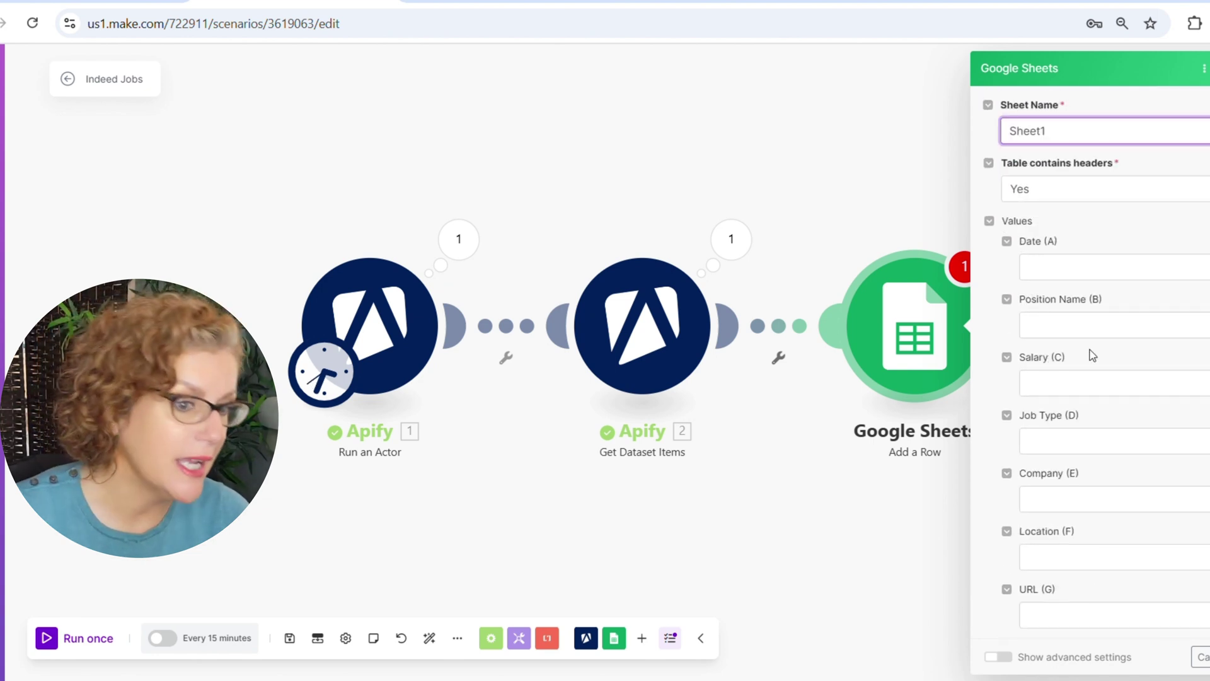
pyautogui.click(1053, 266)
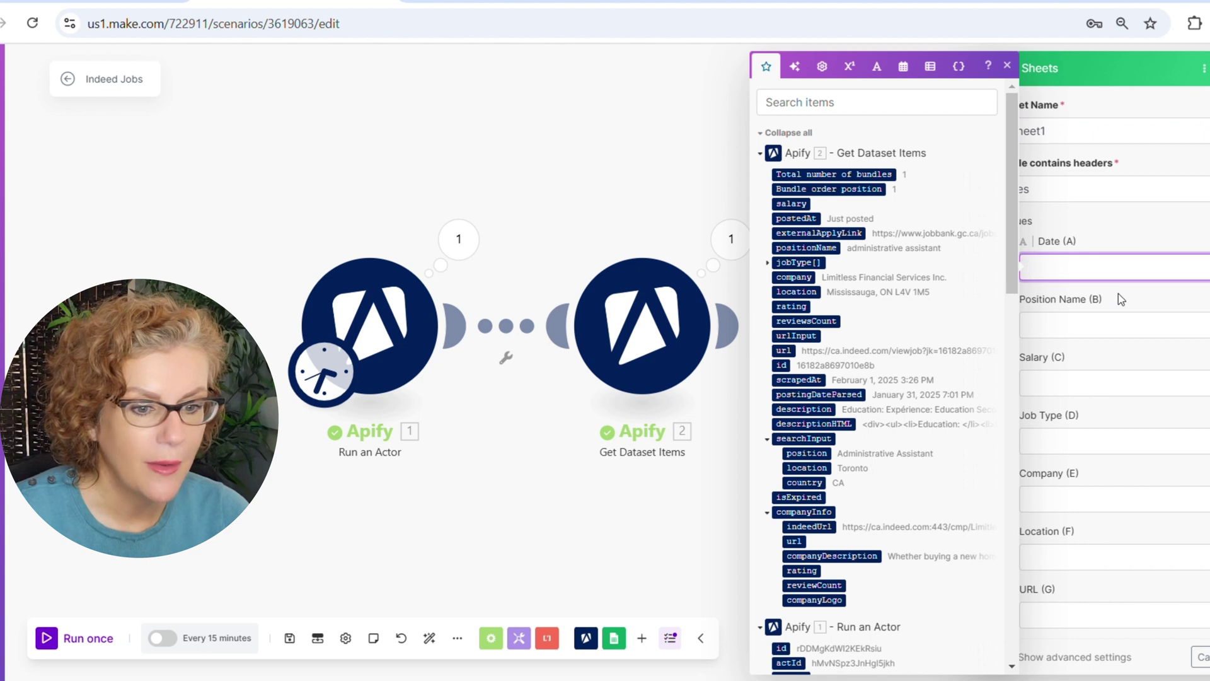
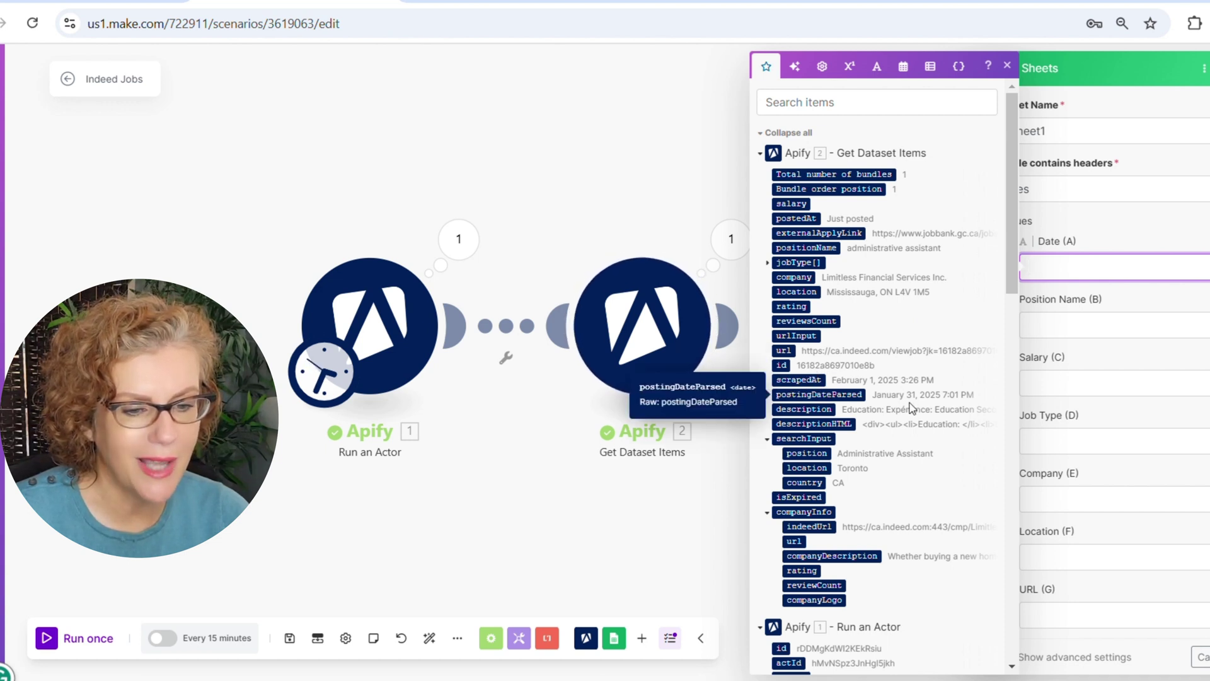
pyautogui.click(852, 394)
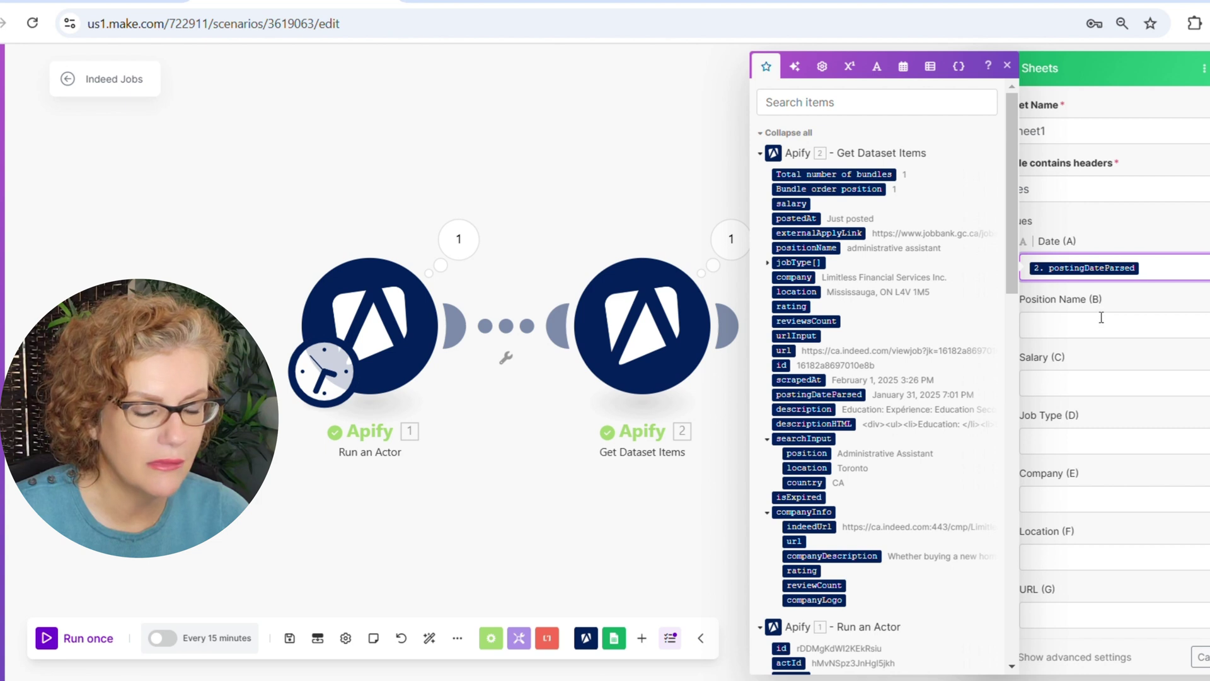
pyautogui.click(1097, 323)
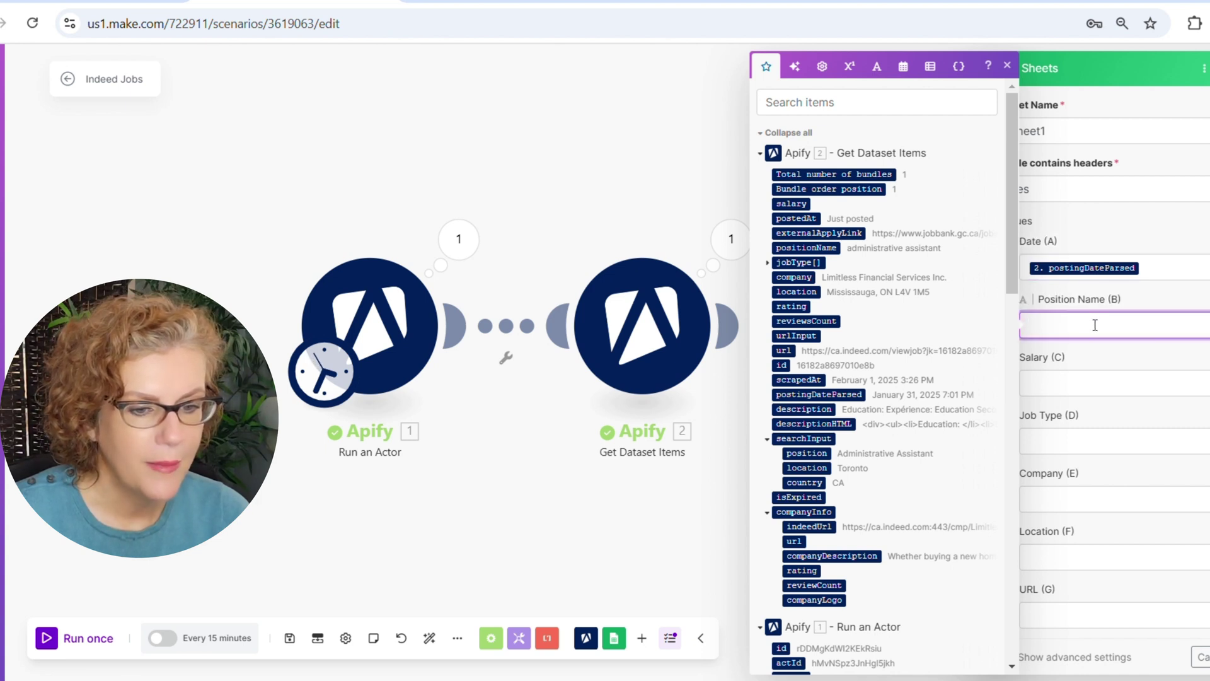
pyautogui.click(820, 248)
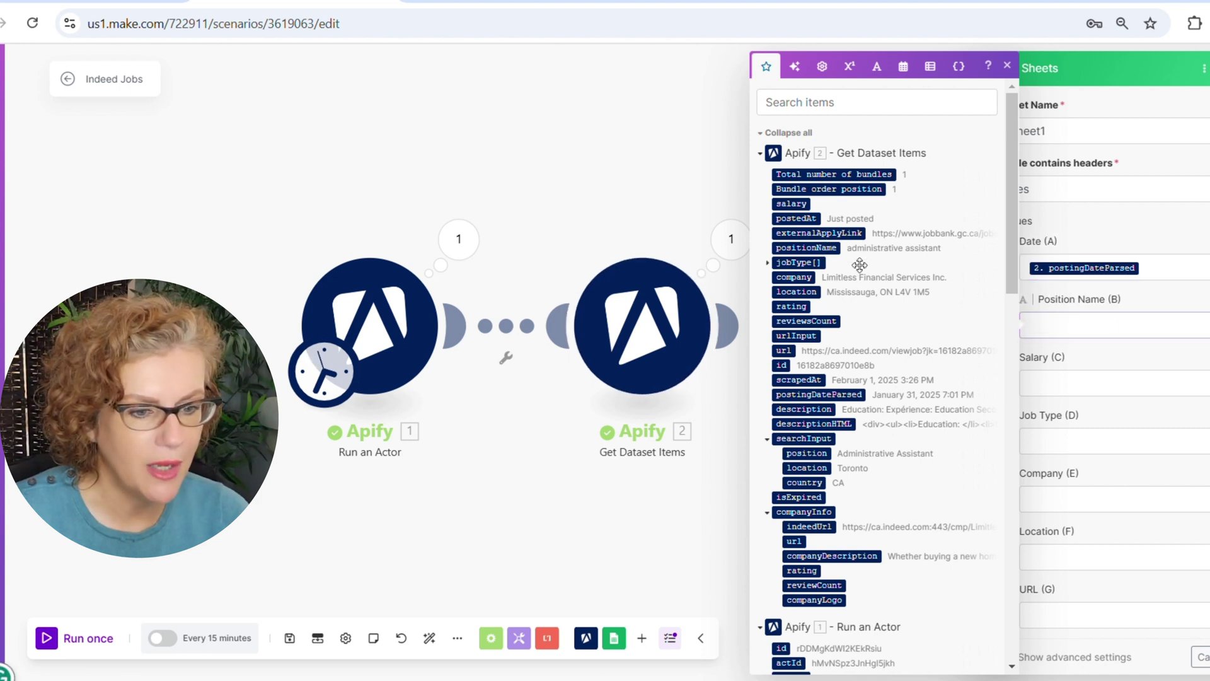
# Map Salary (C) to salary and Job Type (D) to the first jobType item from the Get Dataset Items output
pyautogui.click(1083, 385)
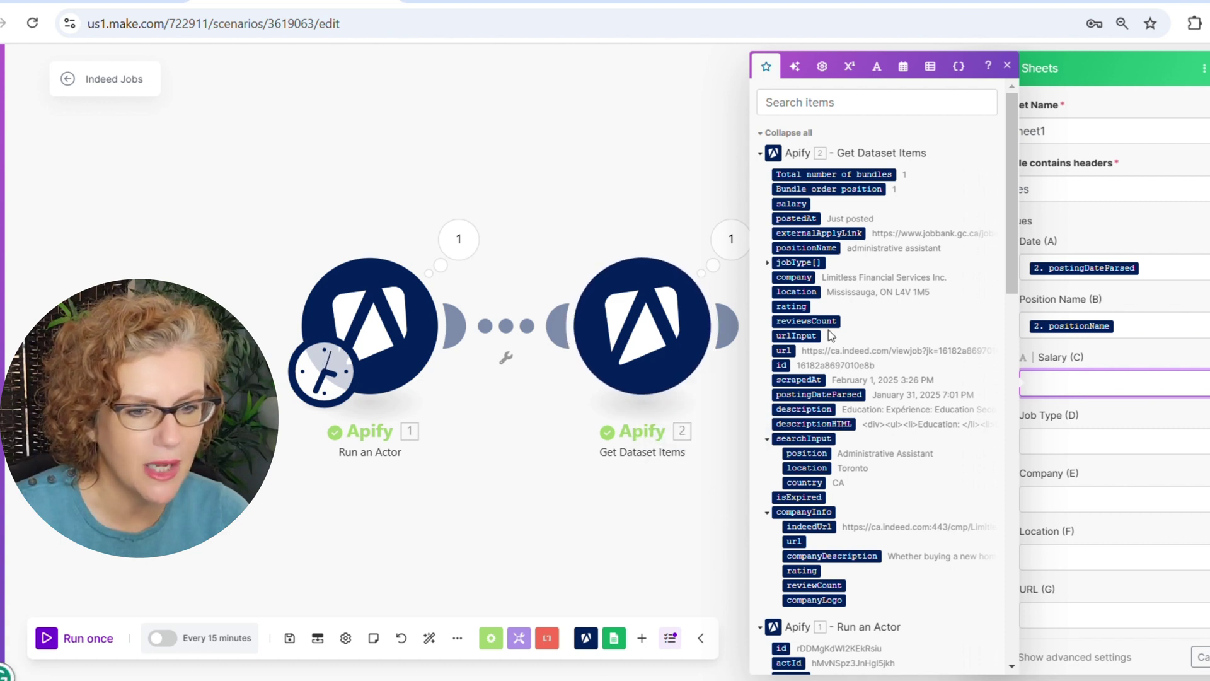
pyautogui.click(799, 204)
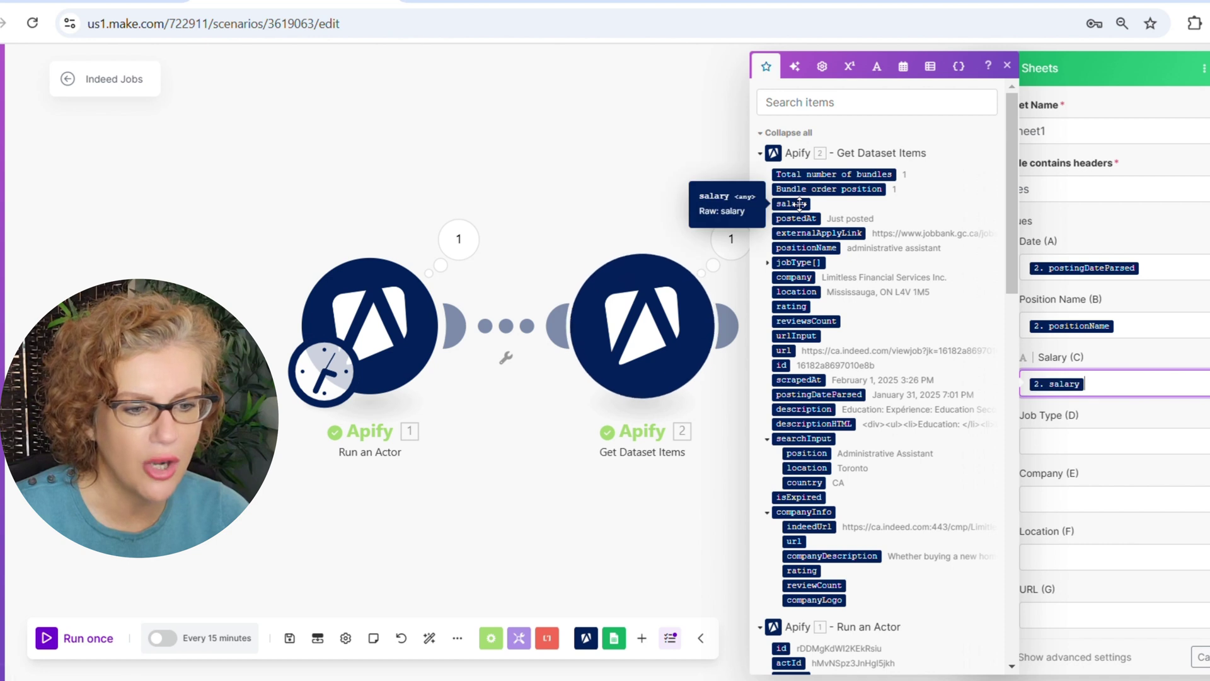
pyautogui.click(1078, 447)
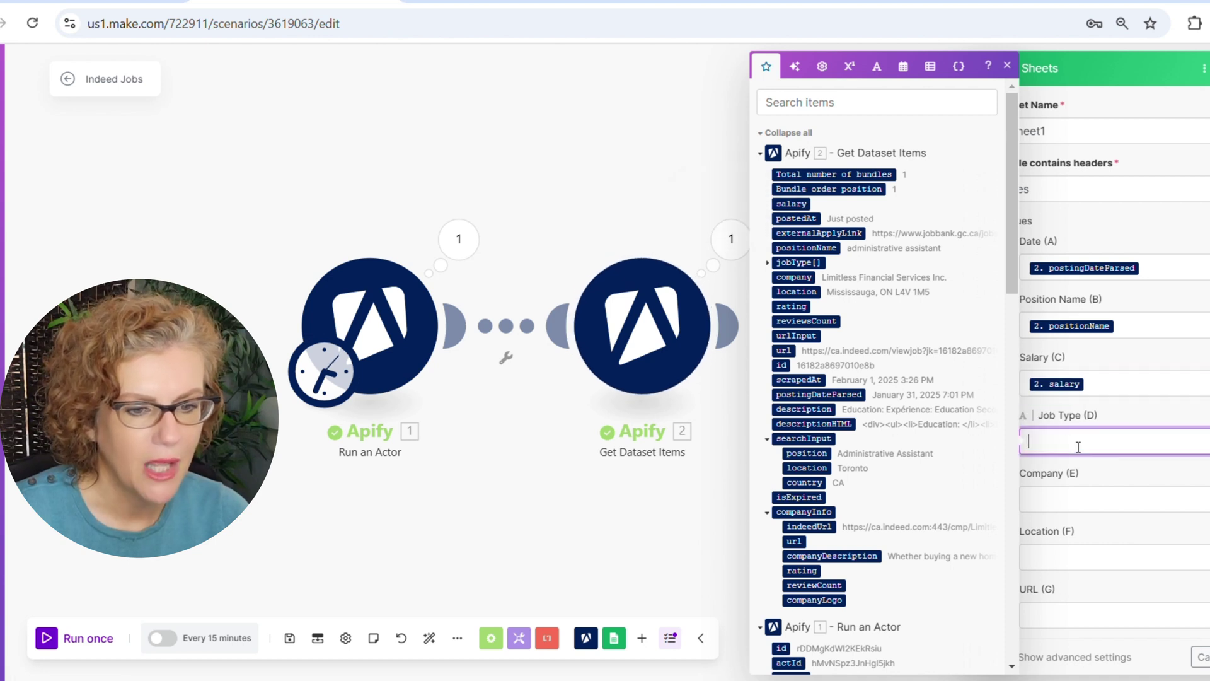
pyautogui.click(769, 263)
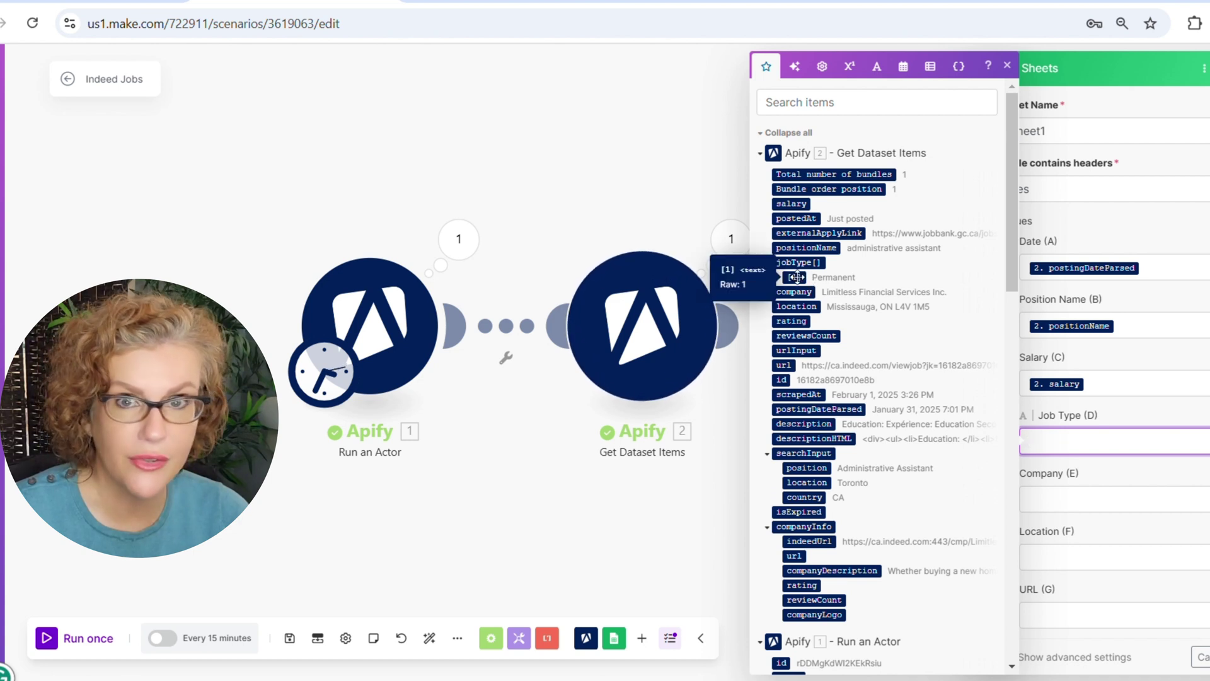
pyautogui.click(796, 277)
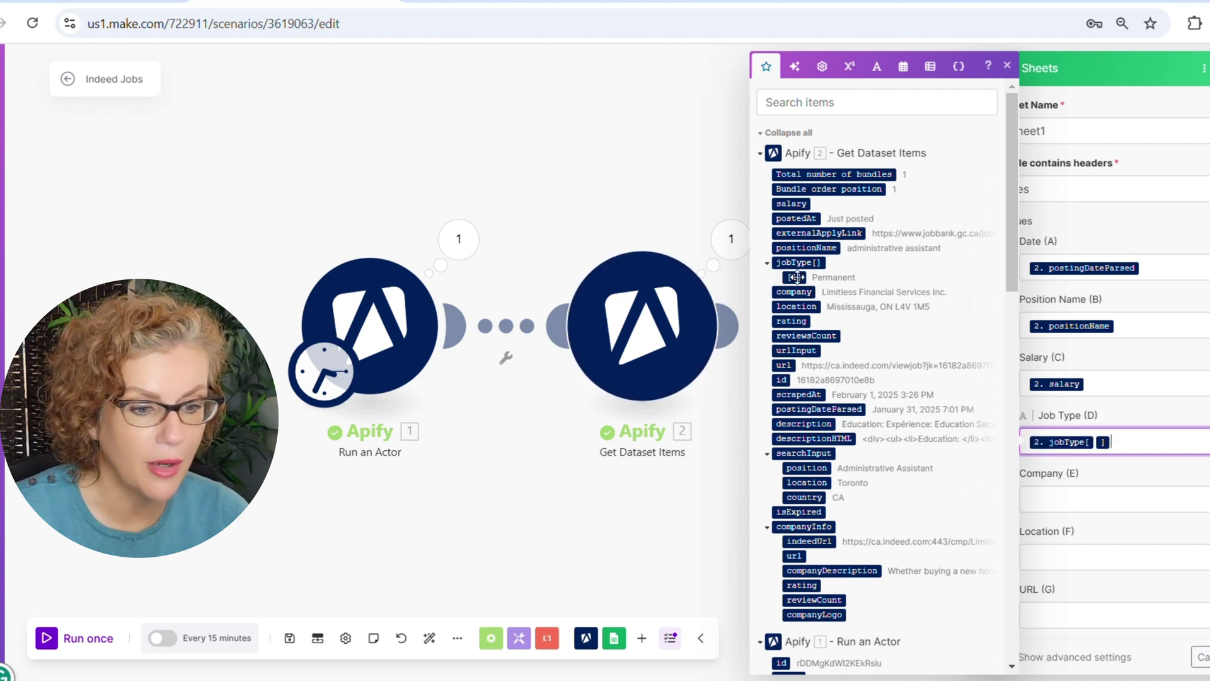
# Map Company (E) to company and Location (F) to location from the Get Dataset Items output
pyautogui.click(1083, 502)
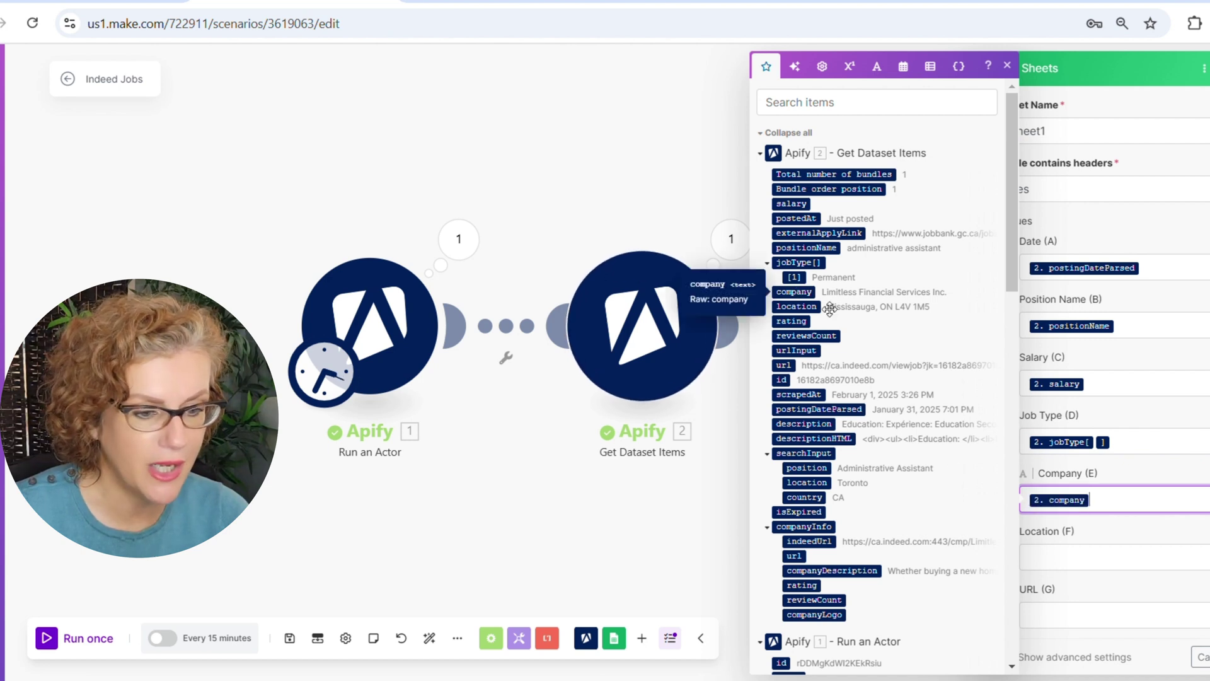
pyautogui.click(793, 292)
pyautogui.scroll(-2, 1170, 504)
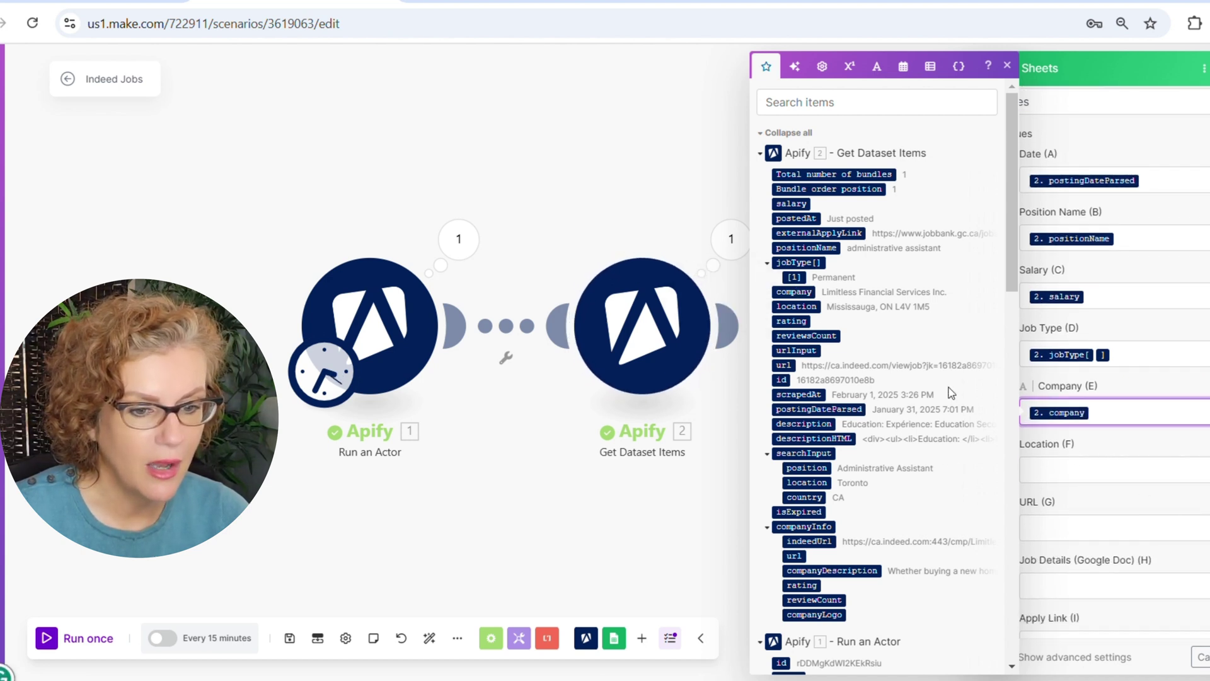
pyautogui.click(799, 306)
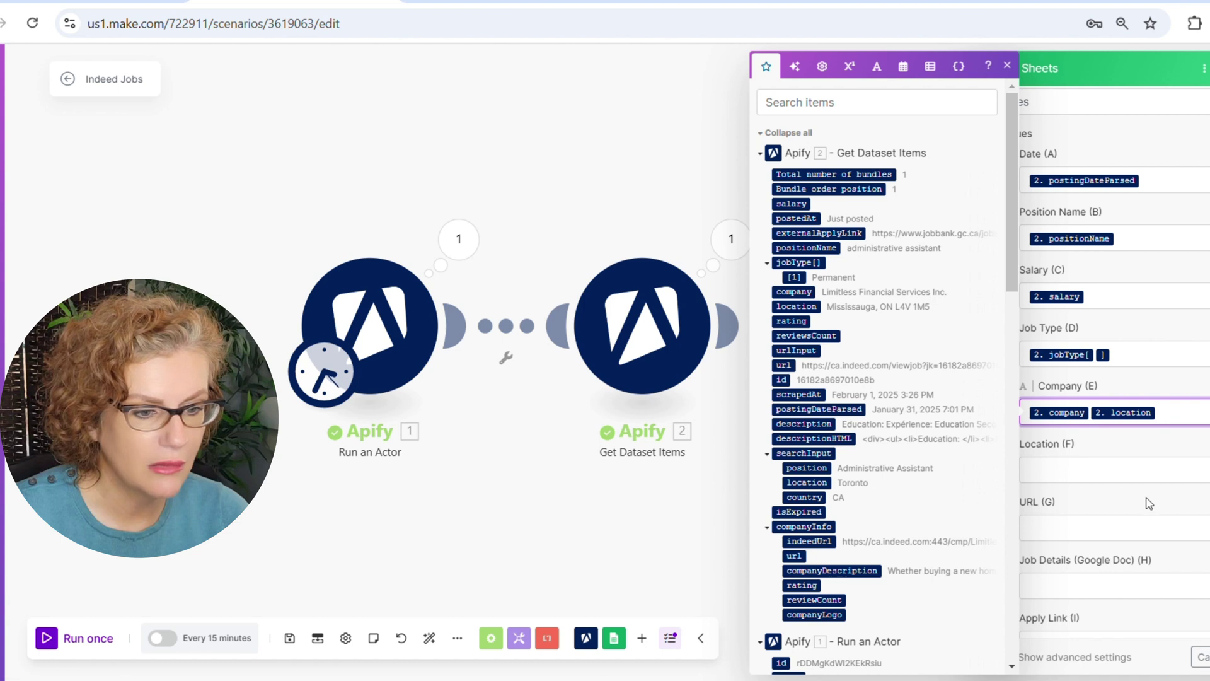
pyautogui.press('BackSpace')
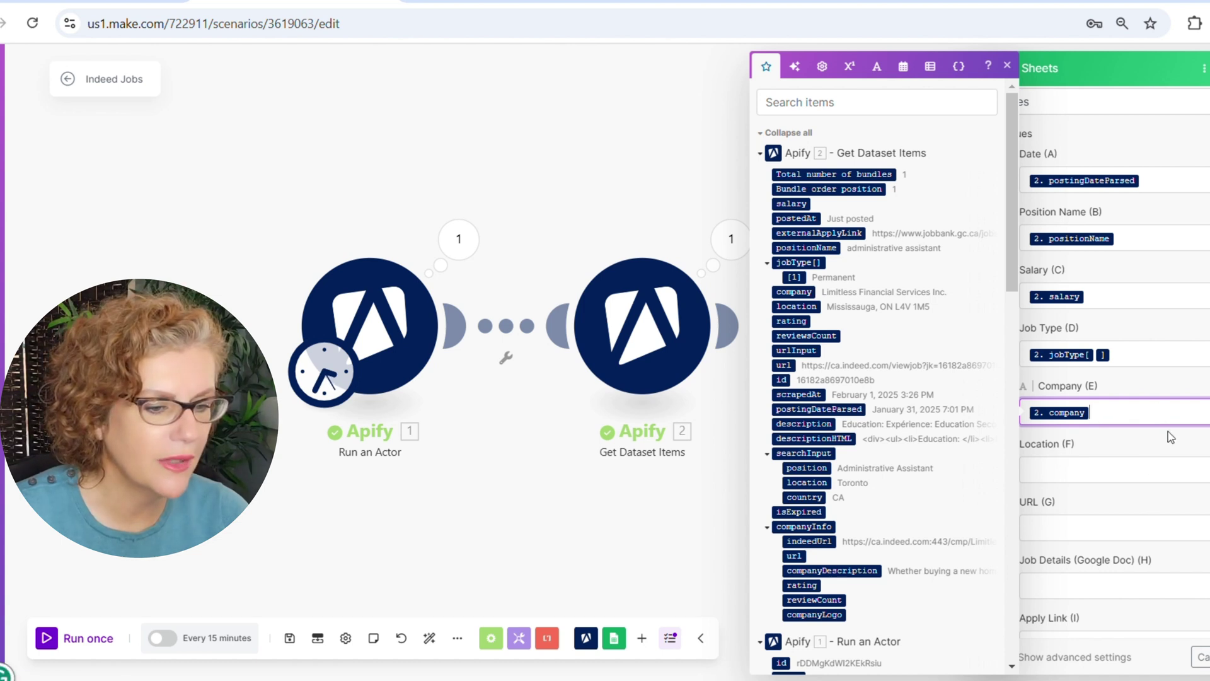
pyautogui.click(1110, 467)
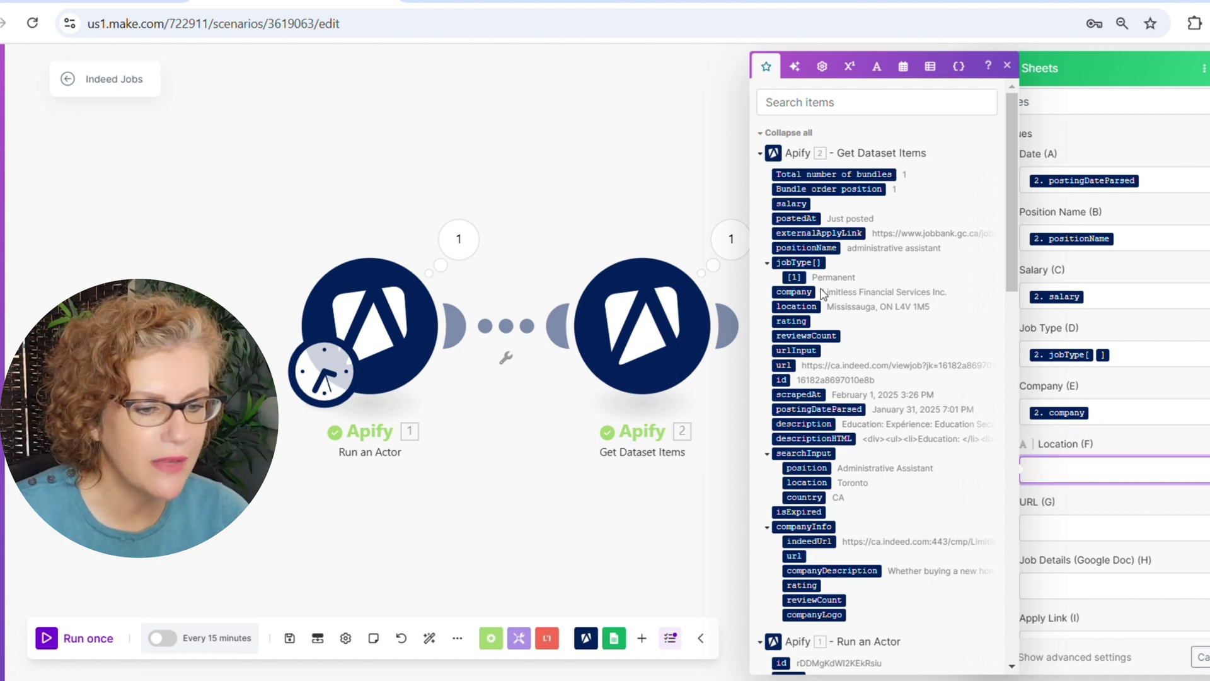
pyautogui.click(797, 307)
# Map URL (G) to the main url item of the Get Dataset Items output
pyautogui.scroll(-2, 1128, 479)
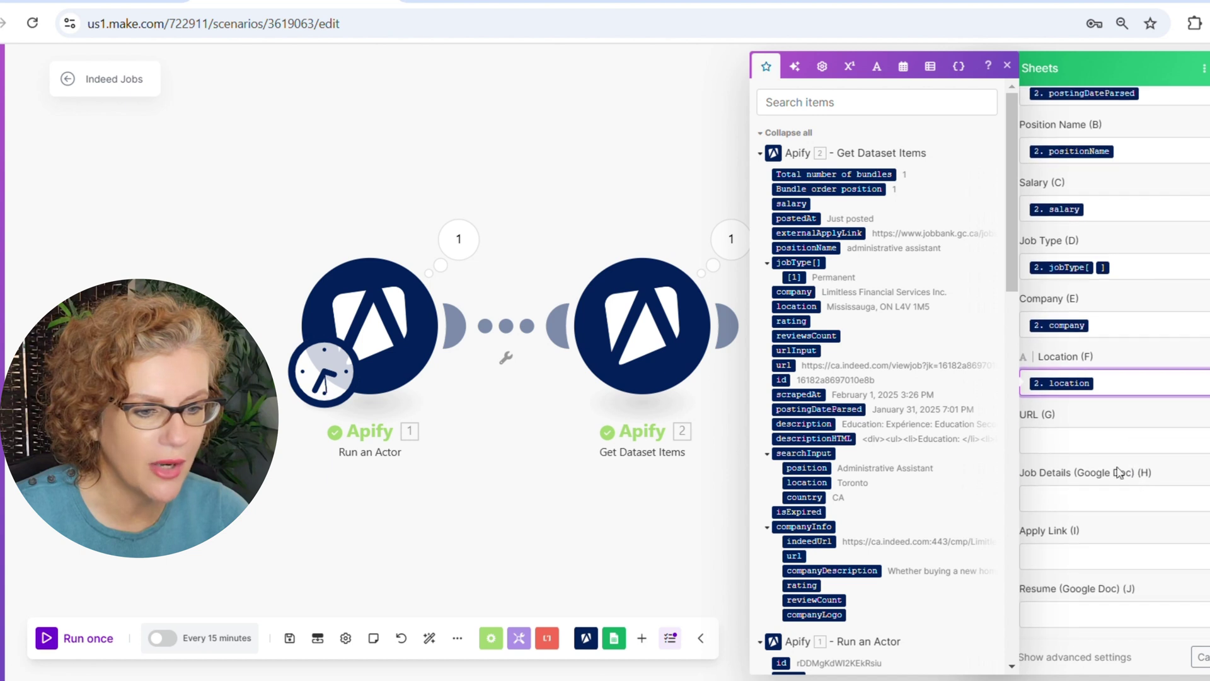
pyautogui.click(1079, 437)
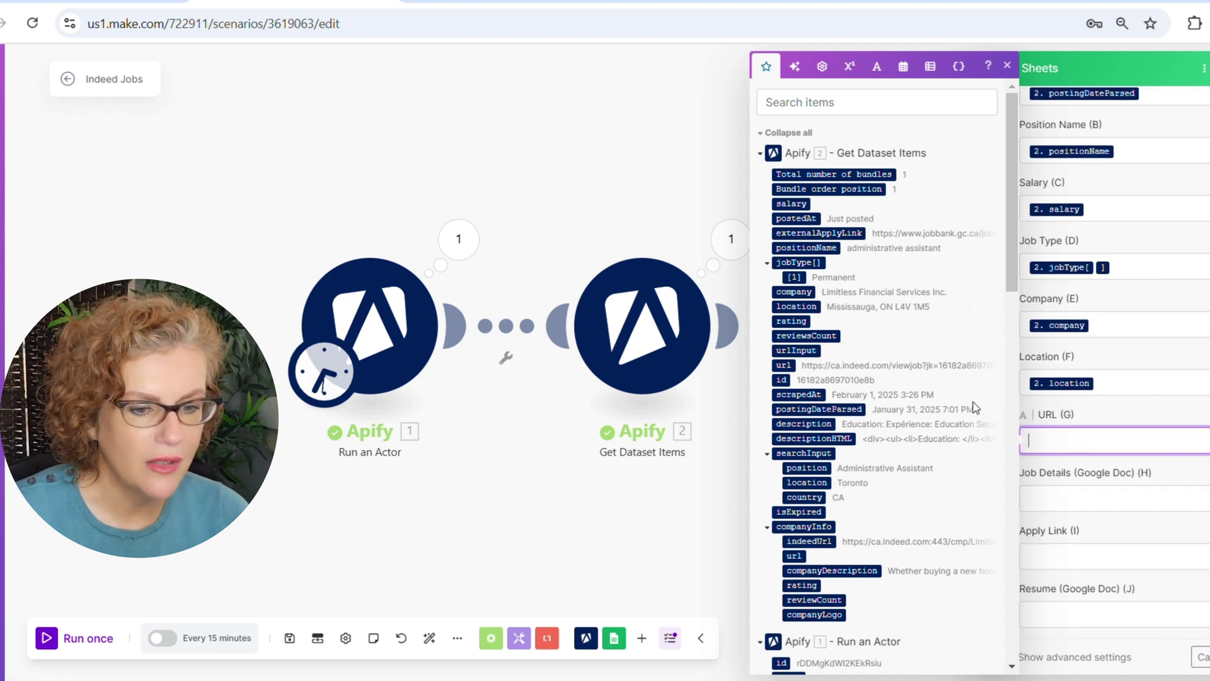
pyautogui.click(783, 365)
# Find the mapping item matching "appl" and map Apply Link (I) to externalApplyLink
pyautogui.scroll(-2, 1071, 403)
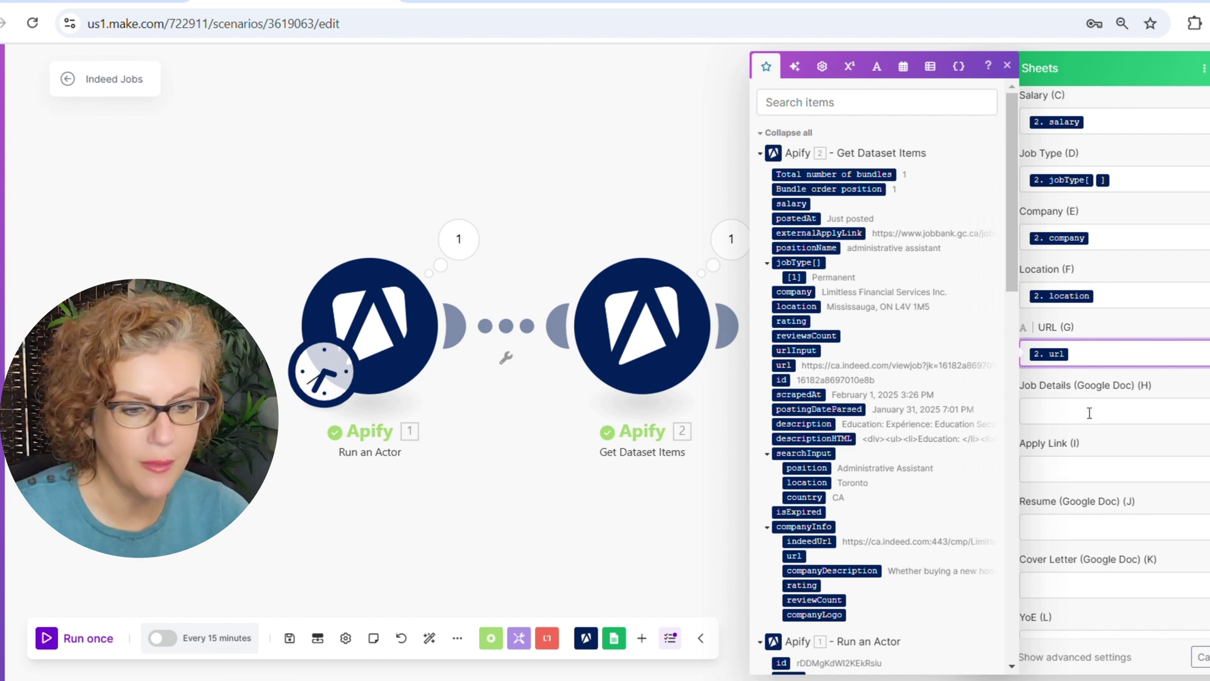
pyautogui.click(1128, 416)
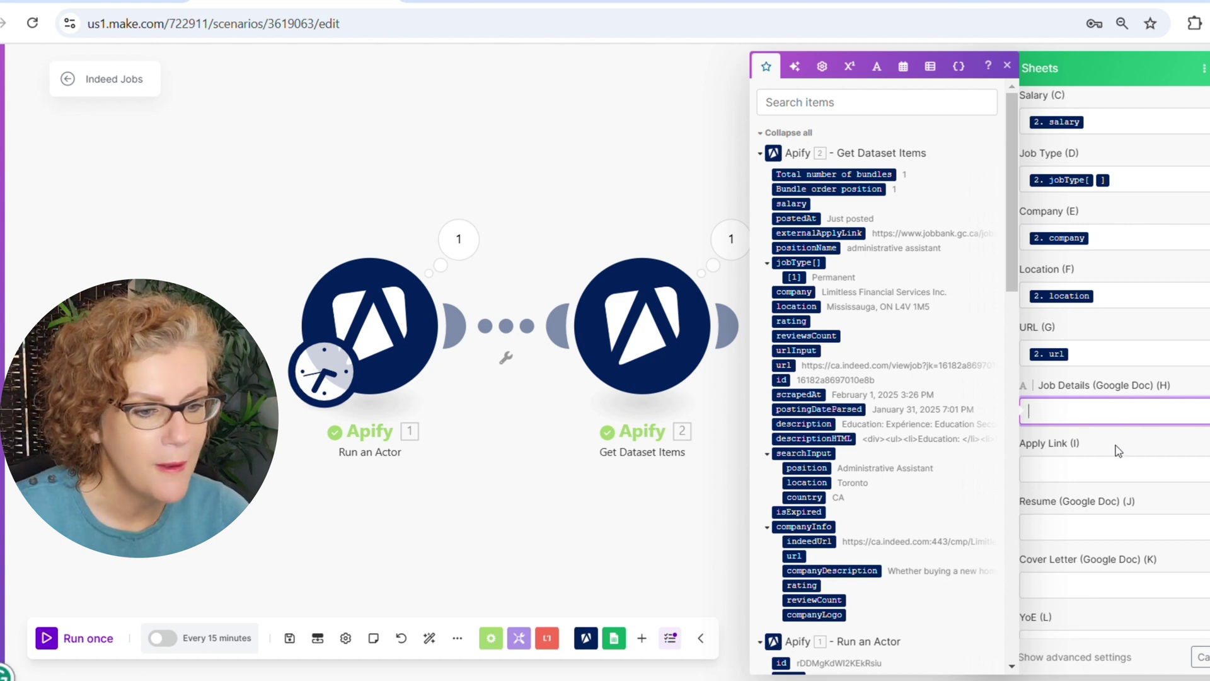
pyautogui.click(1105, 467)
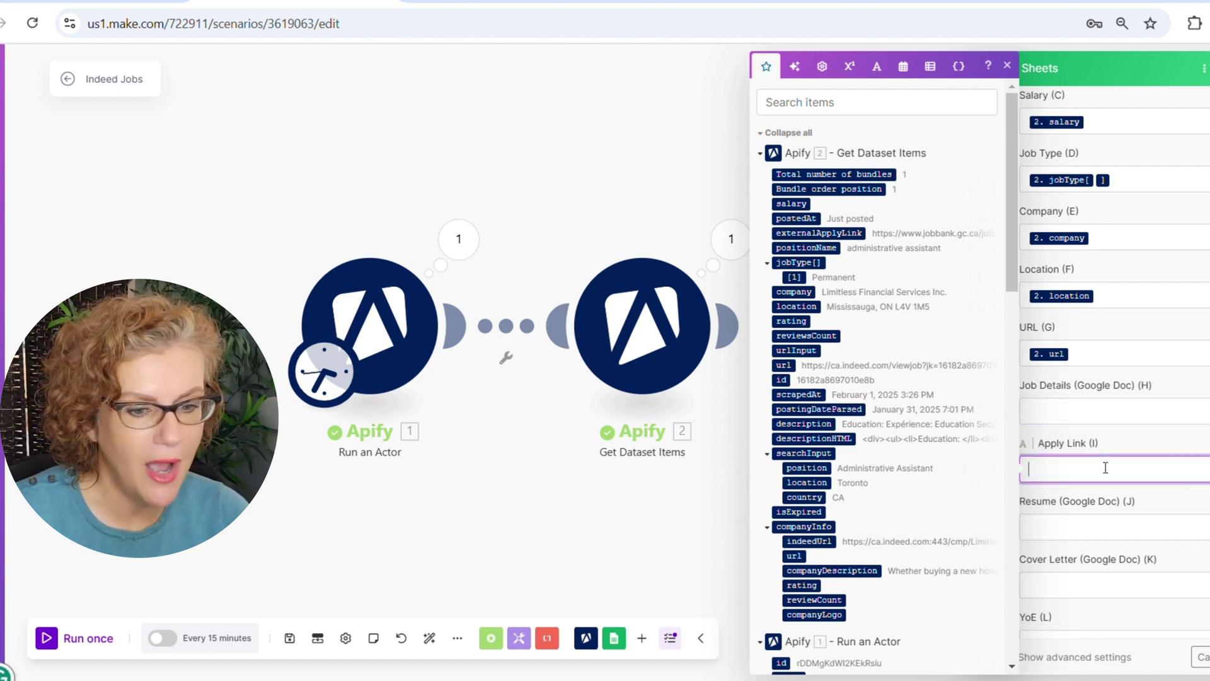
pyautogui.click(834, 99)
pyautogui.write('appl')
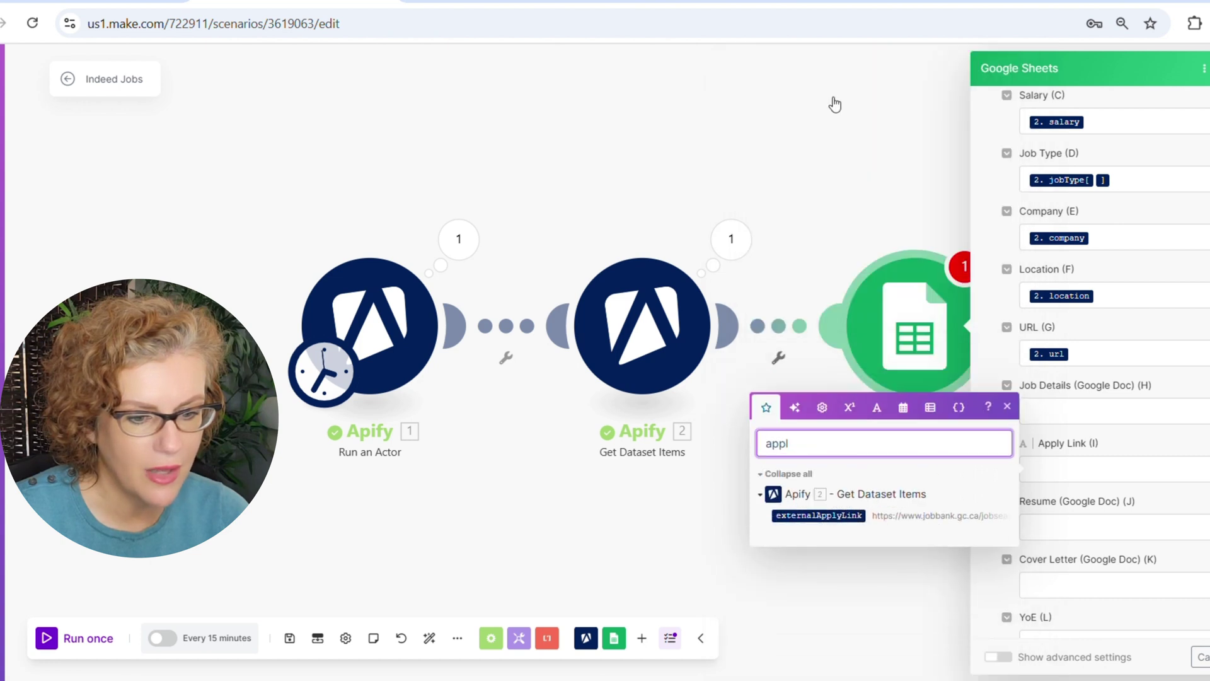
pyautogui.click(851, 516)
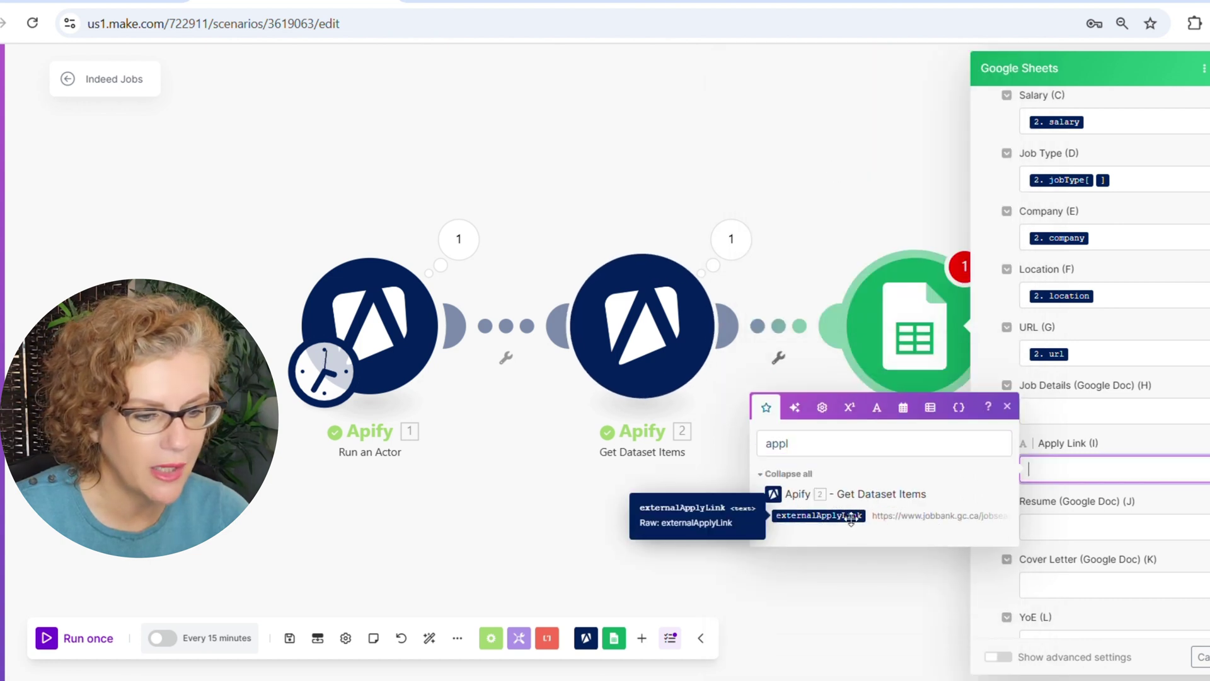
pyautogui.click(850, 514)
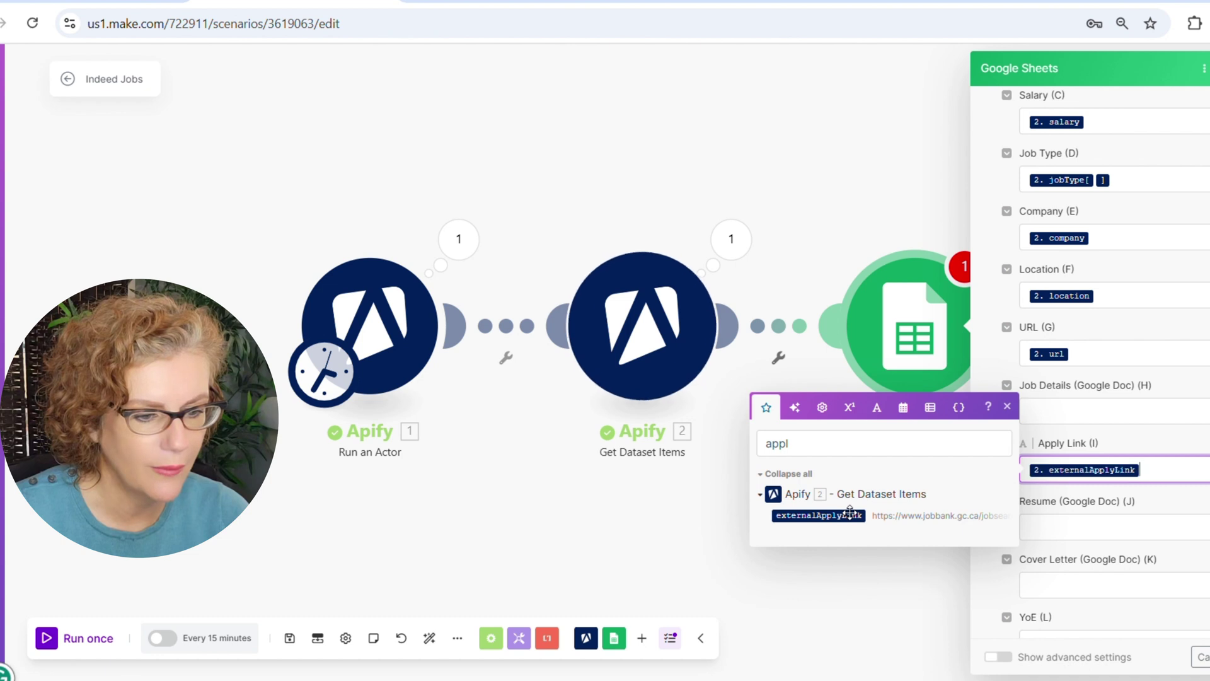
# Clear the mapping item search and close the Google Sheets Add a Row settings with the mappings kept
pyautogui.click(1059, 527)
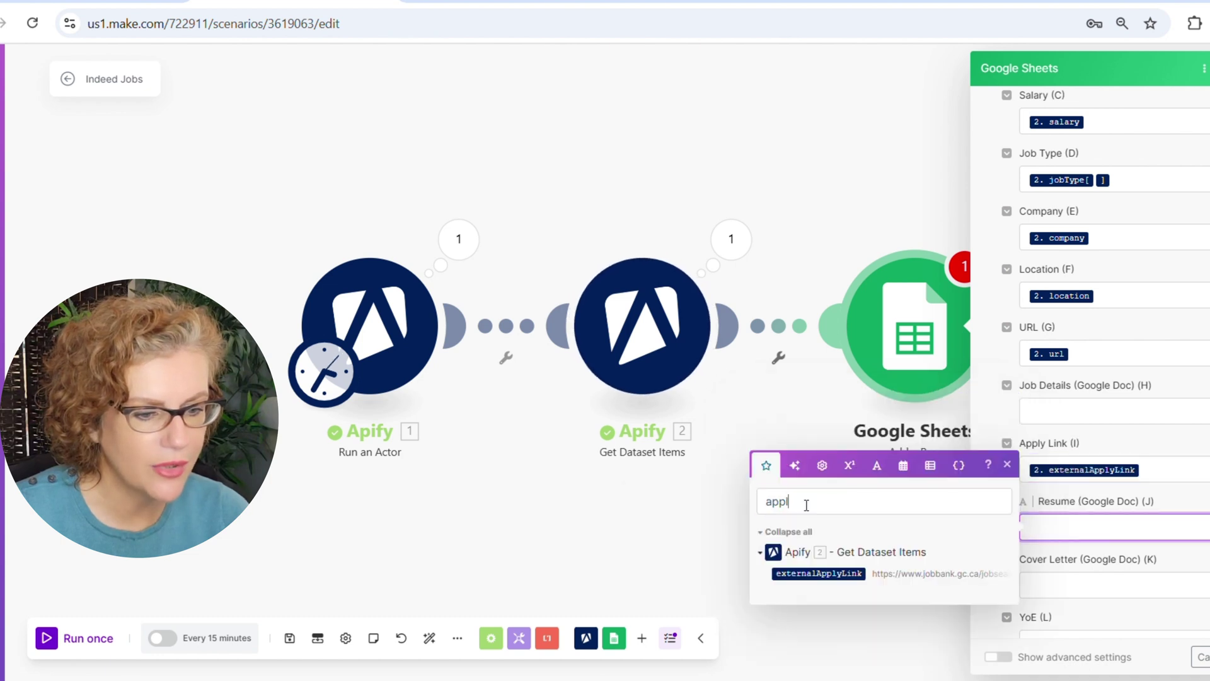
pyautogui.moveTo(806, 504); pyautogui.dragTo(759, 506)
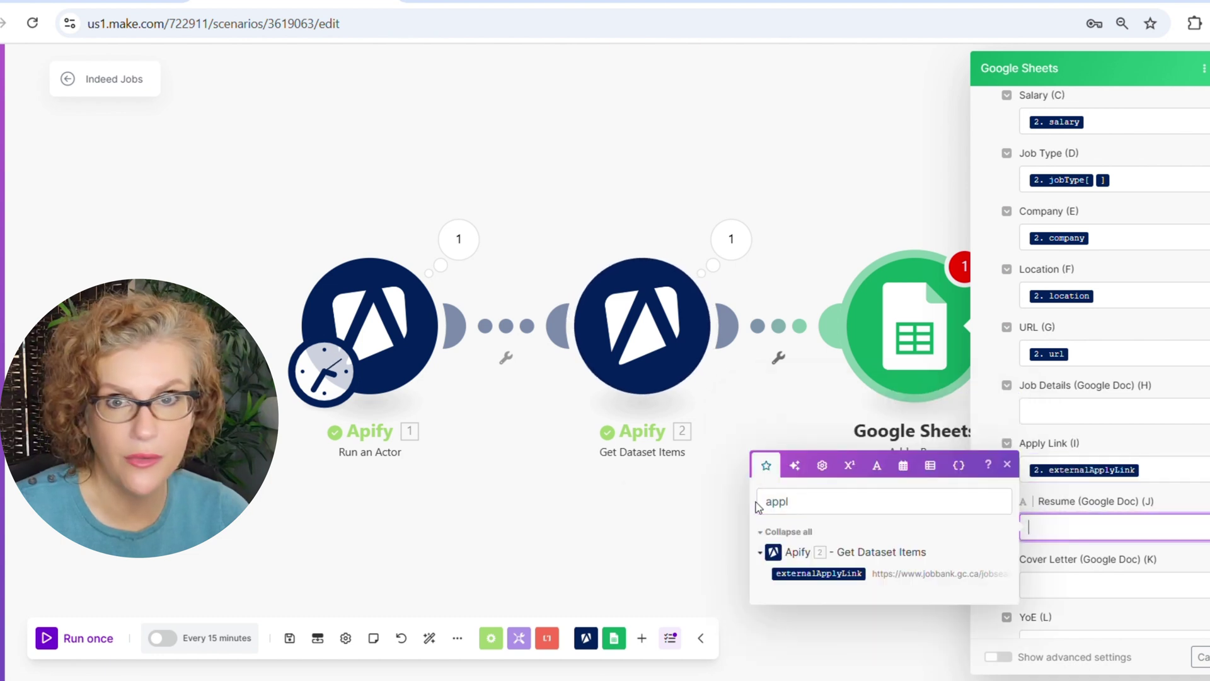
pyautogui.doubleClick(771, 502)
pyautogui.press('BackSpace')
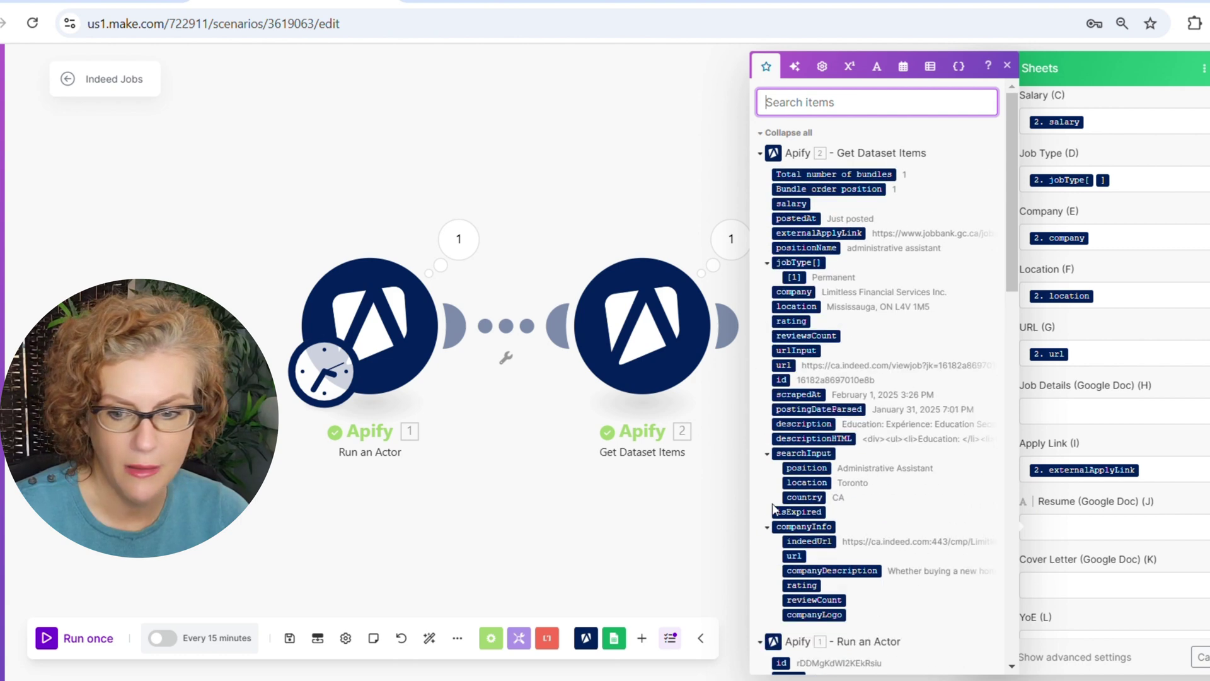
pyautogui.scroll(-4, 1101, 508)
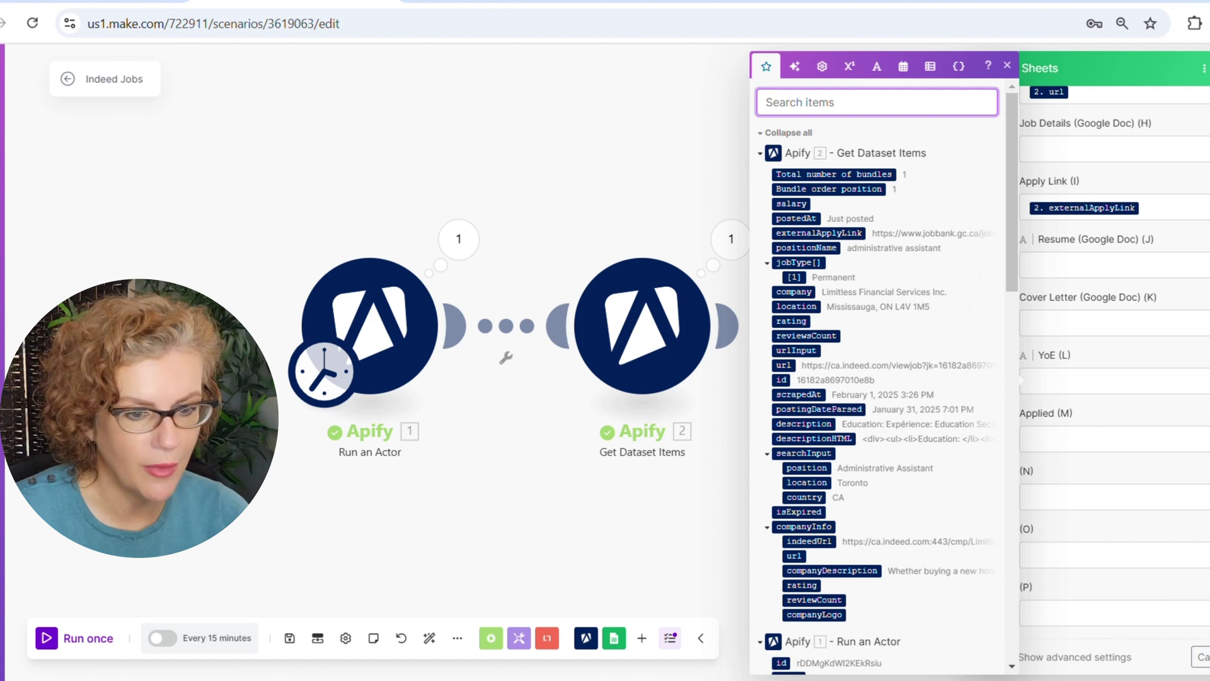
pyautogui.press('Escape')
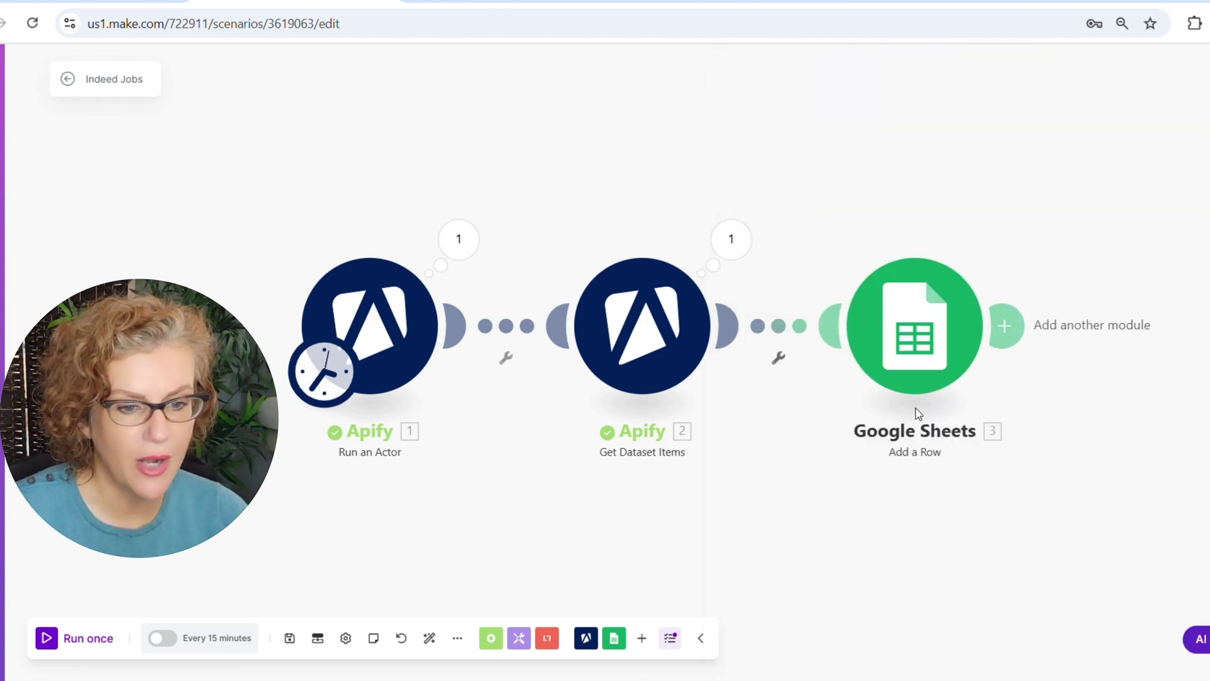
# Insert a Google Docs Create a Document module between Get Dataset Items and the Google Sheets Add a Row module
pyautogui.click(776, 328)
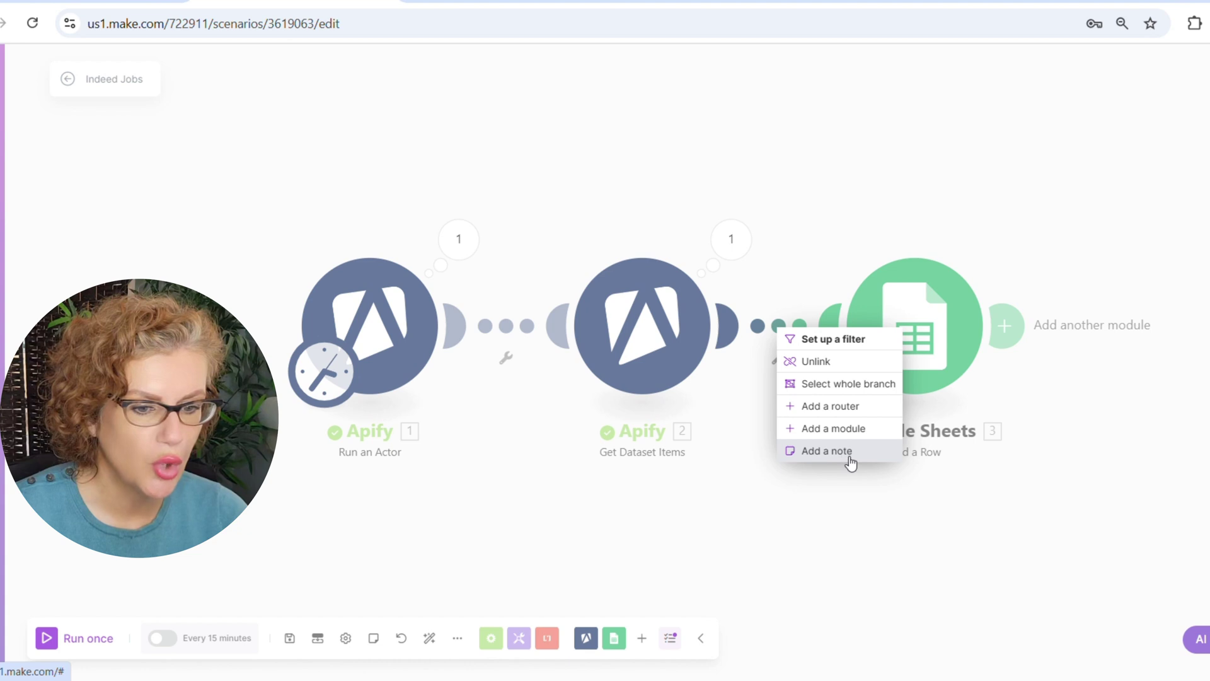
pyautogui.click(850, 429)
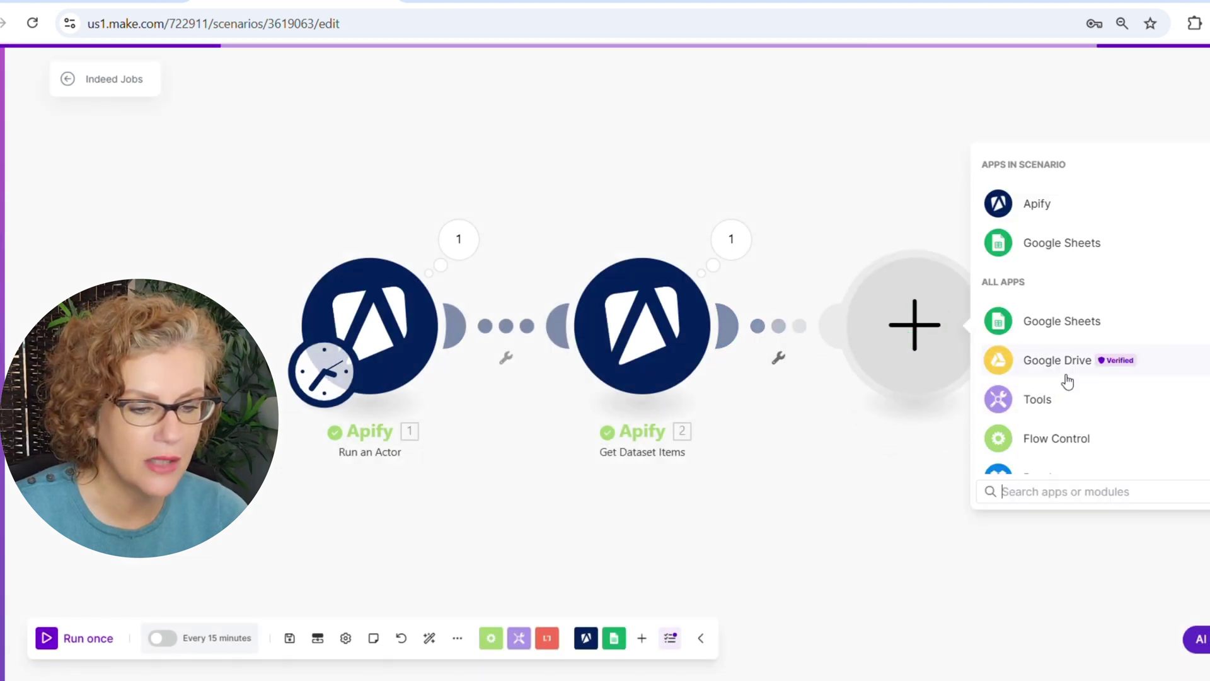
pyautogui.click(1052, 492)
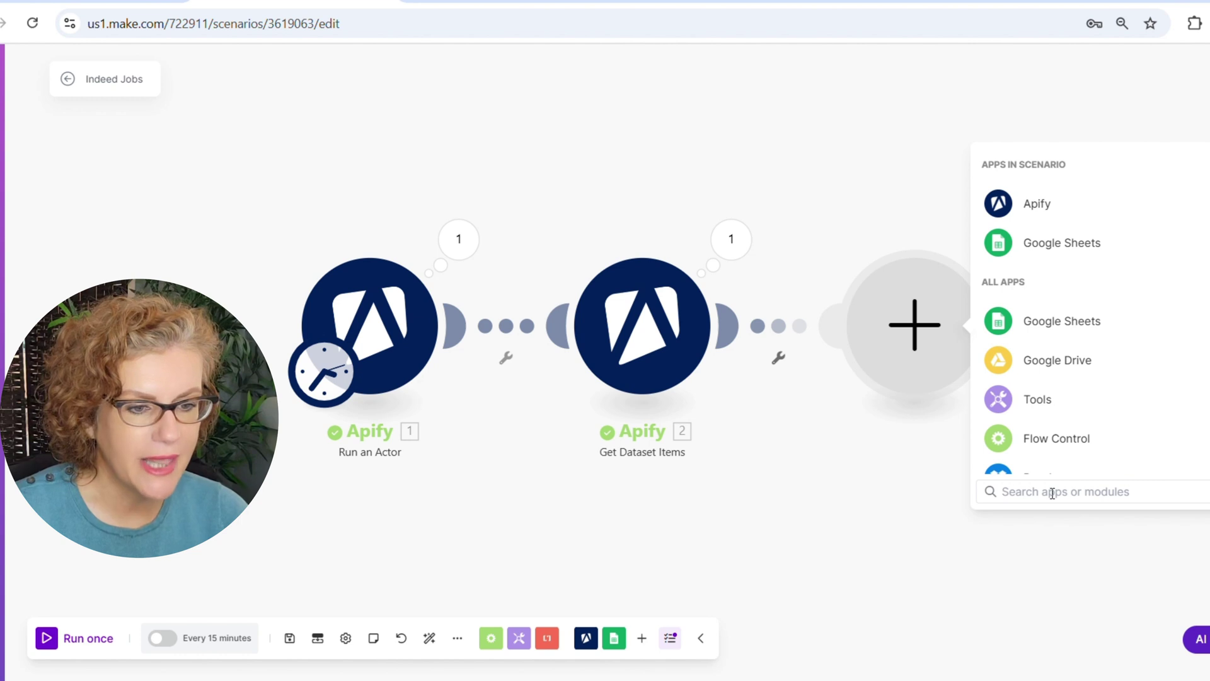
pyautogui.write('doc')
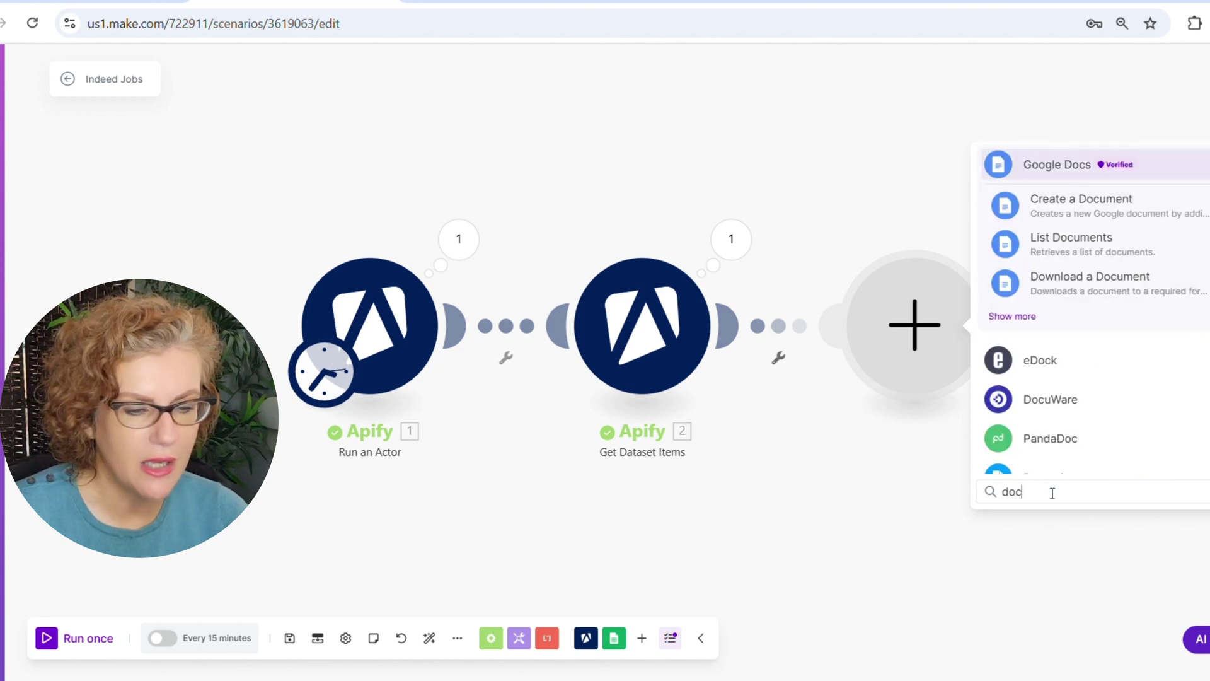
pyautogui.click(1012, 315)
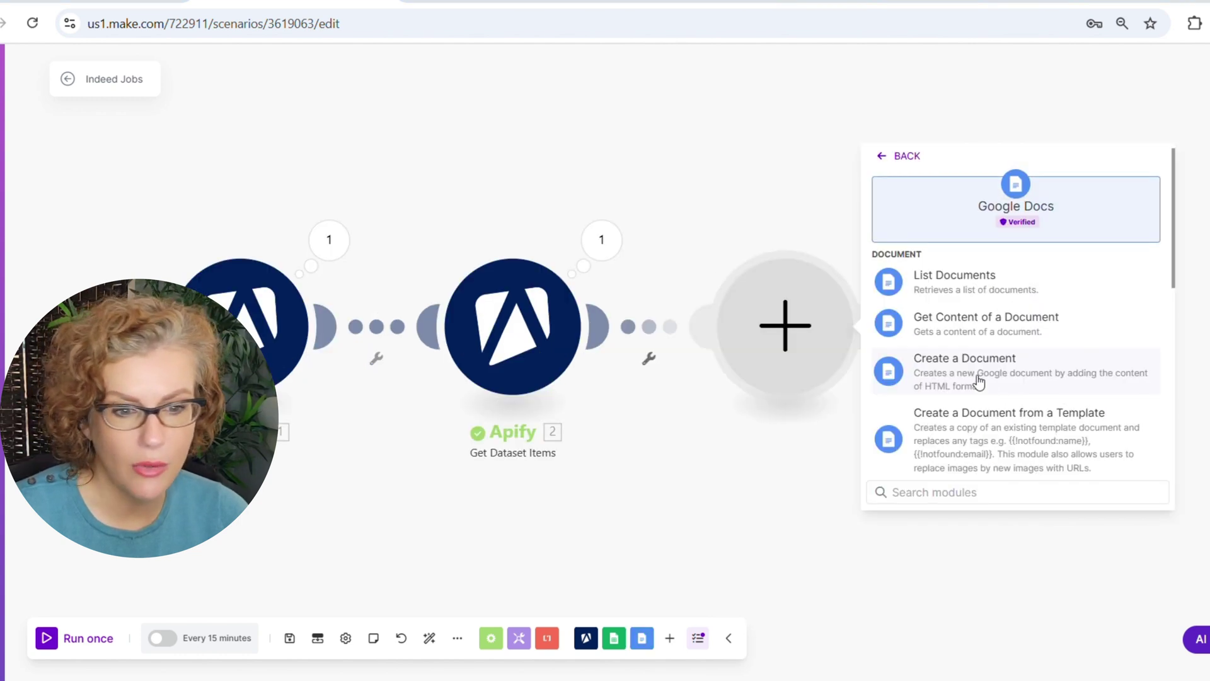
pyautogui.click(978, 378)
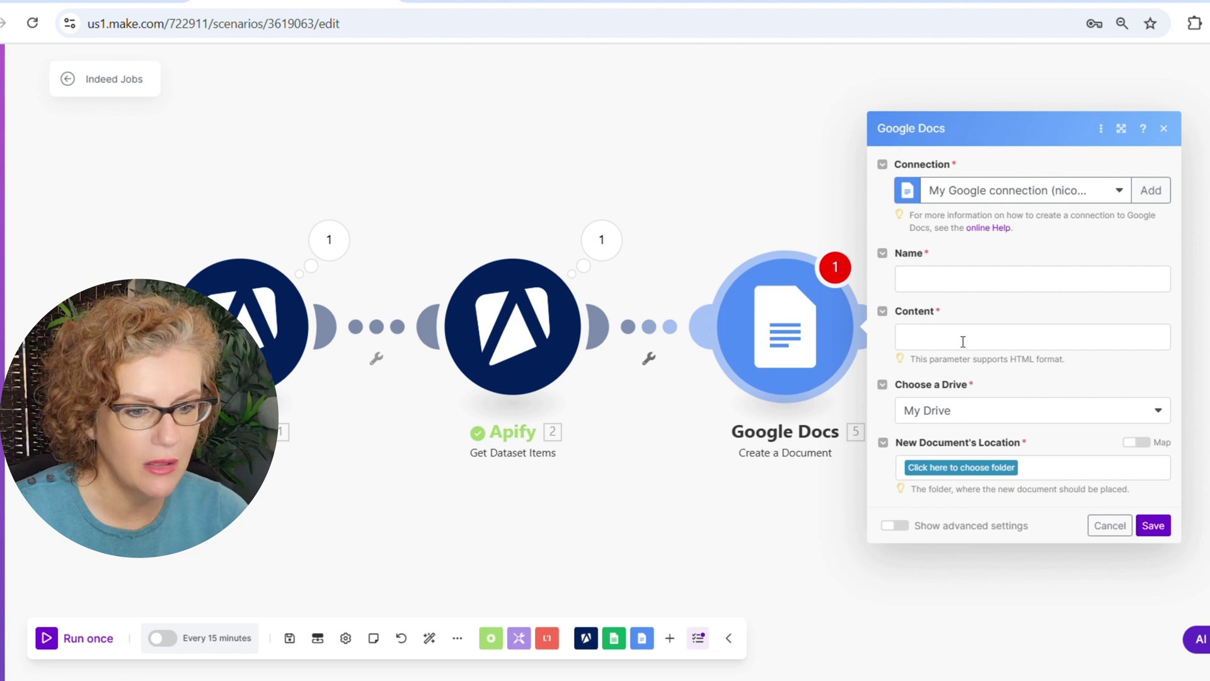
# Switch the Google Docs module to the other Google connection and set the new document's location to the Job Applications Test folder
pyautogui.click(952, 468)
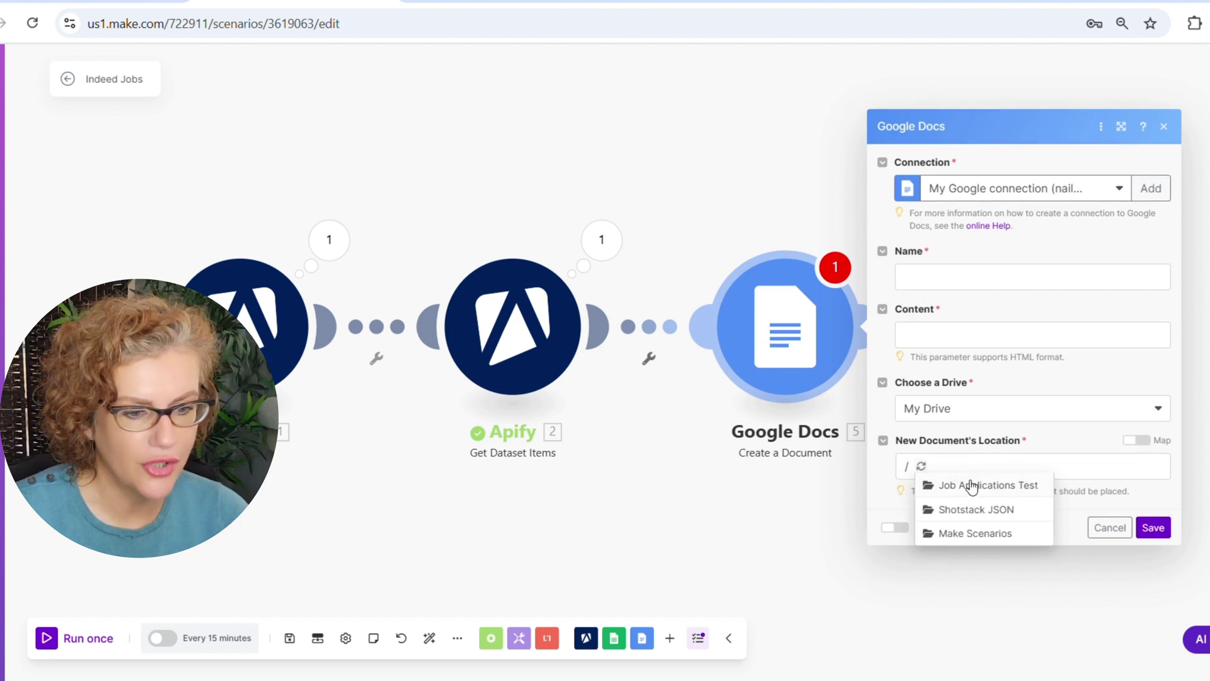
pyautogui.click(971, 485)
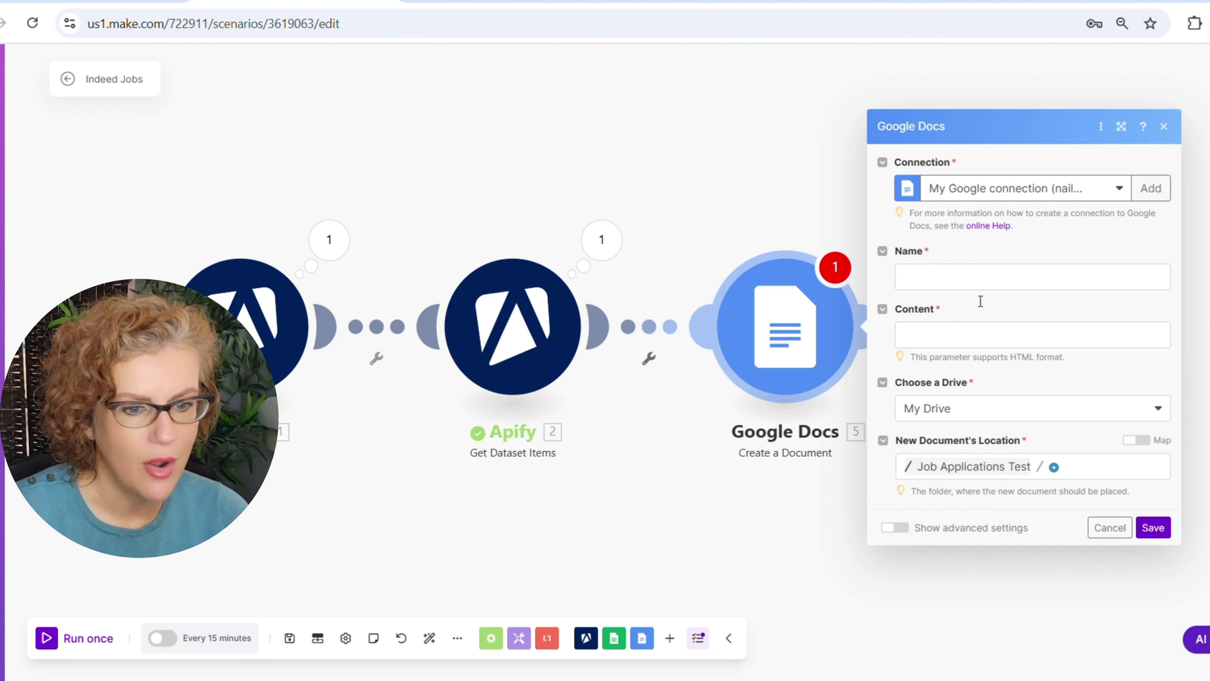
# Set the new document's Name to positionName and company from Get Dataset Items, separated by an underscore
pyautogui.click(922, 275)
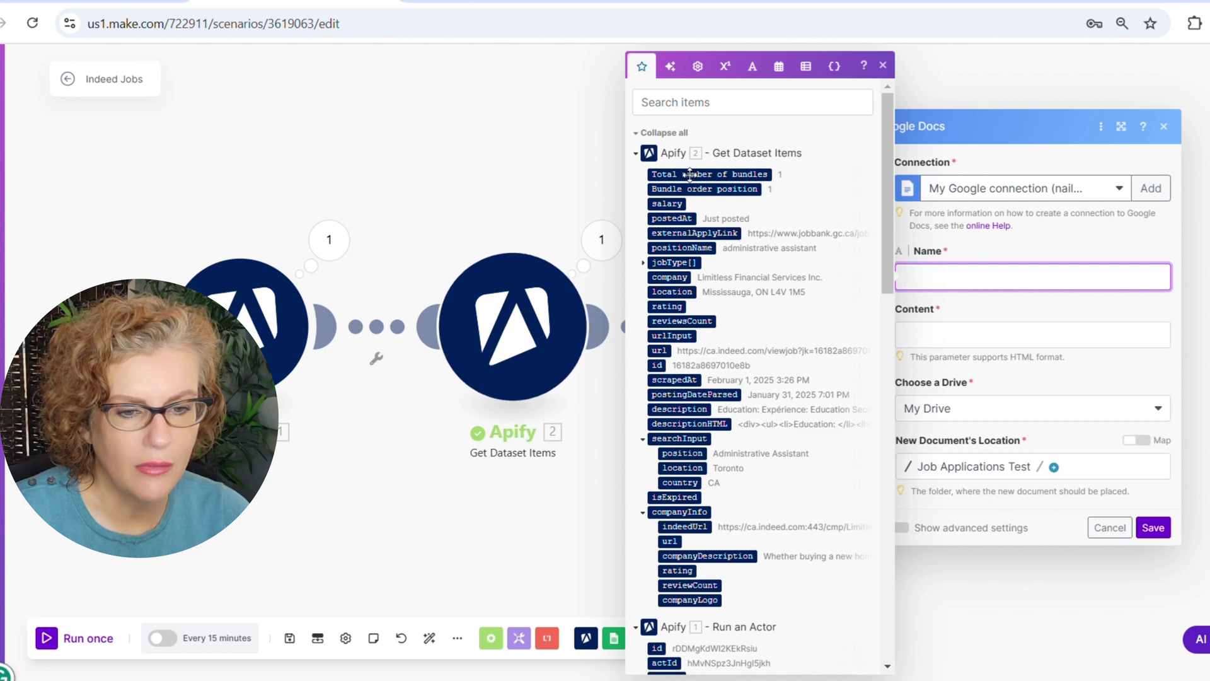
pyautogui.click(682, 247)
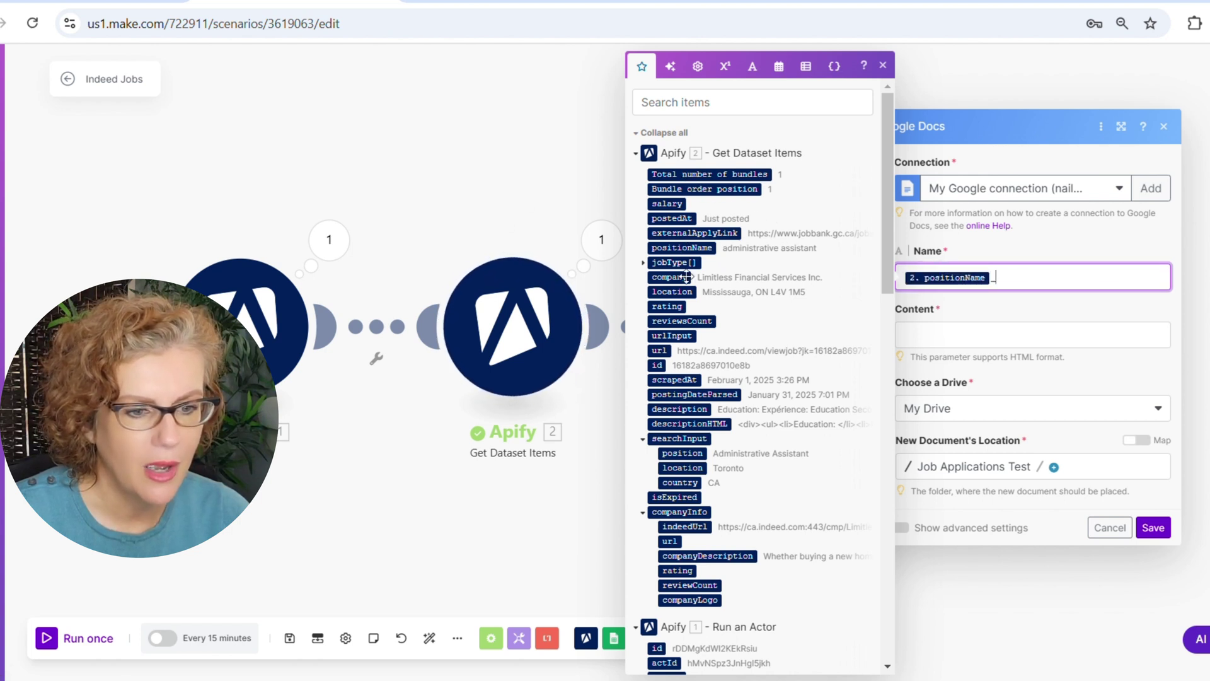
pyautogui.write('_')
pyautogui.click(762, 279)
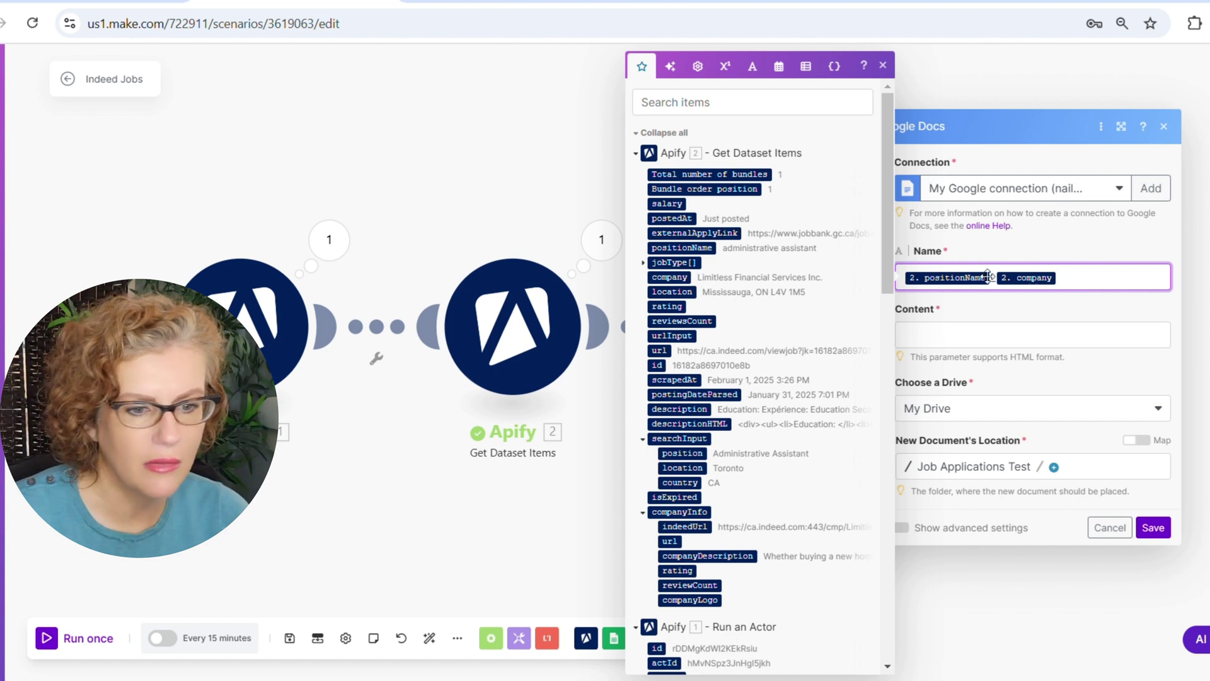
# Set the new document's Content to companyDescription and description from Get Dataset Items, separated by a semicolon, and save the Google Docs module
pyautogui.click(922, 335)
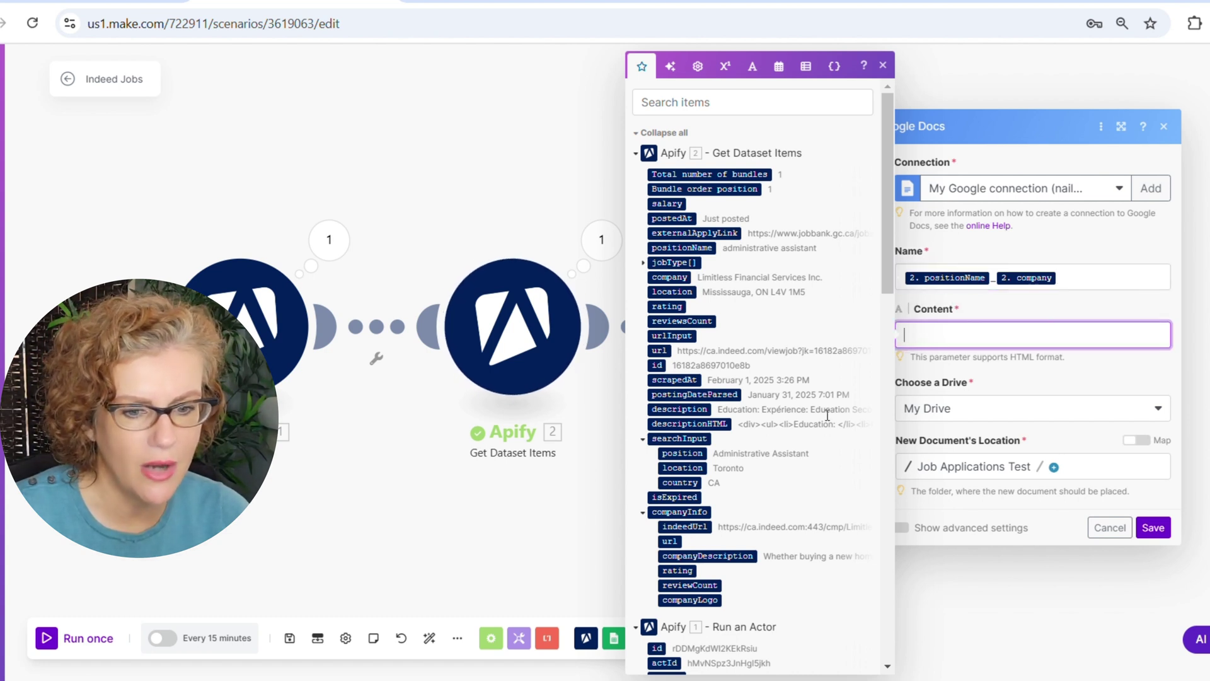
pyautogui.scroll(-2, 711, 468)
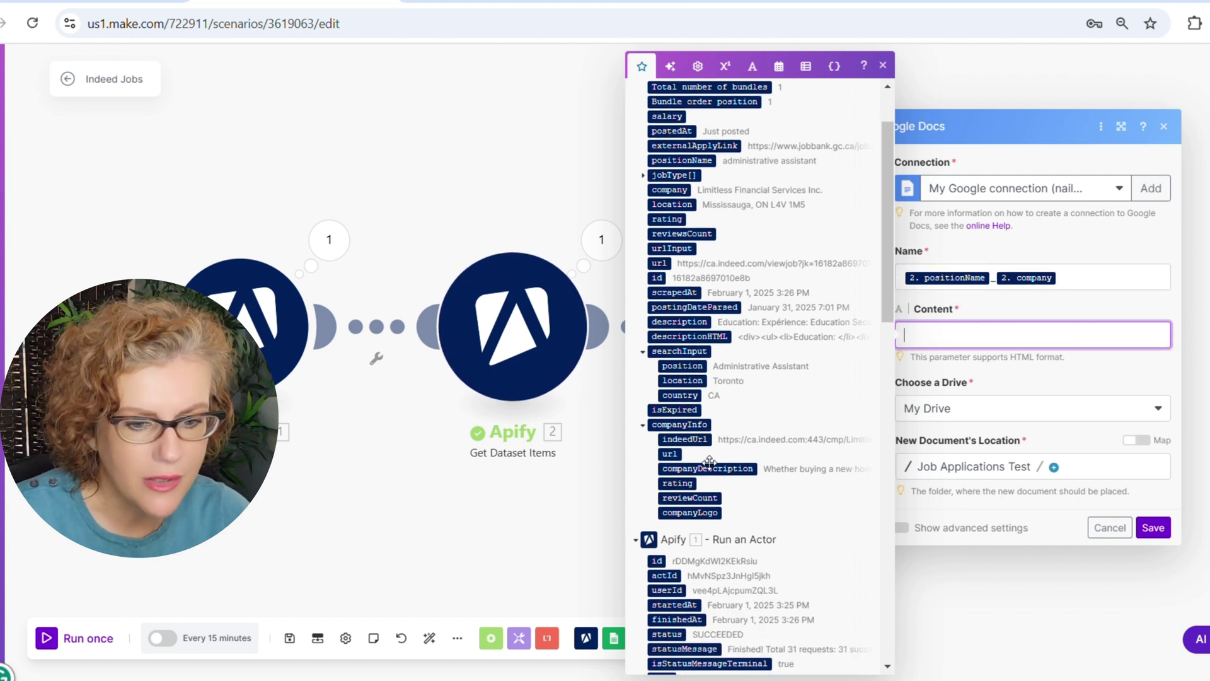
pyautogui.click(710, 467)
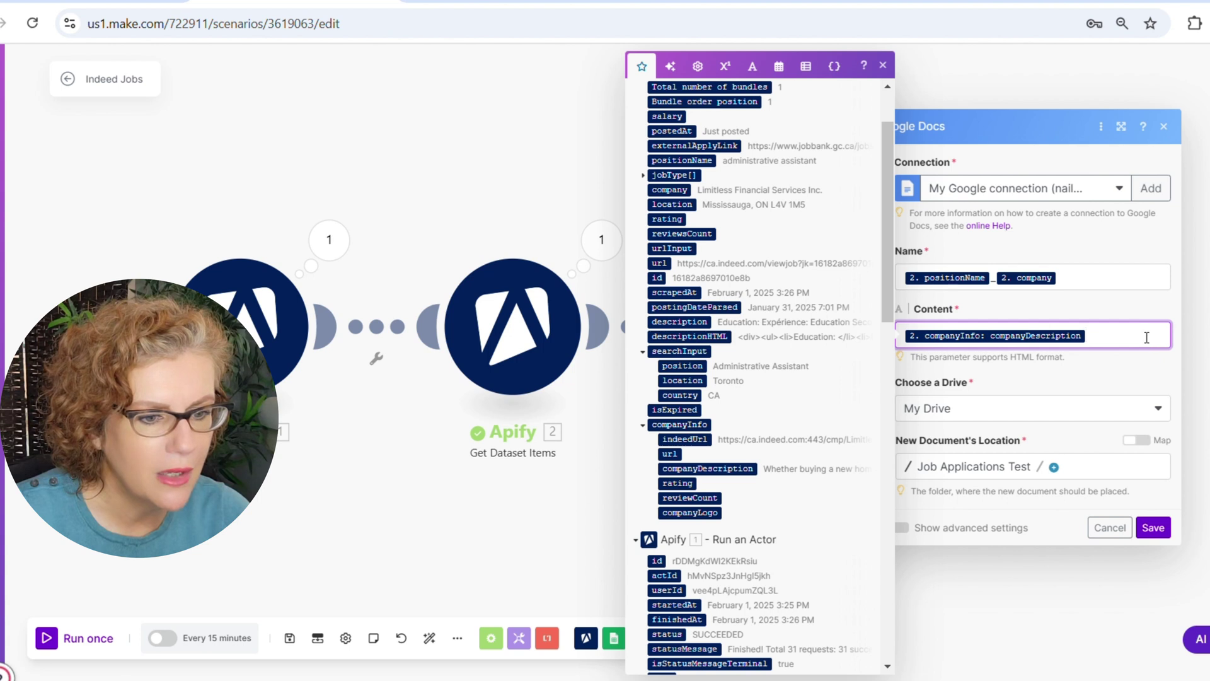
pyautogui.scroll(2, 733, 425)
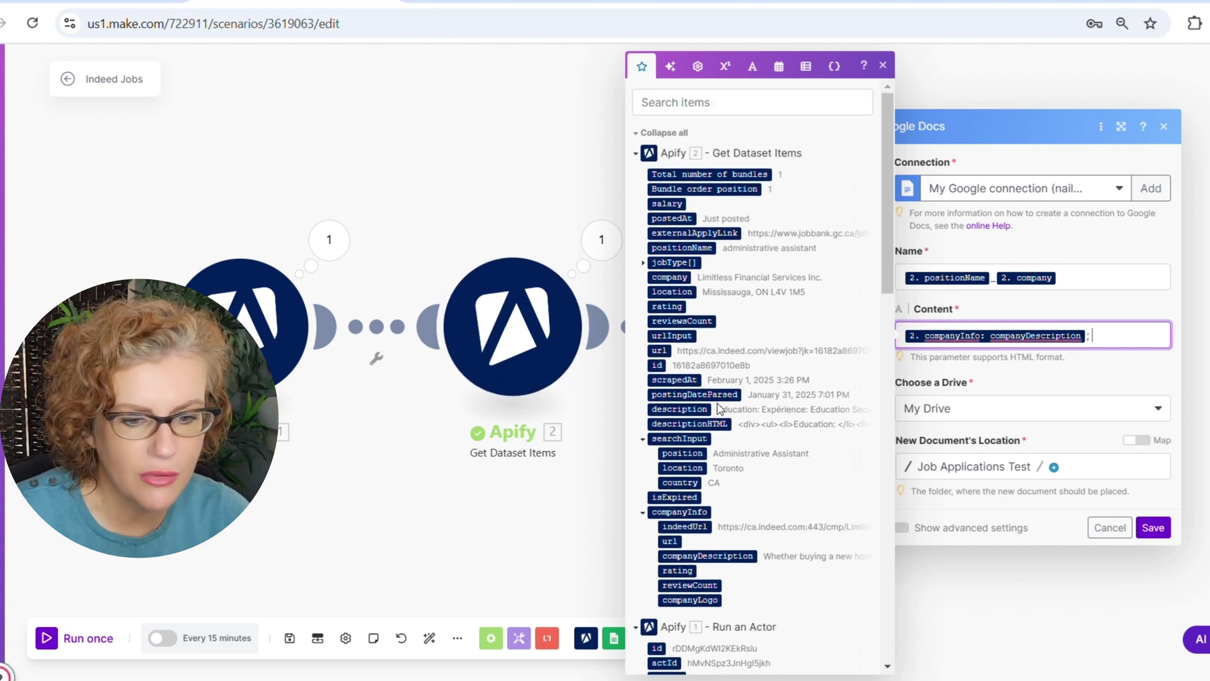
pyautogui.click(679, 409)
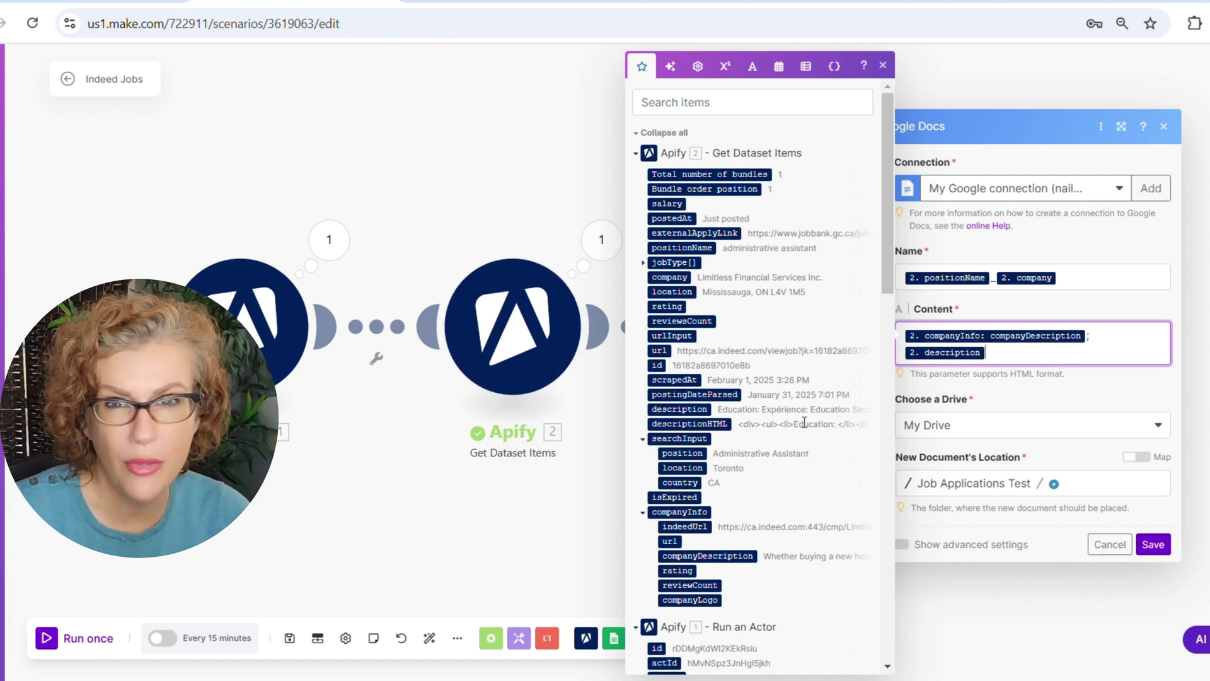
pyautogui.click(1154, 544)
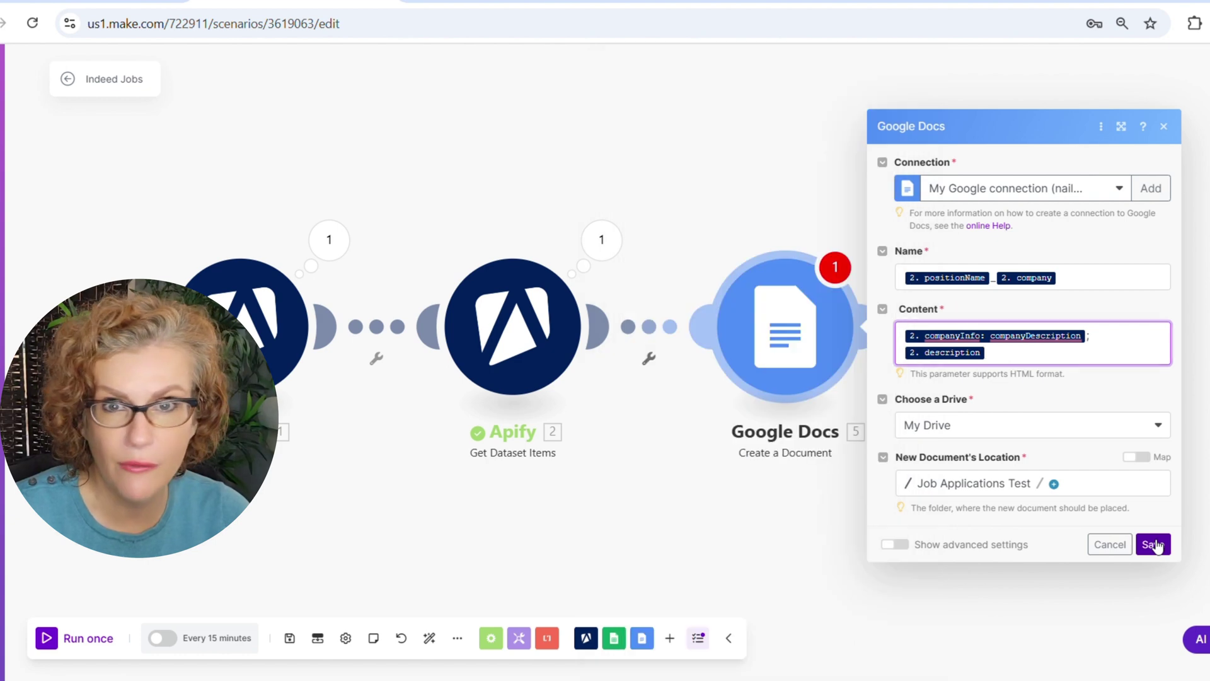
# Set up a test run of only the Google Docs module with the positionName "admin assistant"
pyautogui.rightClick(787, 370)
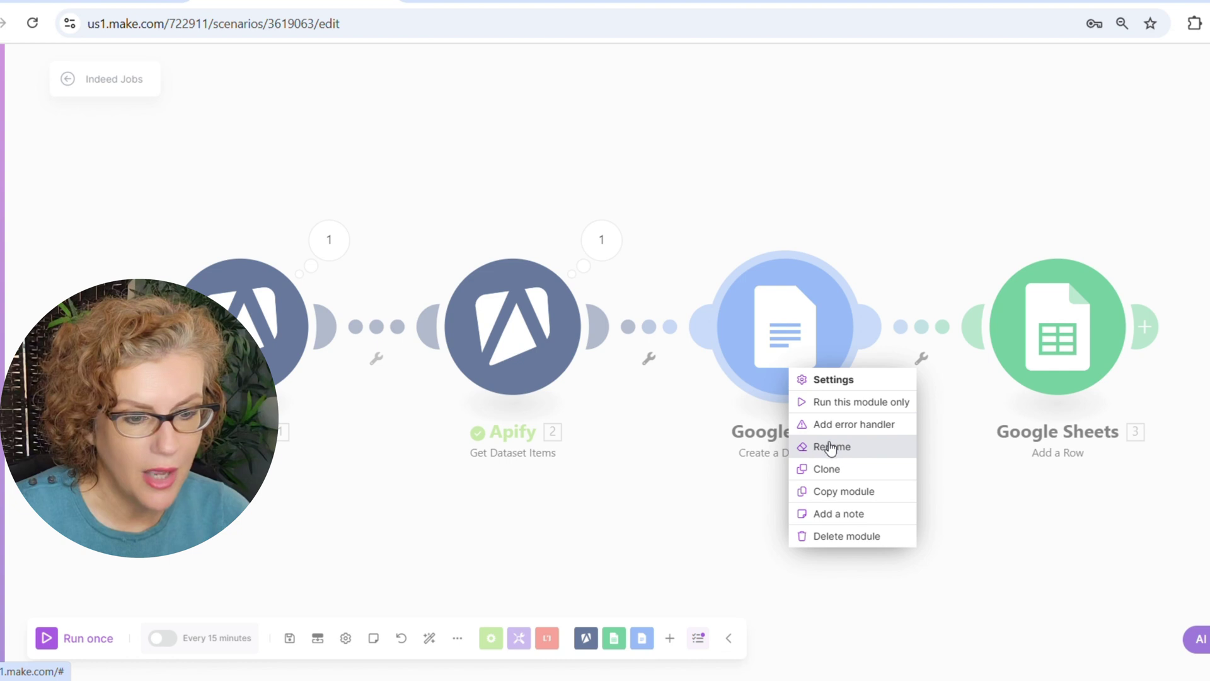
pyautogui.click(834, 403)
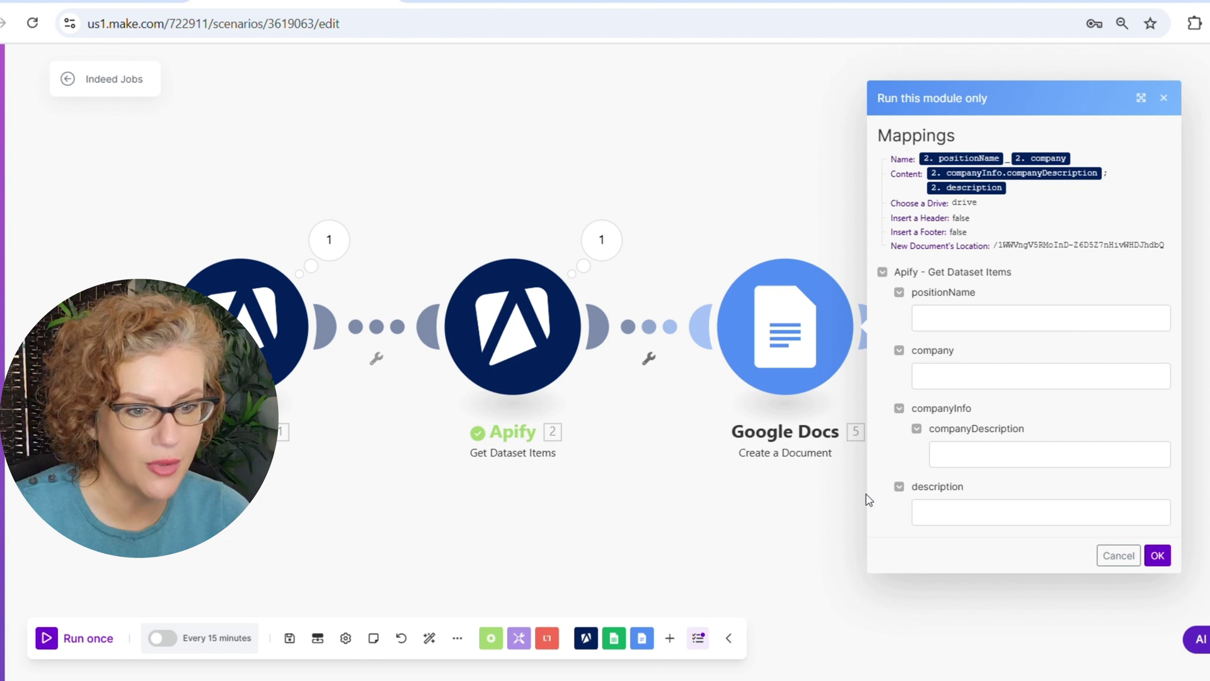
pyautogui.click(959, 318)
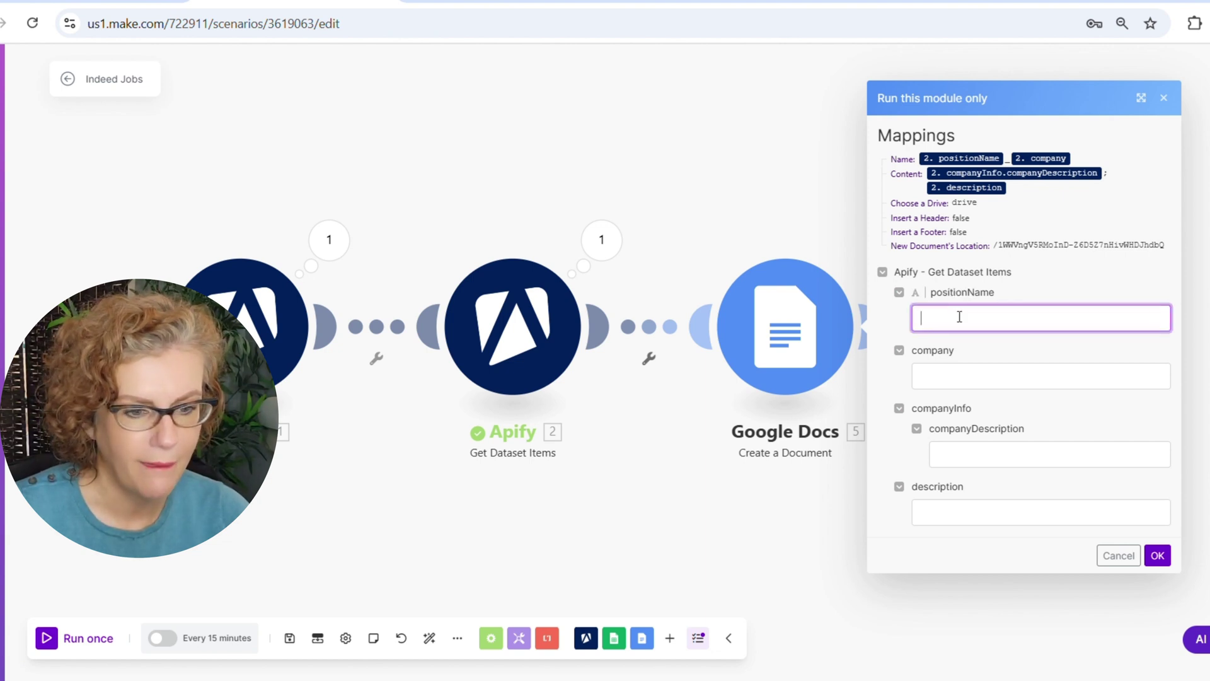
pyautogui.write('abc')
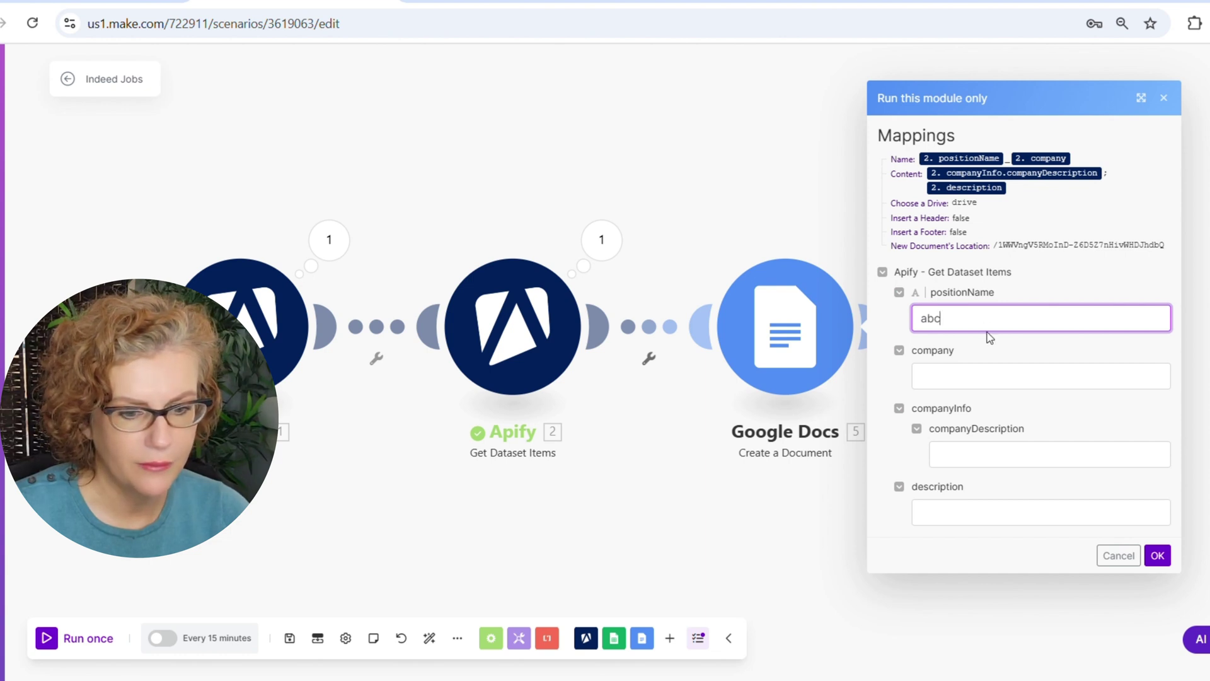
pyautogui.press('BackSpace')
pyautogui.press('BackSpace')
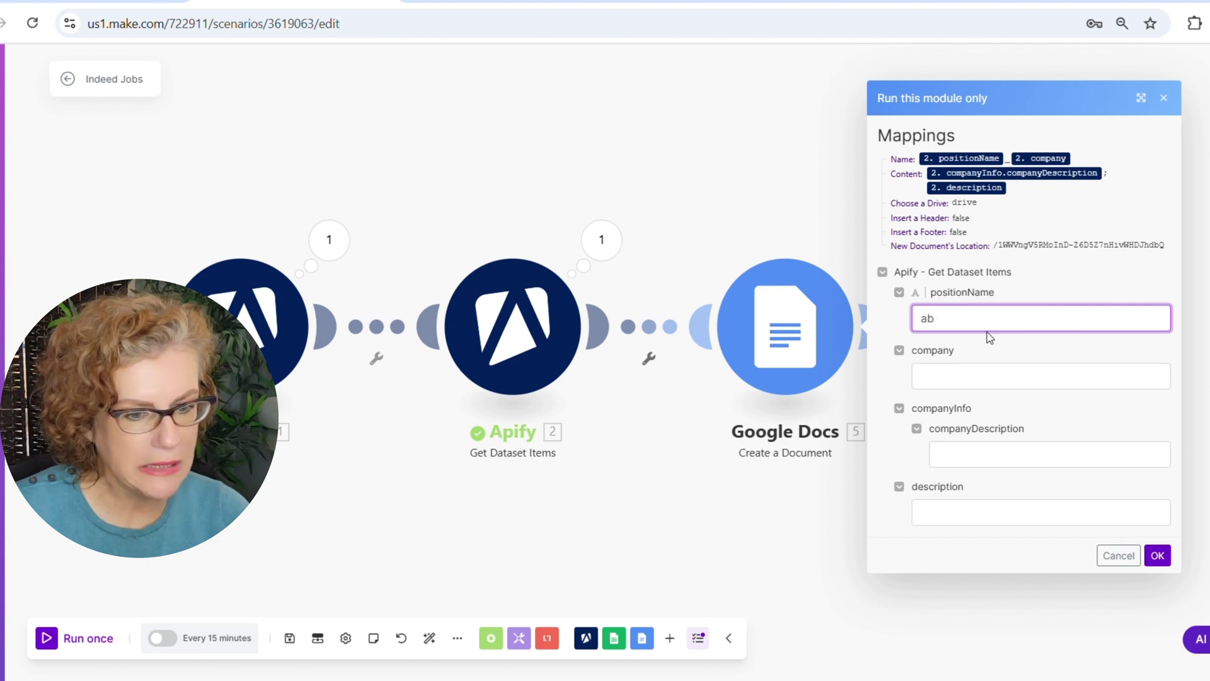
pyautogui.write('dmin ')
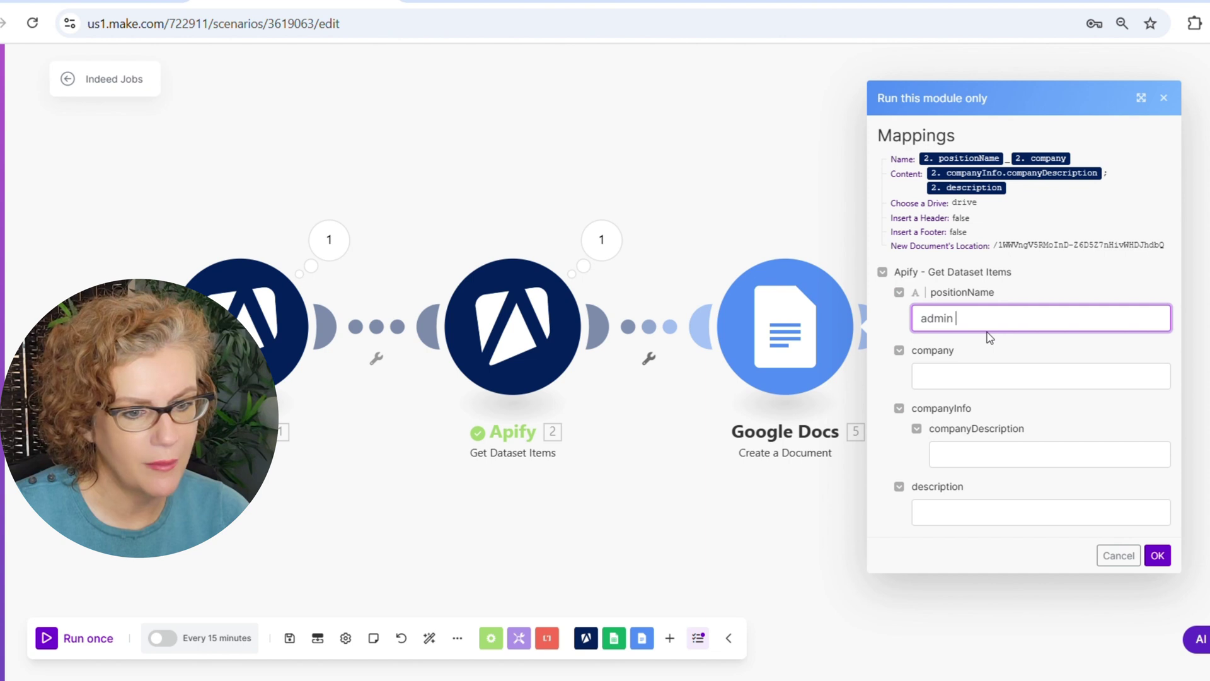
pyautogui.write('assistant')
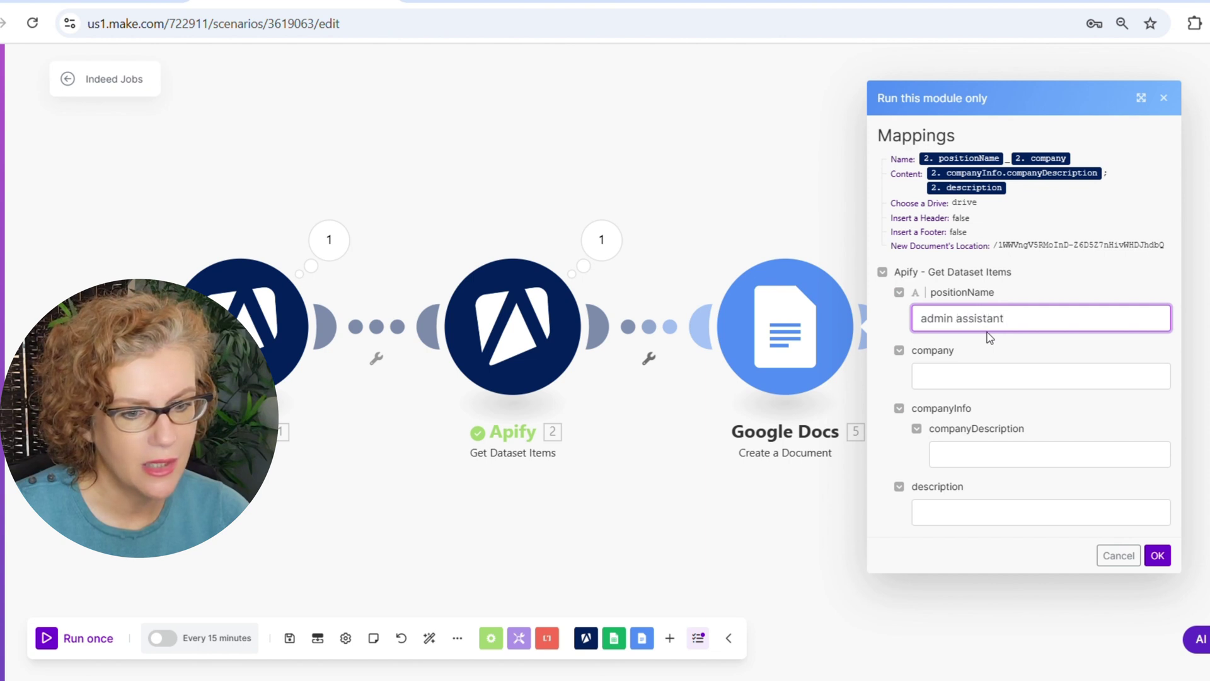
# Set the test run's company to "abc" and its companyDescription to "we are cool"
pyautogui.click(971, 375)
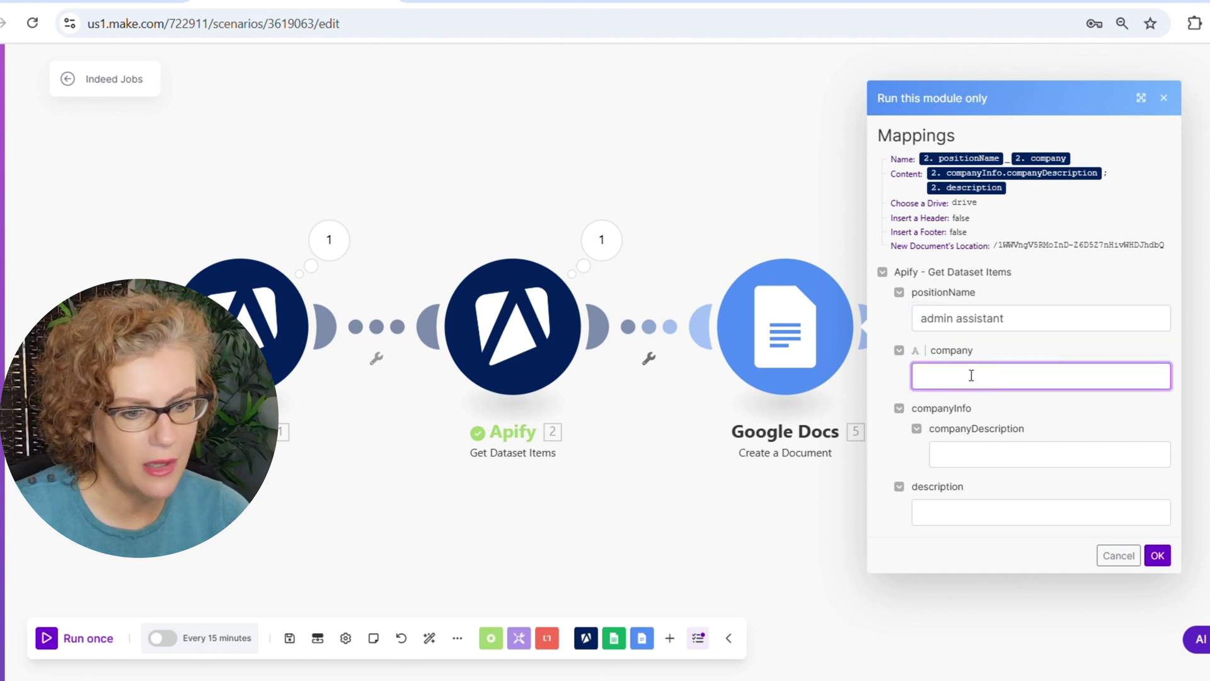
pyautogui.write('appl')
pyautogui.press('BackSpace')
pyautogui.press('BackSpace')
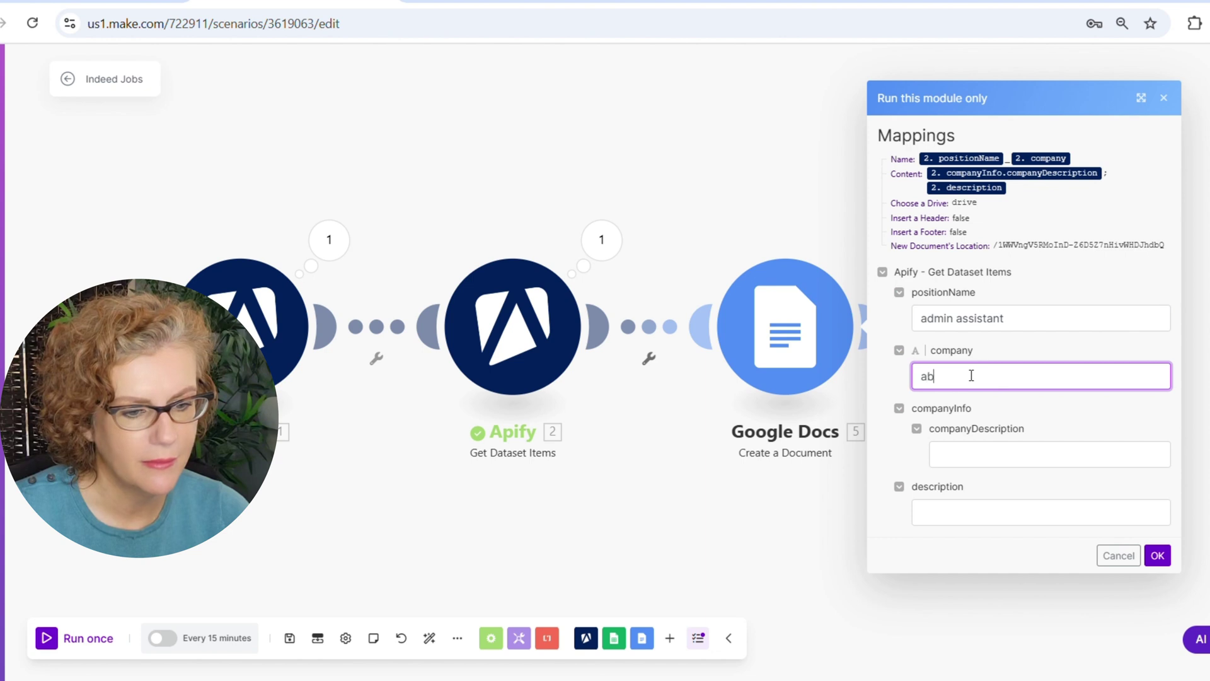
pyautogui.write('c')
pyautogui.click(976, 451)
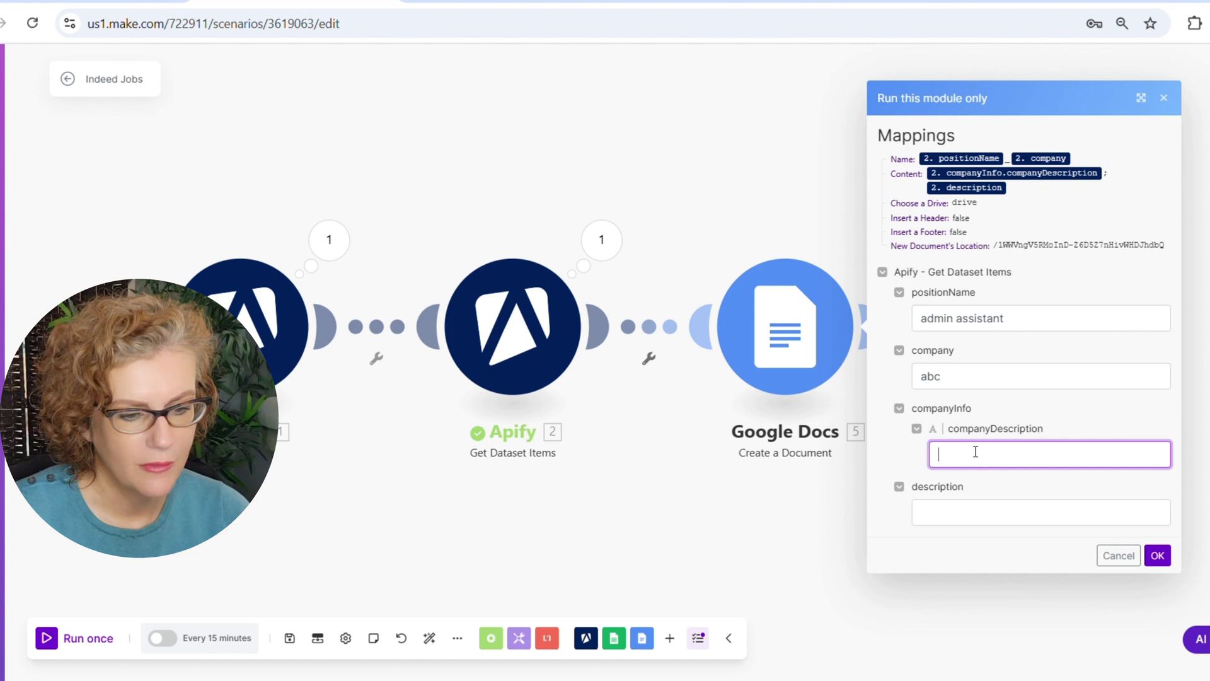
pyautogui.write('we a')
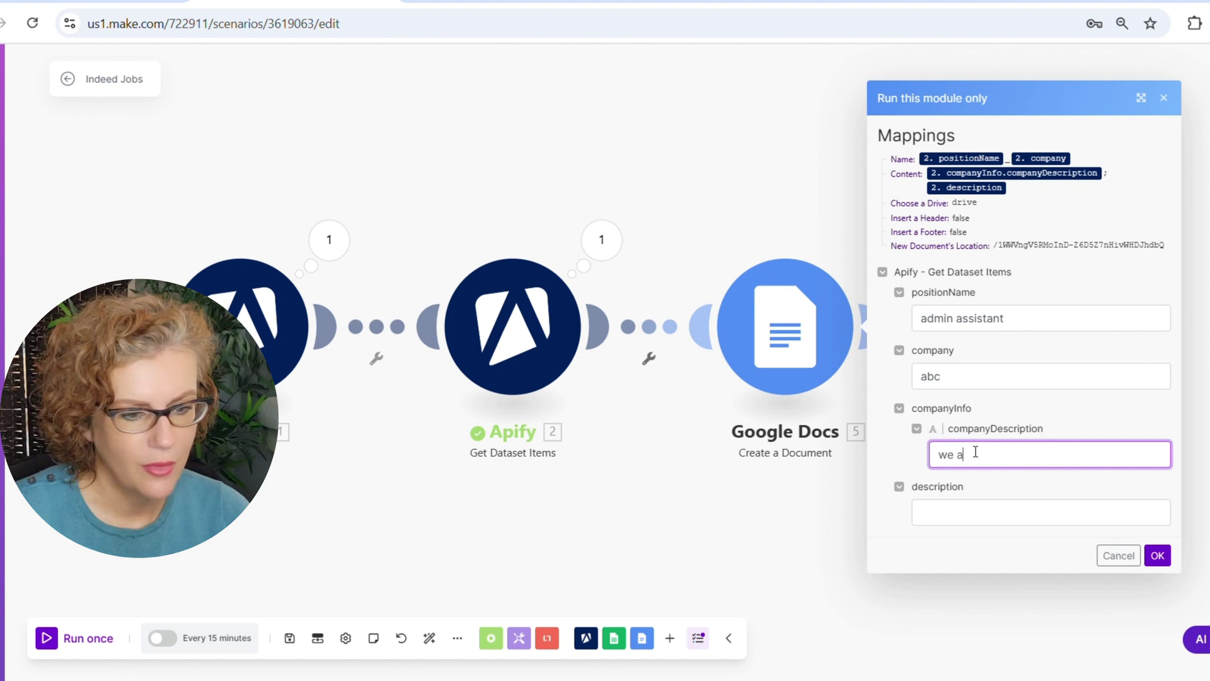
pyautogui.write('re cool')
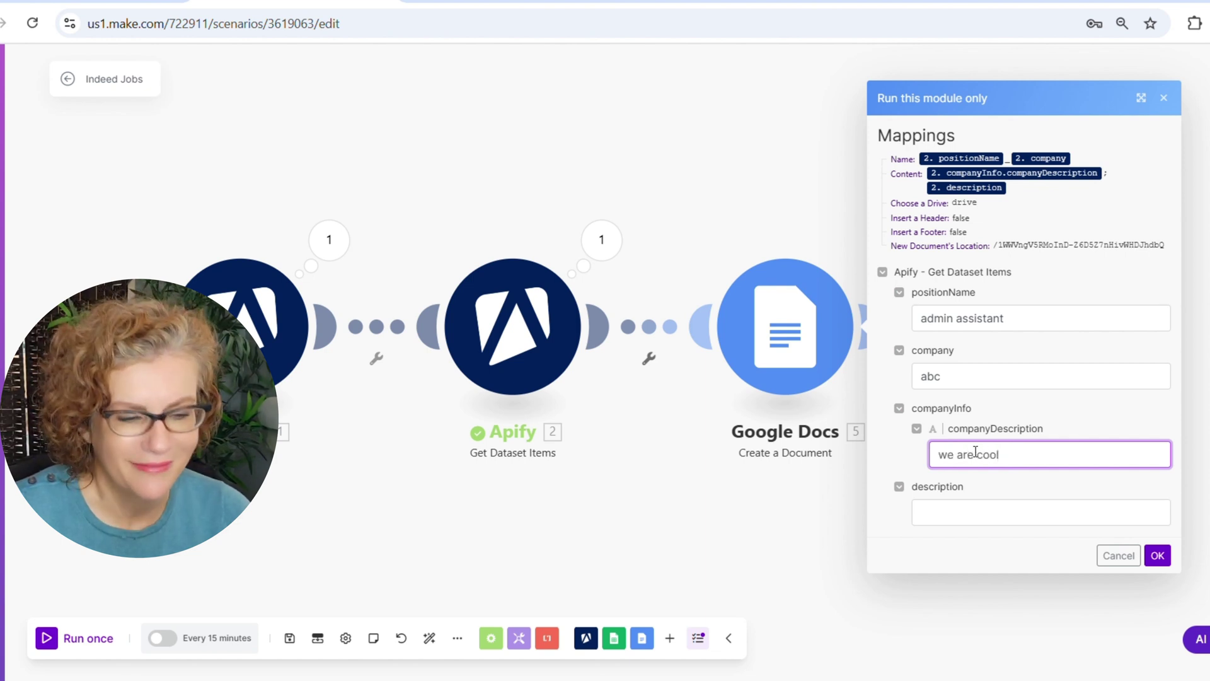
# Set the test description to "this is a cool job" and run the Google Docs module on its own
pyautogui.click(964, 510)
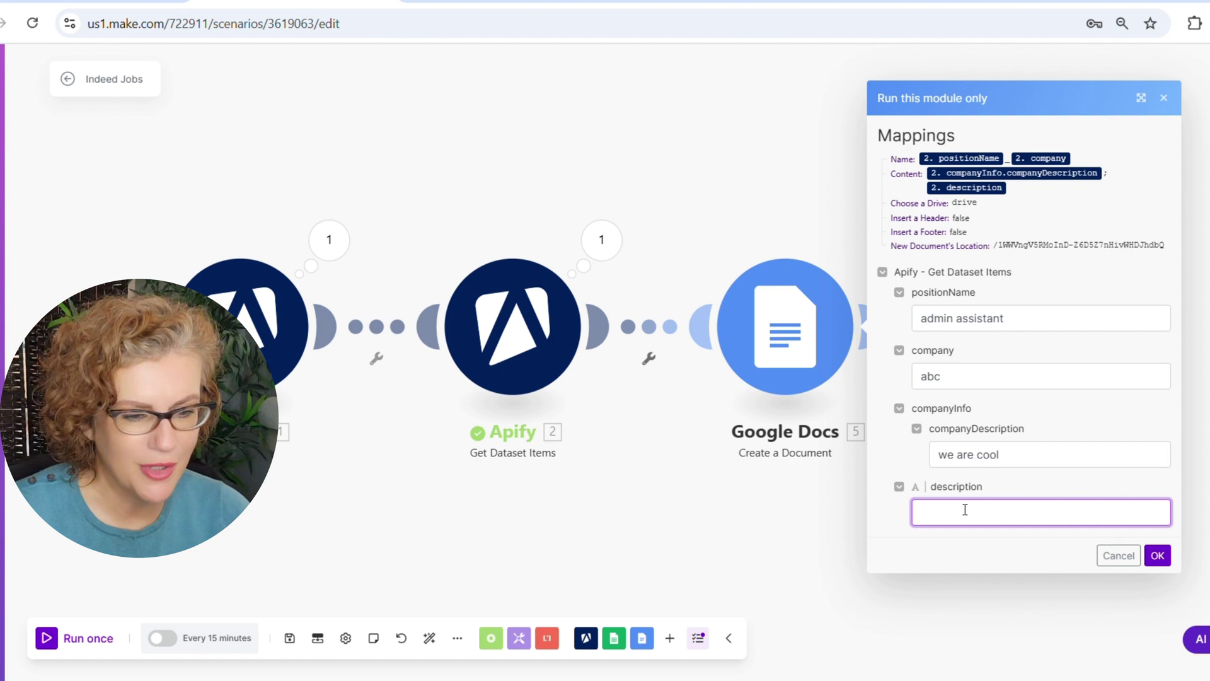
pyautogui.write('this is a co')
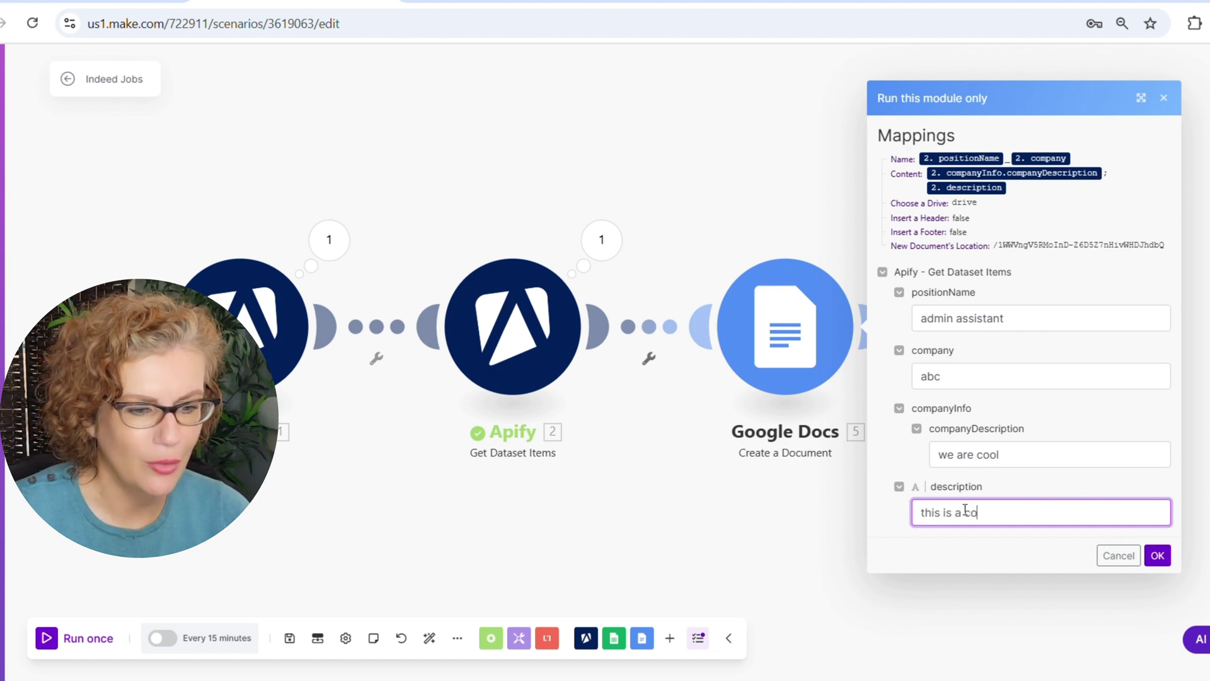
pyautogui.write('ol job')
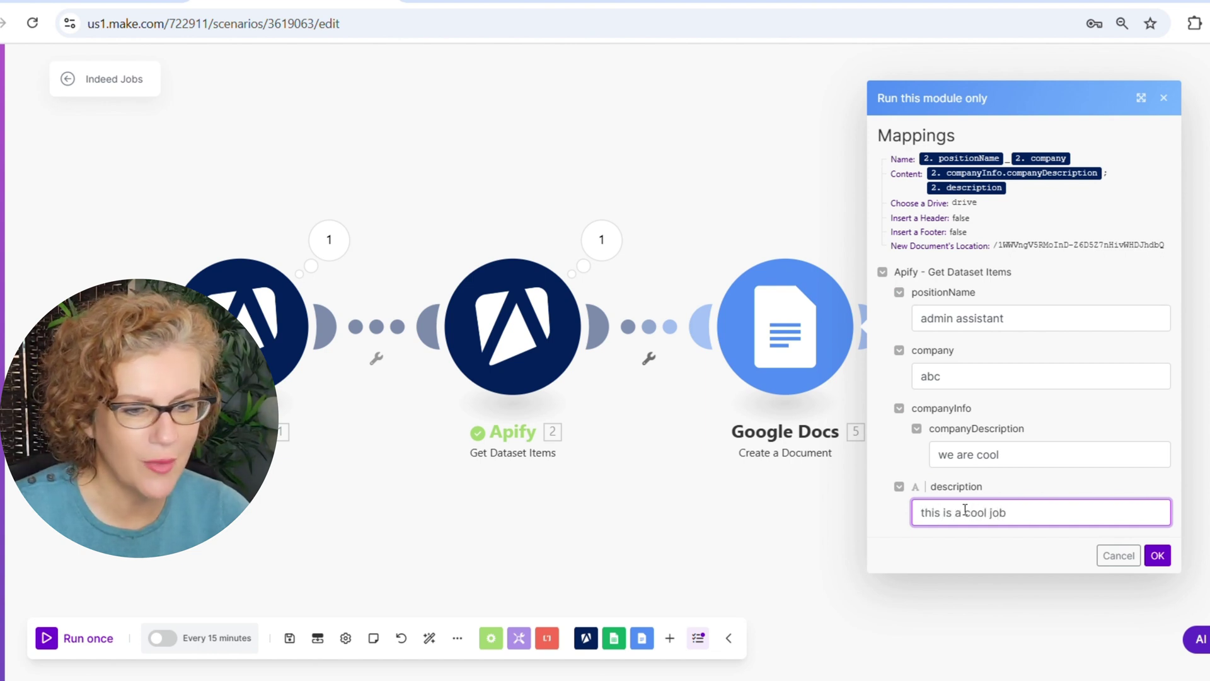
pyautogui.click(1163, 554)
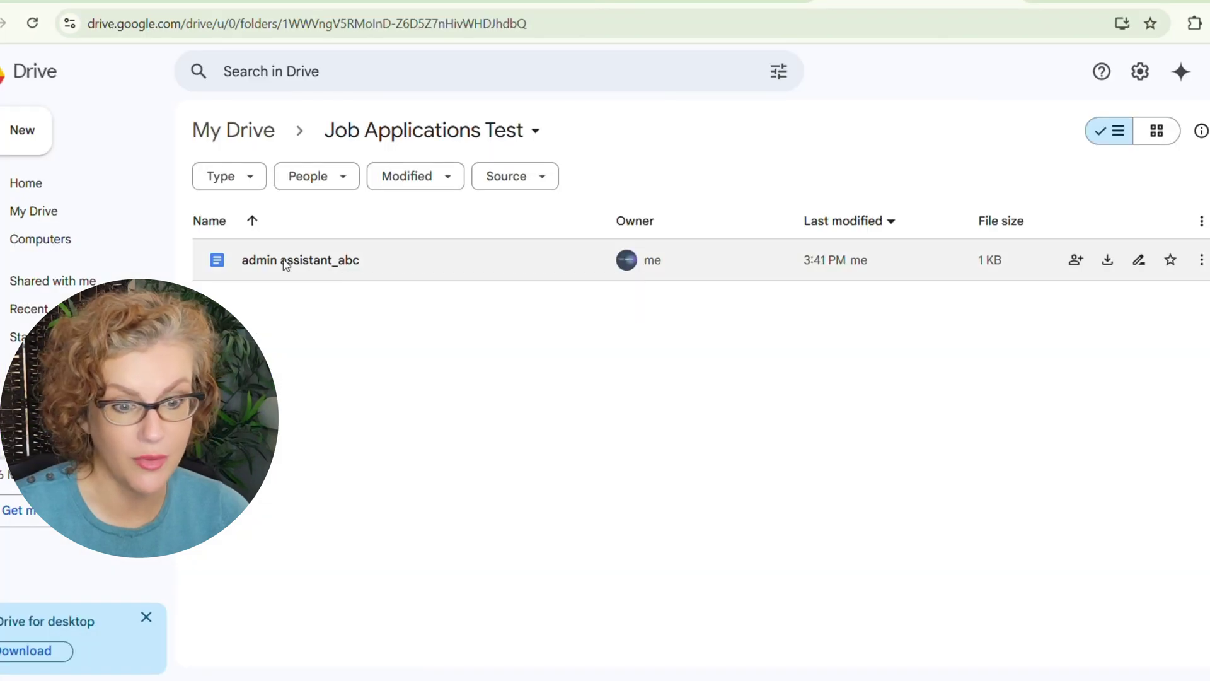
# Open the admin assistant_abc document from the Job Applications Test folder in Google Drive, check its title and content, and close it
pyautogui.click(286, 262)
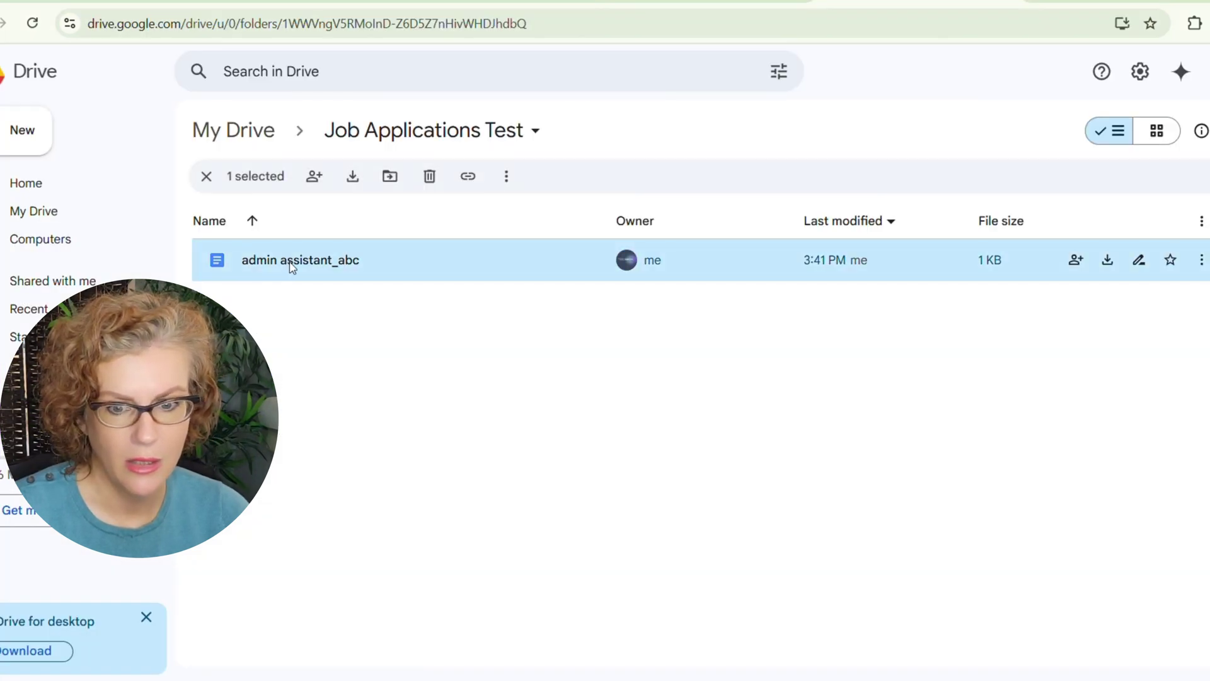
pyautogui.doubleClick(292, 265)
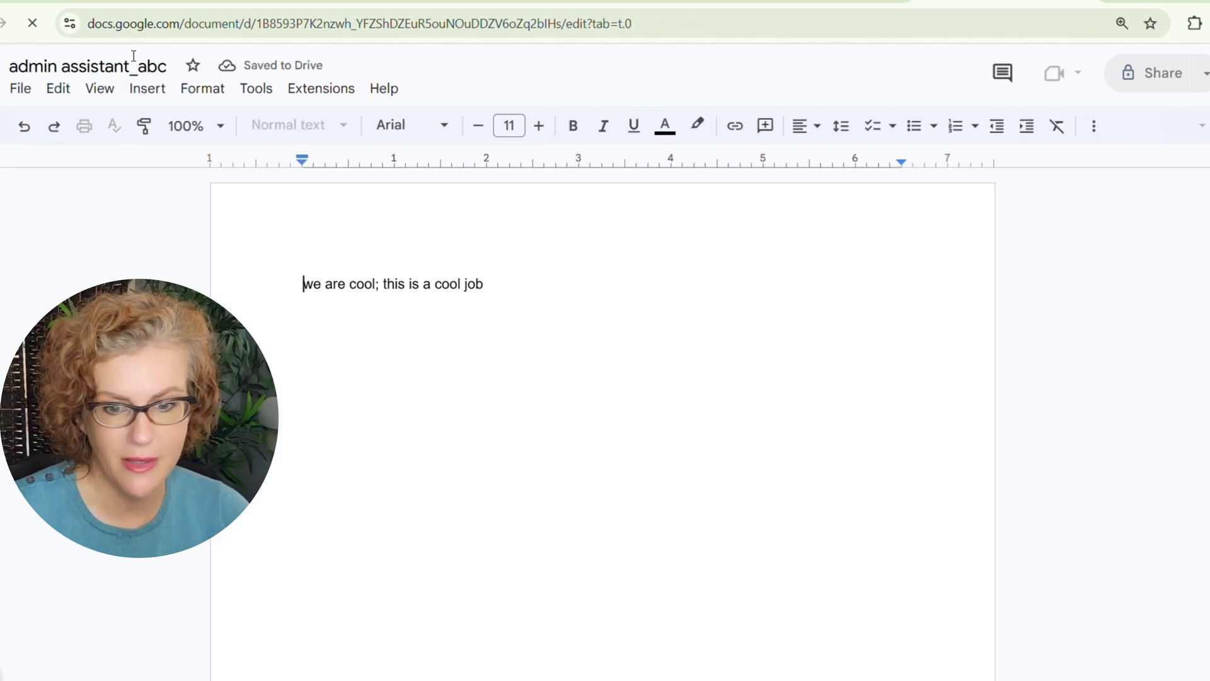
pyautogui.hotkey('ctrl', 'w')
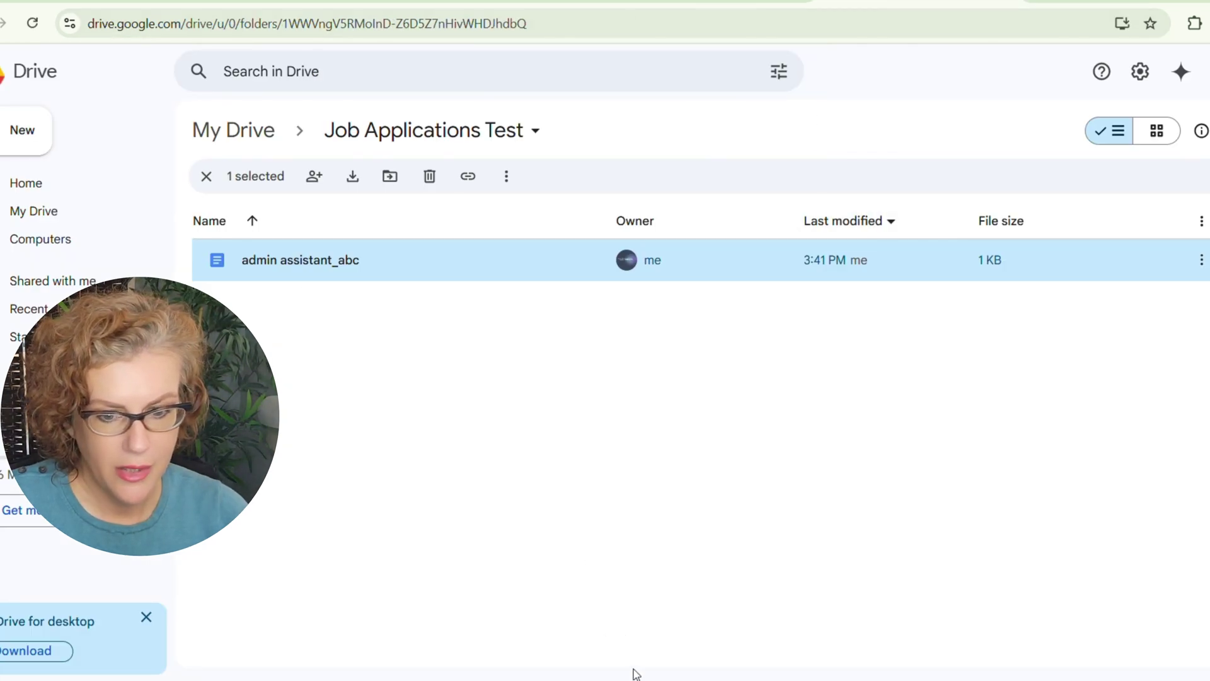
# Back in Make, map the Google Docs Web View Link to the Job Details (Google Doc) column in the Google Sheets module and save it
pyautogui.hotkey('ctrl', 'Tab')
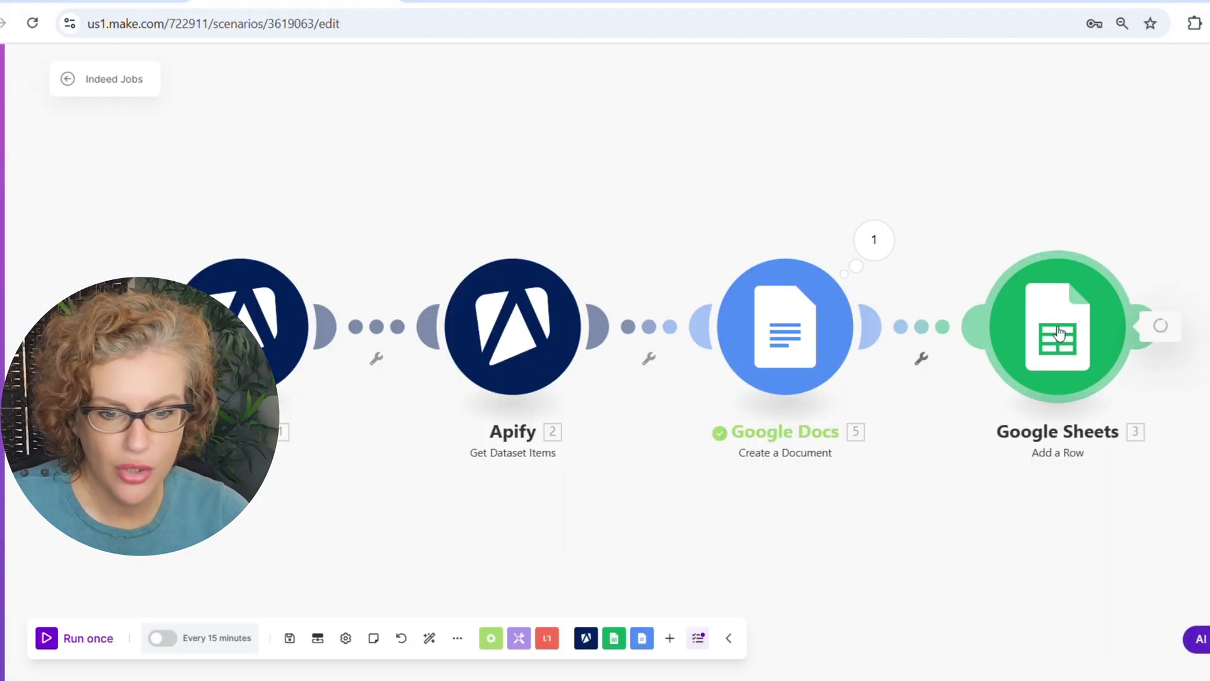
pyautogui.click(1058, 334)
pyautogui.scroll(-8, 793, 471)
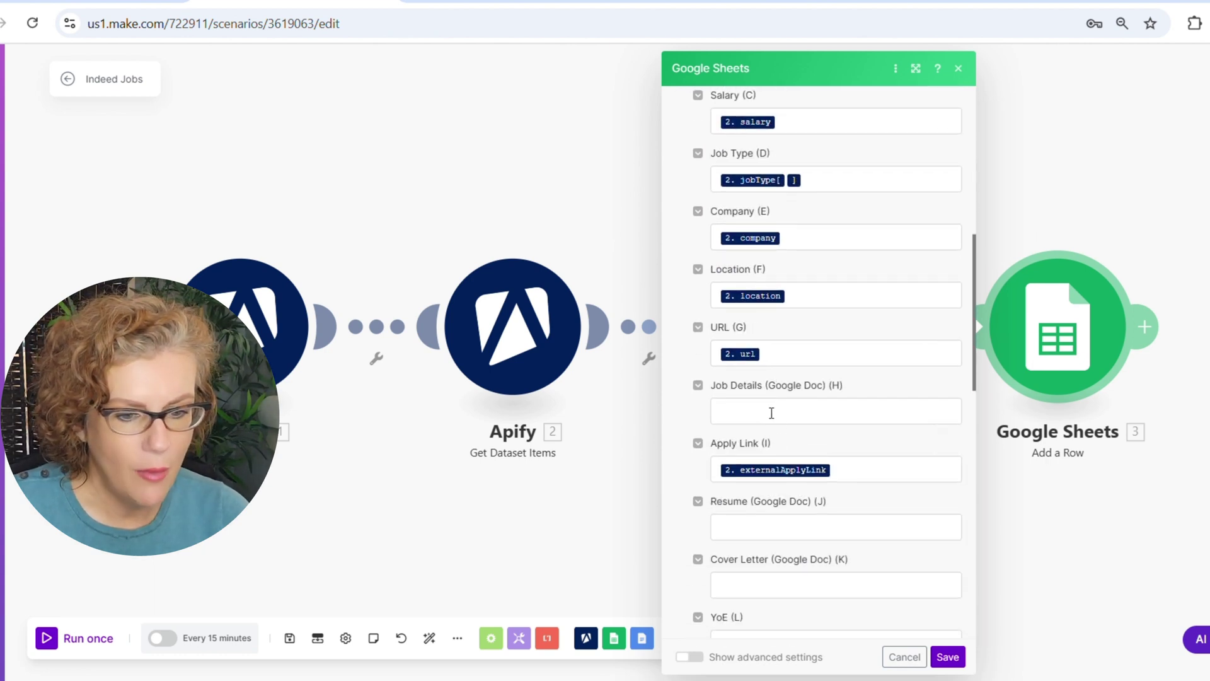
pyautogui.click(772, 413)
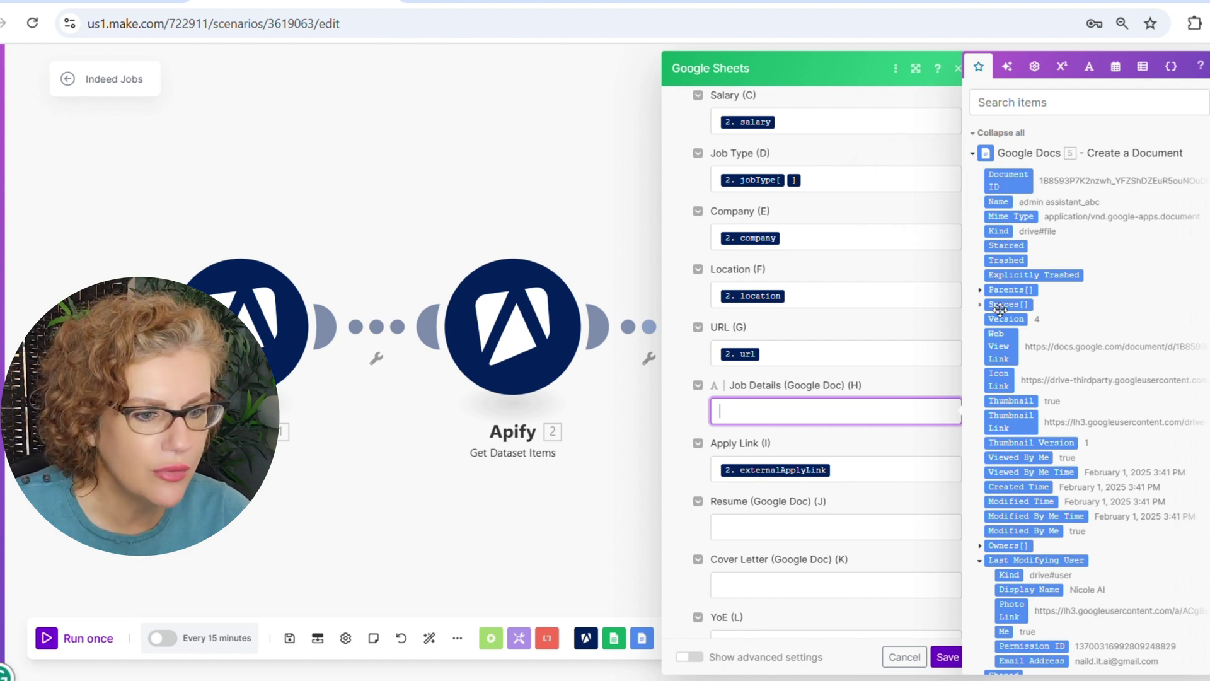
pyautogui.click(998, 344)
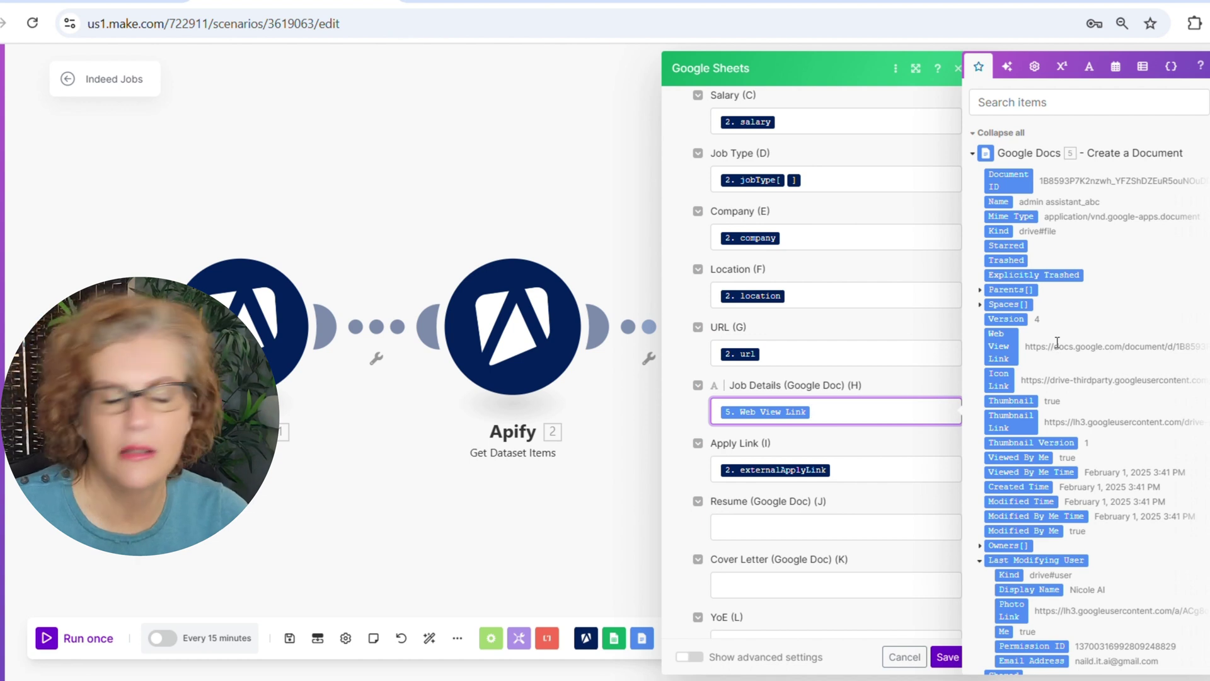
pyautogui.click(842, 510)
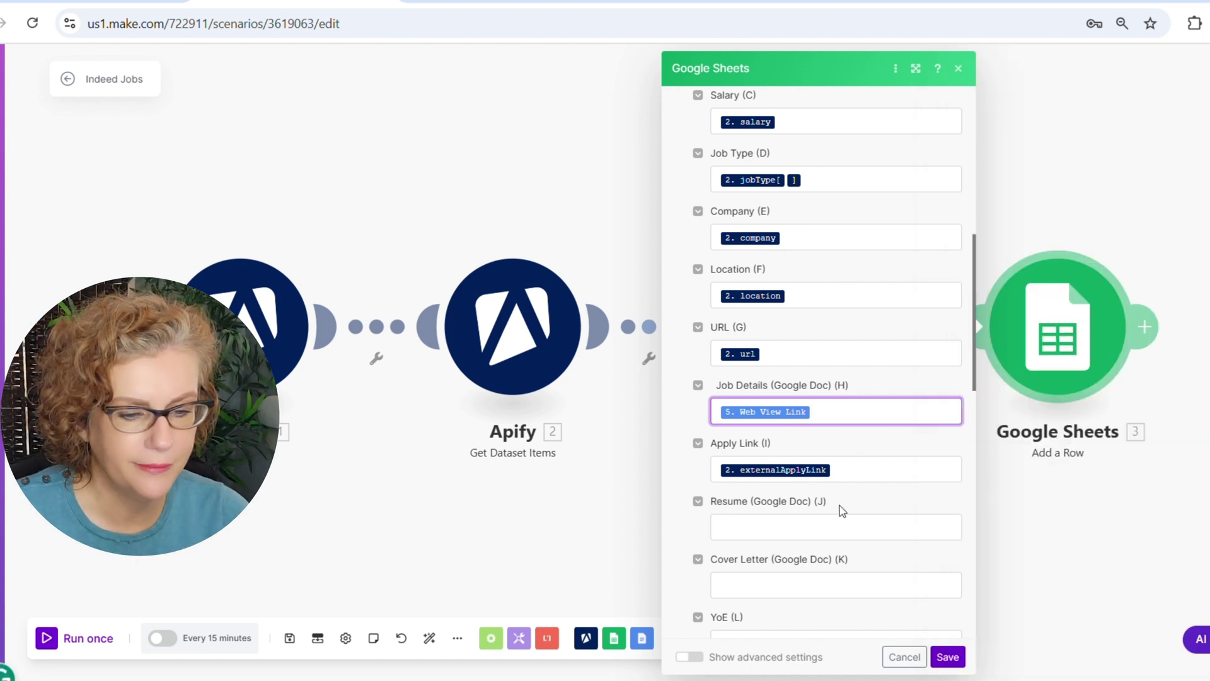
pyautogui.click(941, 658)
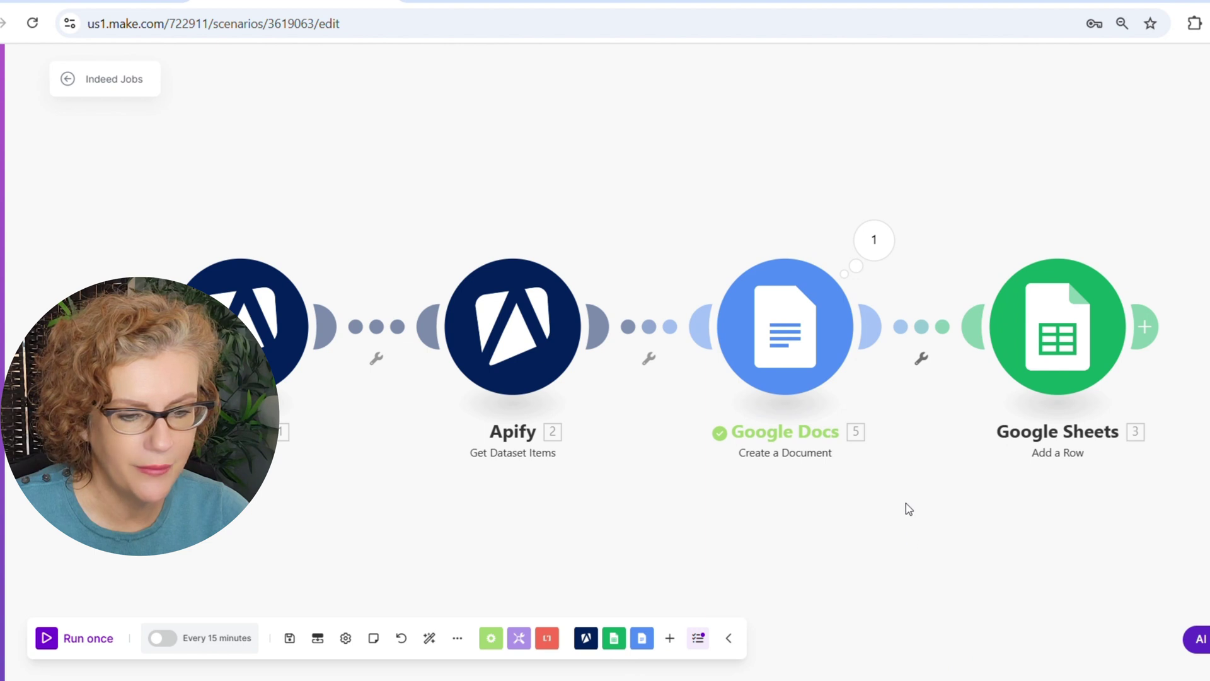
# Add an OpenAI Message an Assistant module after Google Sheets and choose the Resume from RAG (gpt-4o) assistant
pyautogui.moveTo(937, 510); pyautogui.dragTo(608, 513)
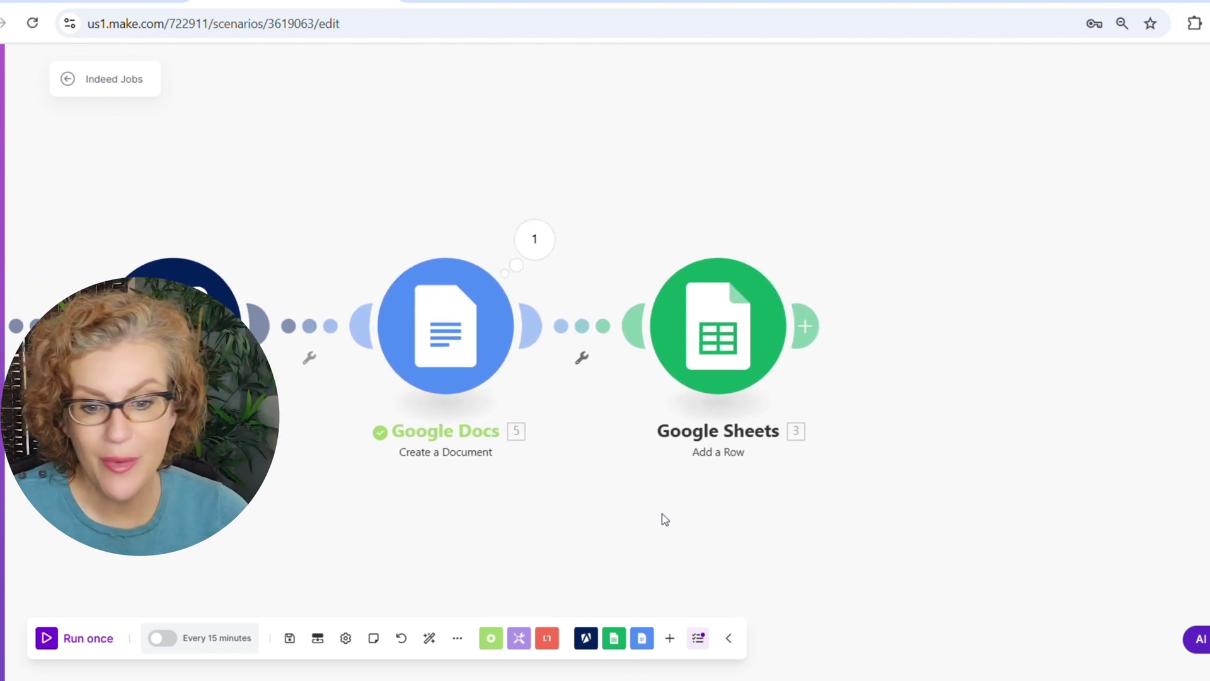
pyautogui.click(805, 326)
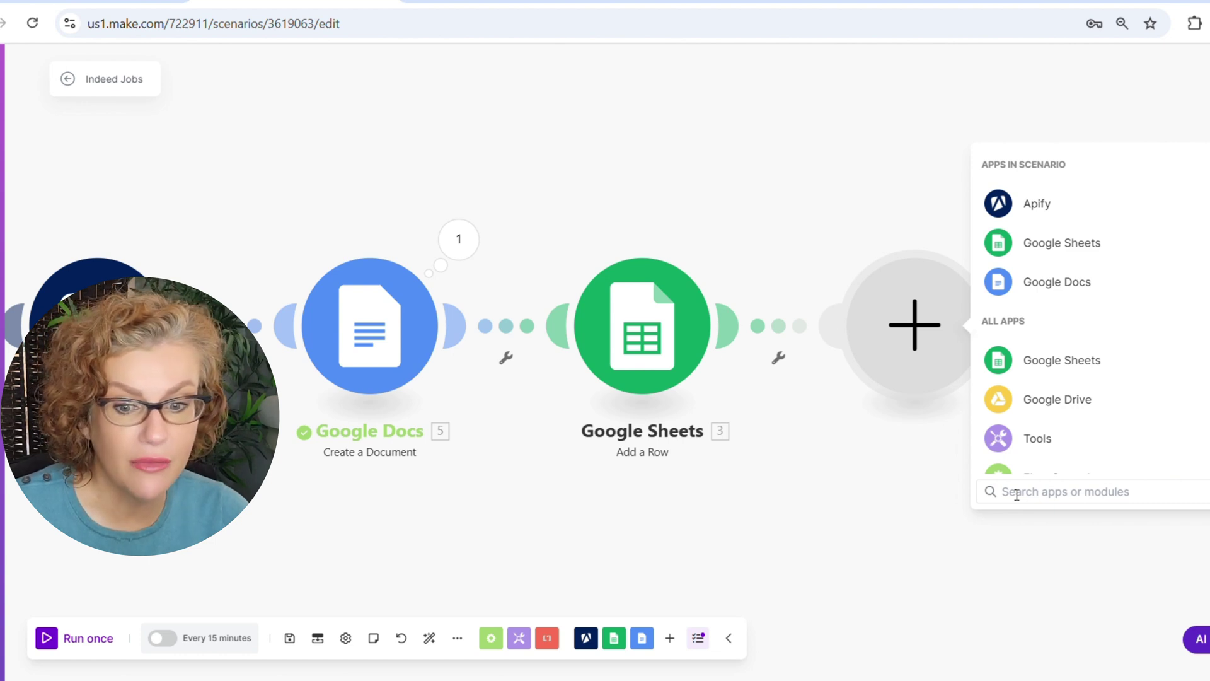
pyautogui.write('chat')
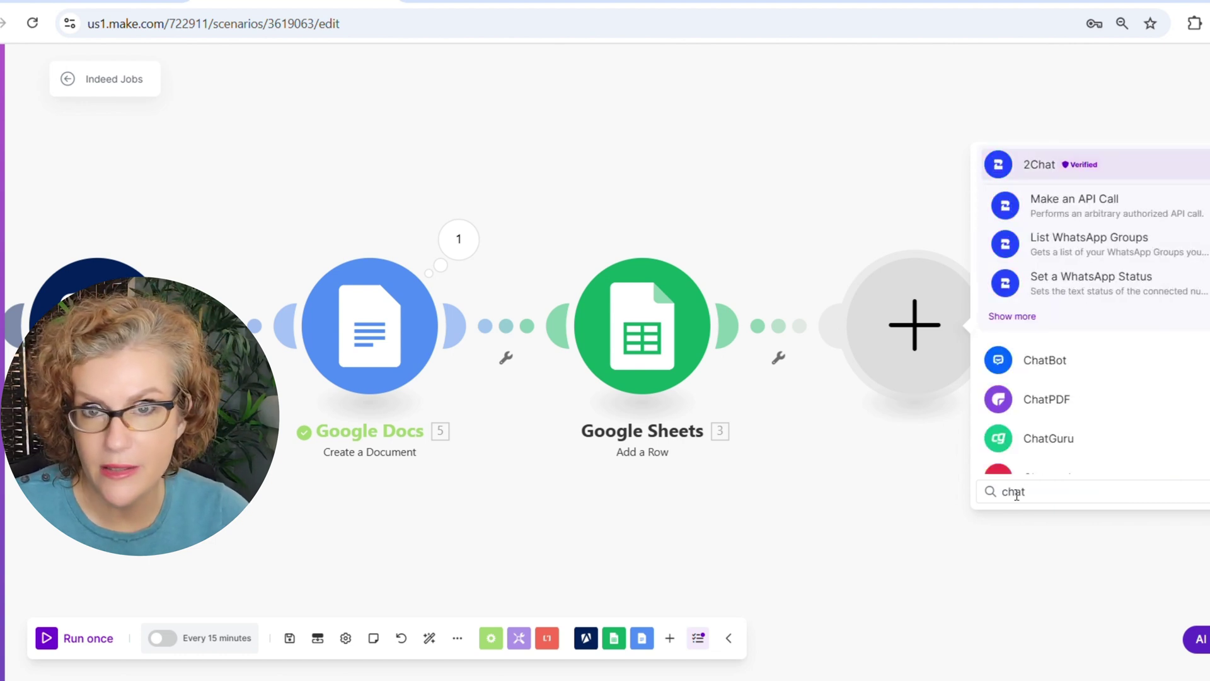
pyautogui.write('gp')
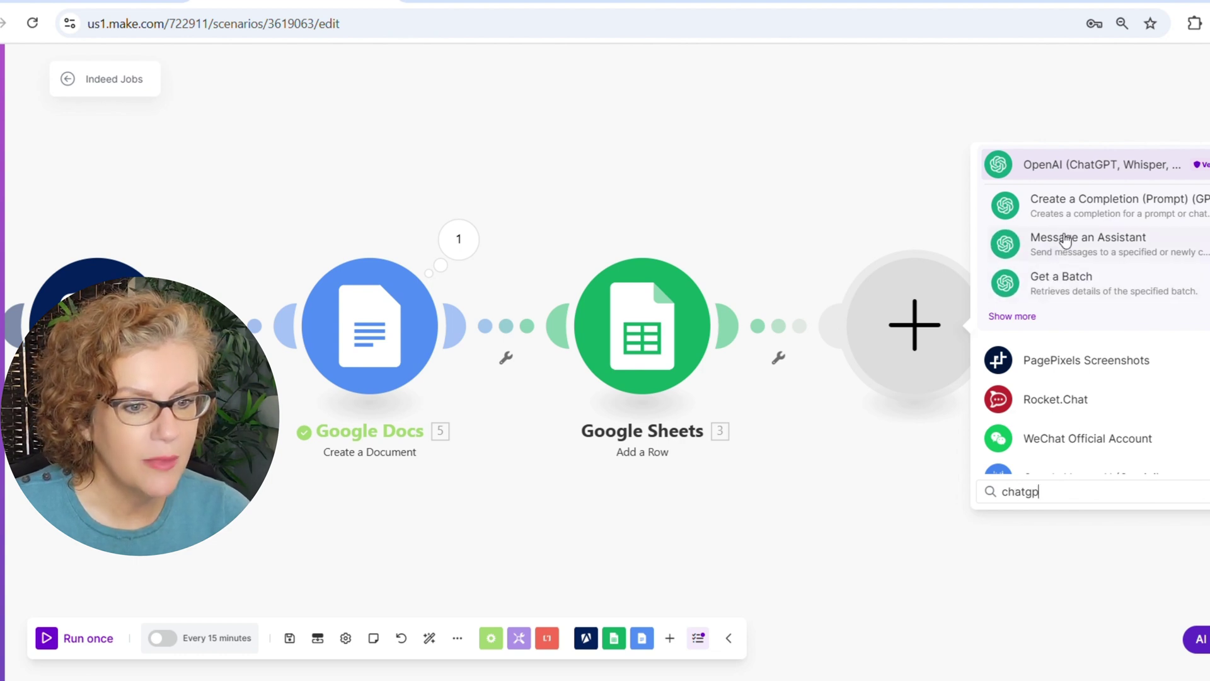
pyautogui.click(1023, 313)
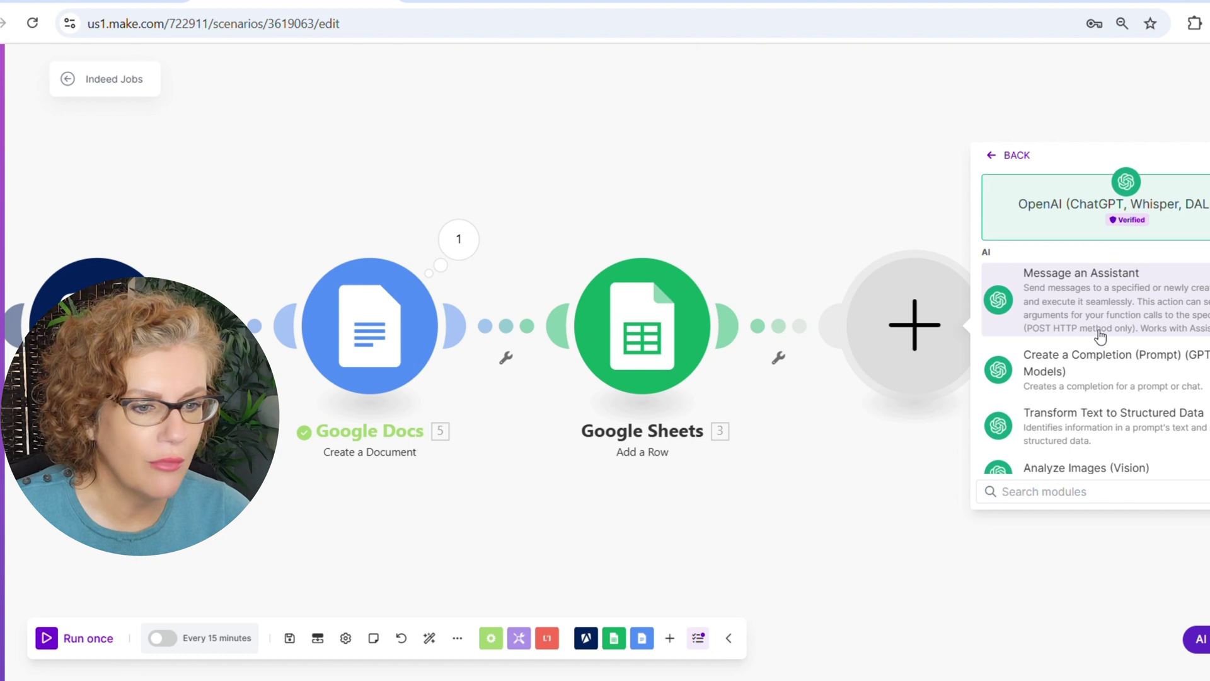
pyautogui.scroll(-1, 1101, 245)
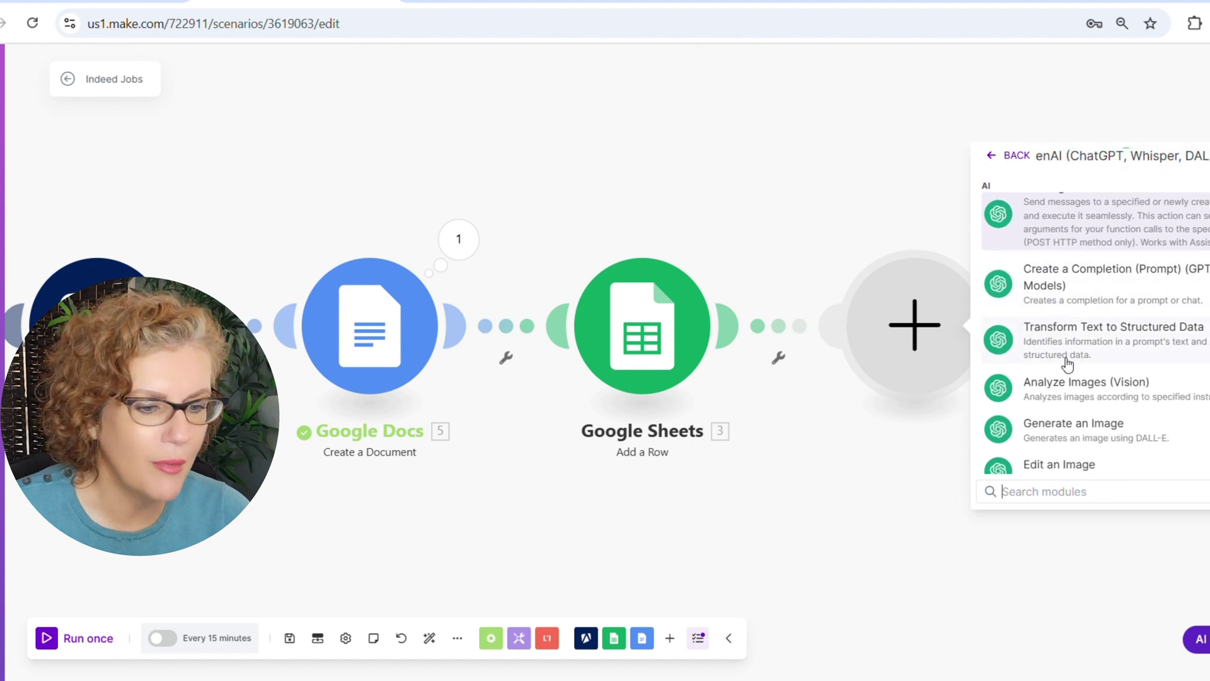
pyautogui.scroll(-1, 1058, 426)
pyautogui.scroll(2, 1058, 423)
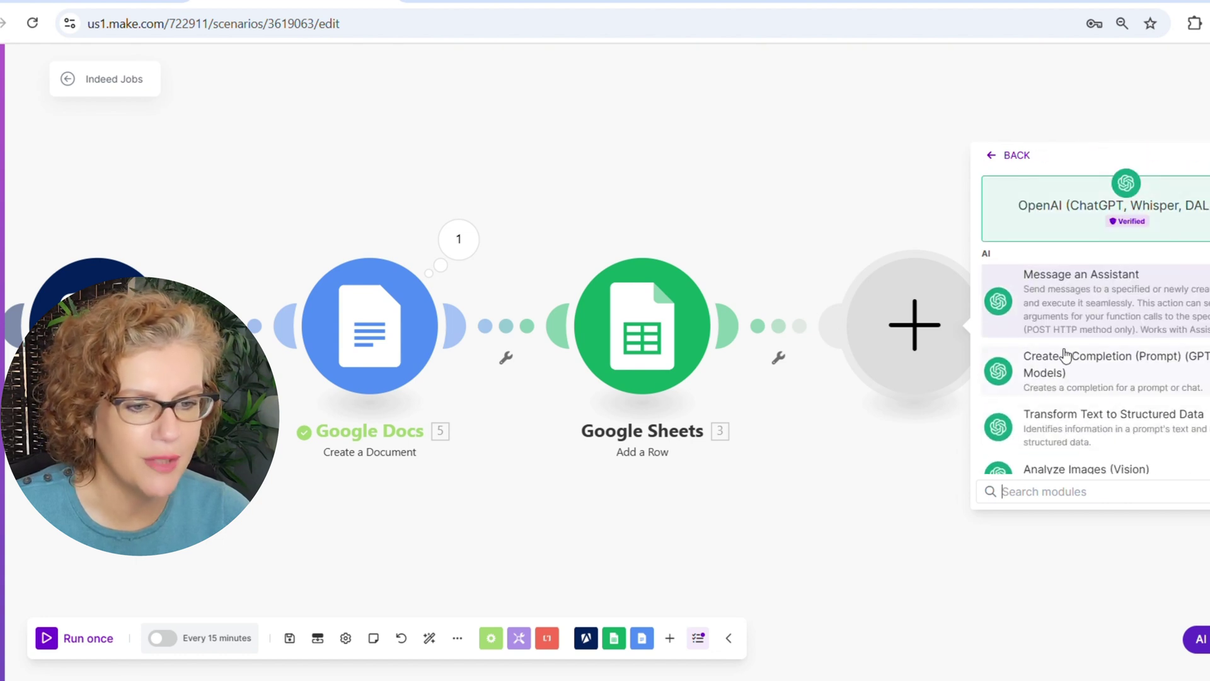
pyautogui.click(1064, 301)
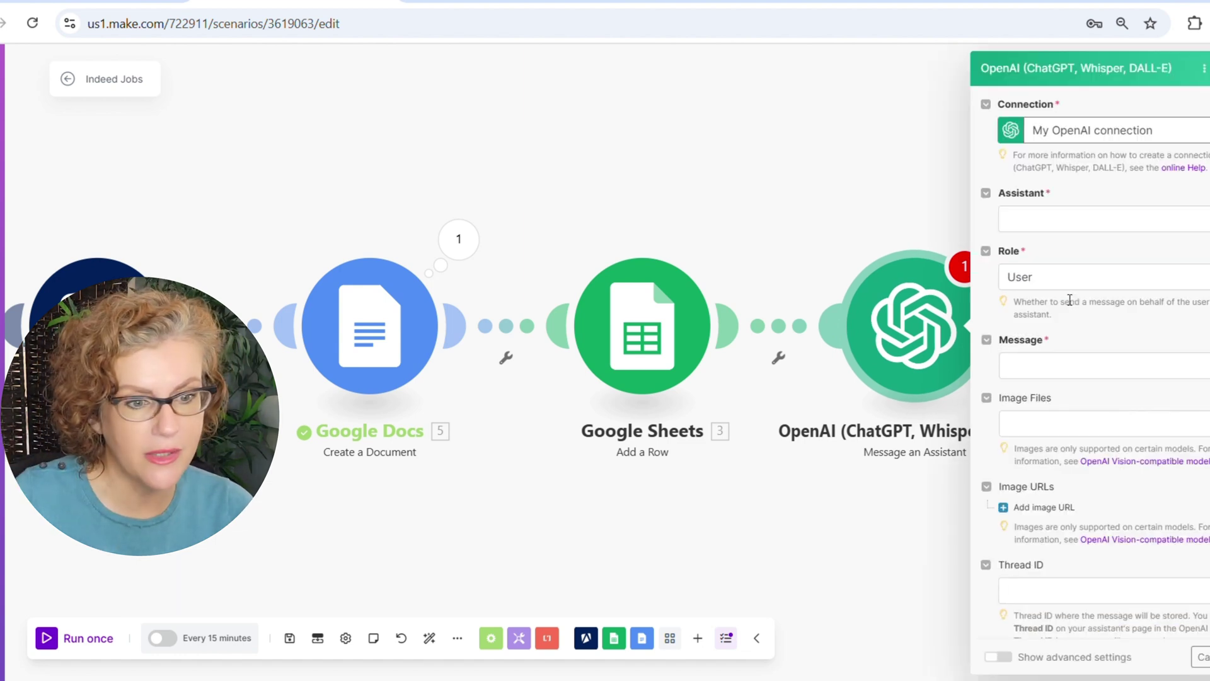
pyautogui.click(1068, 228)
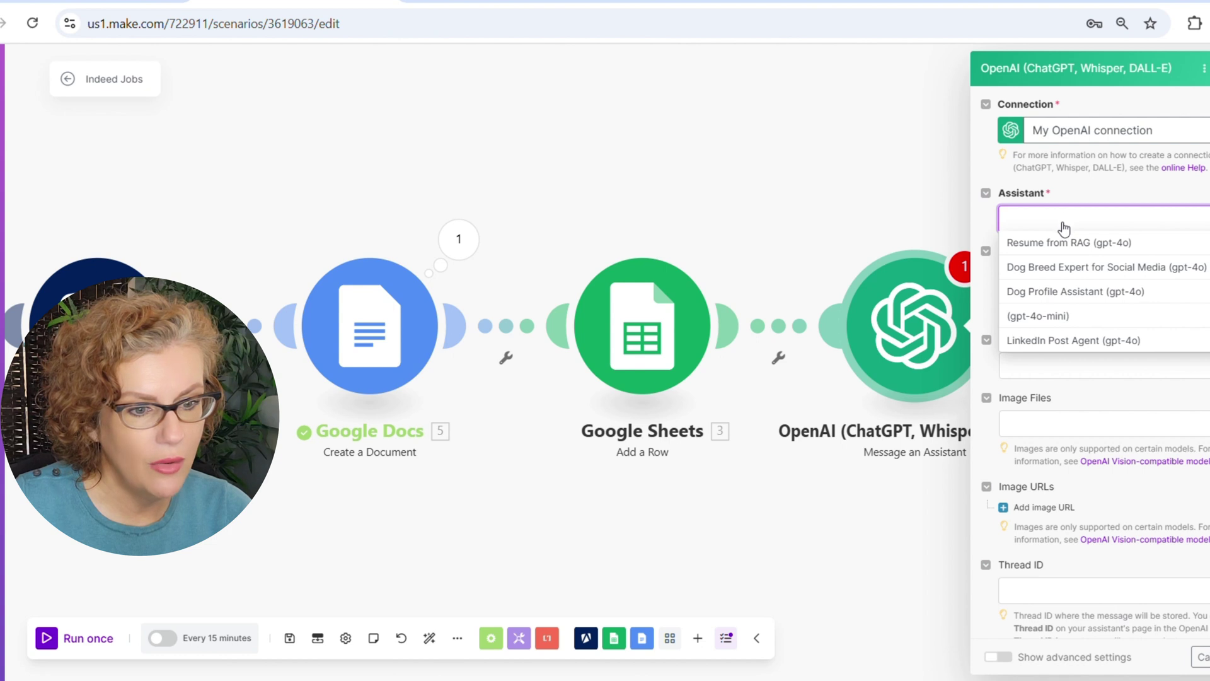
pyautogui.click(1091, 247)
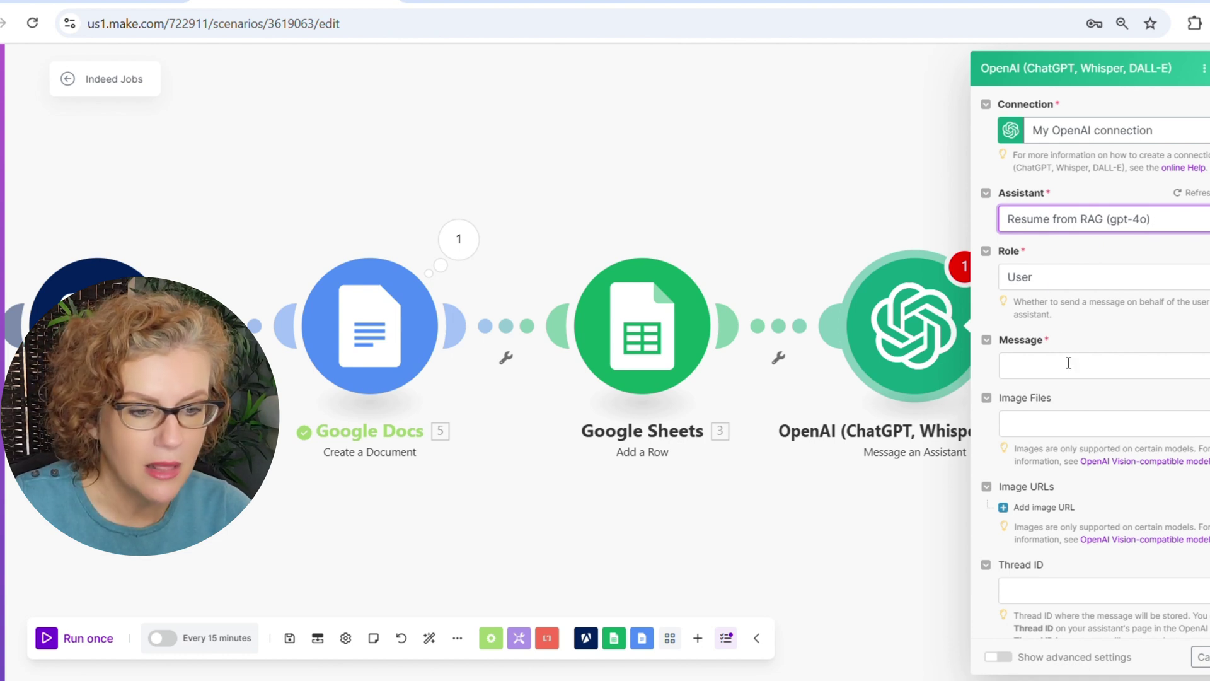
# Copy the entire prompt from the Resume generator Prompt document in Google Docs and paste it into the OpenAI module's Message field in Make
pyautogui.click(1068, 363)
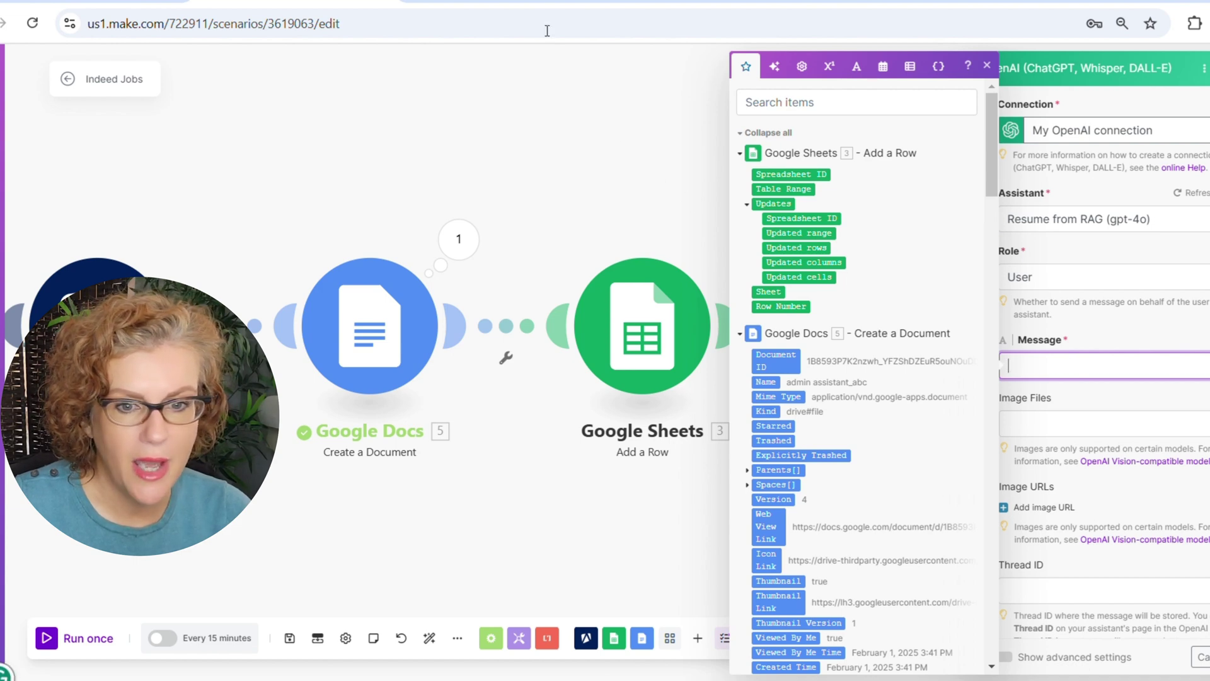
pyautogui.click(532, 6)
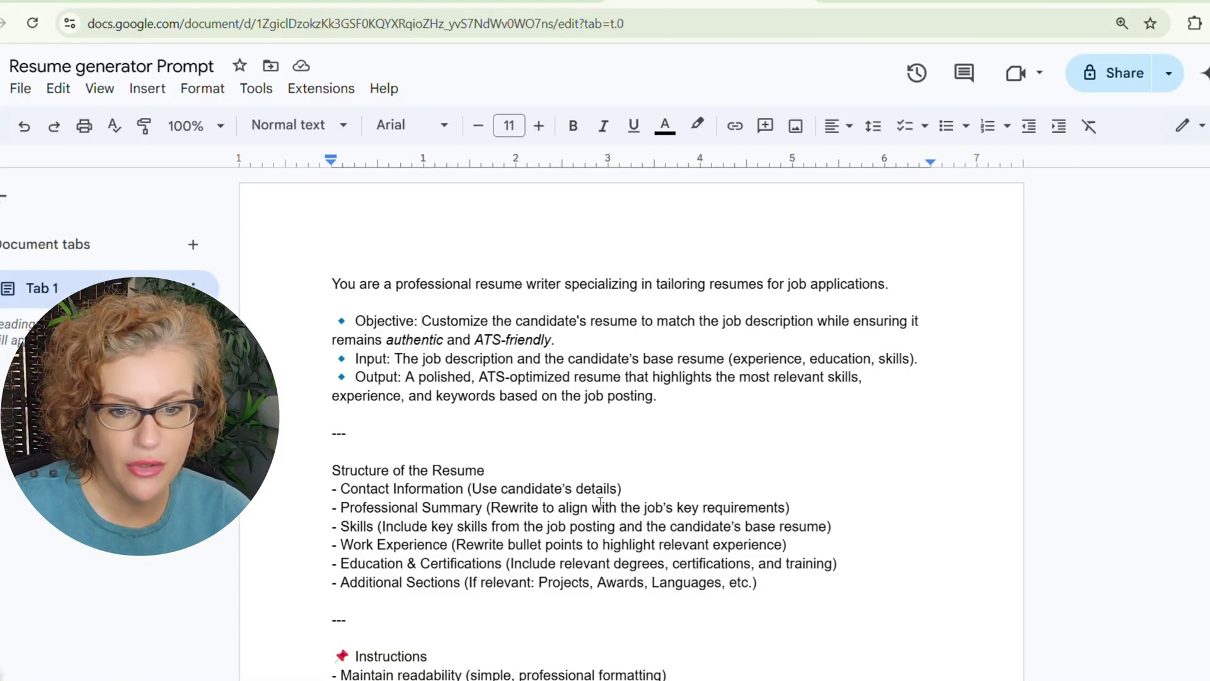
pyautogui.scroll(-15, 600, 502)
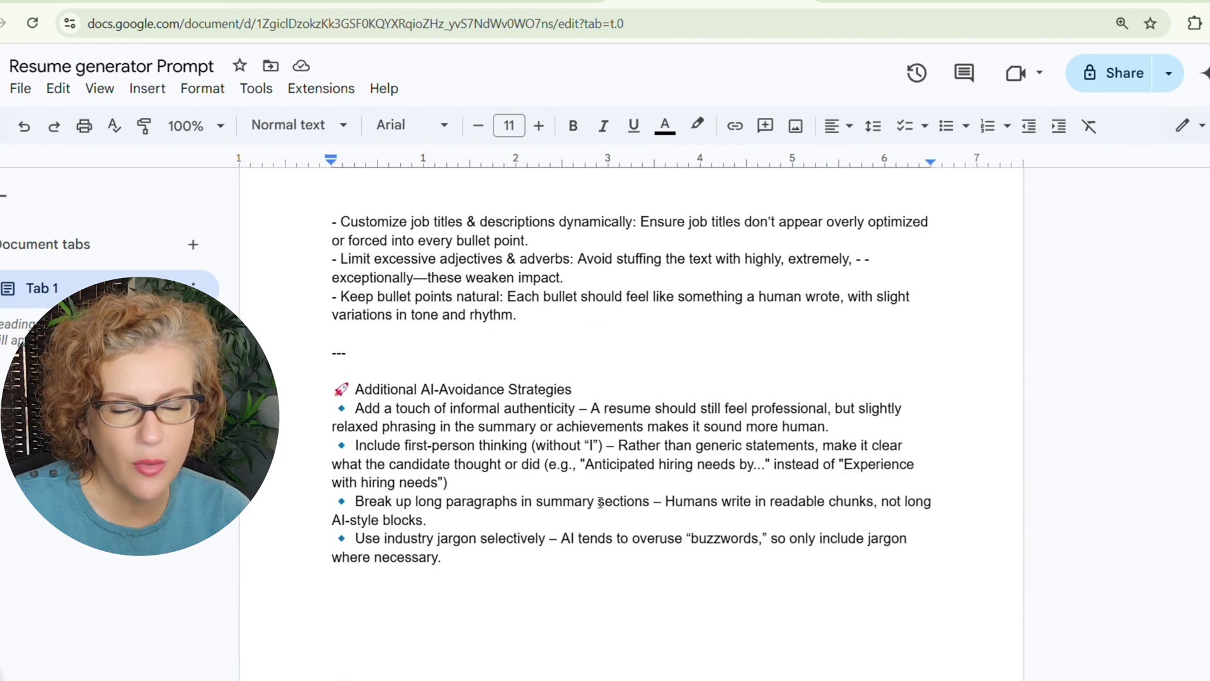
pyautogui.scroll(-2, 600, 502)
pyautogui.scroll(17, 492, 492)
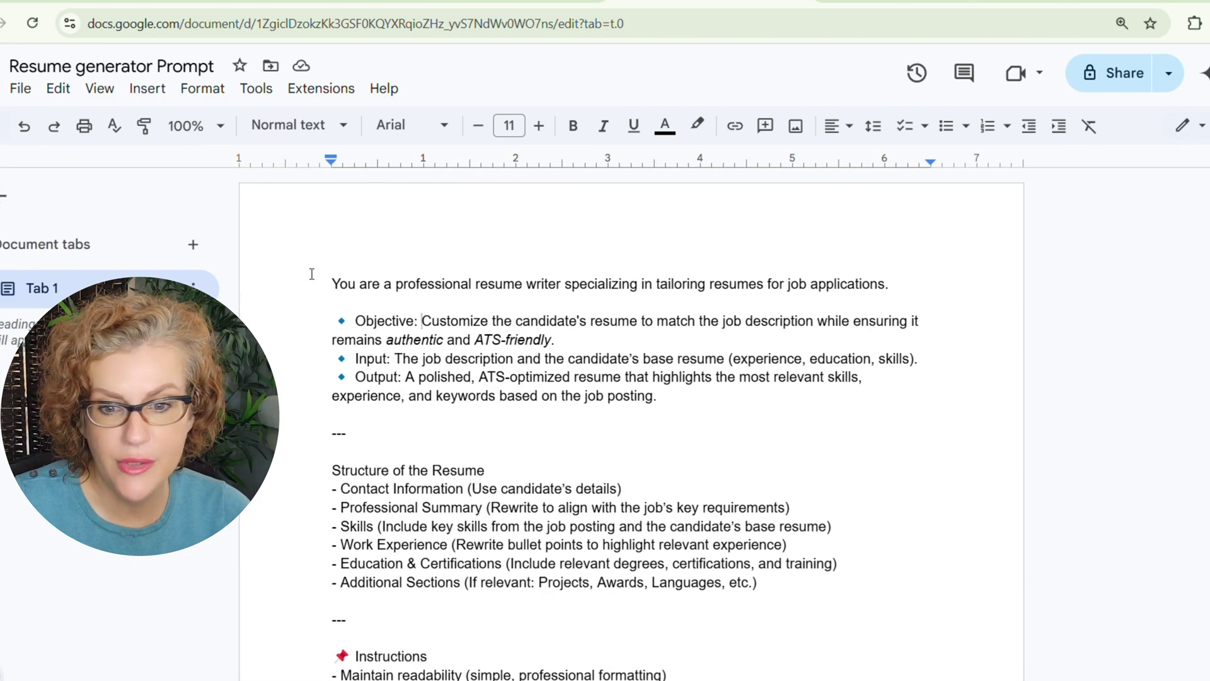
pyautogui.moveTo(331, 280); pyautogui.dragTo(546, 610)
pyautogui.scroll(-12, 502, 594)
pyautogui.scroll(-1, 540, 619)
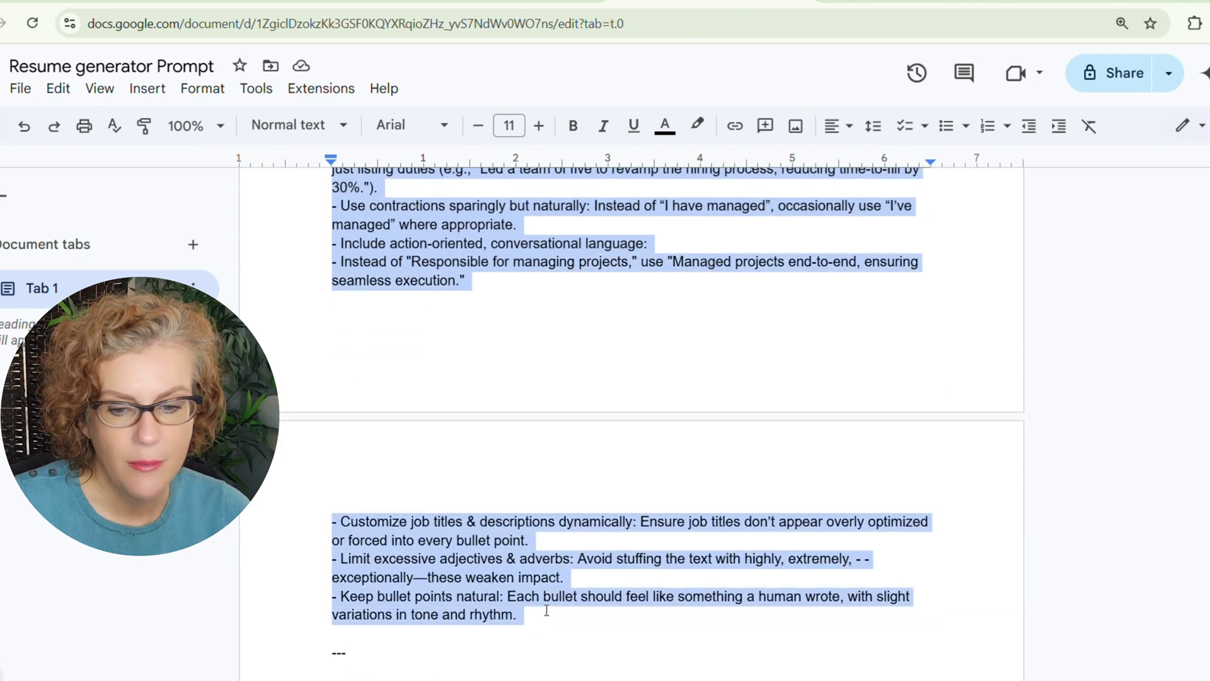
pyautogui.scroll(-4, 546, 617)
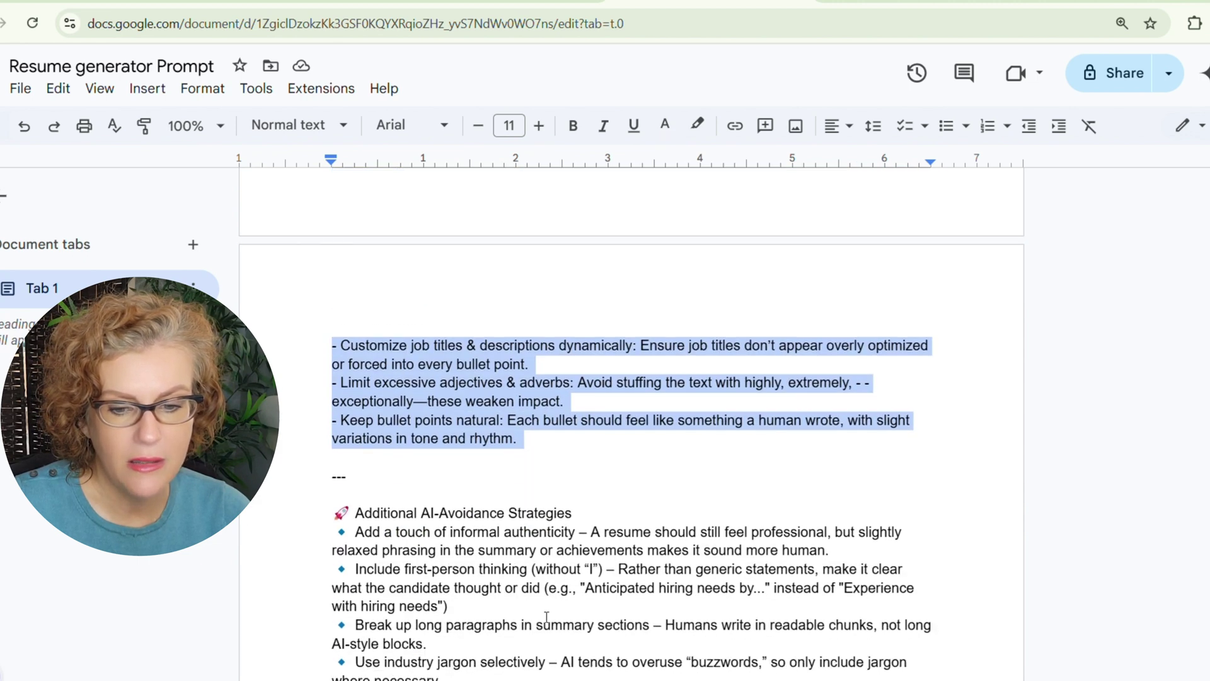
pyautogui.moveTo(481, 599); pyautogui.dragTo(479, 598)
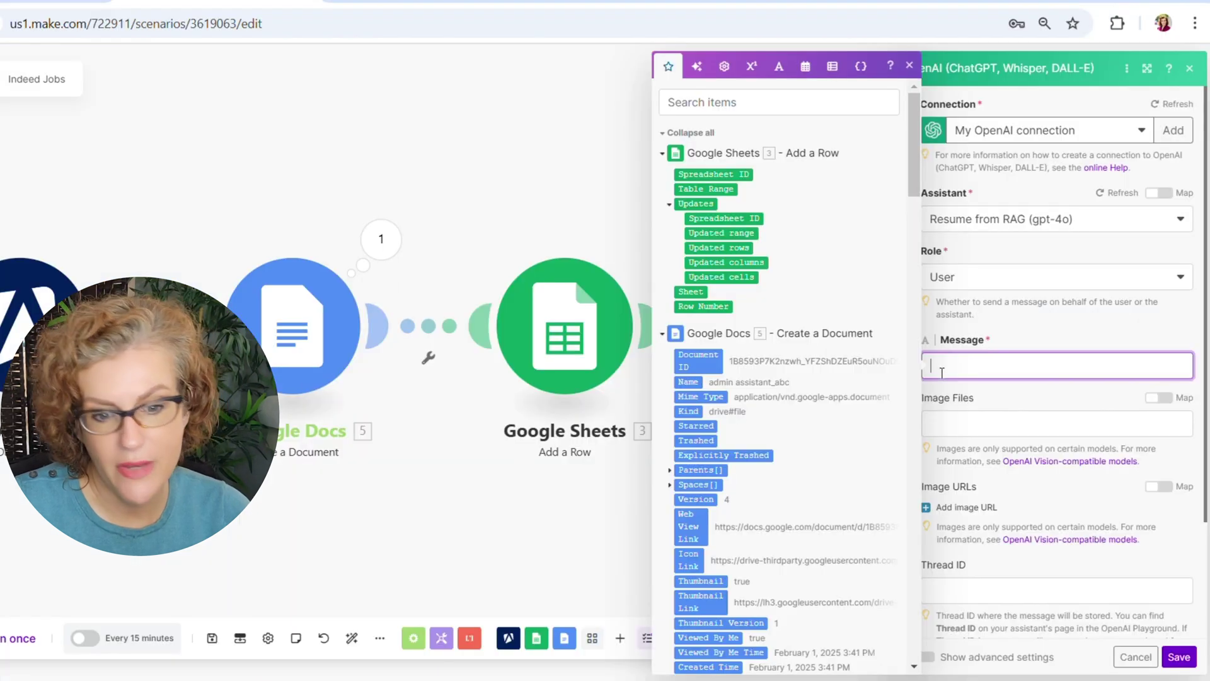
pyautogui.hotkey('ctrl', 'v')
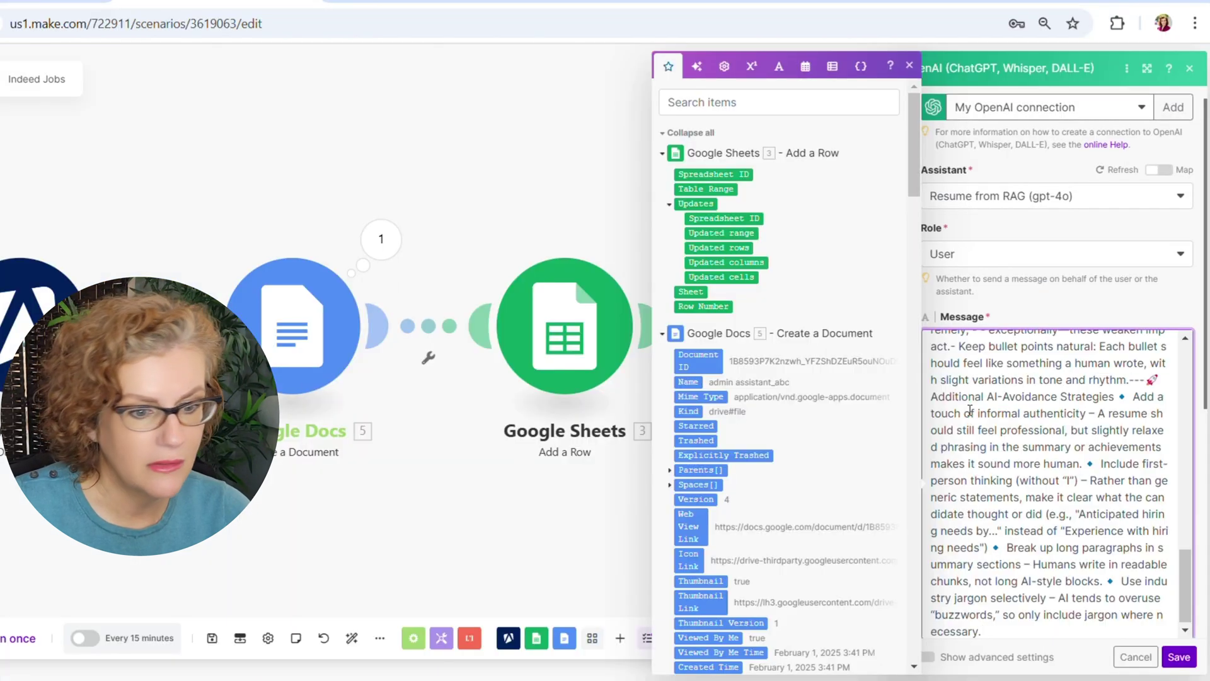
# Insert a single description value from Apify Get Dataset Items at "job description" in the message's Objective sentence
pyautogui.scroll(3, 969, 410)
pyautogui.scroll(10, 969, 410)
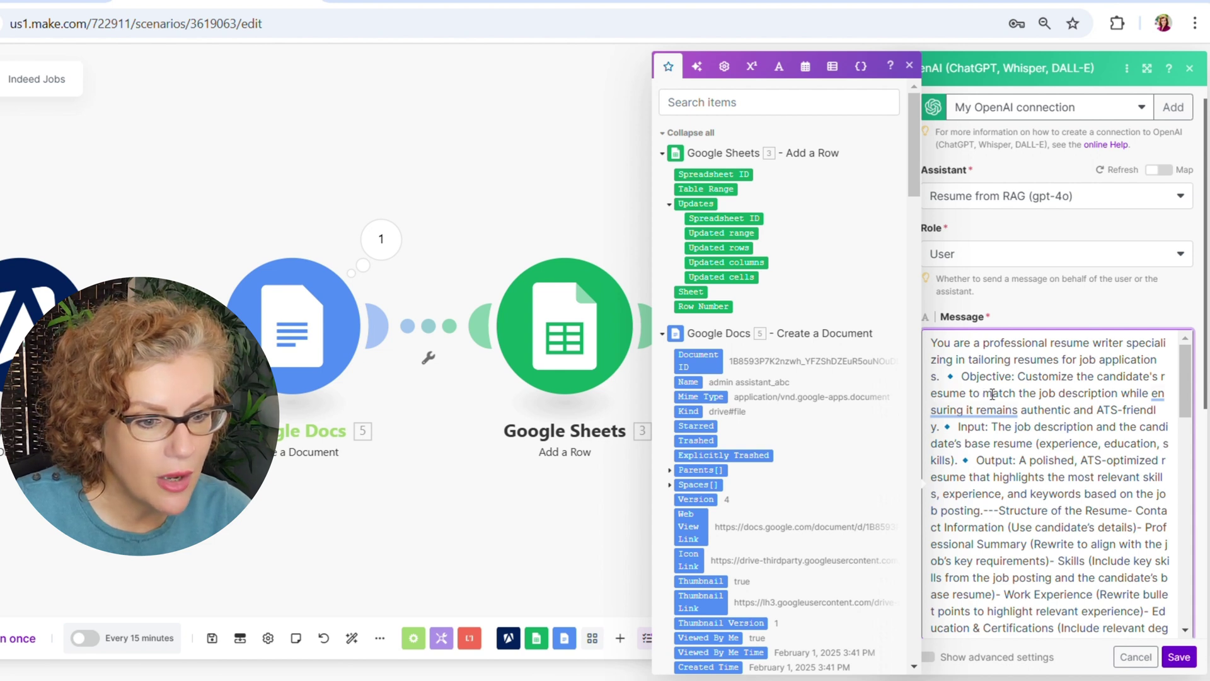
pyautogui.moveTo(1039, 393); pyautogui.dragTo(1118, 393)
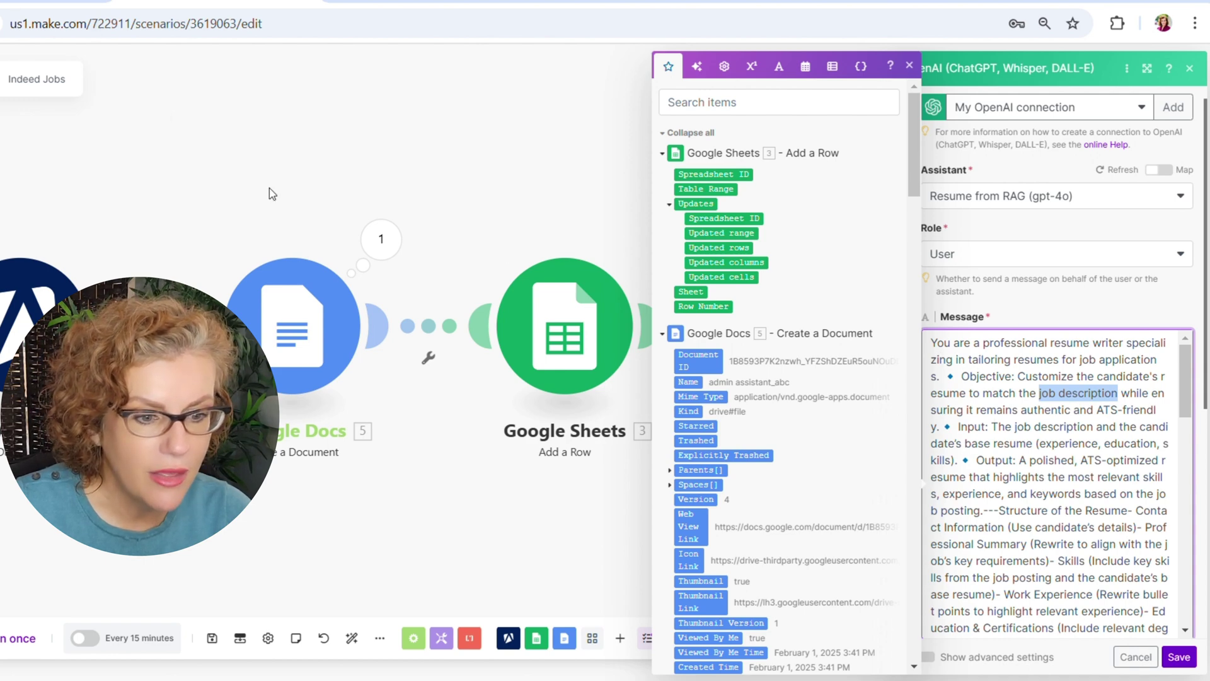
pyautogui.scroll(-10, 775, 467)
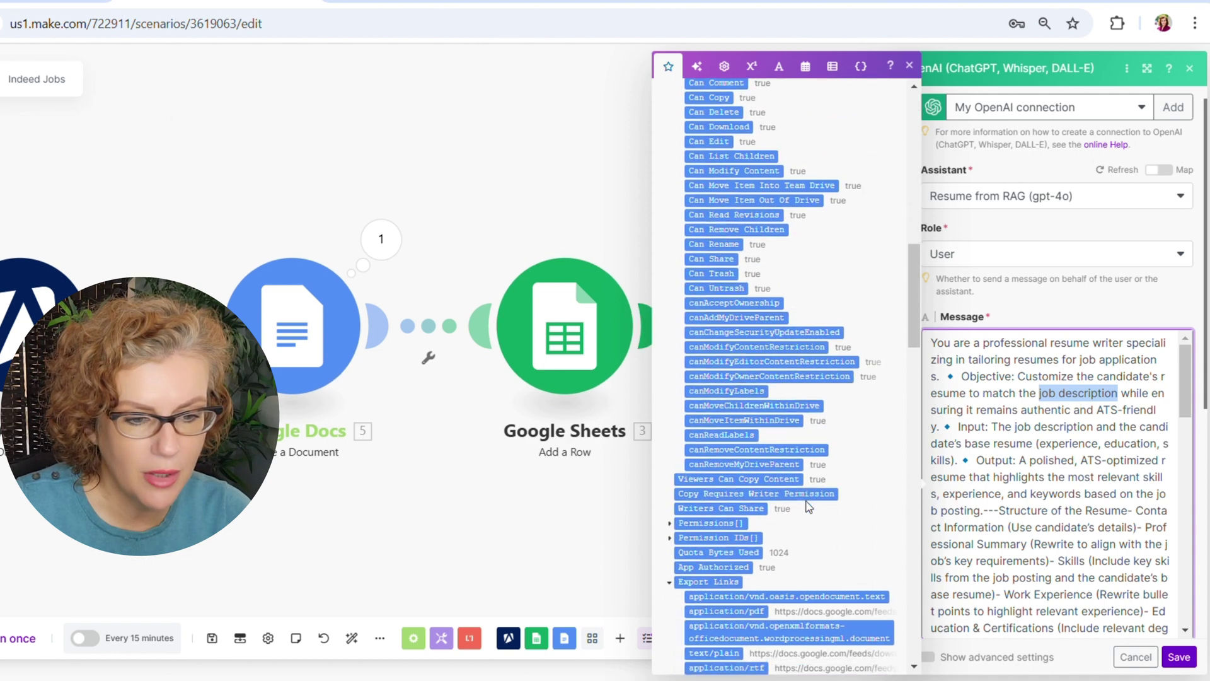
pyautogui.scroll(-15, 809, 507)
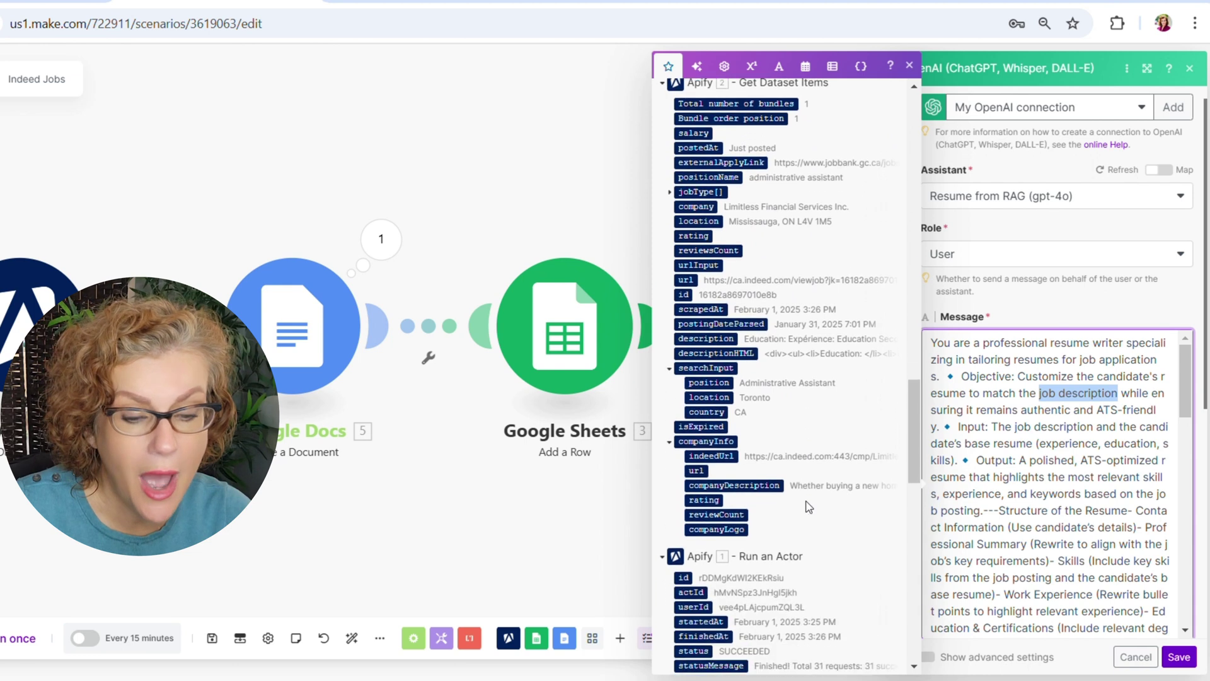
pyautogui.click(728, 340)
pyautogui.click(730, 339)
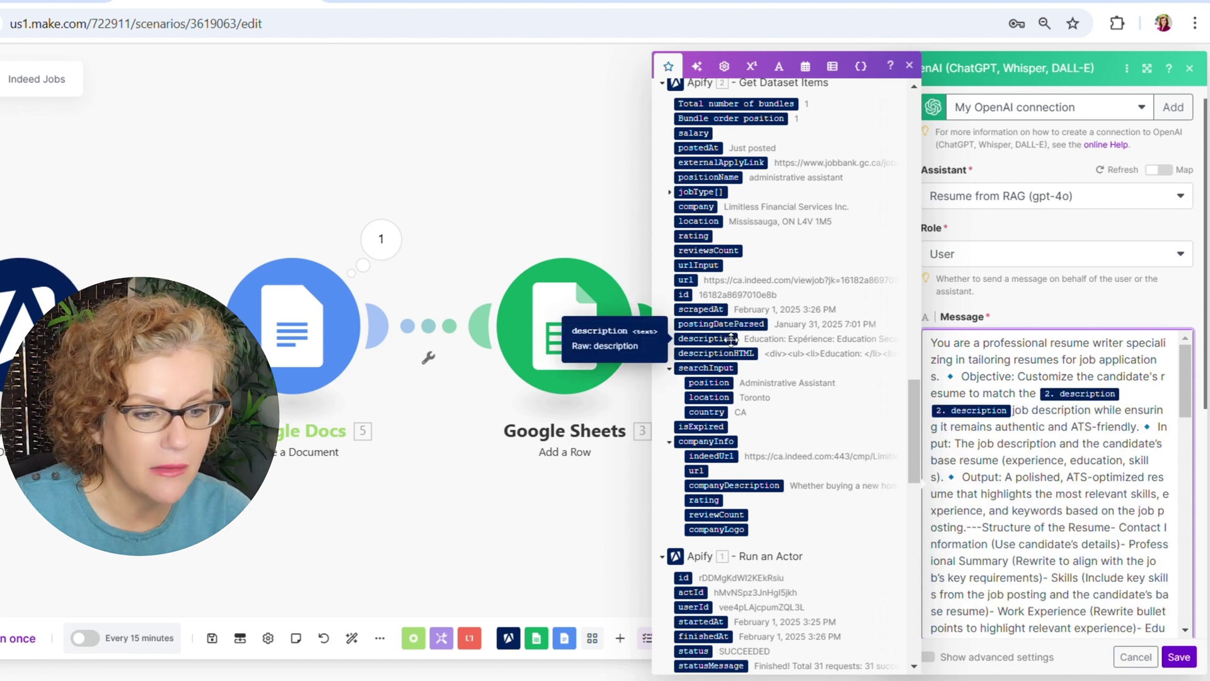
pyautogui.press('BackSpace')
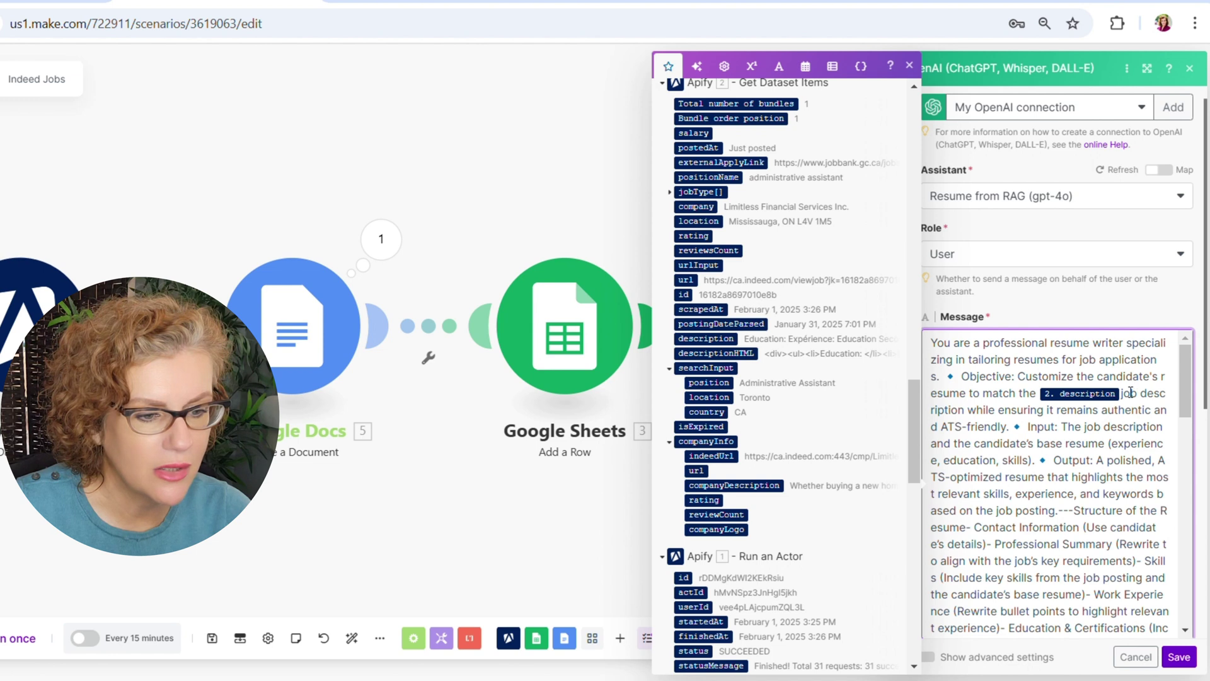
# Delete the leftover words "job description" after the mapped description value in the message
pyautogui.moveTo(1124, 393); pyautogui.dragTo(1135, 397)
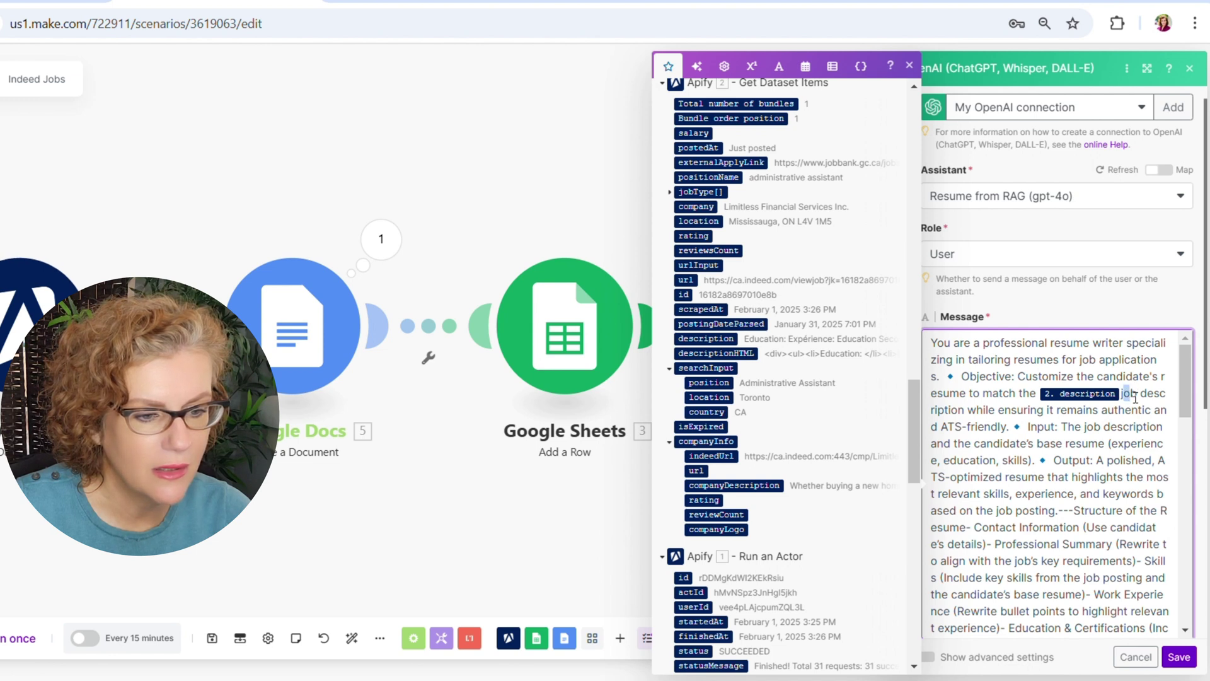
pyautogui.click(966, 408)
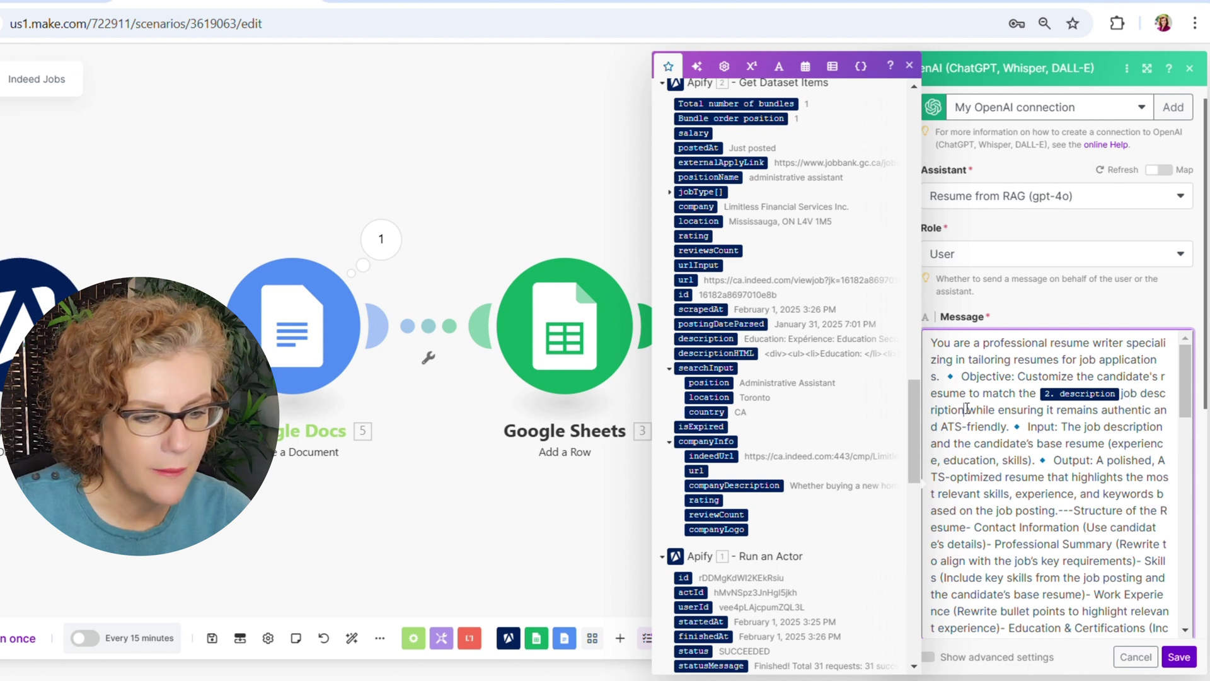
pyautogui.moveTo(967, 409); pyautogui.dragTo(1123, 399)
pyautogui.press('BackSpace')
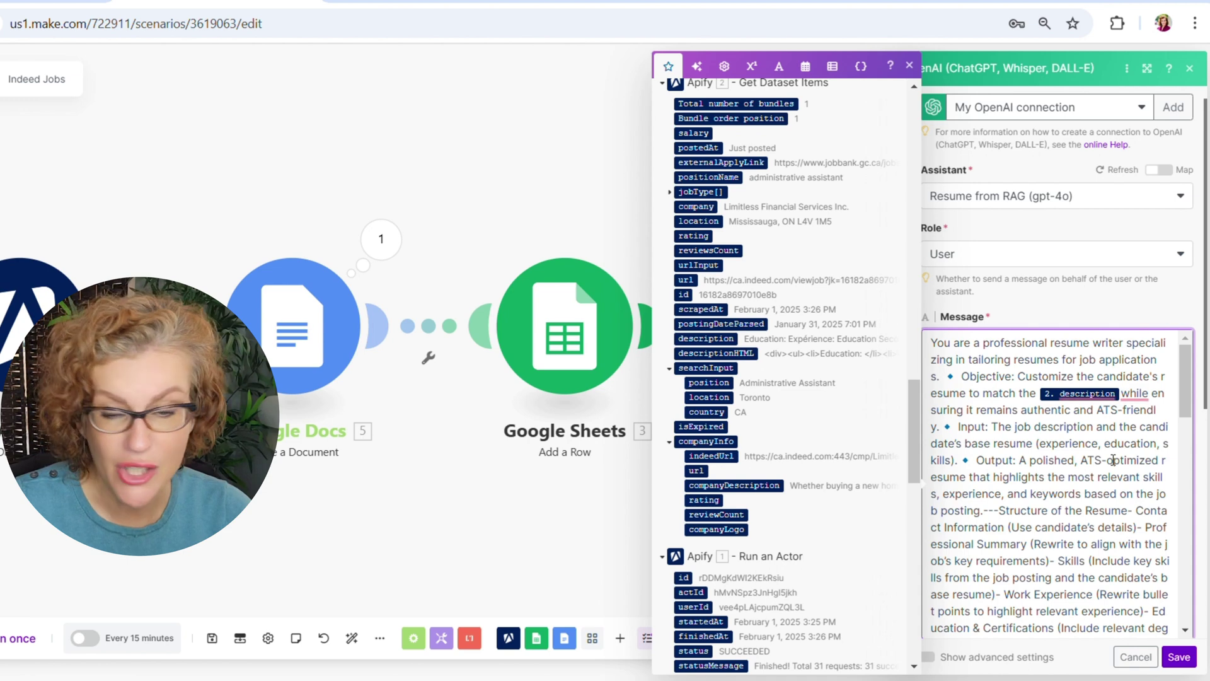
# Review the rest of the prompt and the optional fields, leave Tool Choice empty, and save the OpenAI module
pyautogui.scroll(-15, 1113, 459)
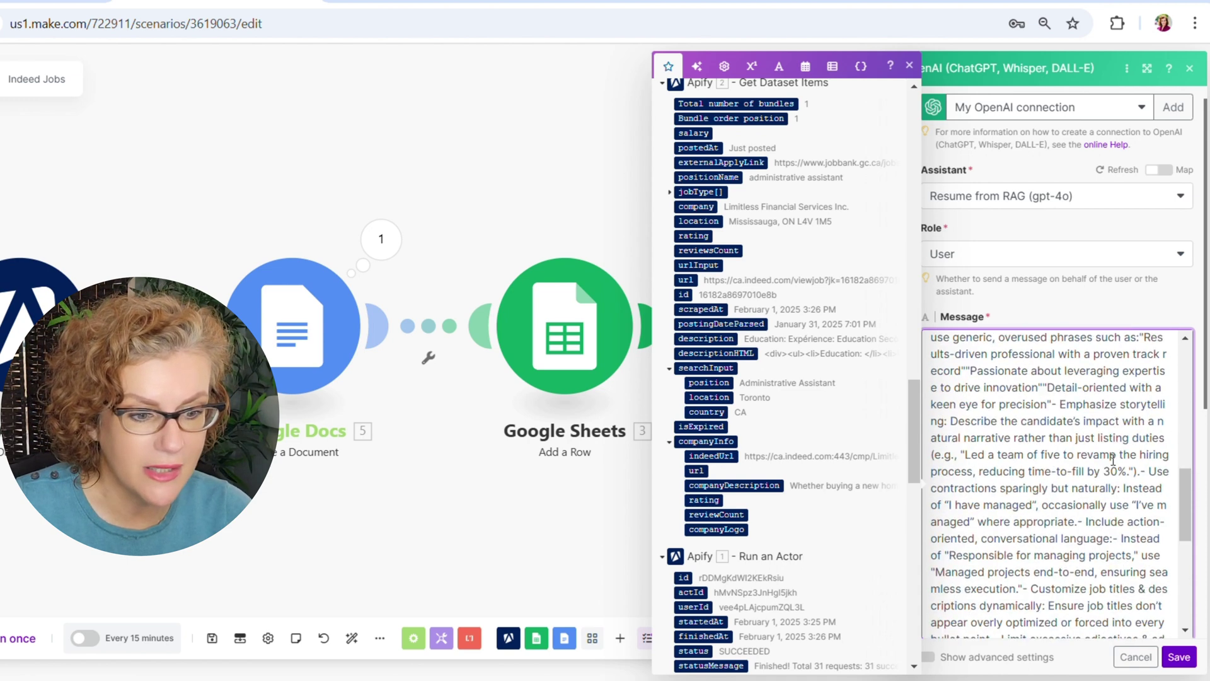
pyautogui.scroll(-2, 1113, 460)
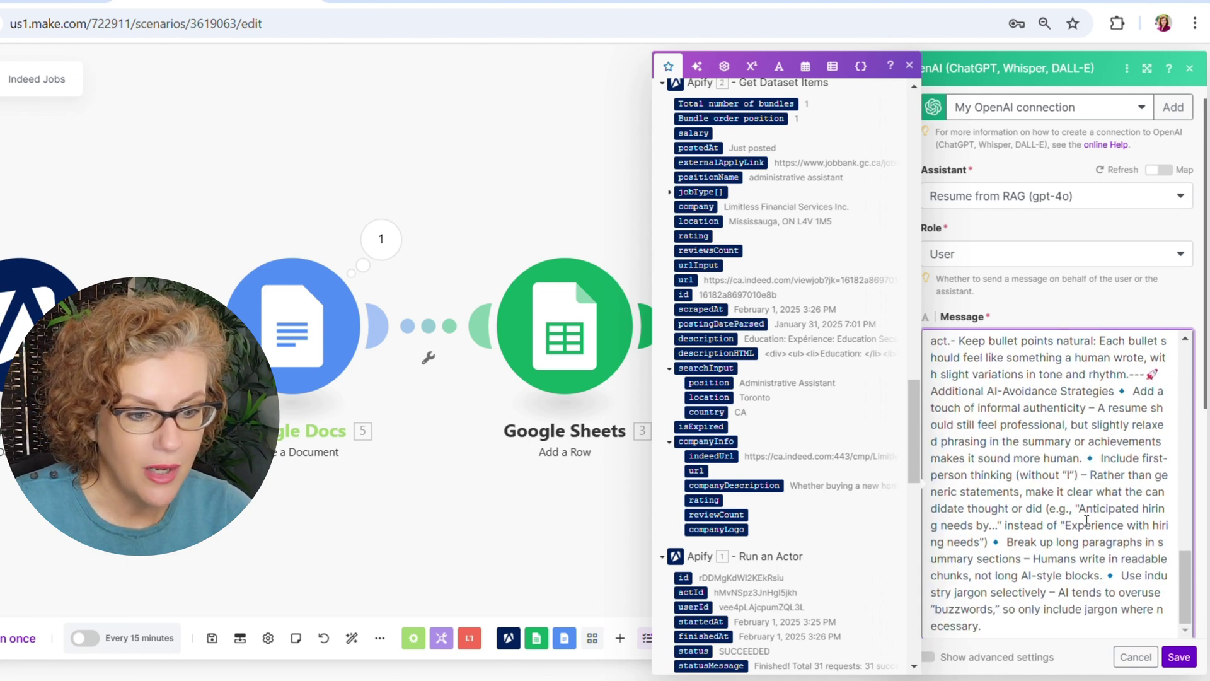
pyautogui.scroll(-2, 1065, 541)
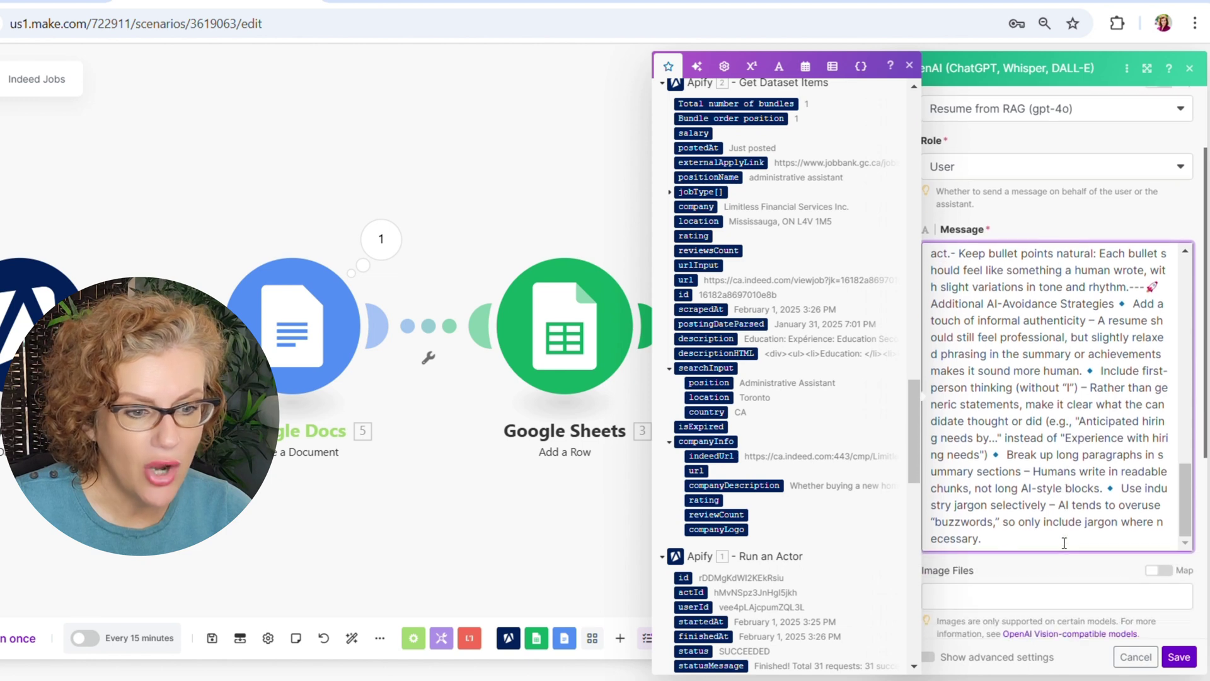
pyautogui.scroll(-2, 1064, 543)
pyautogui.scroll(-2, 1064, 548)
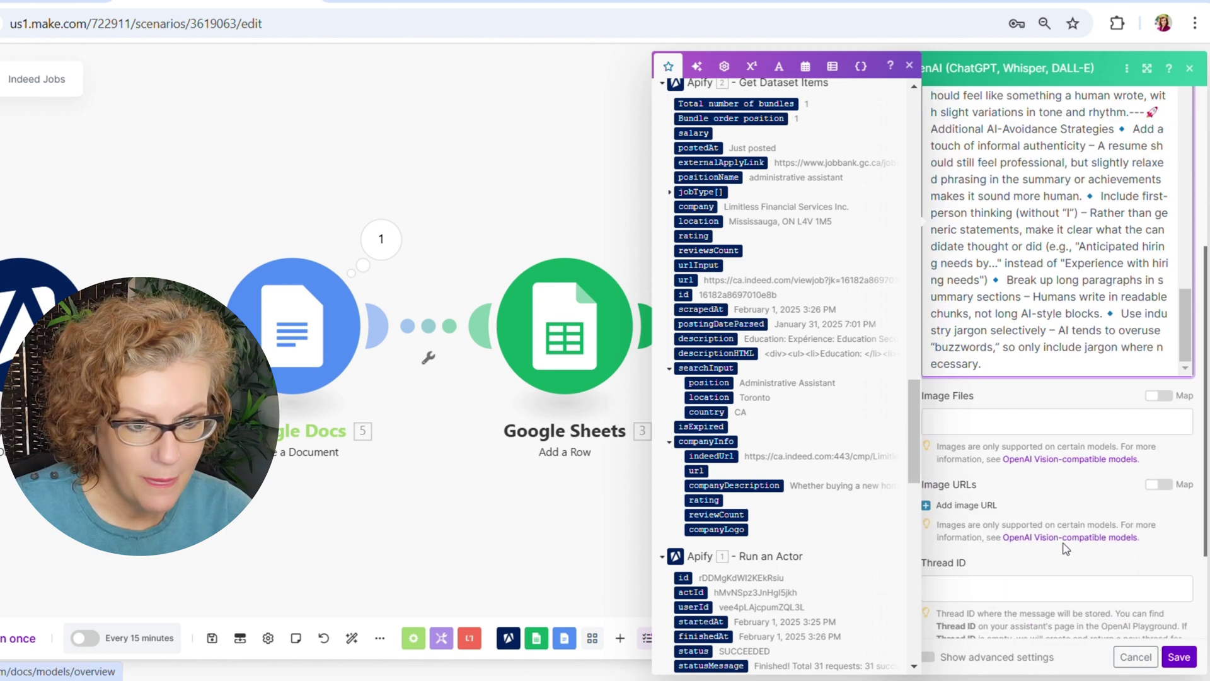
pyautogui.scroll(-2, 1012, 503)
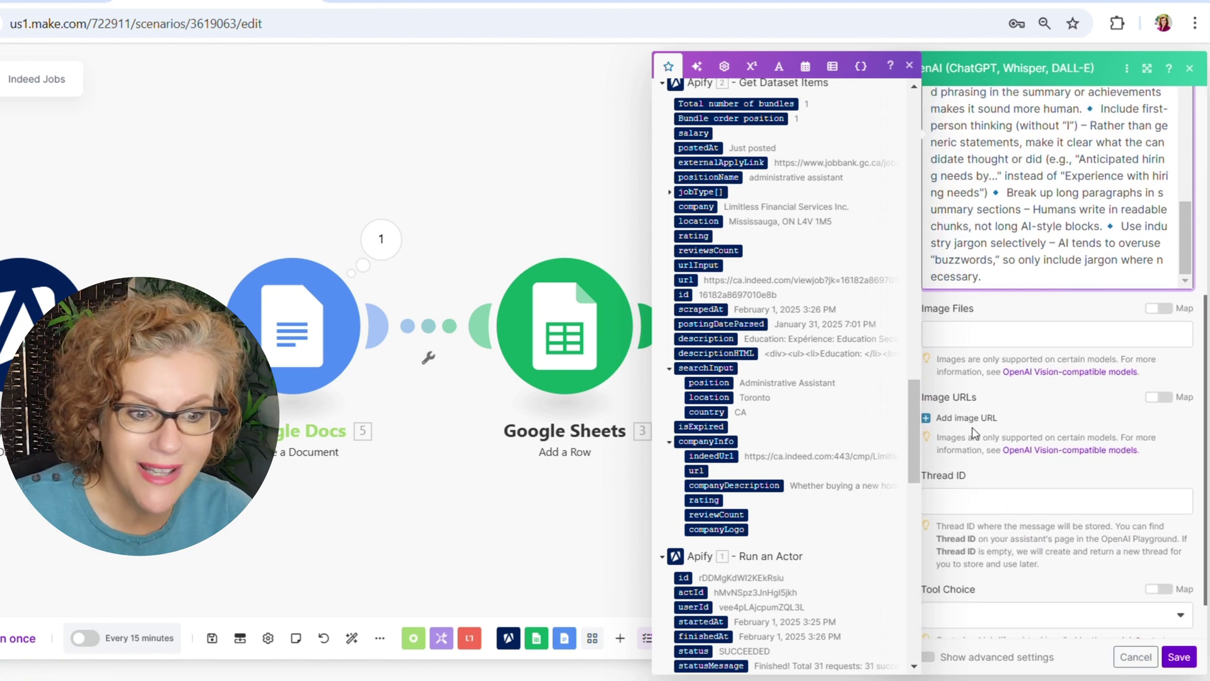
pyautogui.scroll(-1, 990, 501)
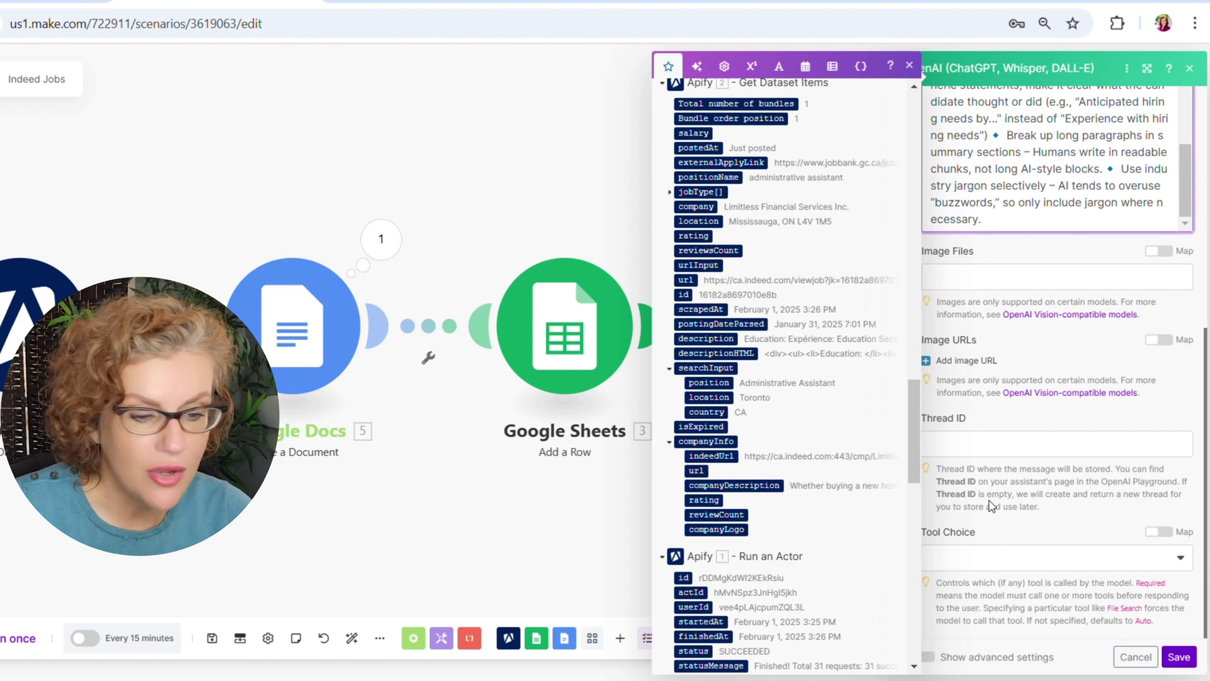
pyautogui.click(1037, 565)
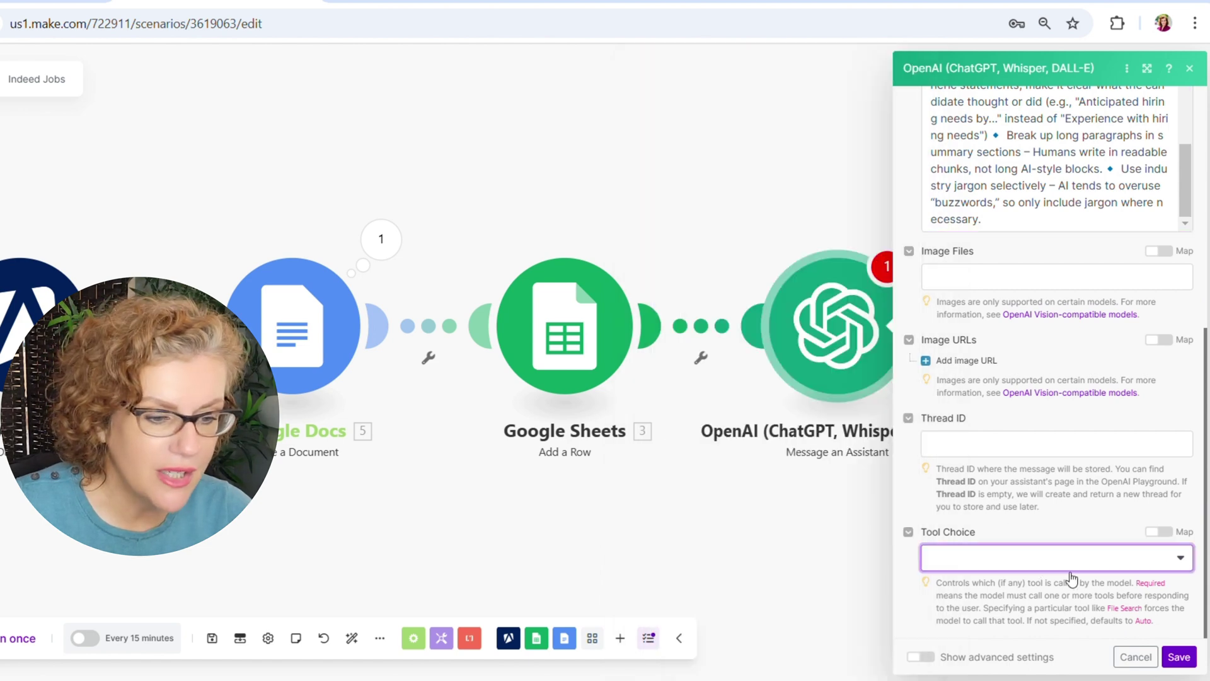
pyautogui.click(1174, 658)
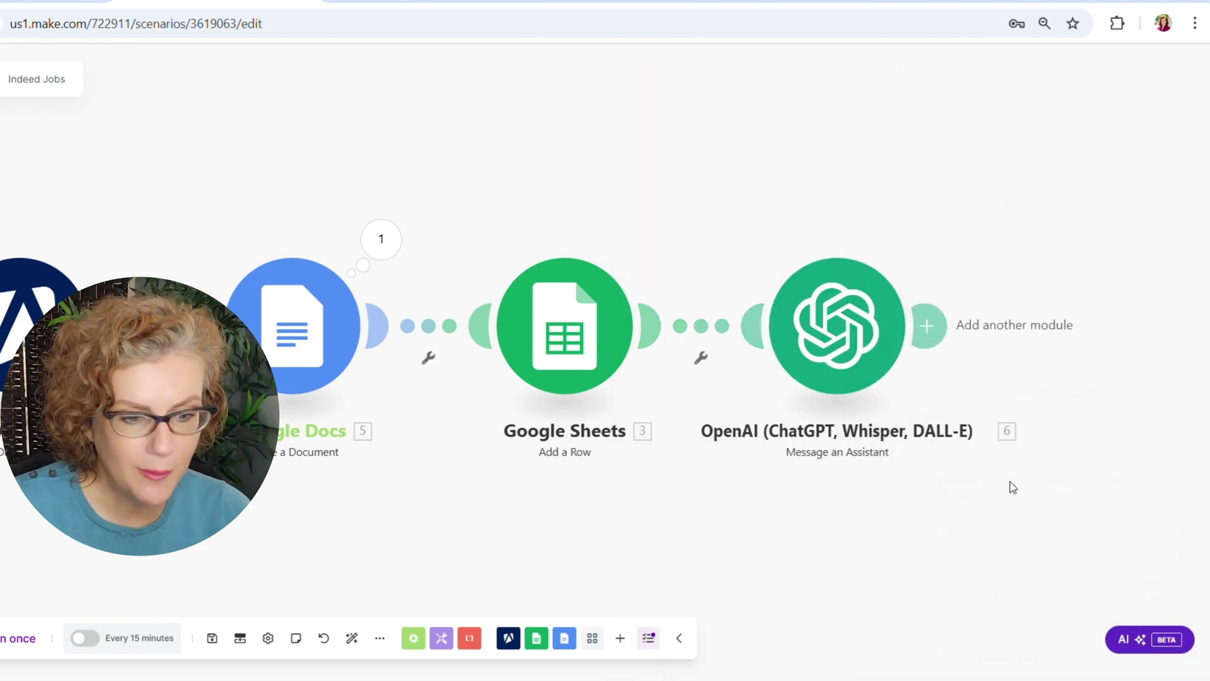
# Rename the OpenAI Message an Assistant module to "Resume Generator"
pyautogui.moveTo(1013, 487); pyautogui.dragTo(756, 494)
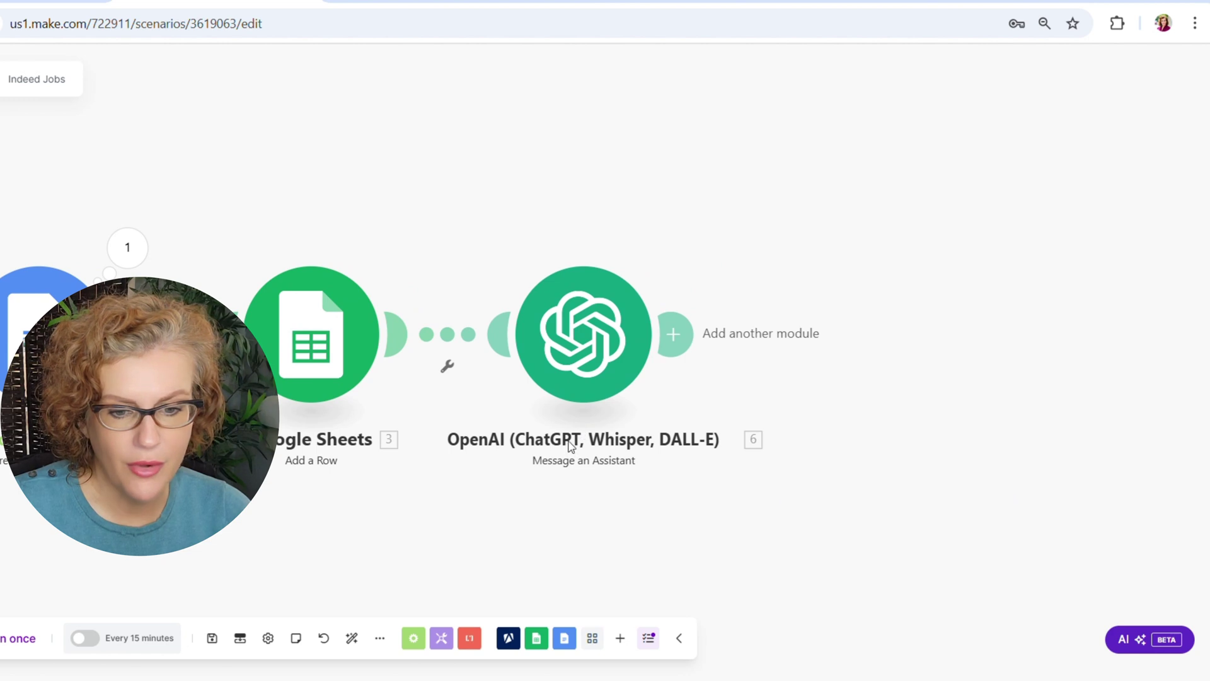
pyautogui.rightClick(565, 362)
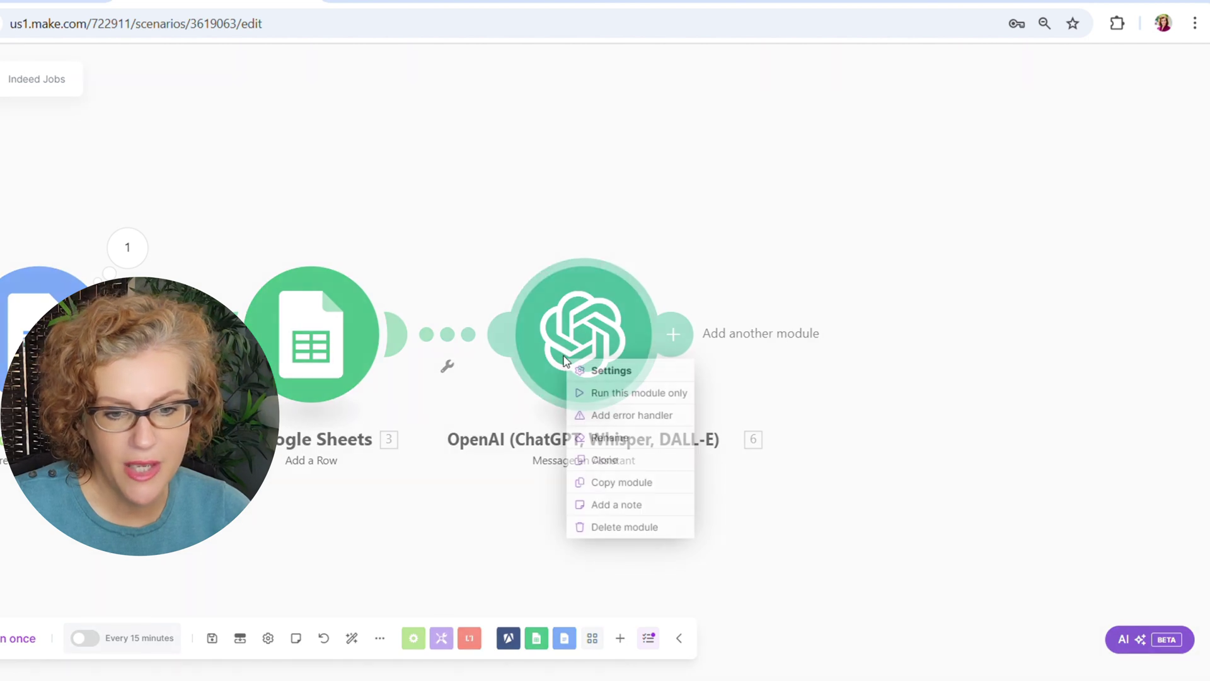
pyautogui.click(620, 437)
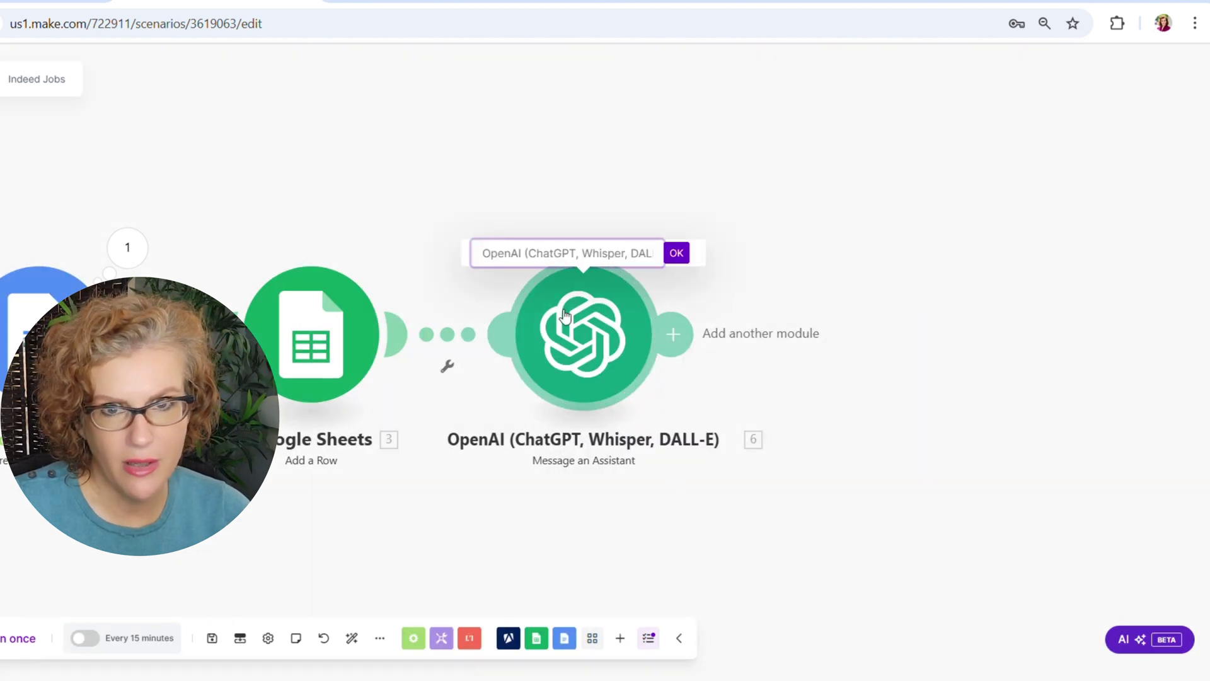
pyautogui.write('Resume Ge')
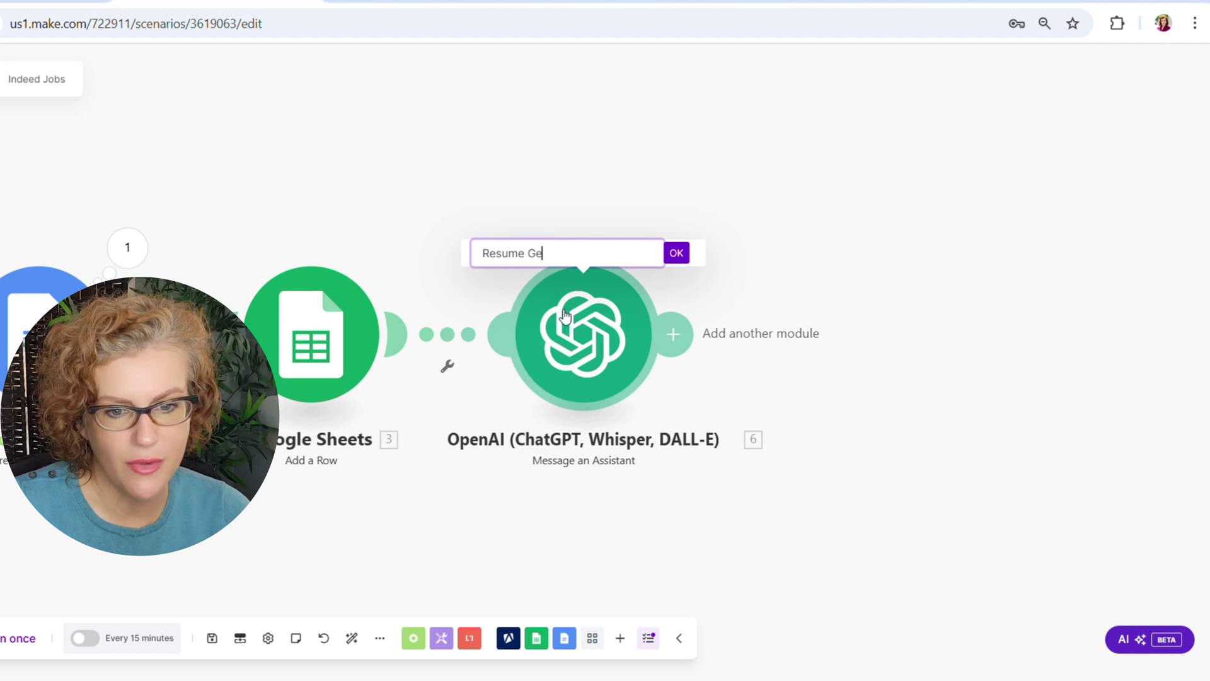
pyautogui.write('nerator')
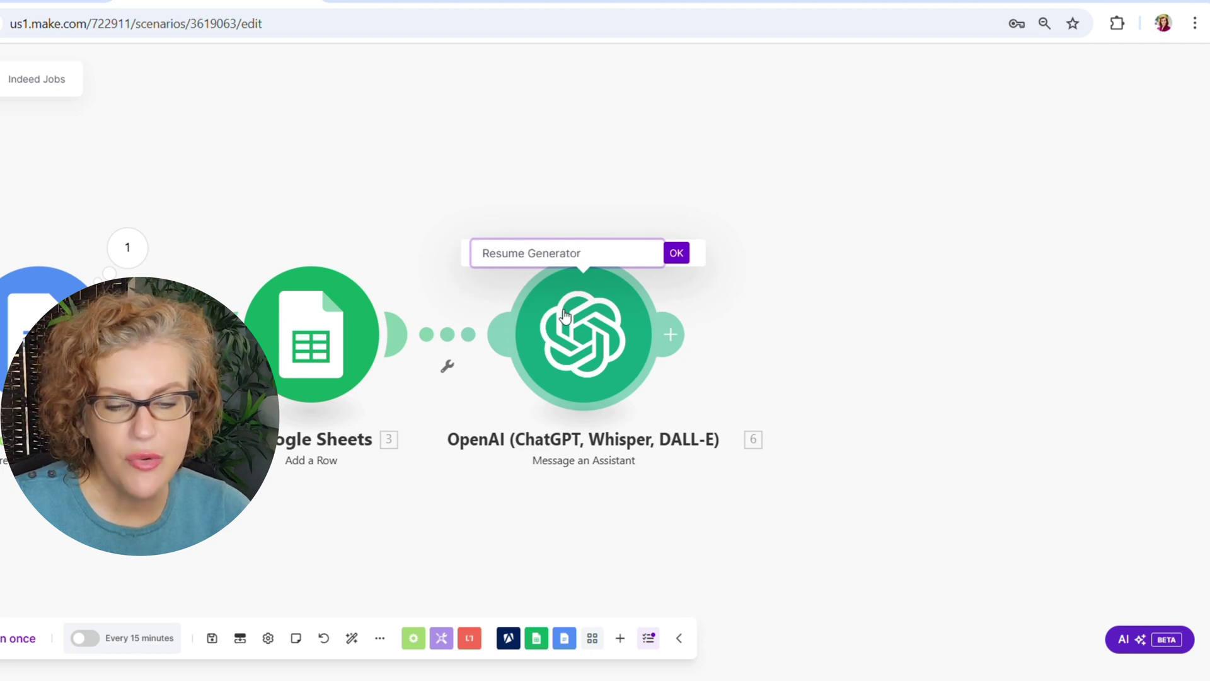
pyautogui.click(676, 254)
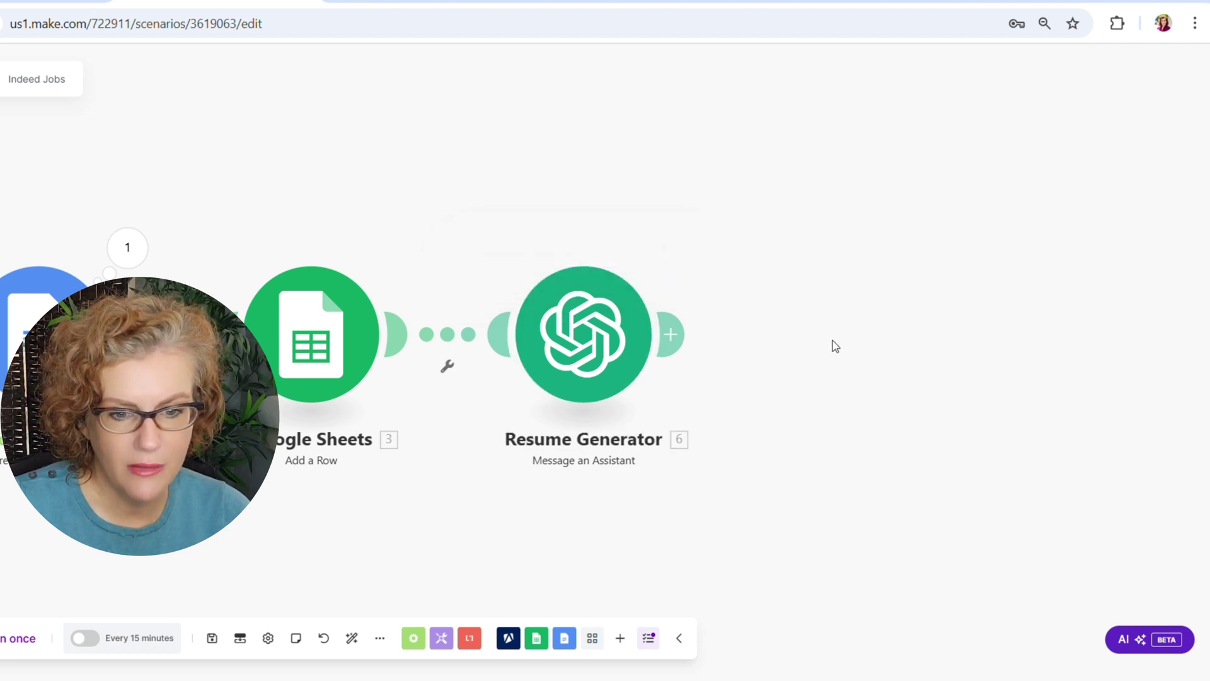
# Add a Google Docs Create a Document module after the Resume Generator module
pyautogui.click(674, 336)
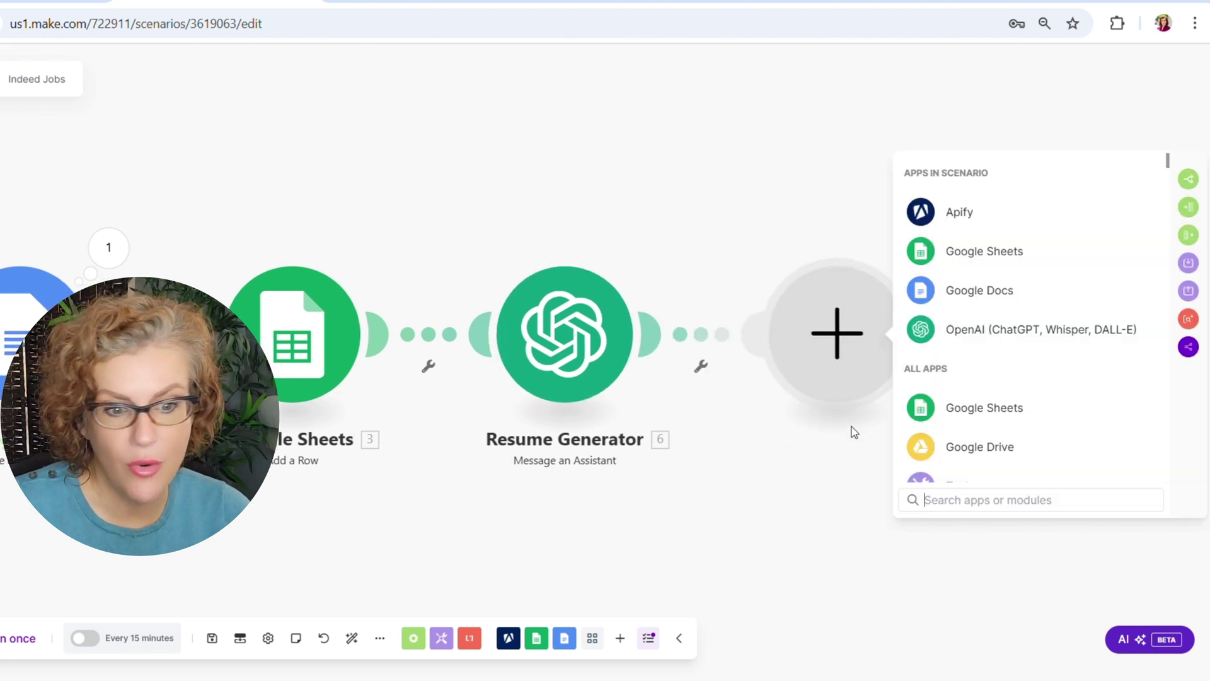
pyautogui.scroll(-3, 974, 375)
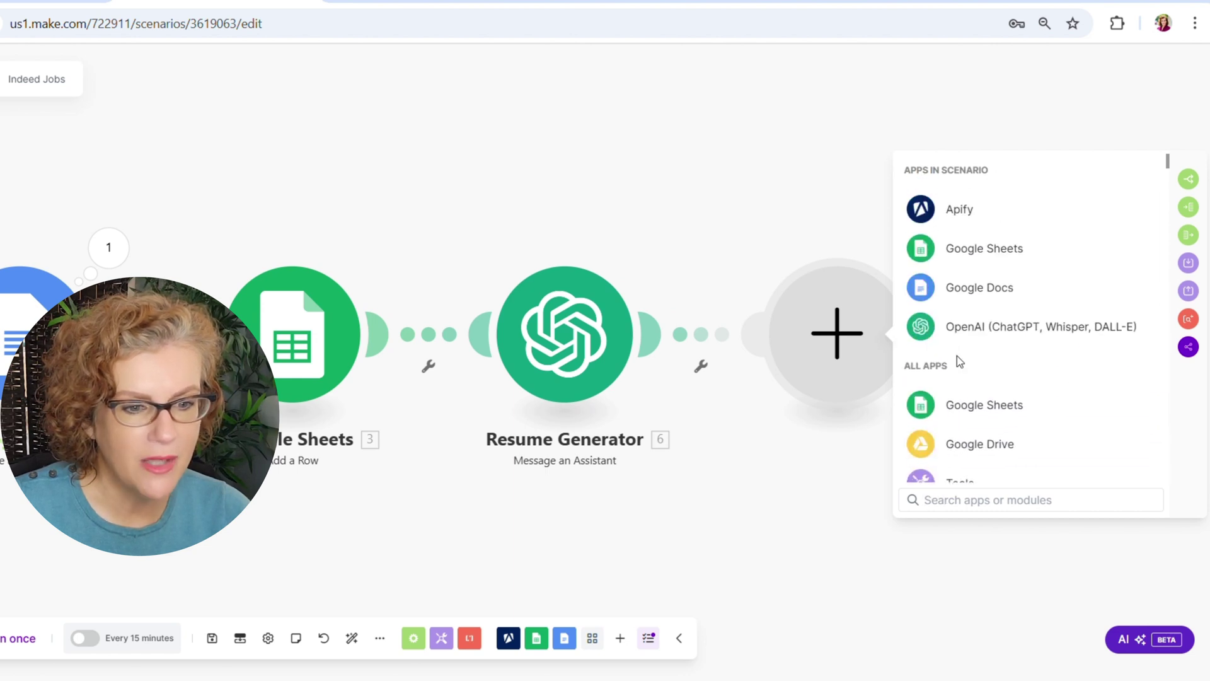
pyautogui.click(969, 292)
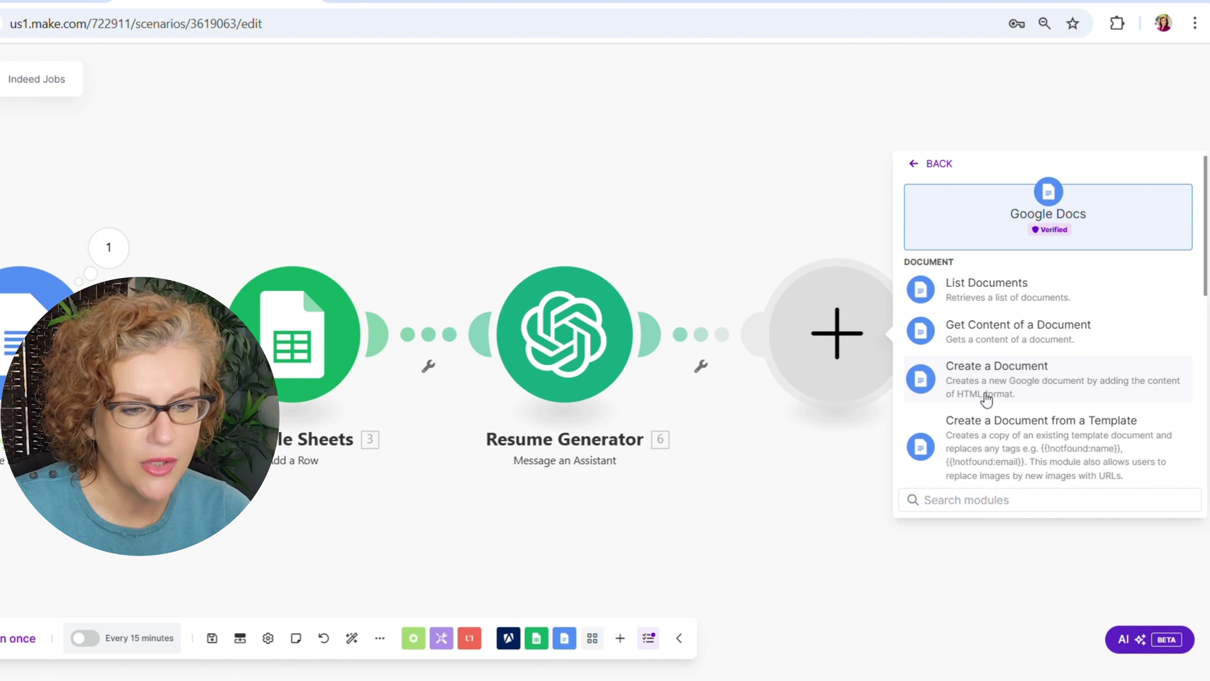
pyautogui.click(985, 385)
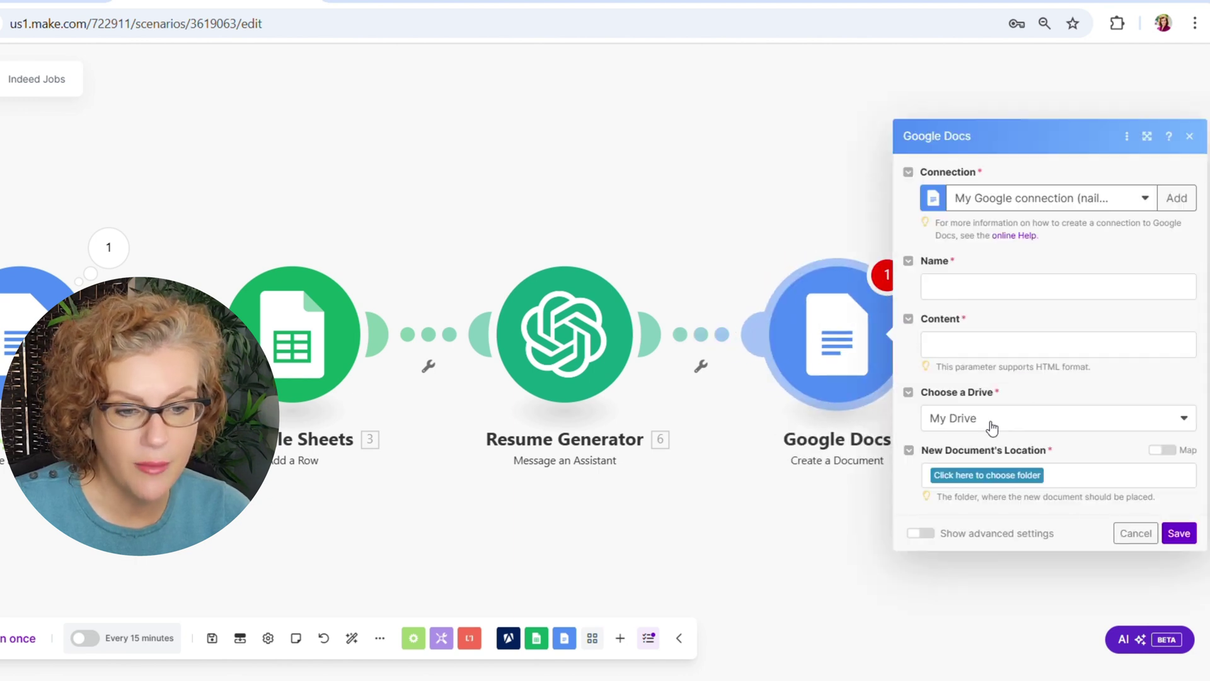
# Set the new document's name to "Resume_" followed by Apify's positionName, an underscore and Apify's company value
pyautogui.click(962, 281)
pyautogui.write('Resume_')
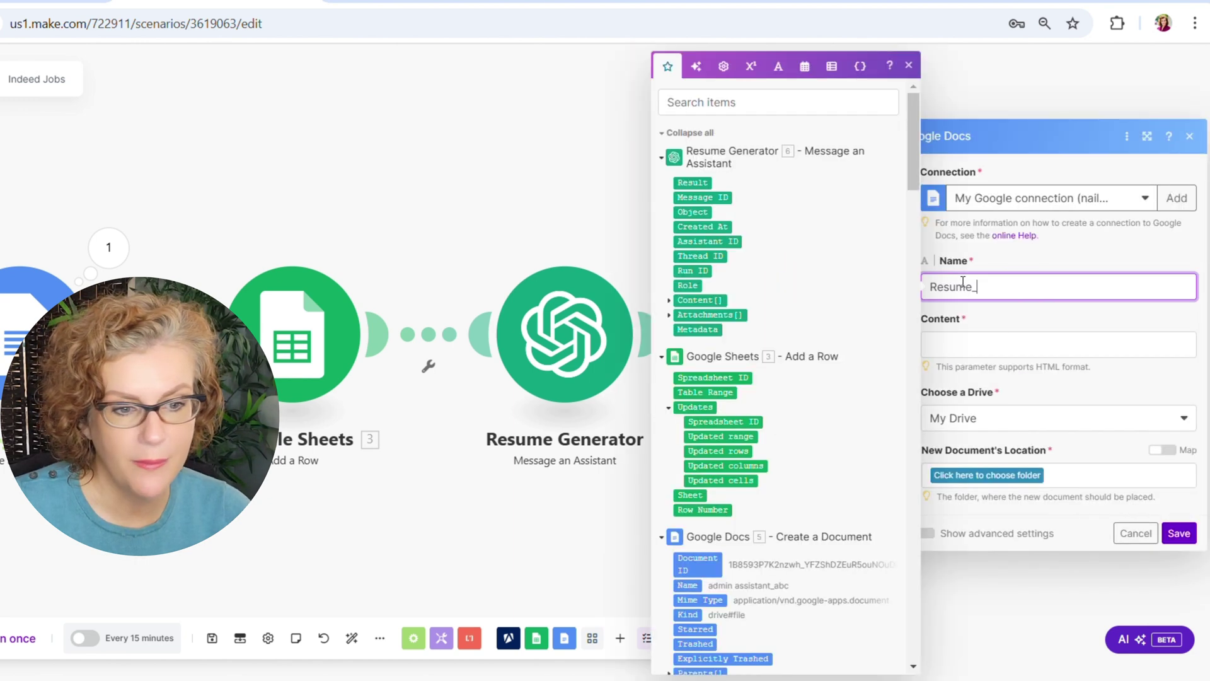
pyautogui.scroll(-15, 774, 448)
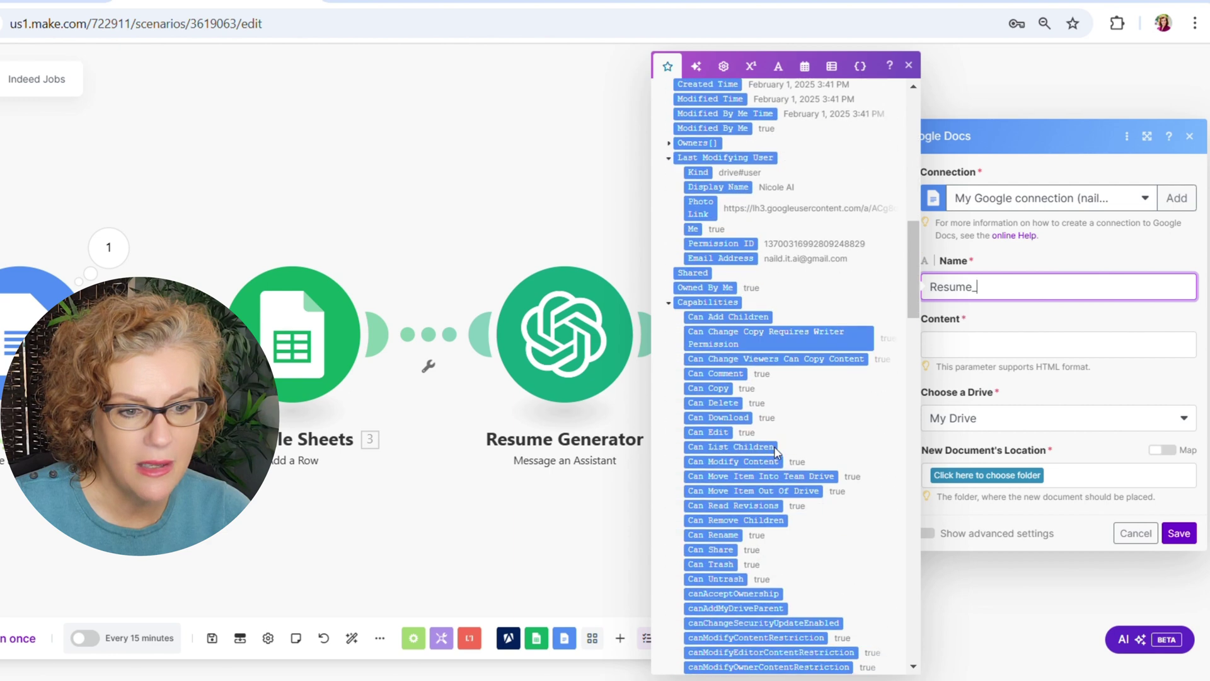
pyautogui.scroll(-10, 774, 446)
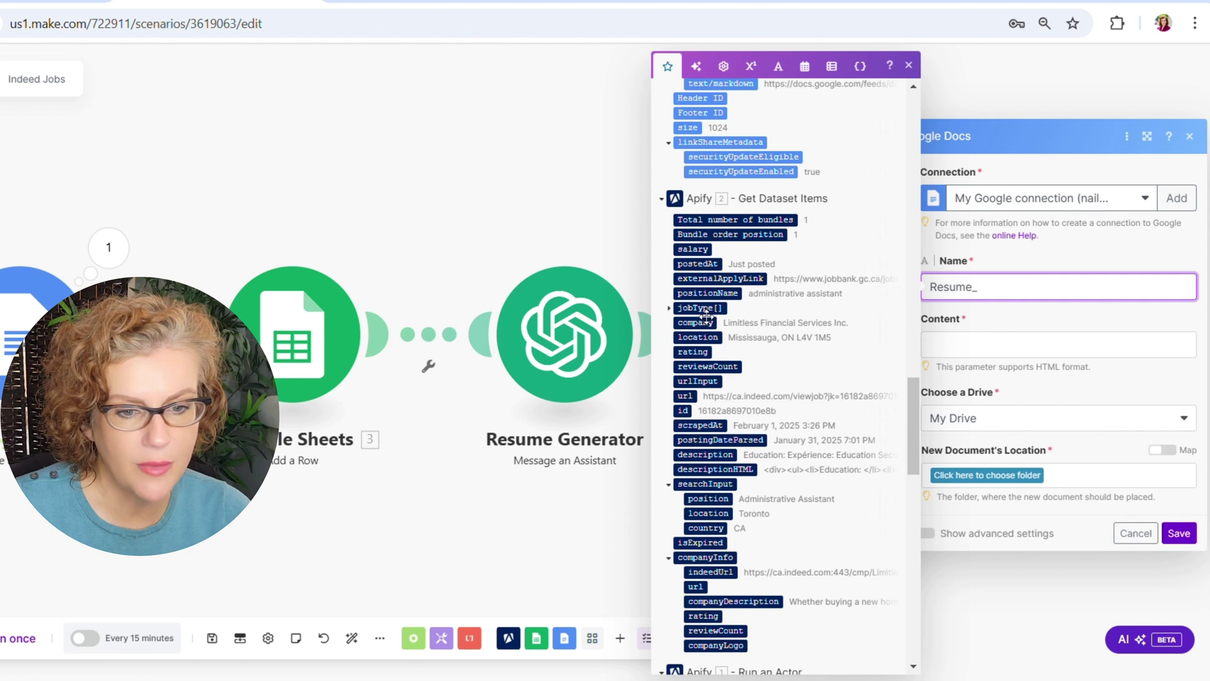
pyautogui.click(712, 293)
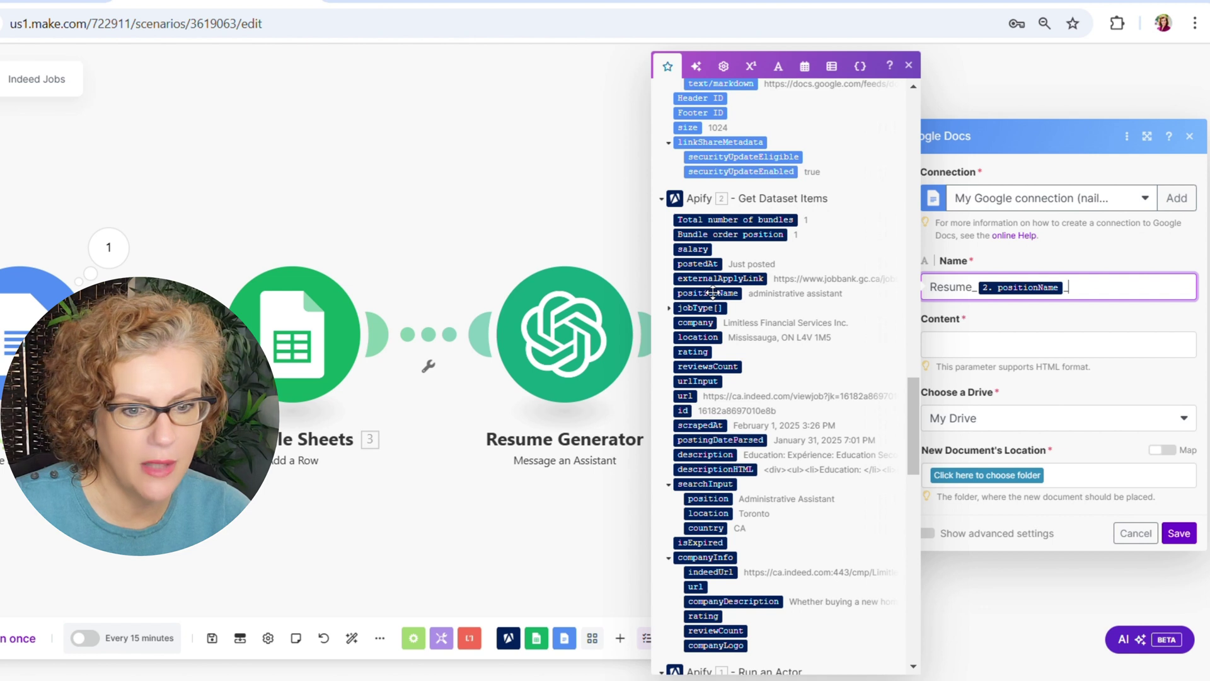
pyautogui.click(711, 322)
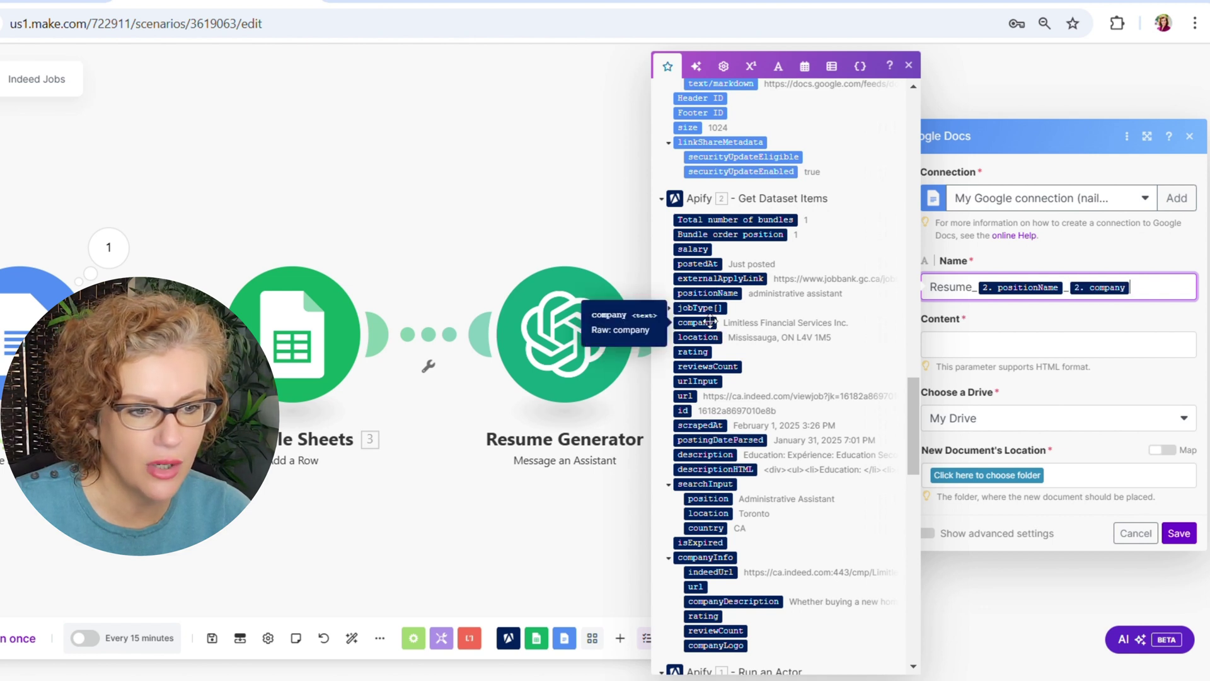
# Map the Resume Generator's Result as the document content, choose the Job Applications Test folder as its location, and save the module
pyautogui.click(1022, 341)
pyautogui.scroll(20, 752, 269)
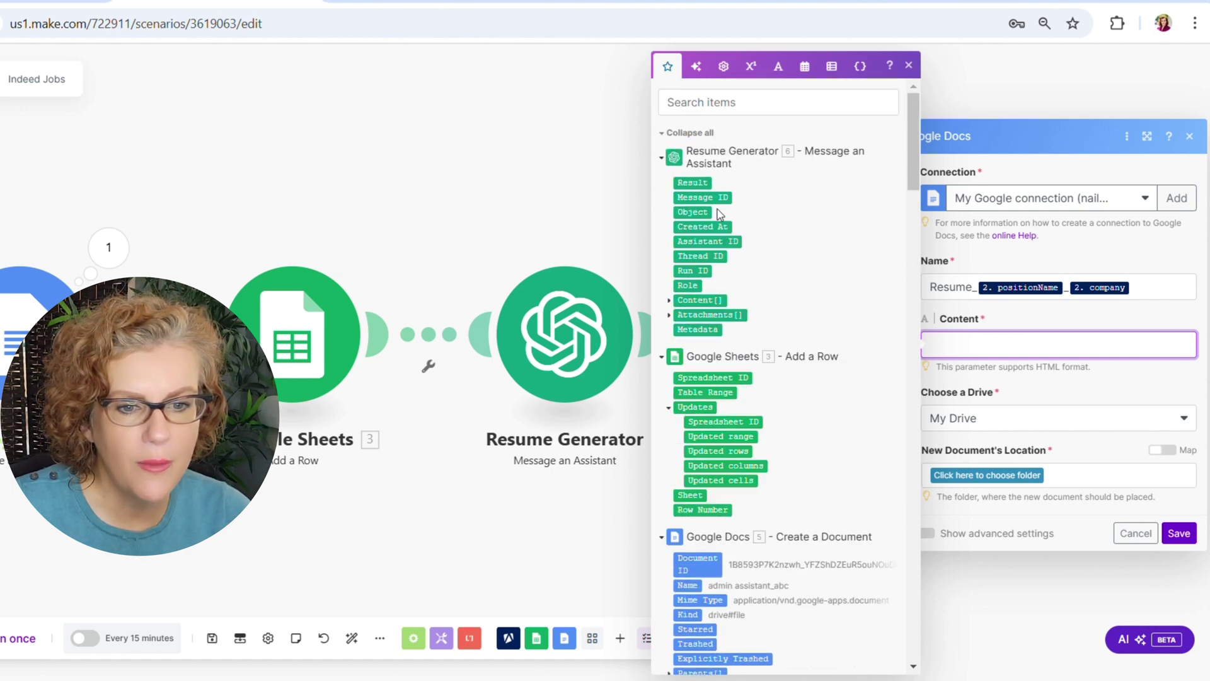
pyautogui.click(699, 182)
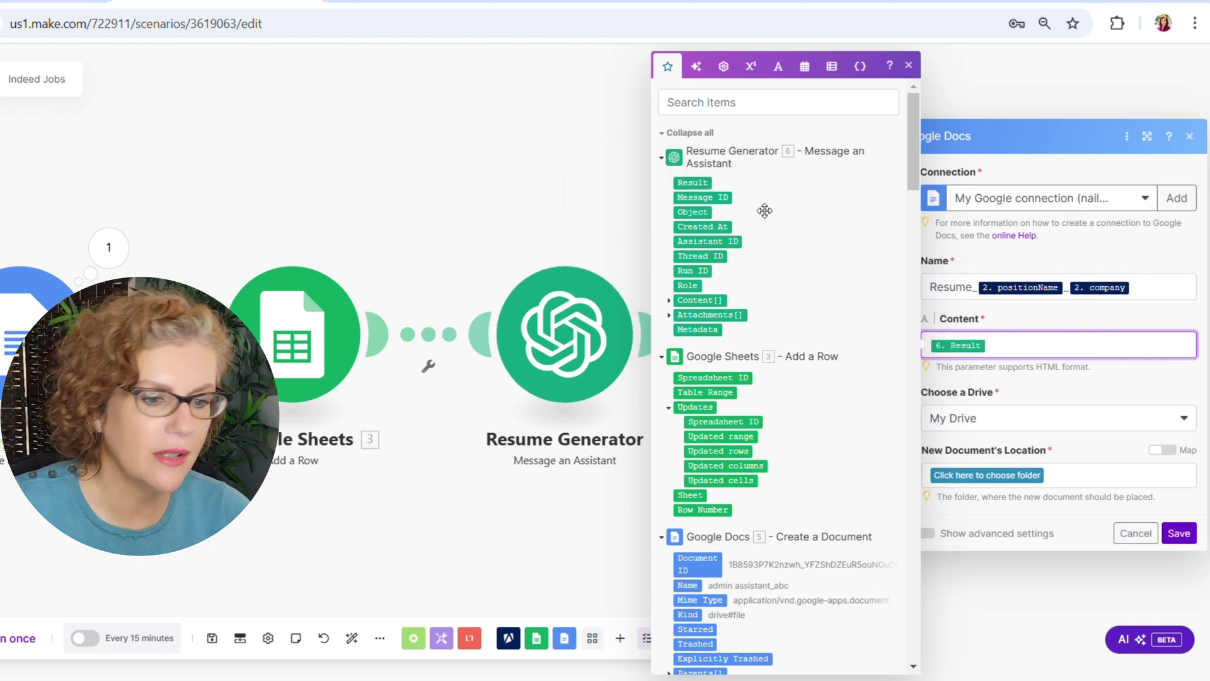
pyautogui.click(1021, 482)
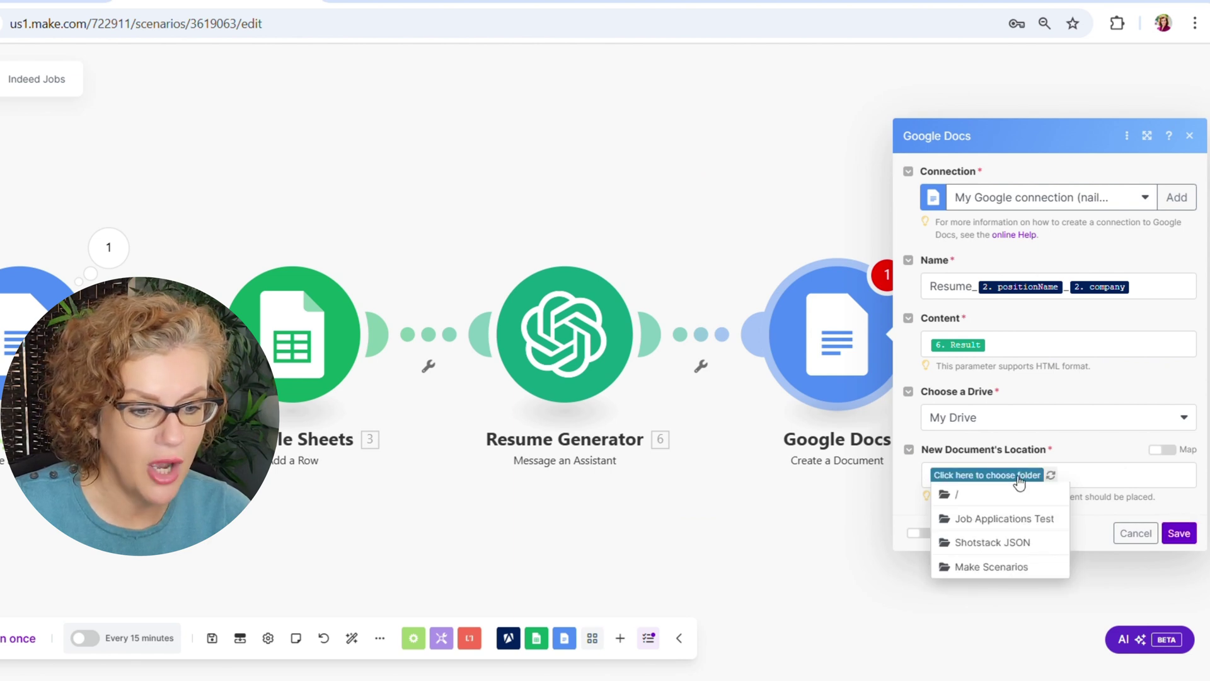
pyautogui.click(1011, 518)
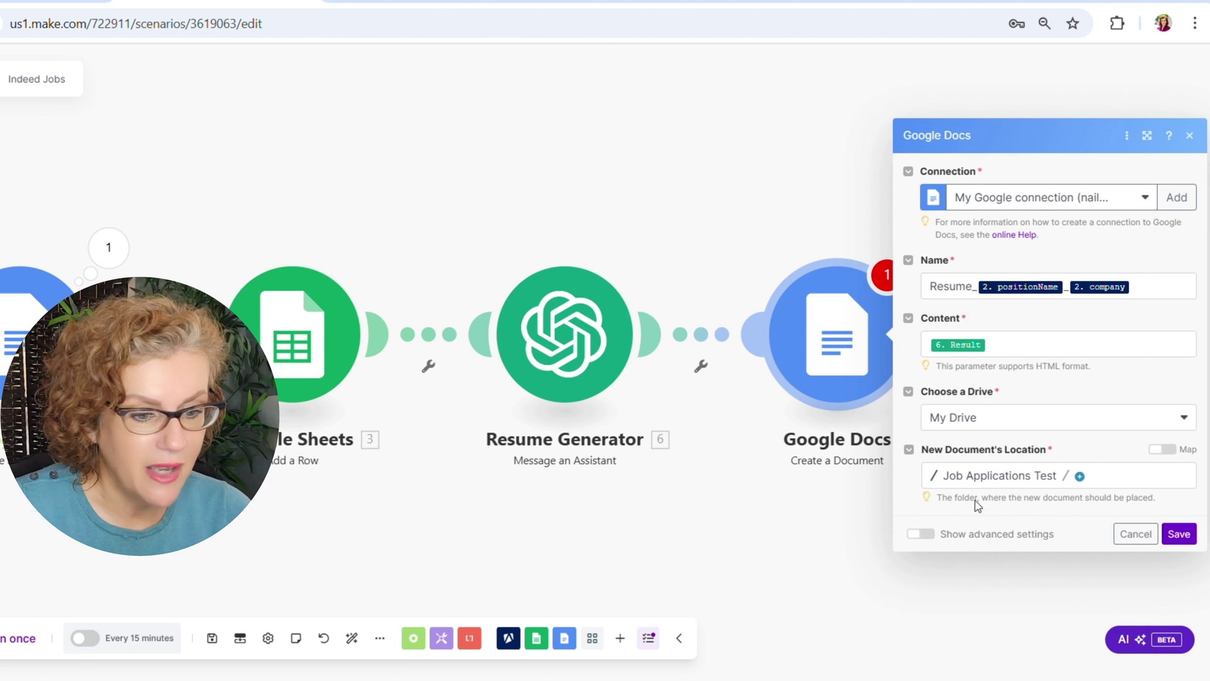
pyautogui.click(1179, 534)
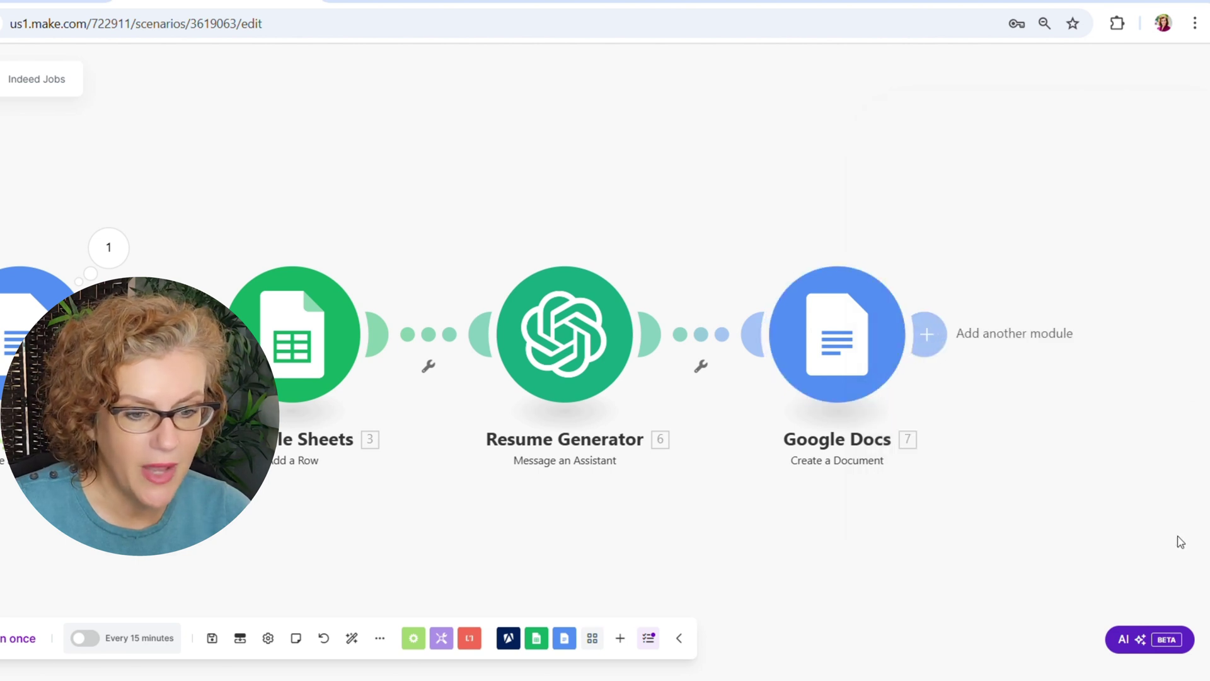
# Rename the last Google Docs module, the one following Resume Generator, to "Resume"
pyautogui.moveTo(848, 525); pyautogui.dragTo(903, 506)
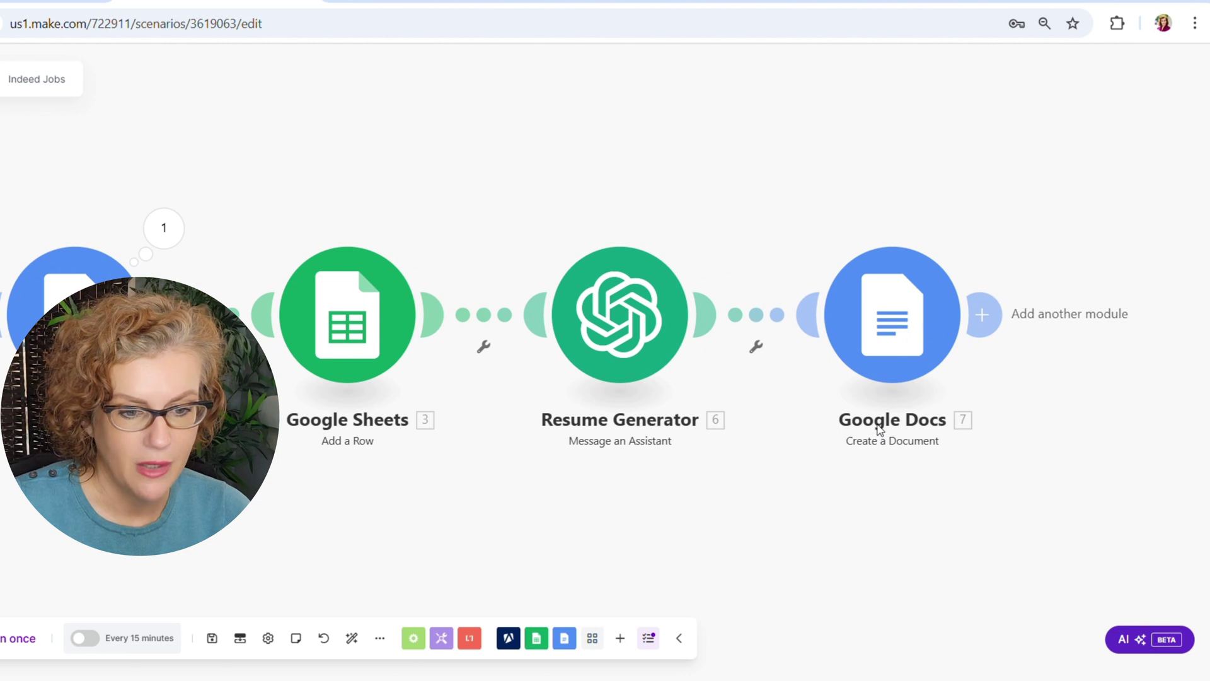
pyautogui.rightClick(879, 386)
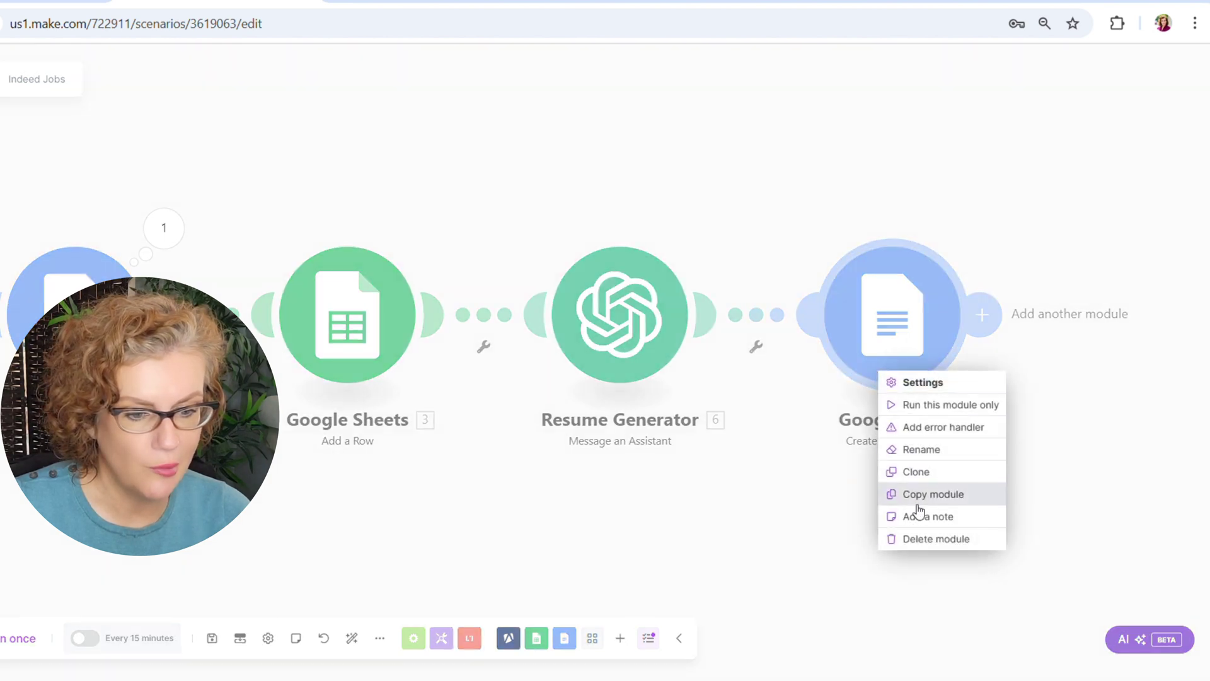
pyautogui.click(932, 451)
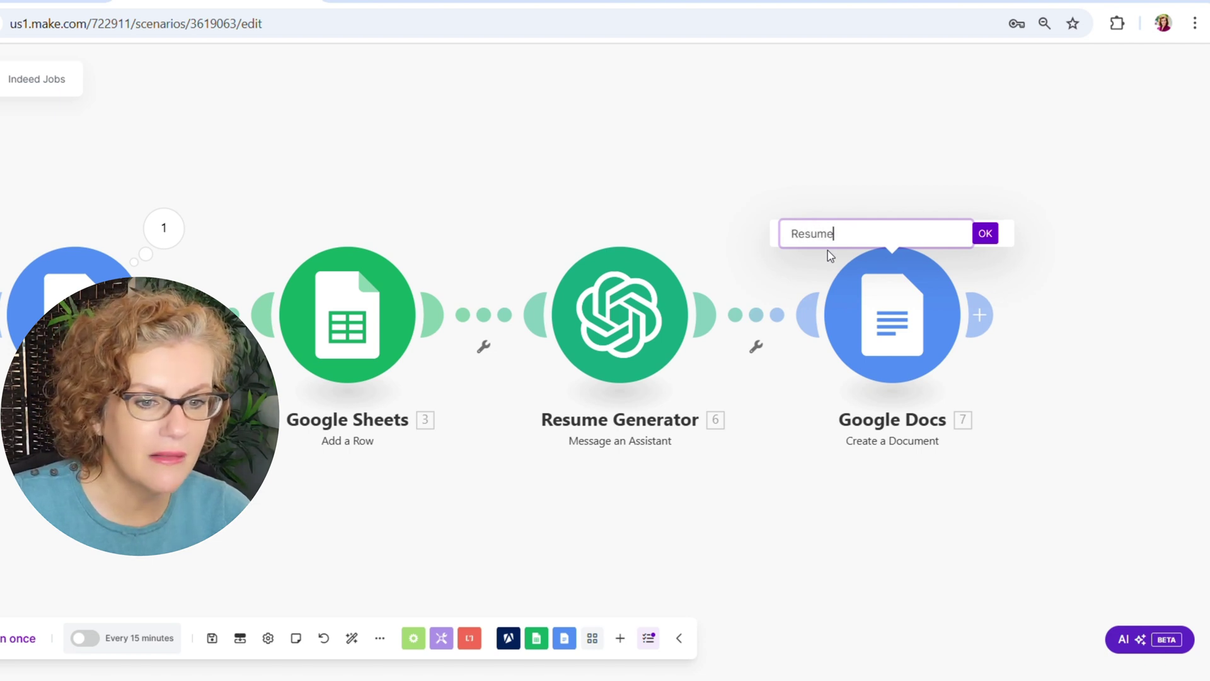
pyautogui.click(985, 233)
pyautogui.hscroll(-5, 769, 526)
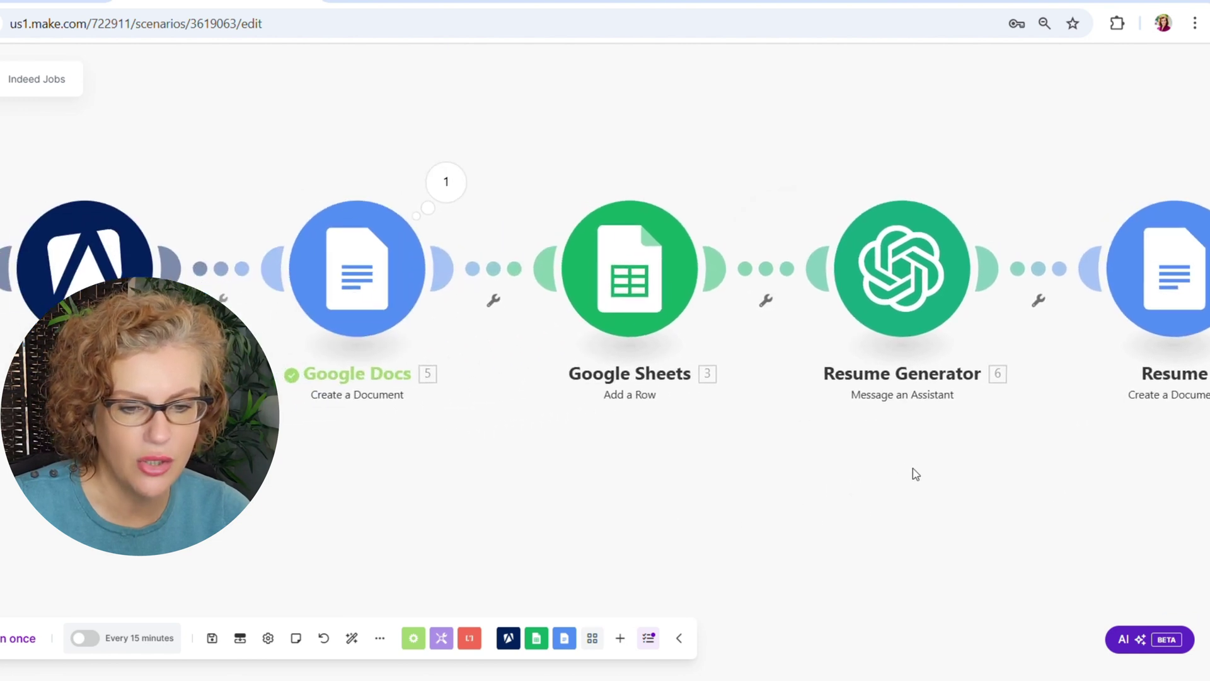
pyautogui.moveTo(603, 430); pyautogui.dragTo(618, 479)
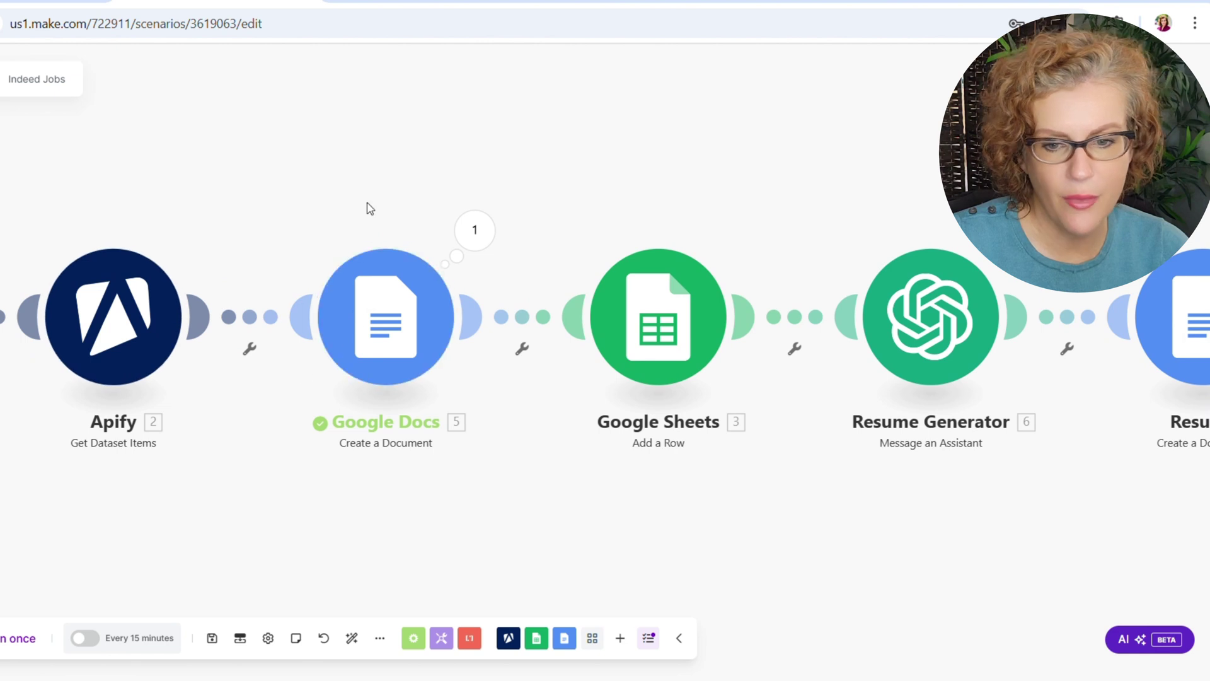
pyautogui.scroll(-3, 588, 459)
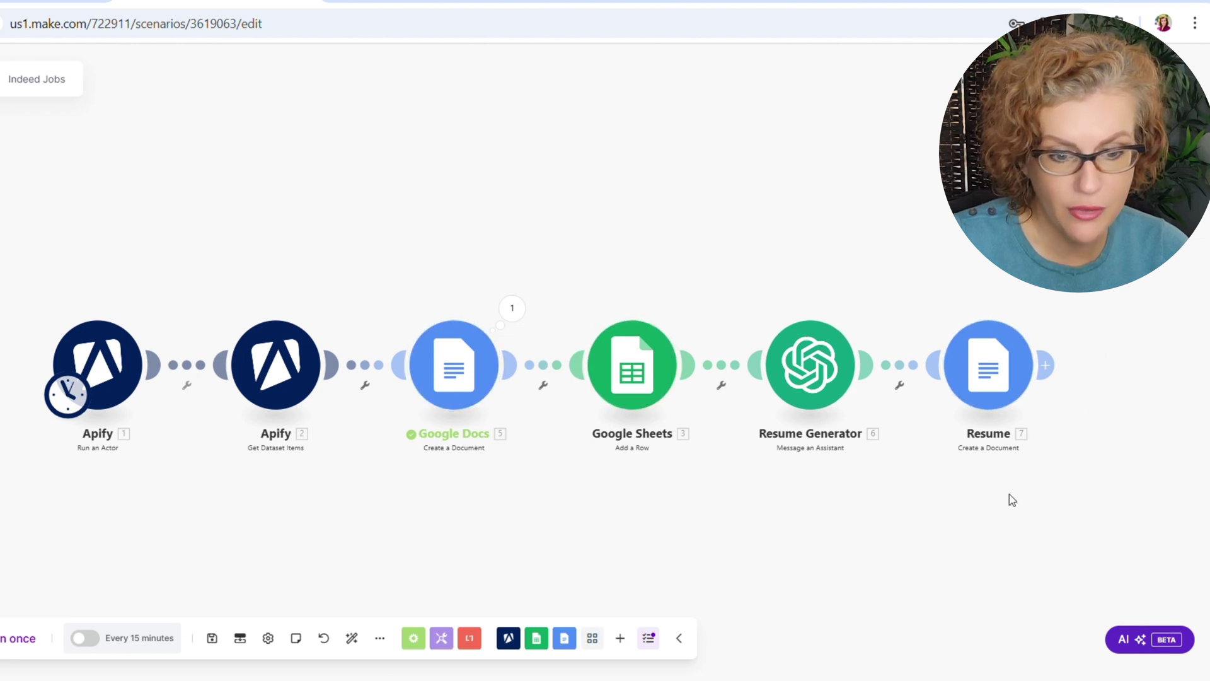
pyautogui.moveTo(1010, 497); pyautogui.dragTo(878, 502)
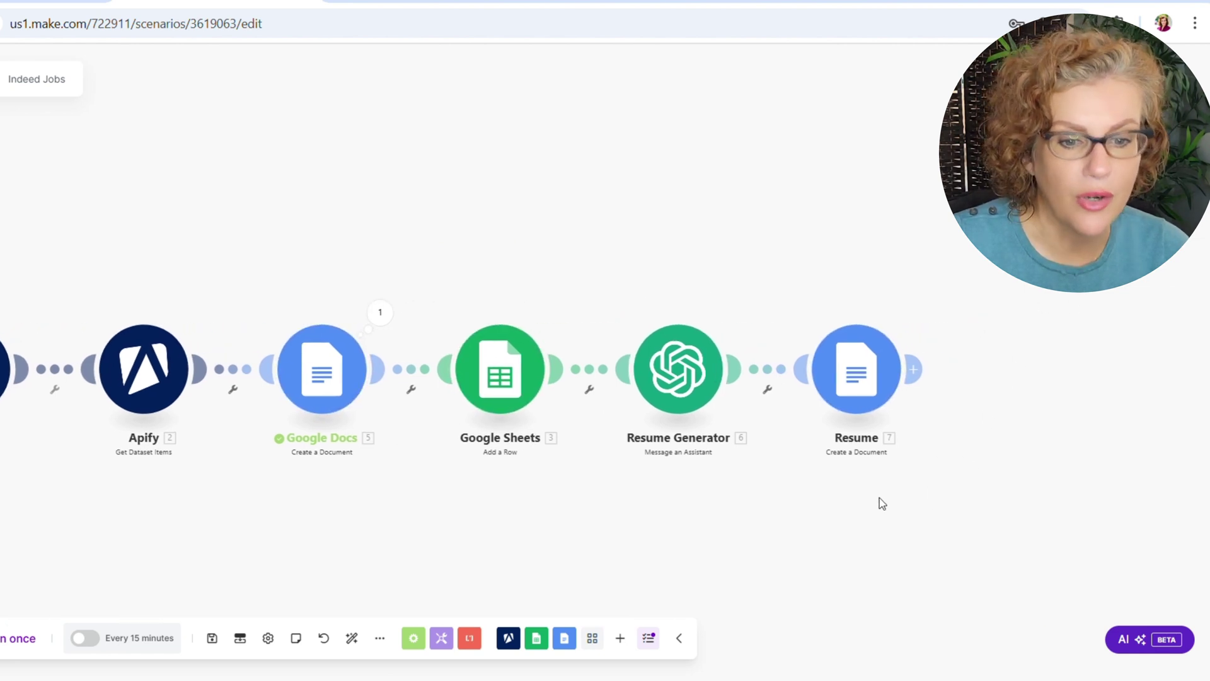
pyautogui.click(918, 367)
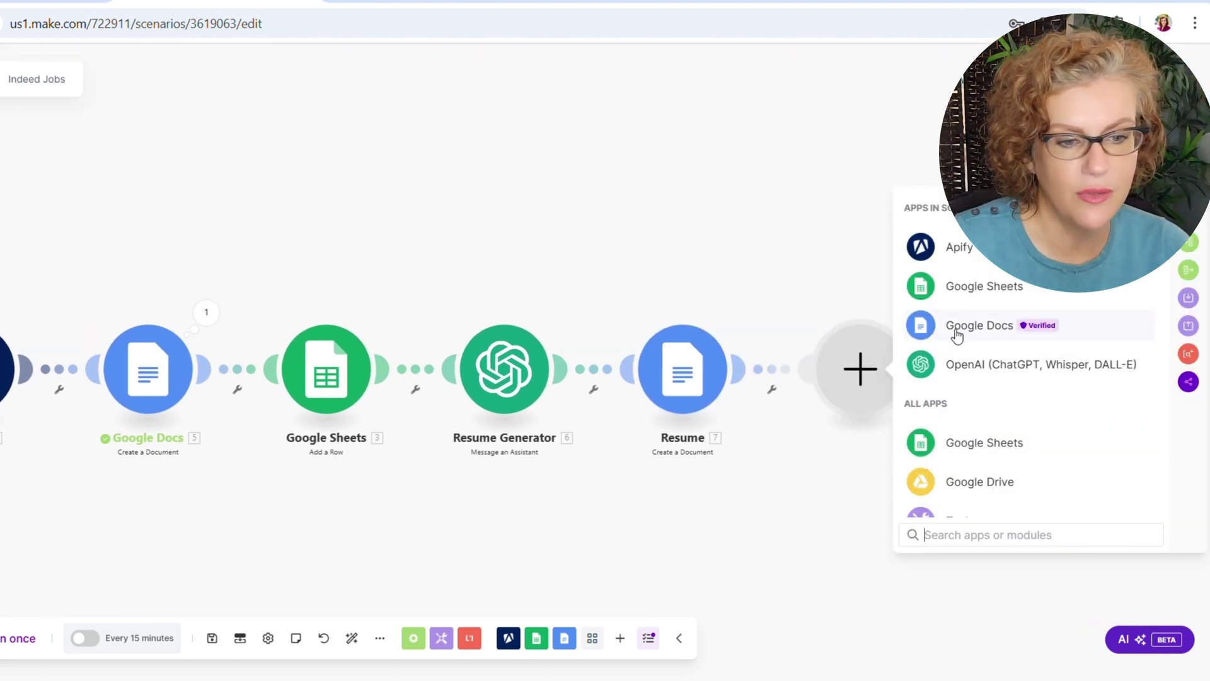
pyautogui.click(822, 427)
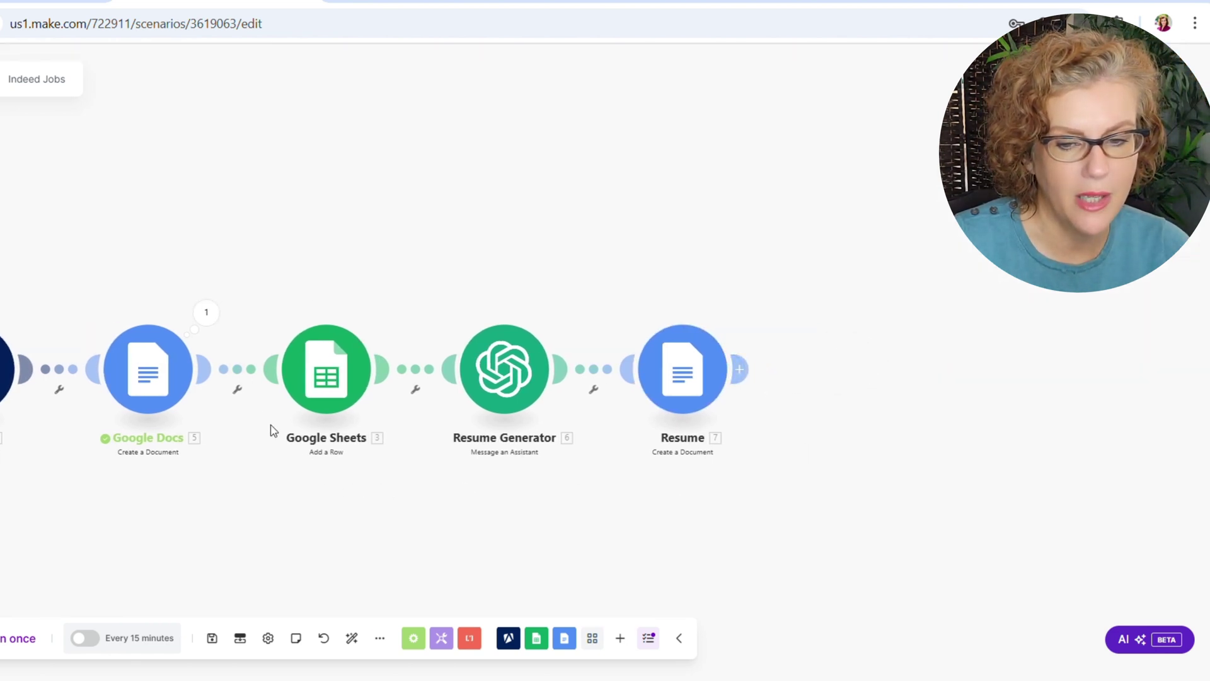
# Clone the Google Sheets Add a Row module, connect the copy after the Resume module, and auto-align the scenario
pyautogui.rightClick(294, 379)
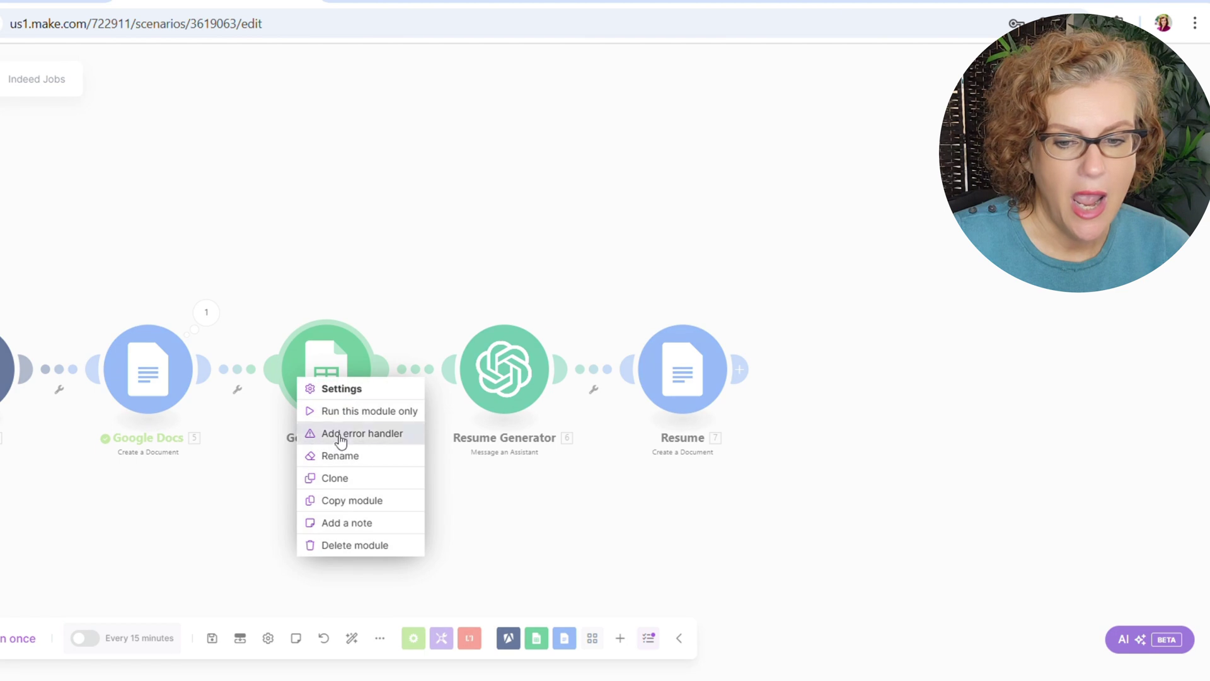
pyautogui.click(364, 477)
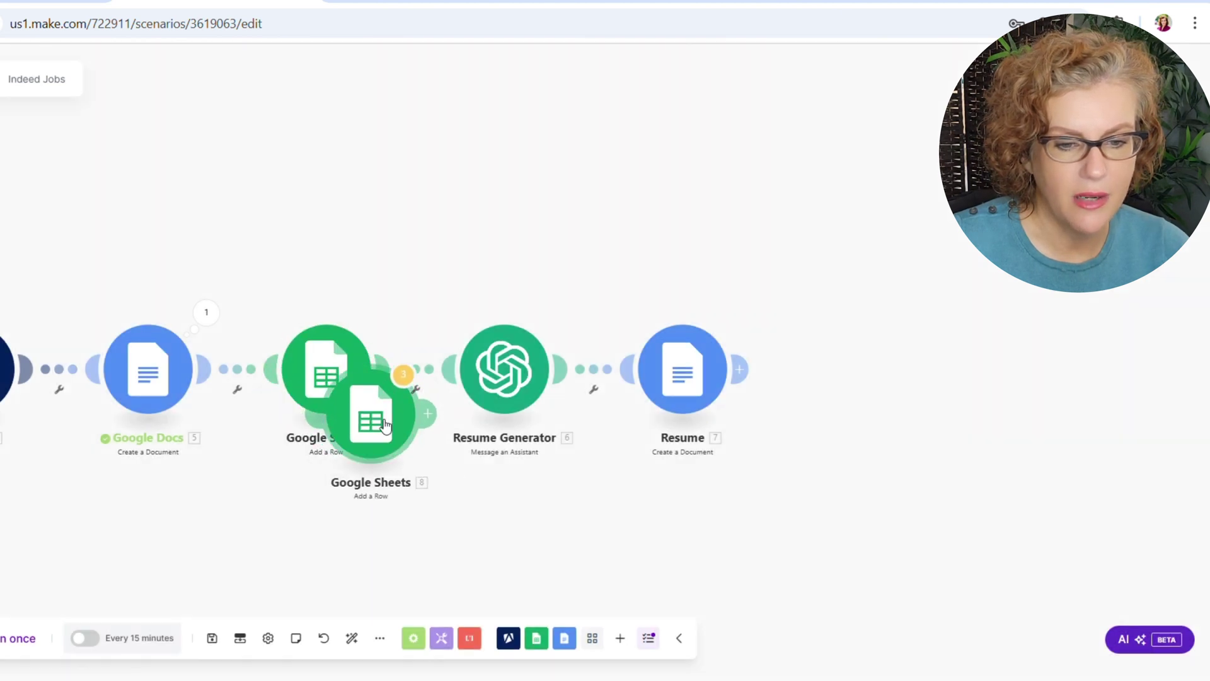
pyautogui.click(876, 378)
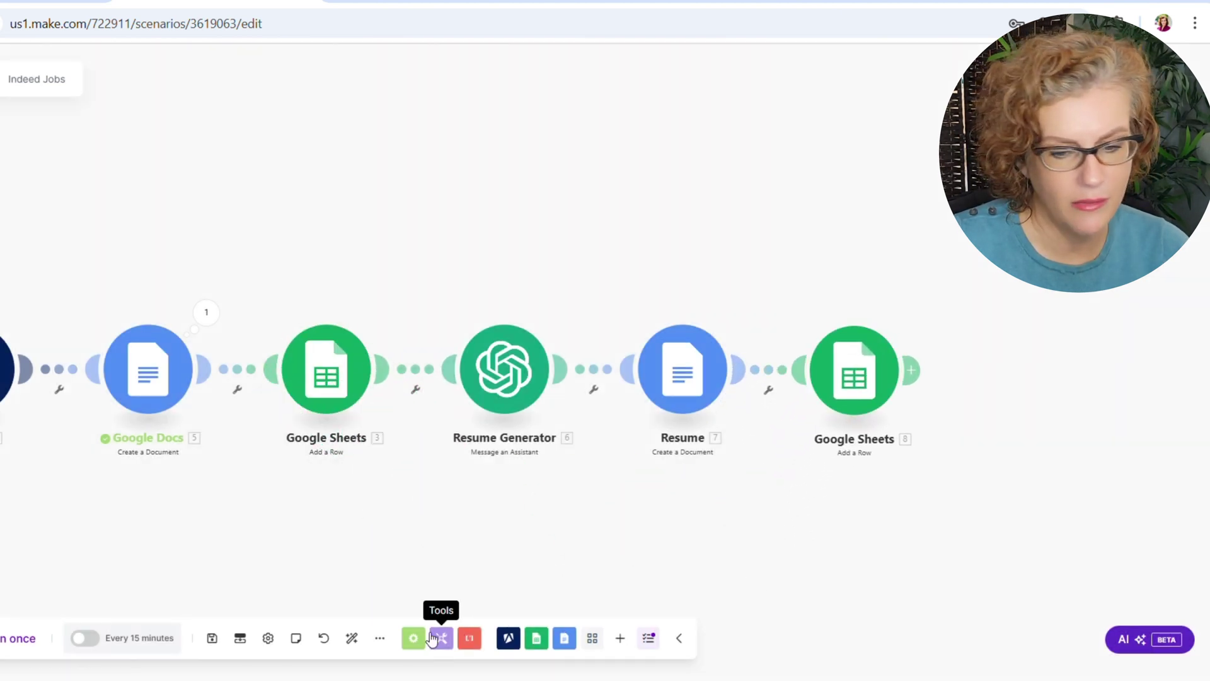
pyautogui.click(352, 638)
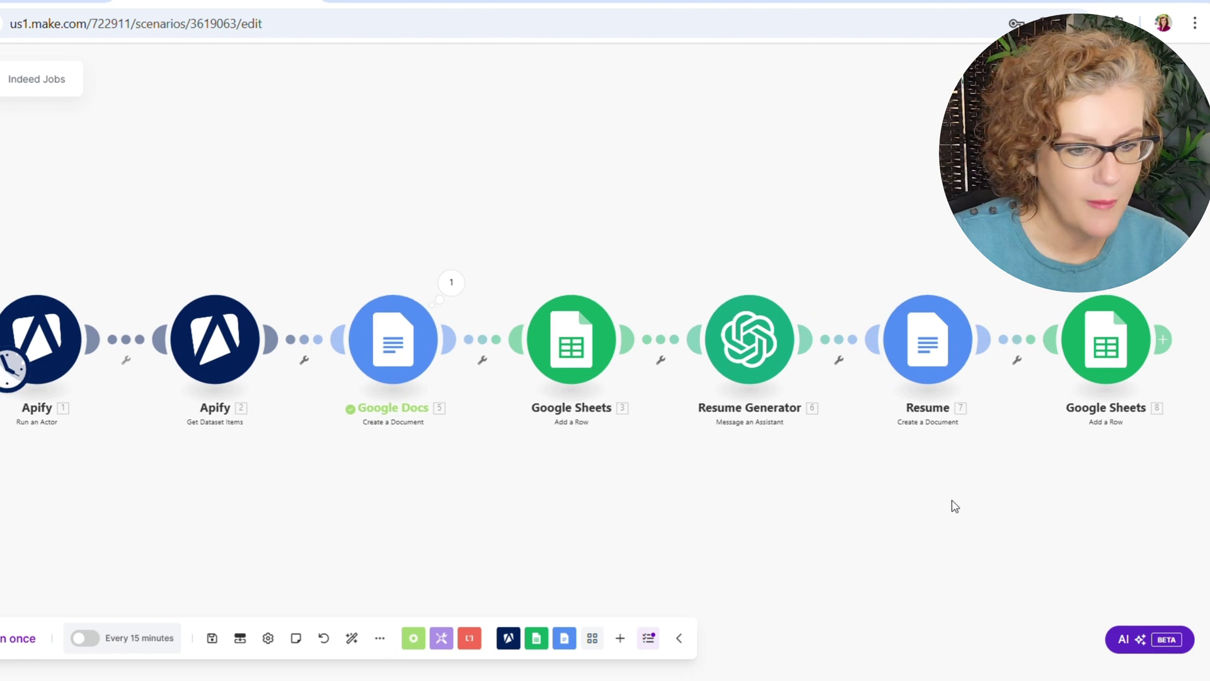
# In the last Google Sheets module, map the Resume module's Web View Link to the Resume (Google Doc) column and save the module
pyautogui.click(911, 369)
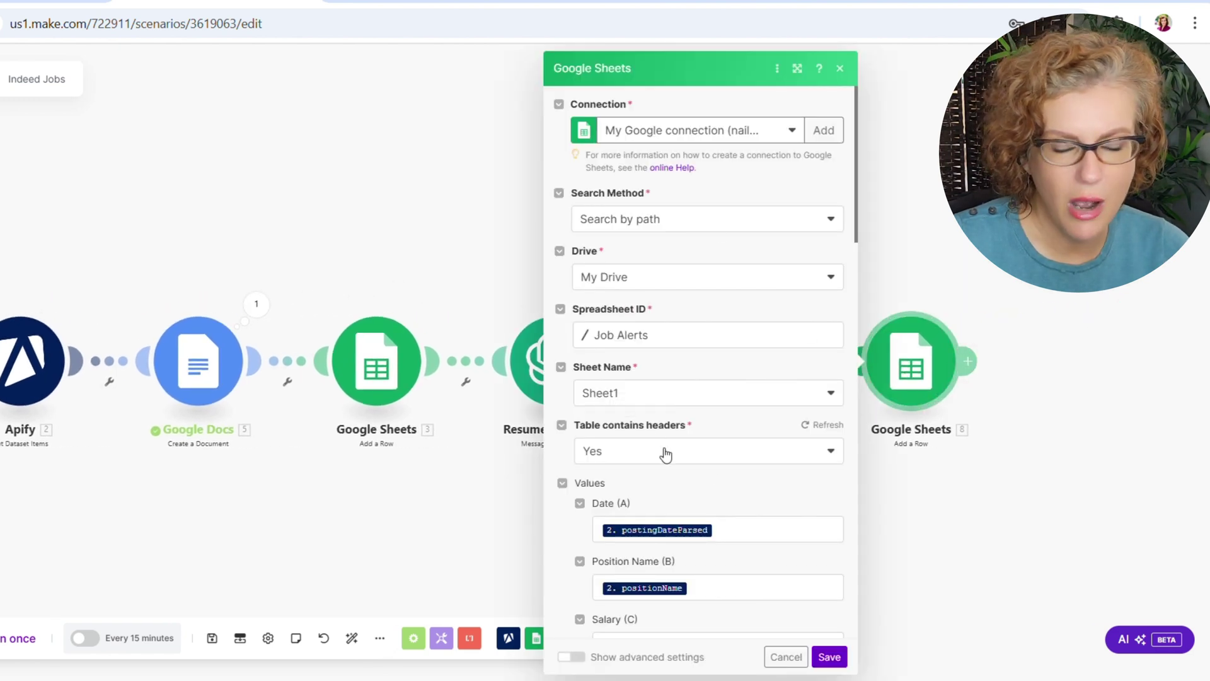
pyautogui.scroll(-3, 726, 482)
pyautogui.scroll(-9, 725, 482)
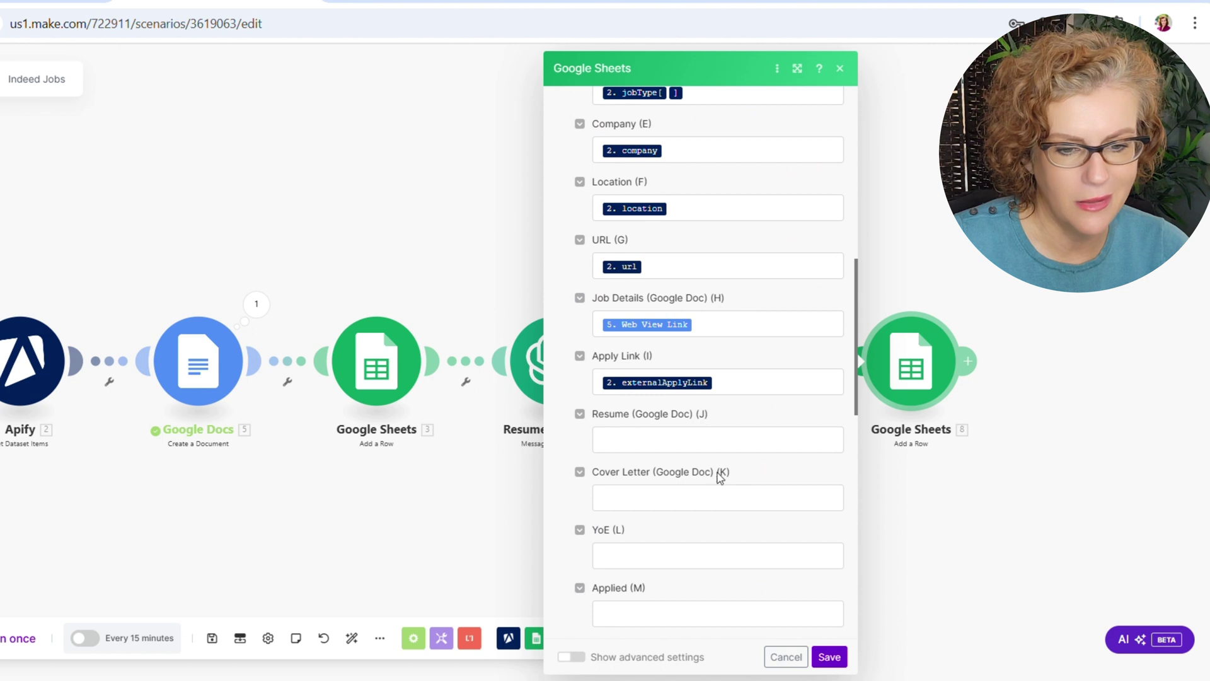
pyautogui.click(689, 441)
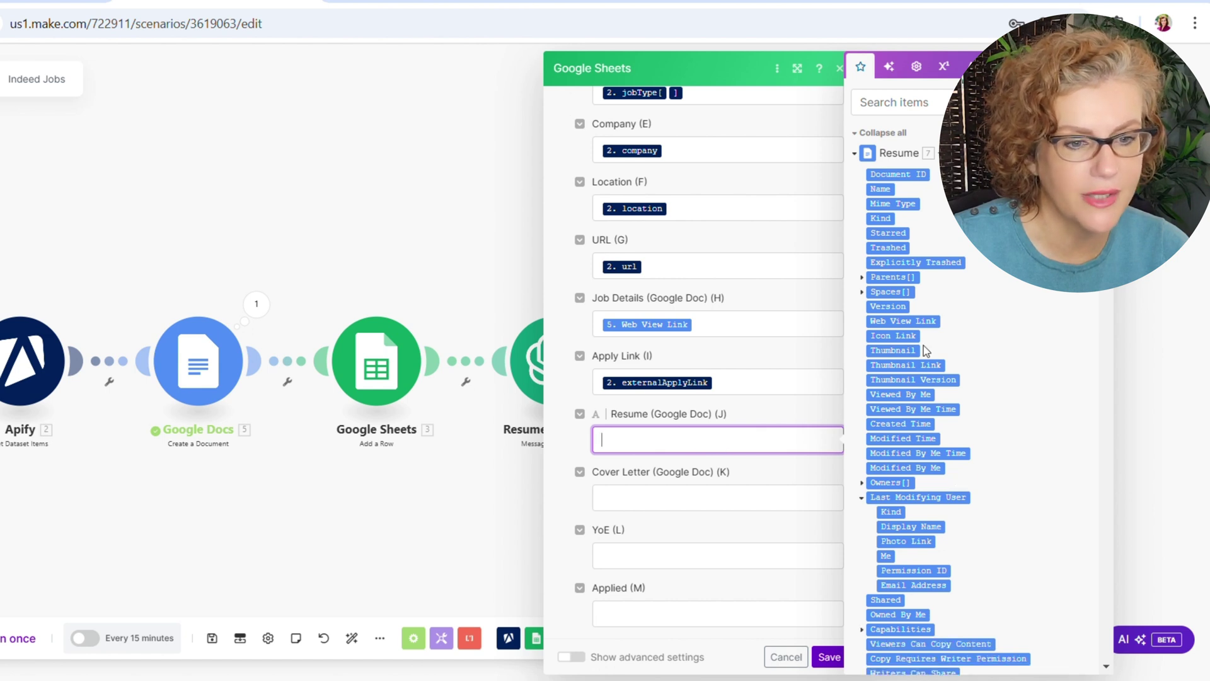
pyautogui.click(914, 321)
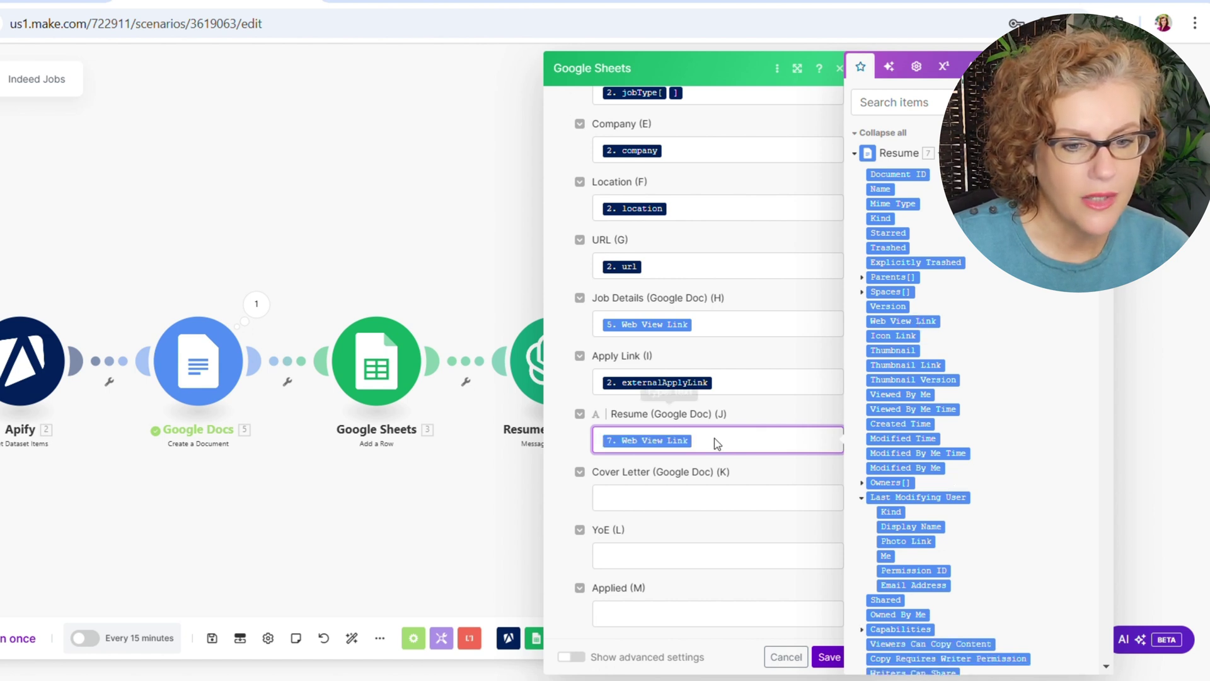
pyautogui.click(837, 659)
pyautogui.click(838, 659)
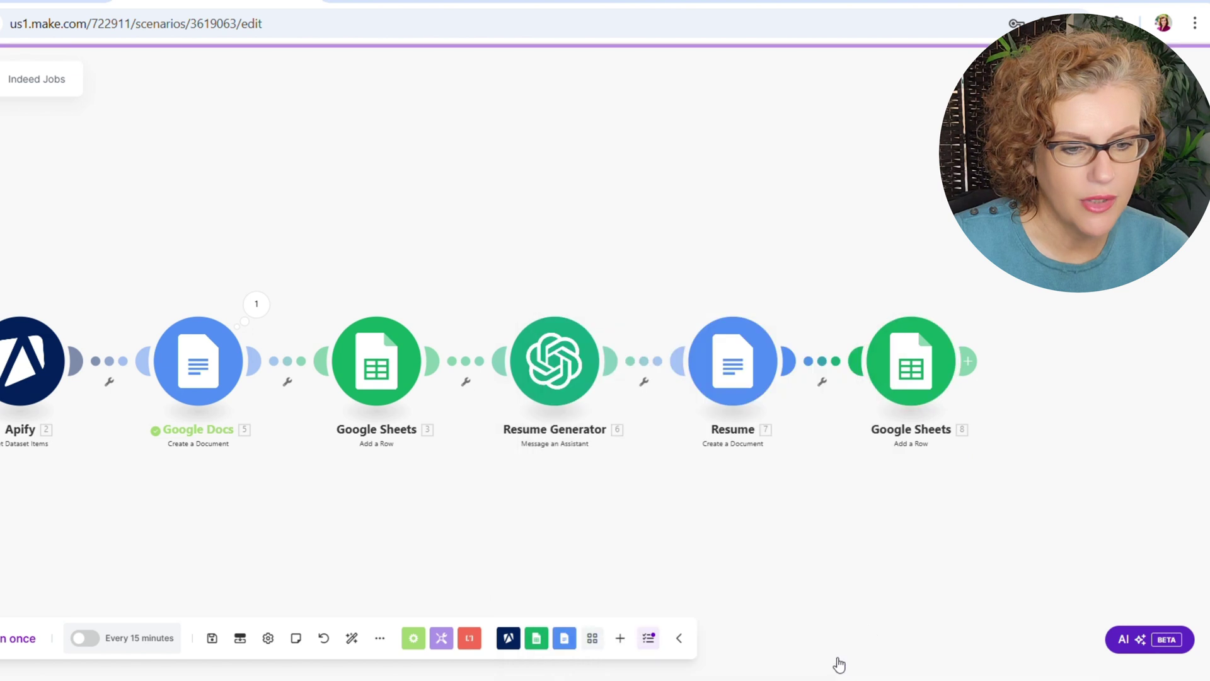
# Save the Indeed Jobs scenario and run it once
pyautogui.moveTo(742, 502); pyautogui.dragTo(870, 491)
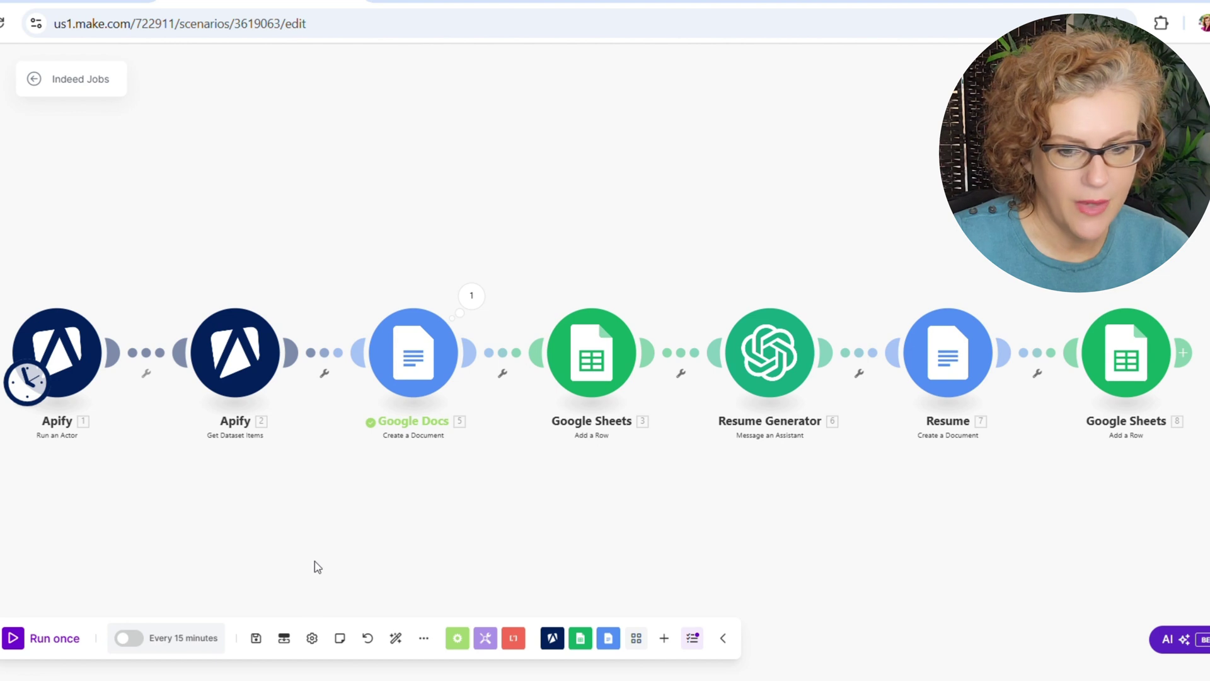
pyautogui.click(256, 639)
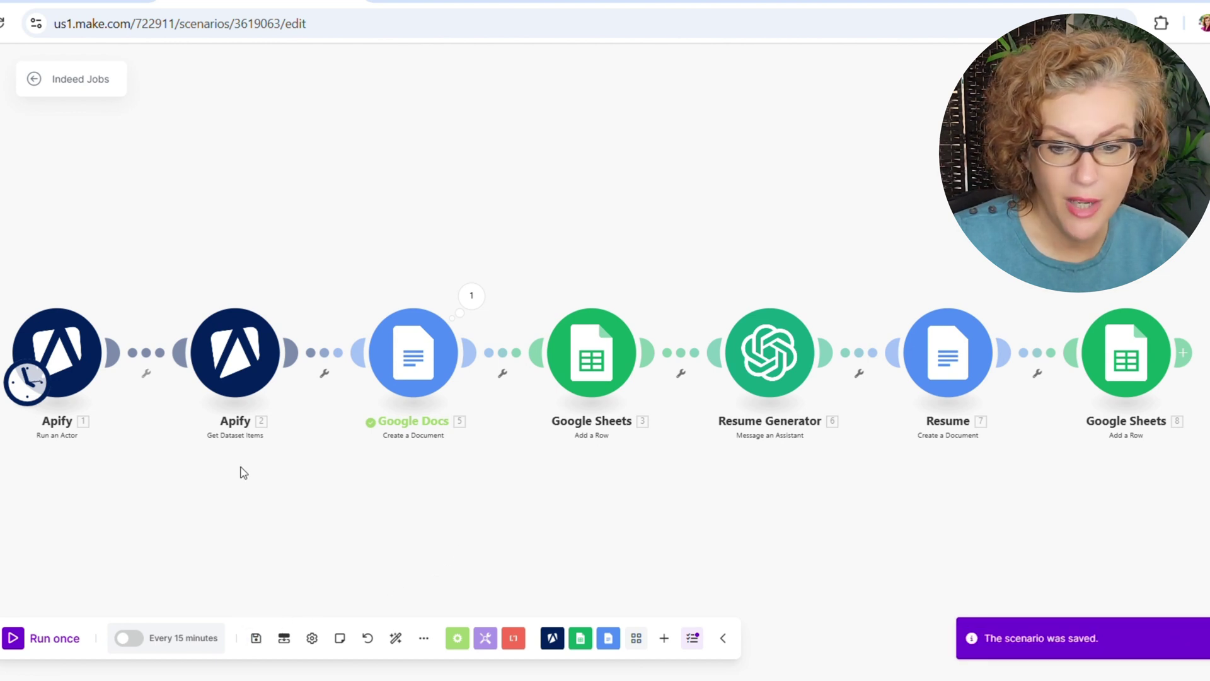
pyautogui.click(41, 639)
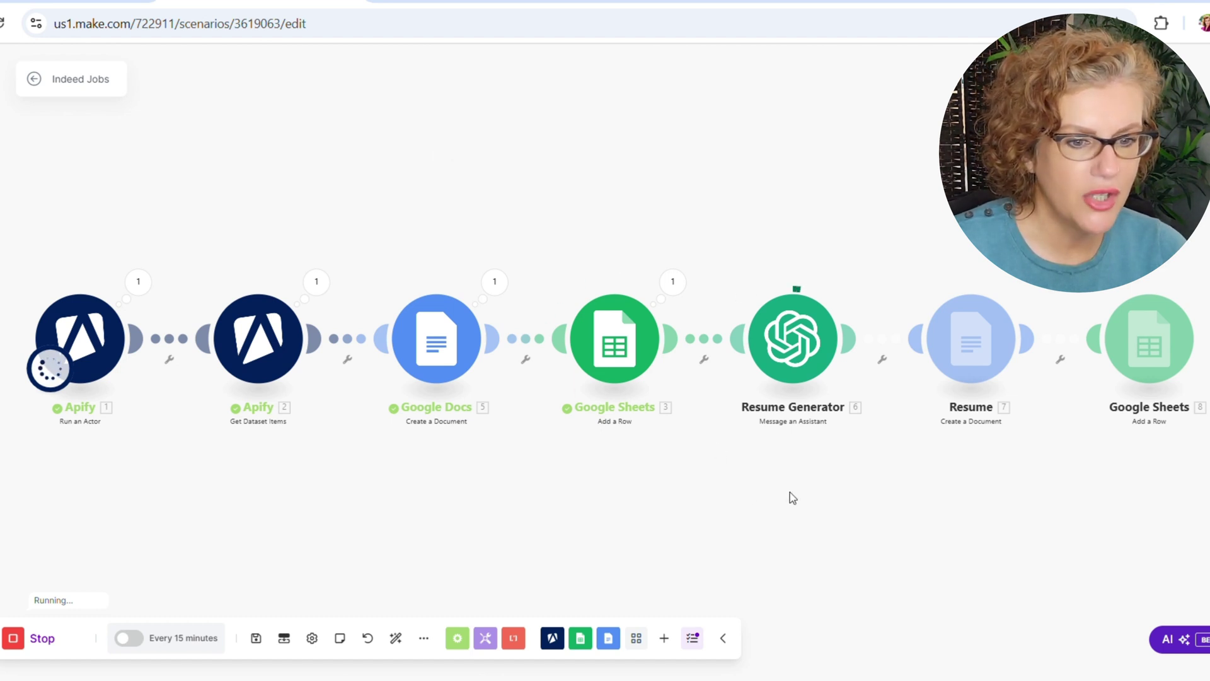
pyautogui.moveTo(810, 476); pyautogui.dragTo(787, 475)
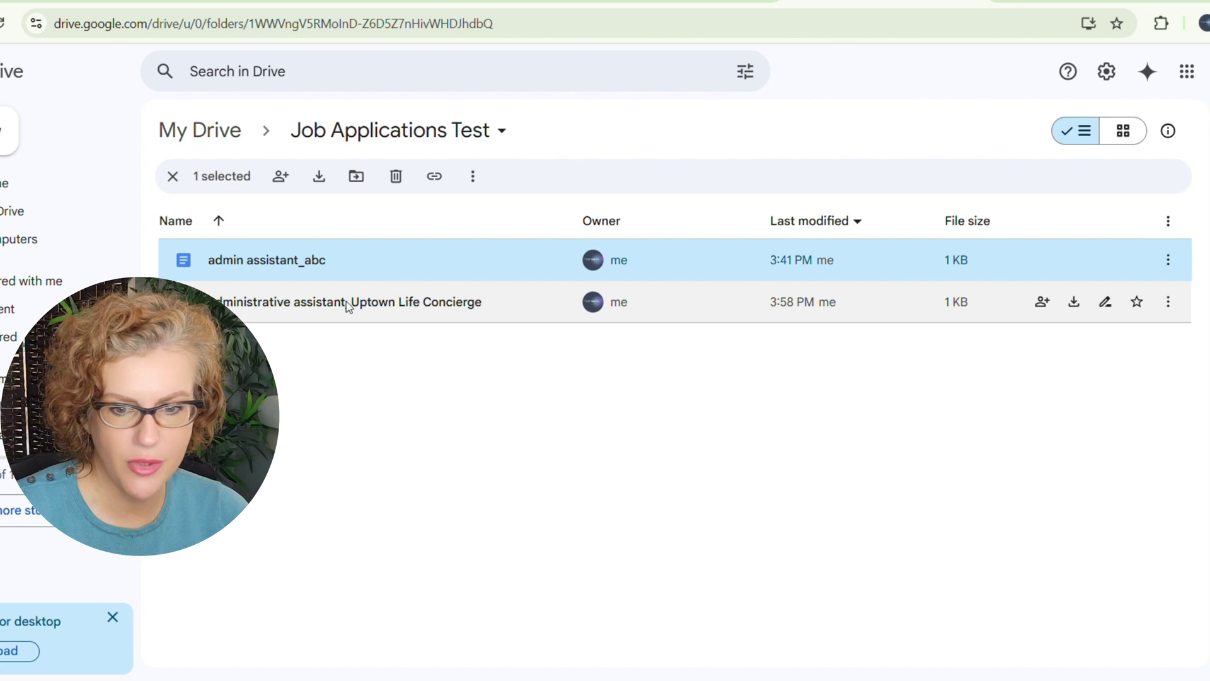
# In Google Drive's Job Applications Test folder, open the administrative assistant_Uptown Life Concierge document and review the job details
pyautogui.click(298, 306)
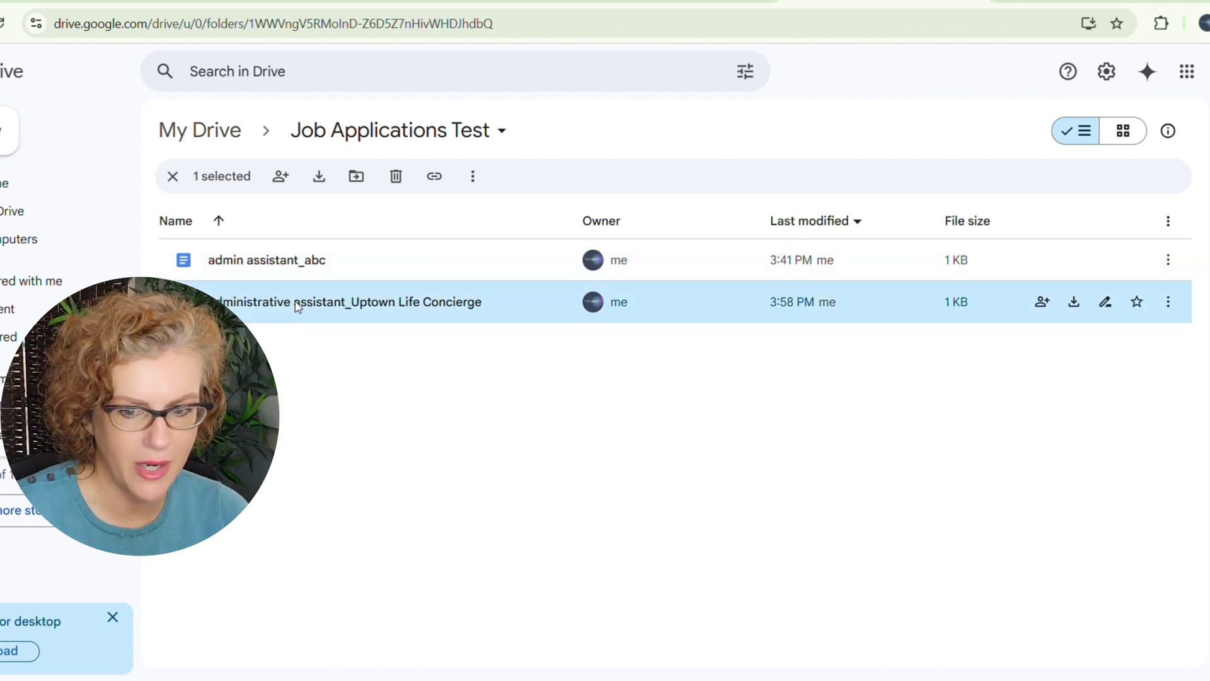
pyautogui.doubleClick(298, 307)
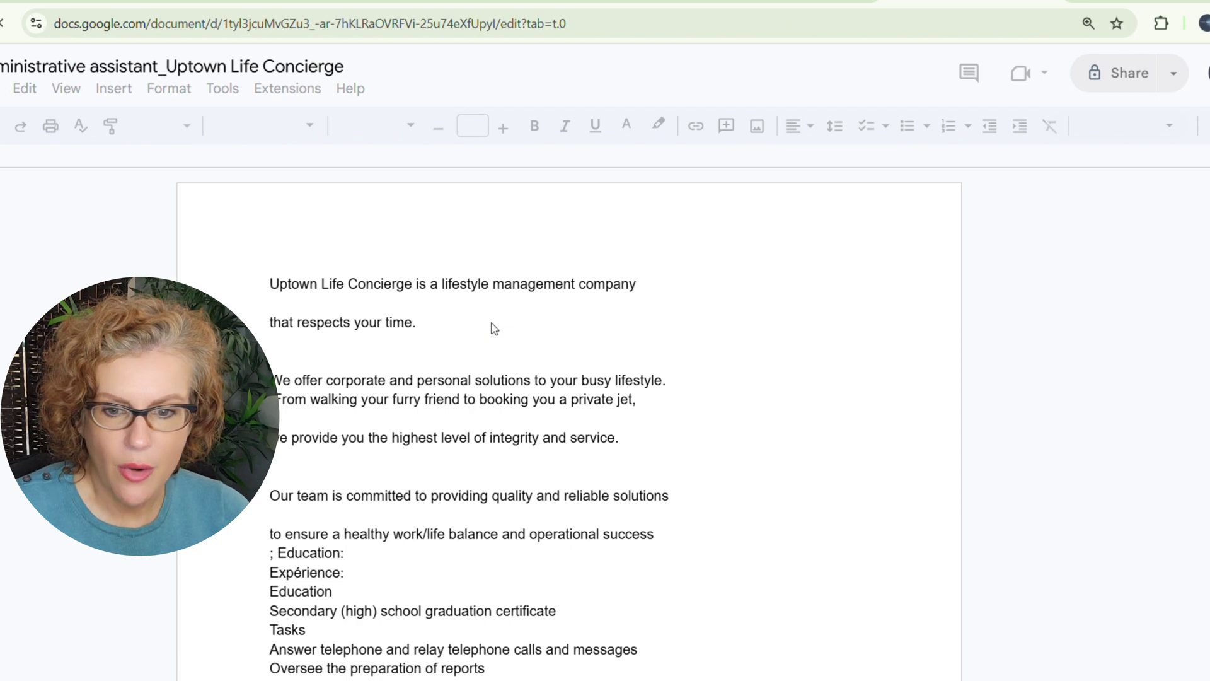
pyautogui.scroll(-5, 493, 328)
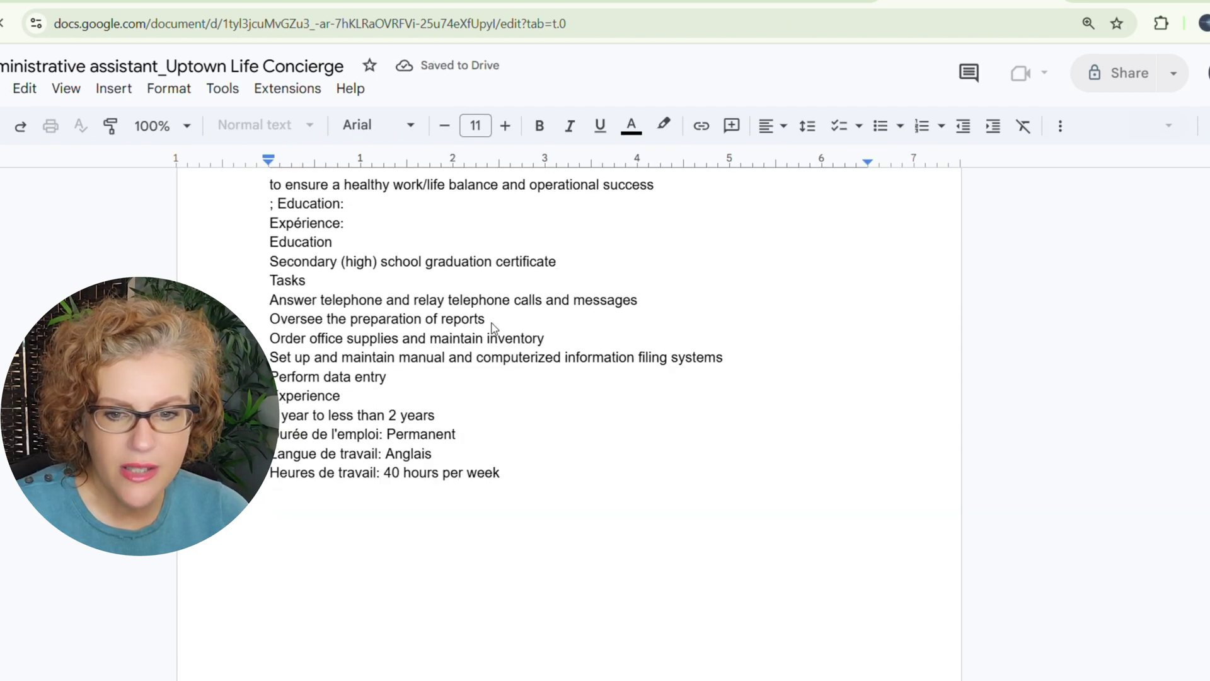
pyautogui.scroll(-4, 385, 327)
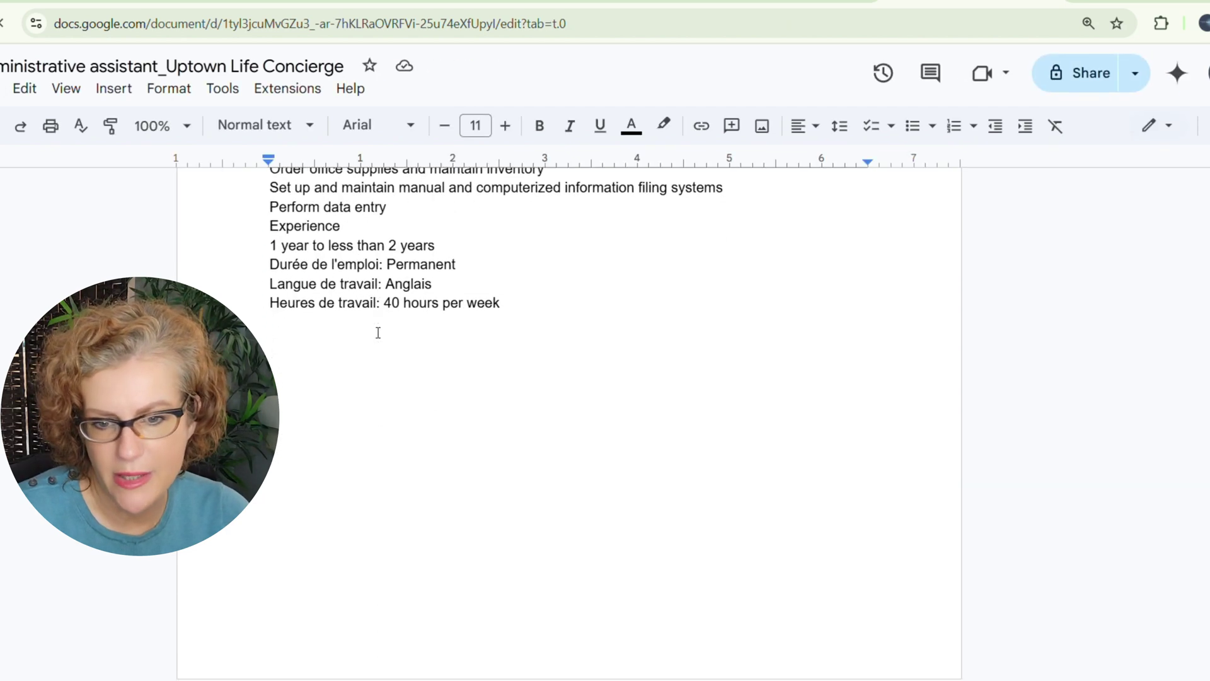
pyautogui.scroll(7, 379, 330)
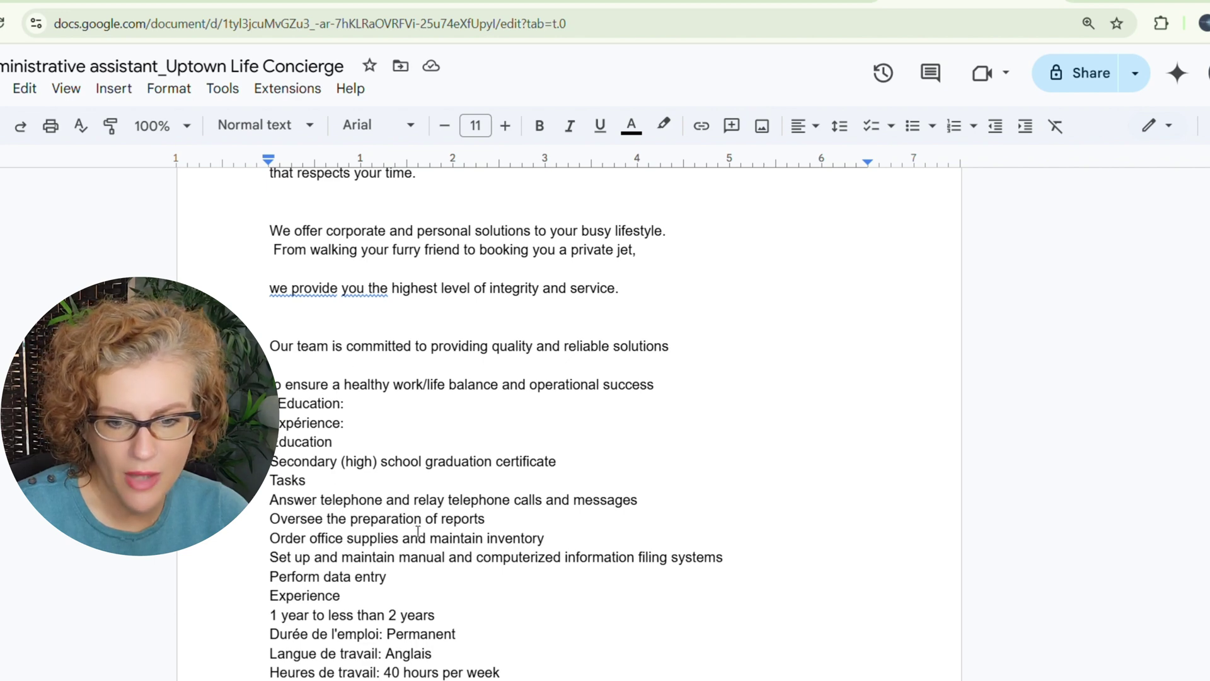
pyautogui.scroll(3, 418, 532)
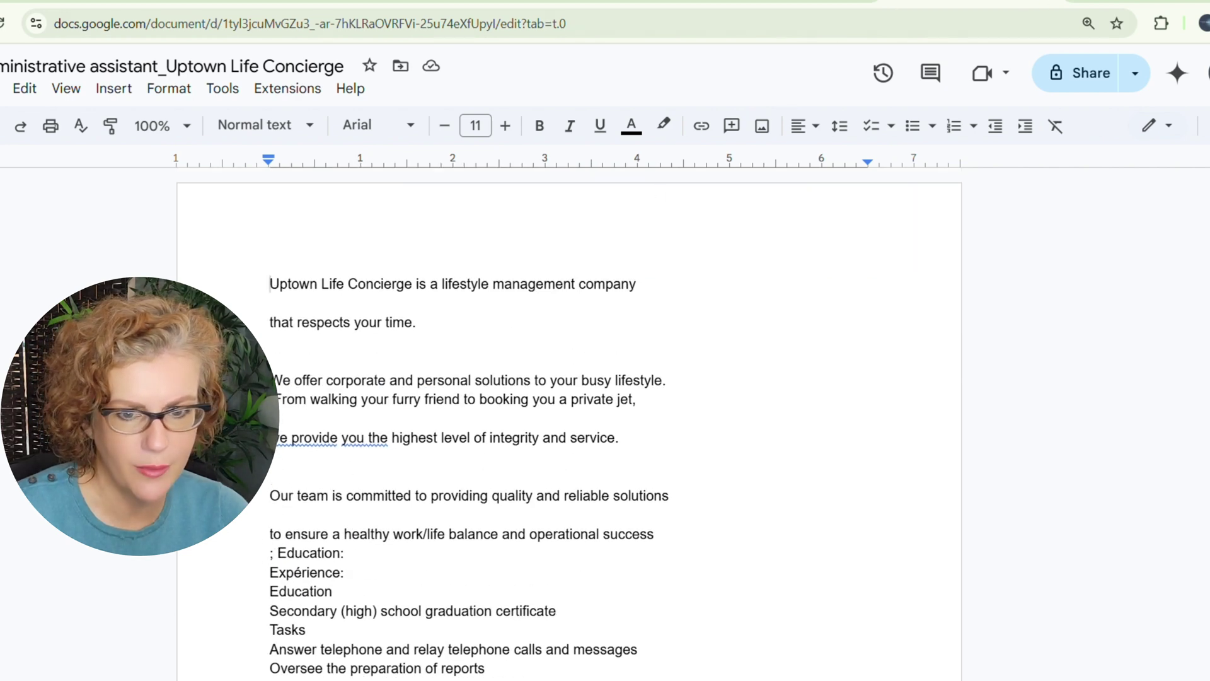
# Open the Resume_administrative assistant_Uptown Life Concierge document from the Drive folder, examine the generated resume from summary to closing note, and close it
pyautogui.click(724, 2)
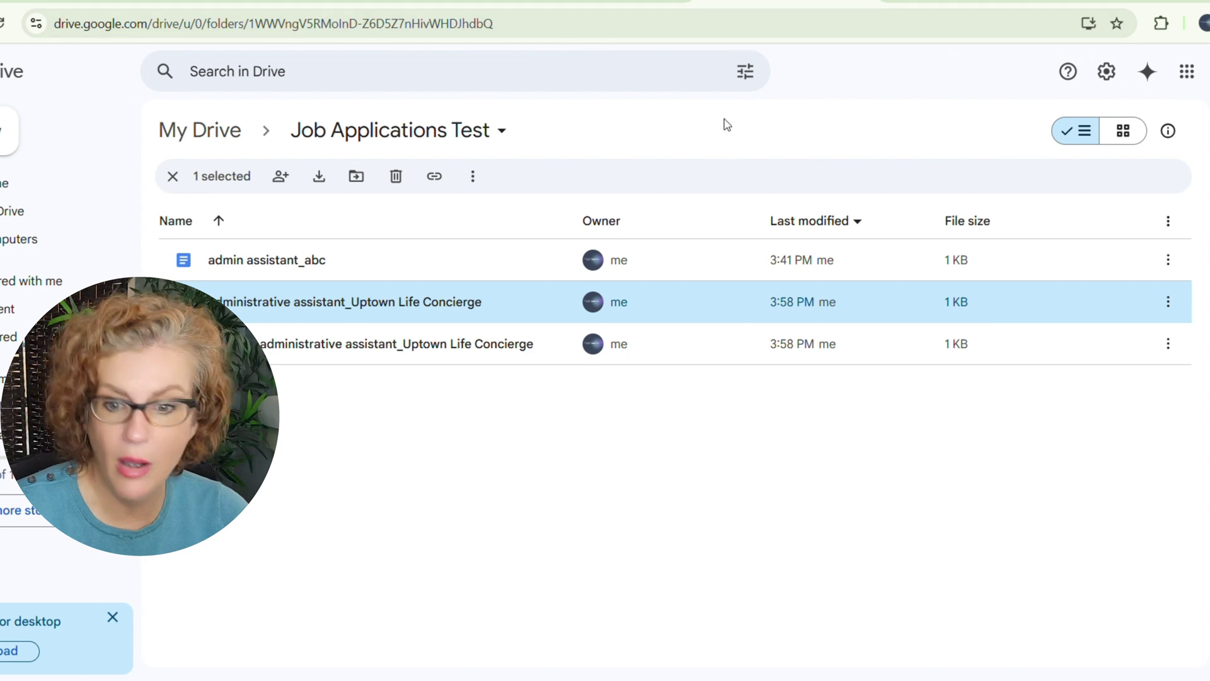
pyautogui.doubleClick(354, 348)
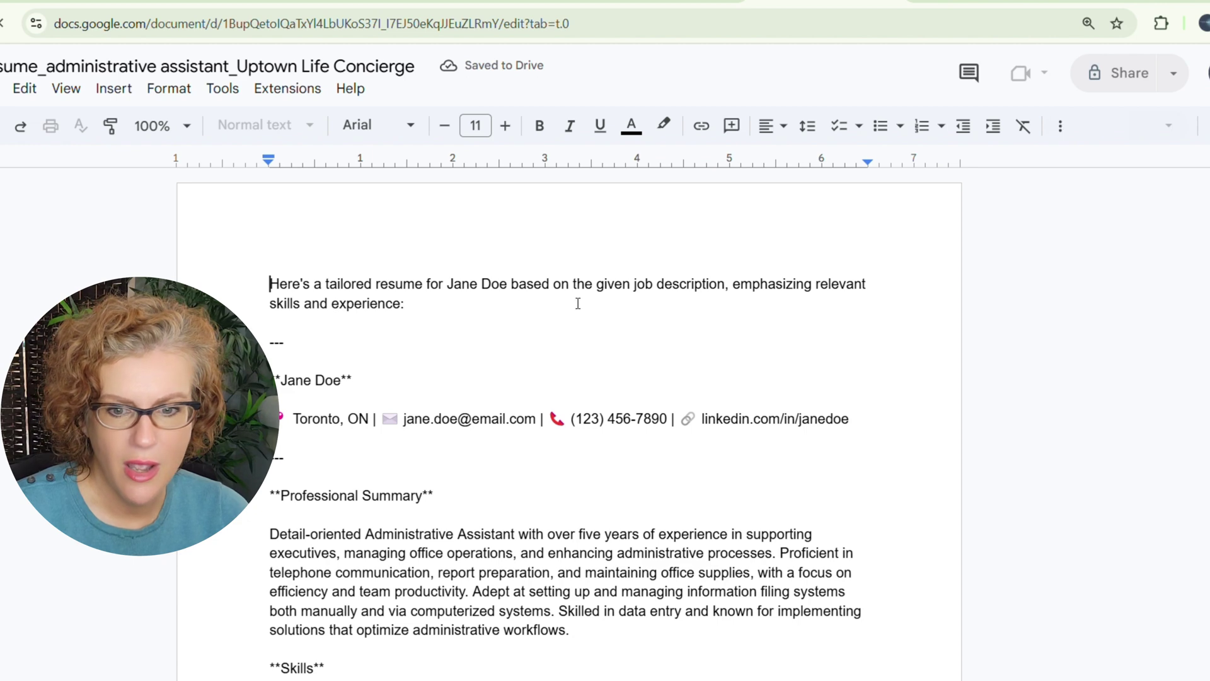
pyautogui.scroll(-4, 419, 329)
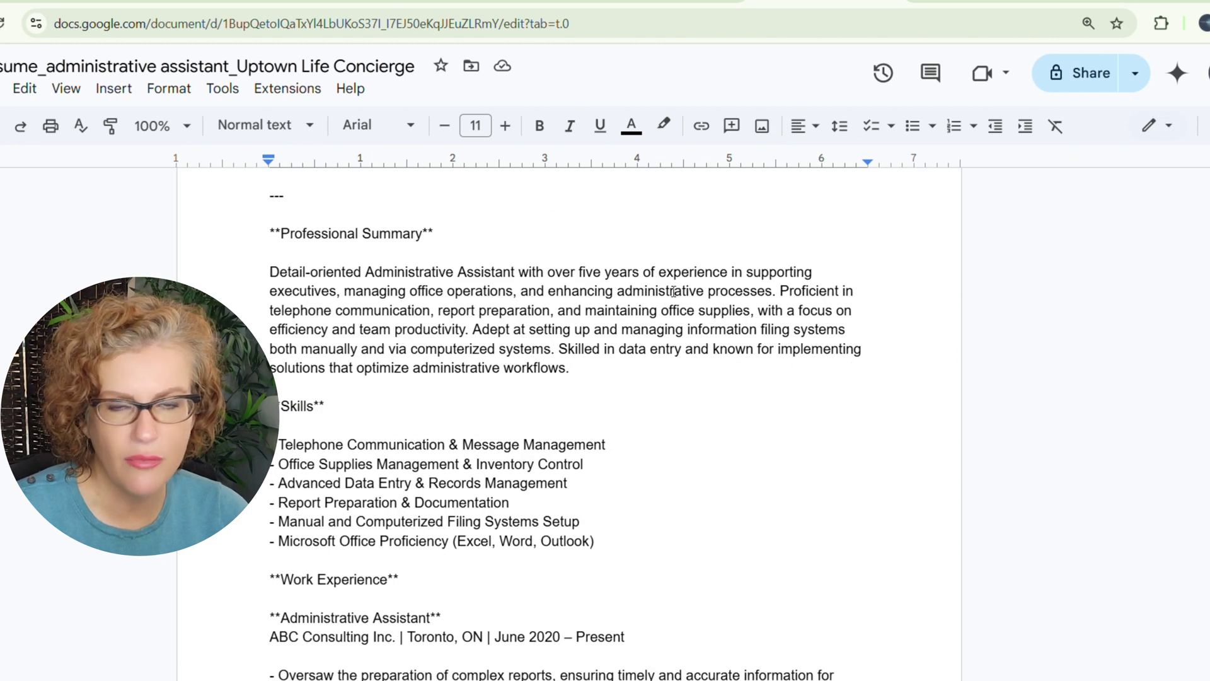
pyautogui.scroll(-1, 505, 304)
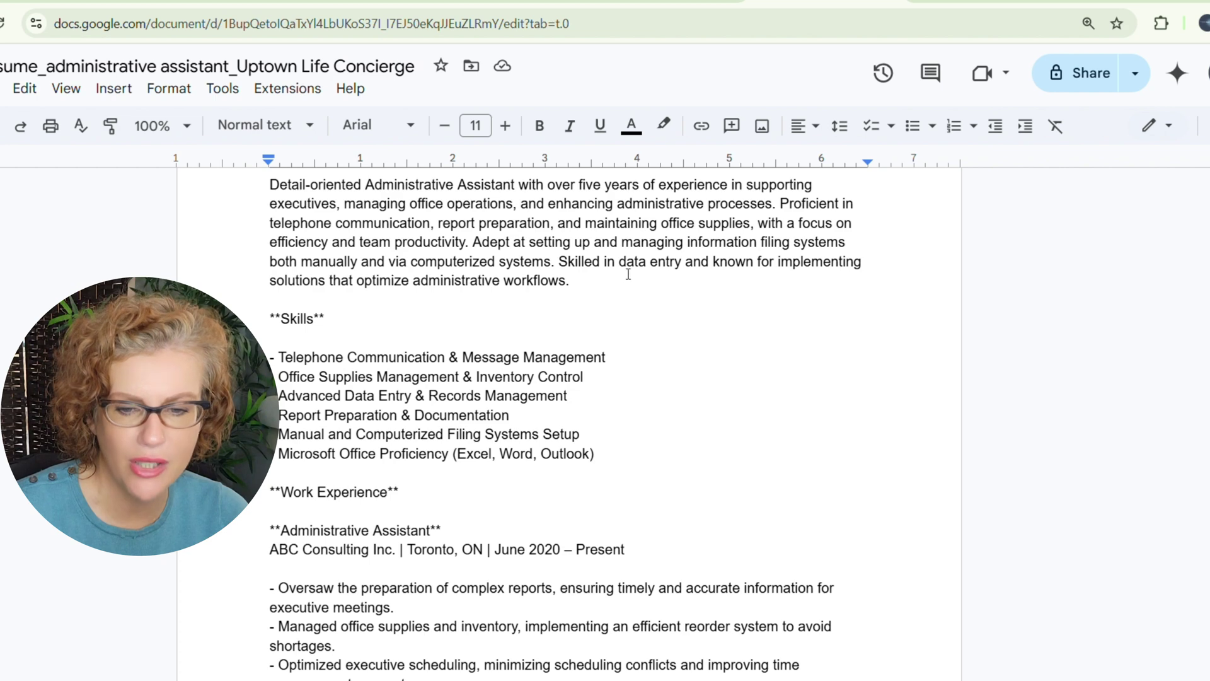
pyautogui.scroll(-1, 602, 304)
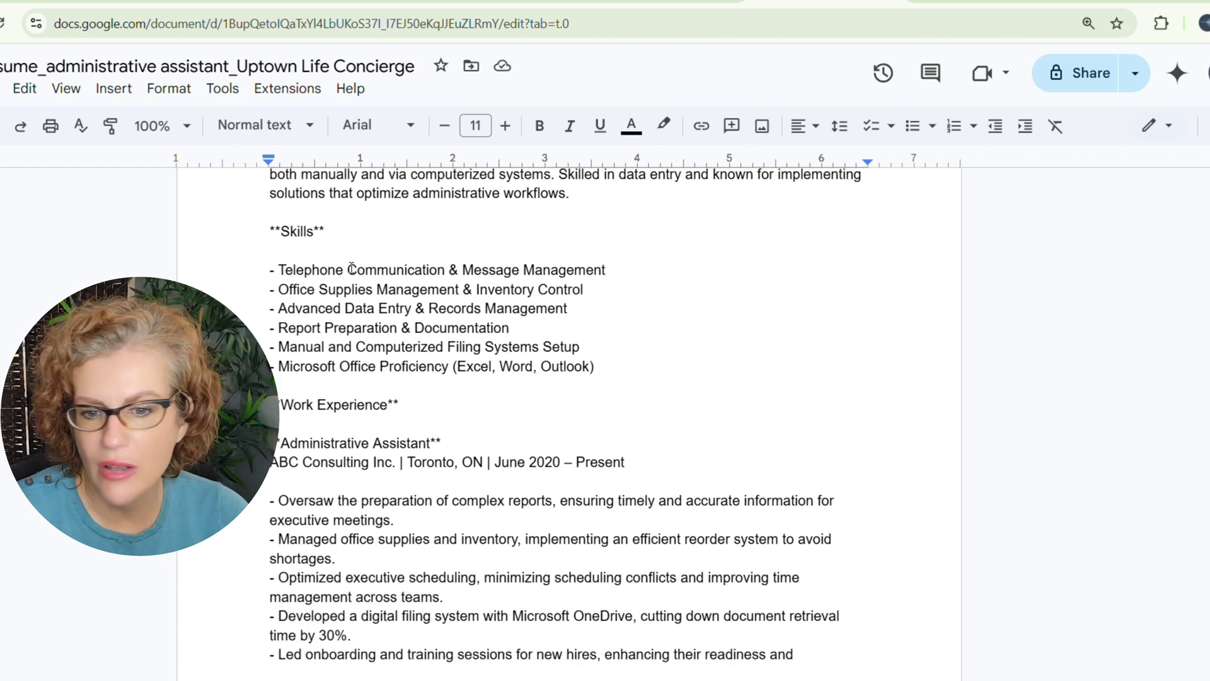
pyautogui.scroll(-2, 327, 298)
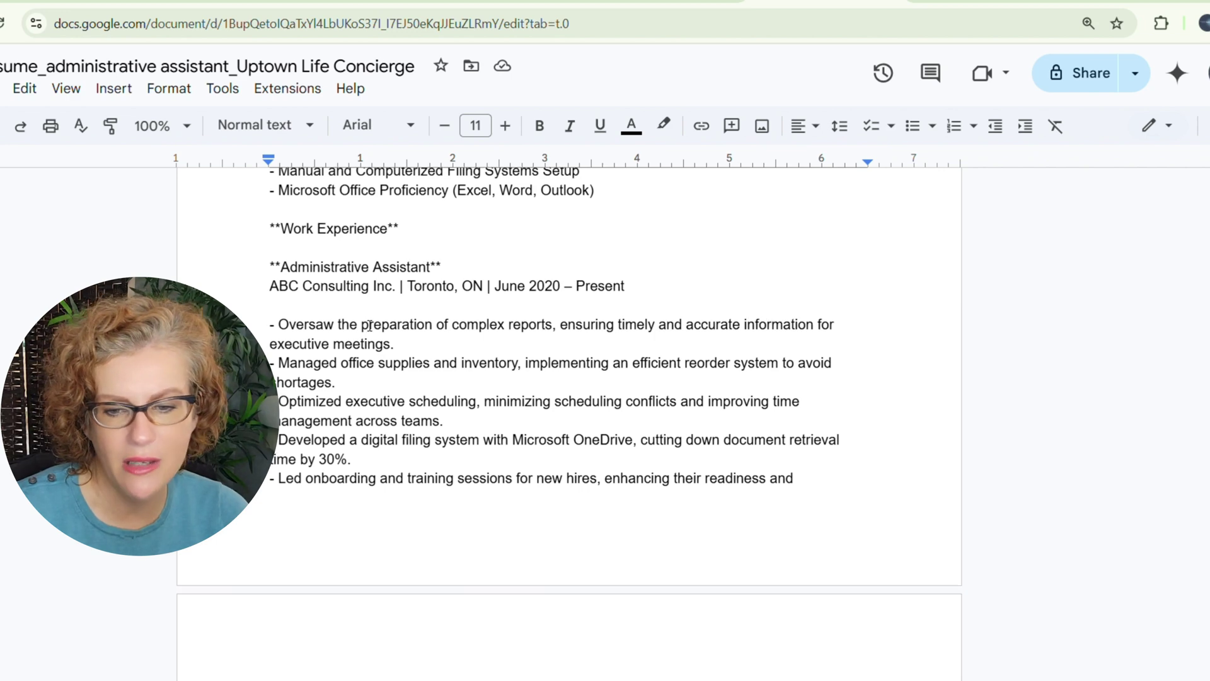
pyautogui.scroll(-1, 370, 325)
pyautogui.scroll(-2, 370, 325)
pyautogui.scroll(-8, 369, 325)
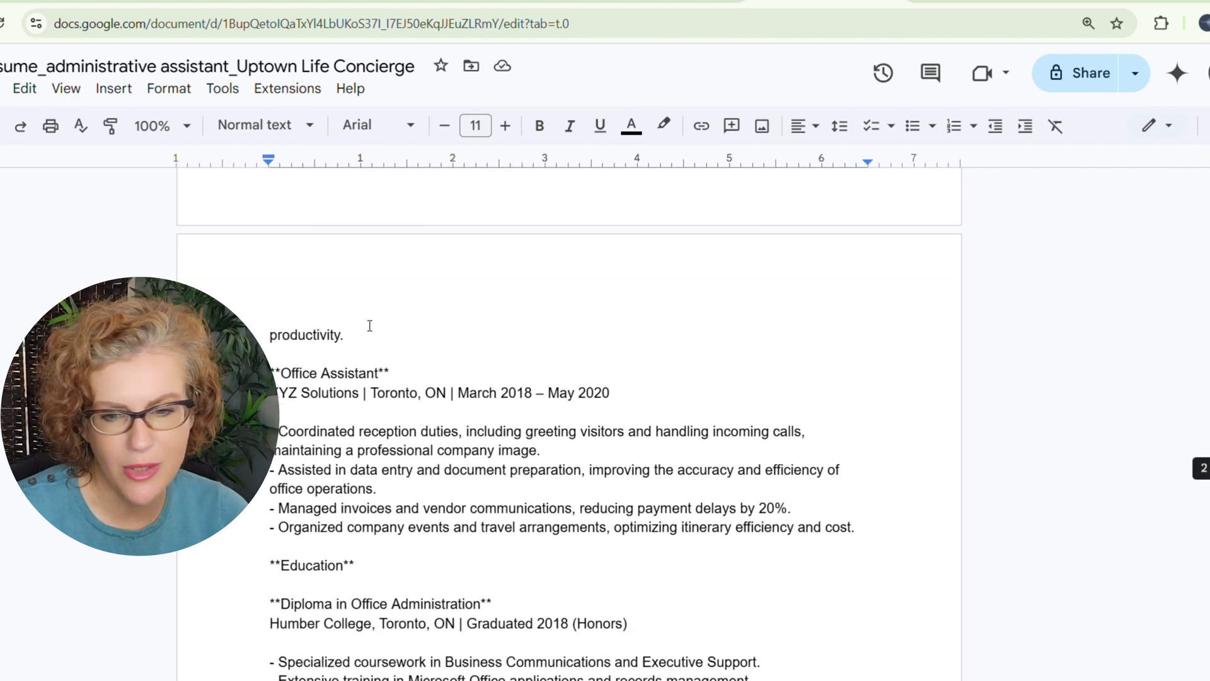
pyautogui.scroll(-1, 370, 325)
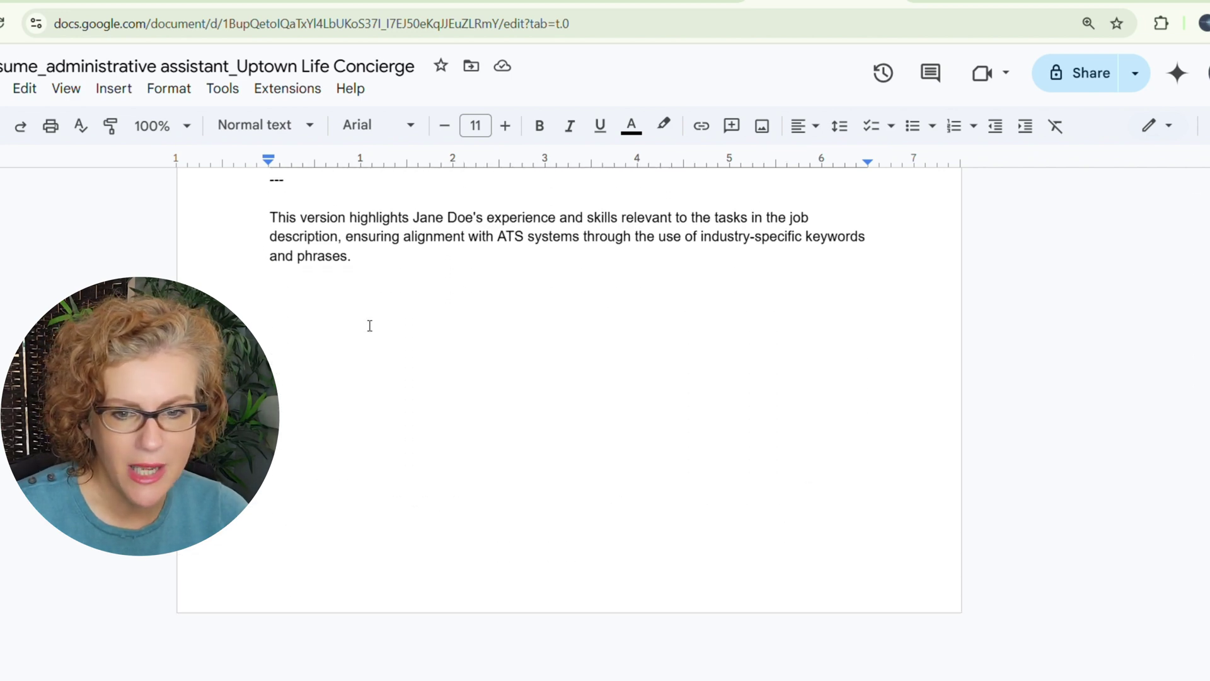
pyautogui.scroll(2, 369, 325)
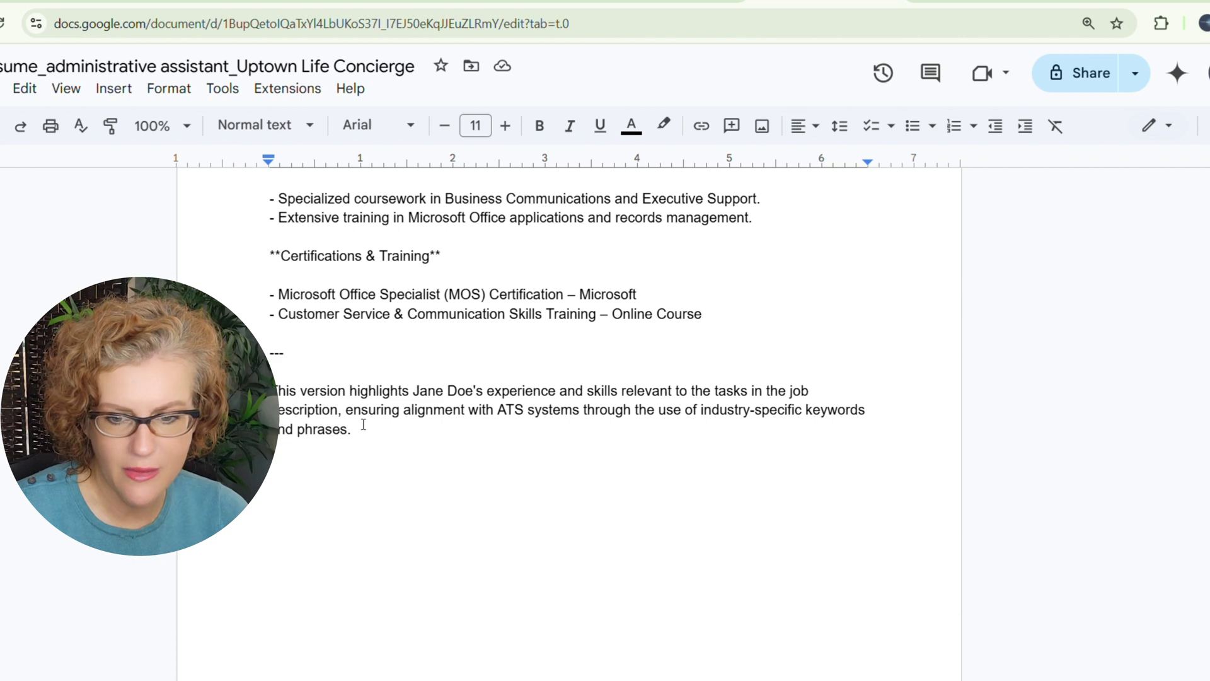
pyautogui.scroll(1, 363, 425)
pyautogui.scroll(1, 365, 398)
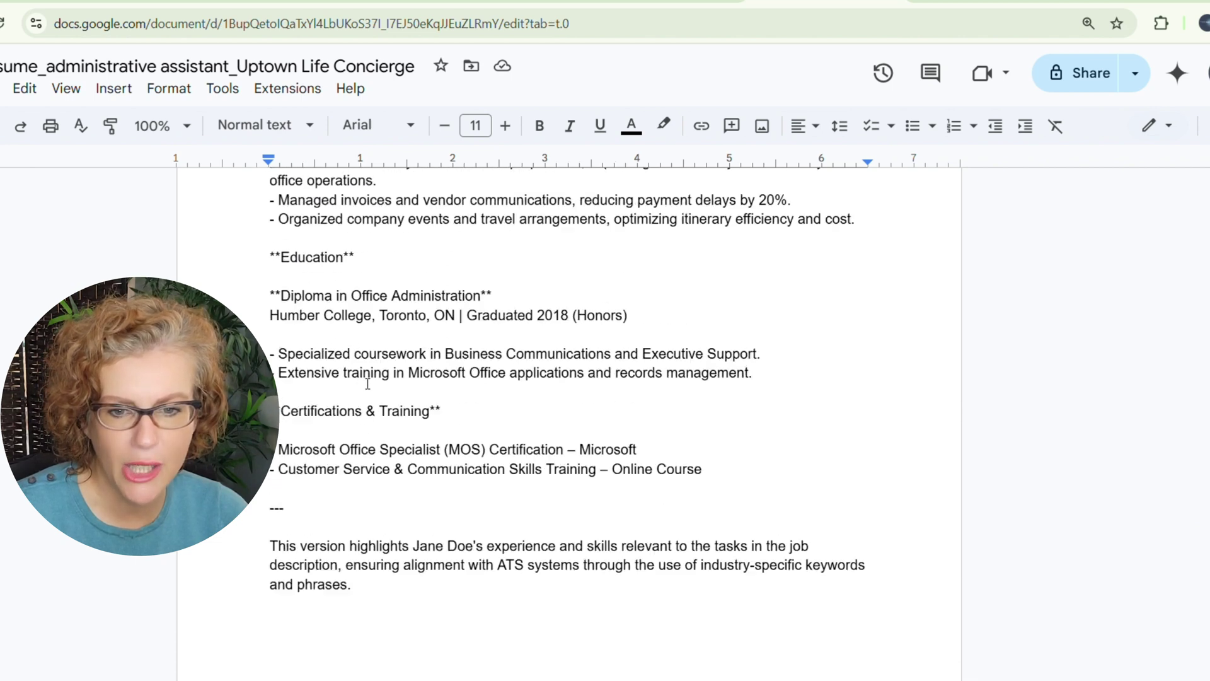
pyautogui.scroll(2, 367, 342)
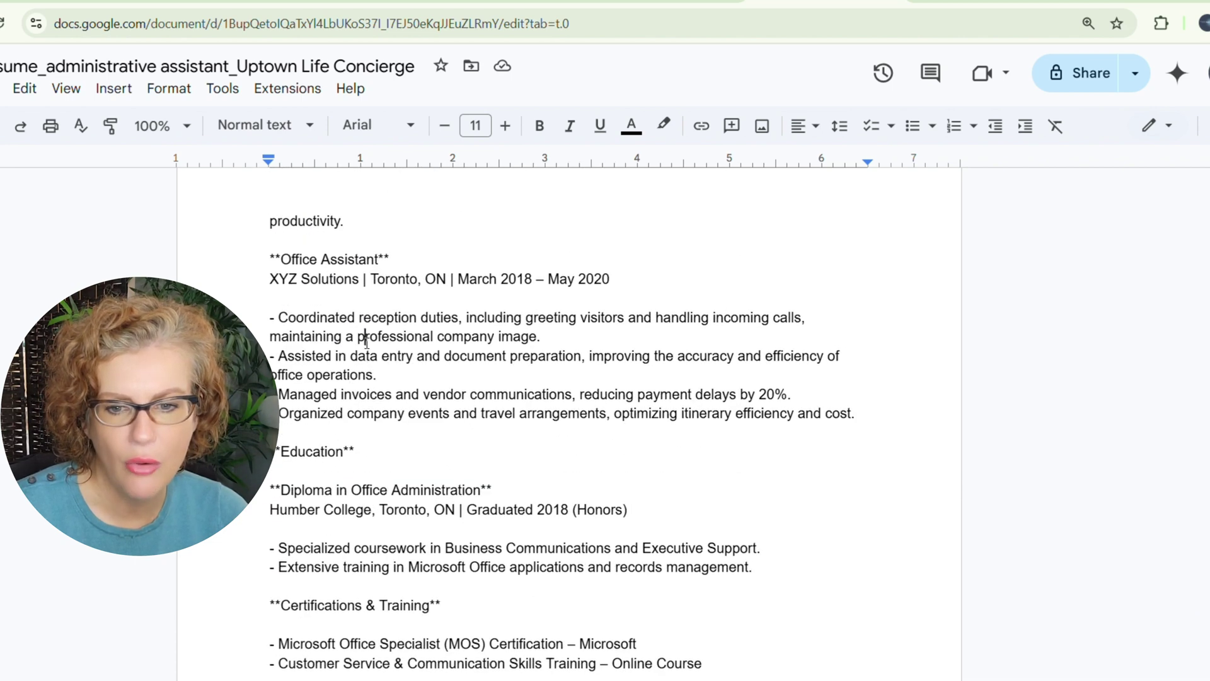
pyautogui.scroll(10, 366, 342)
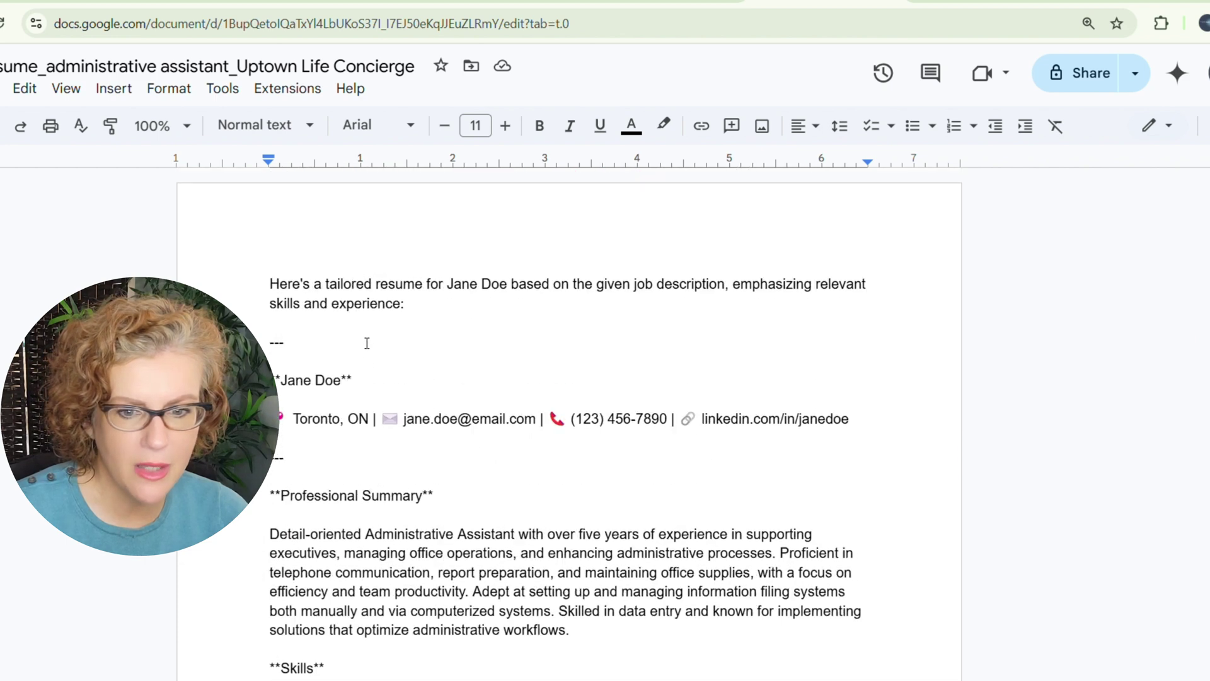
pyautogui.scroll(-4, 566, 472)
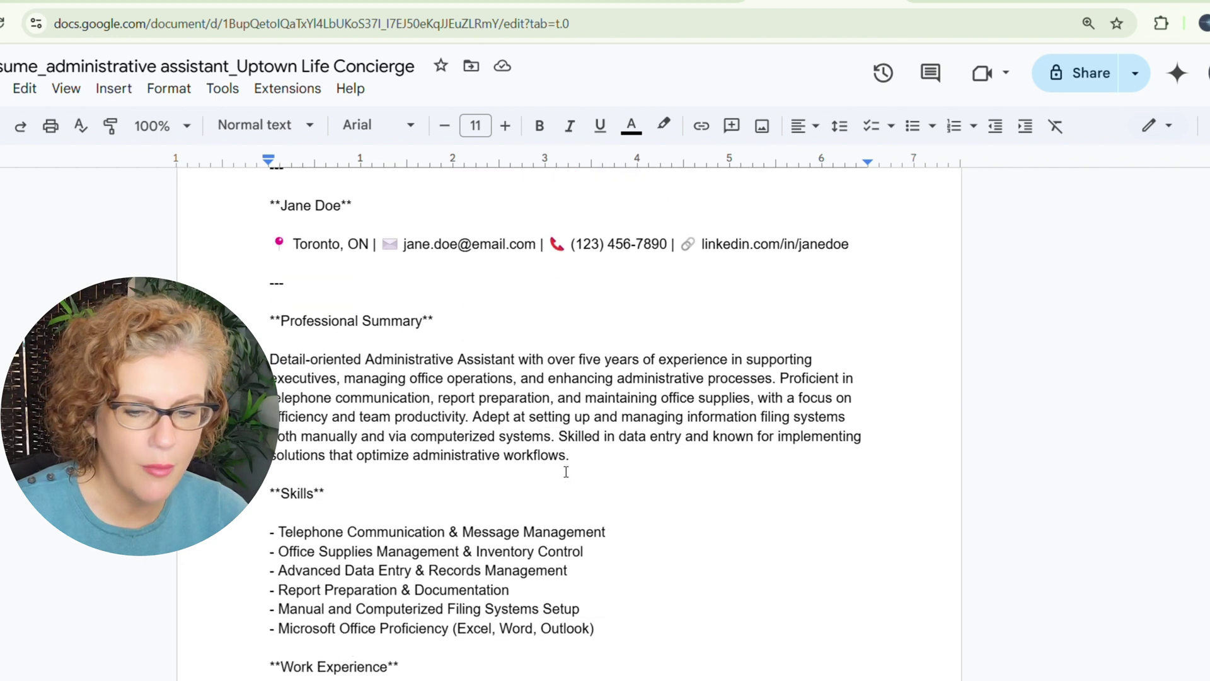
pyautogui.scroll(2, 566, 469)
pyautogui.scroll(2, 566, 467)
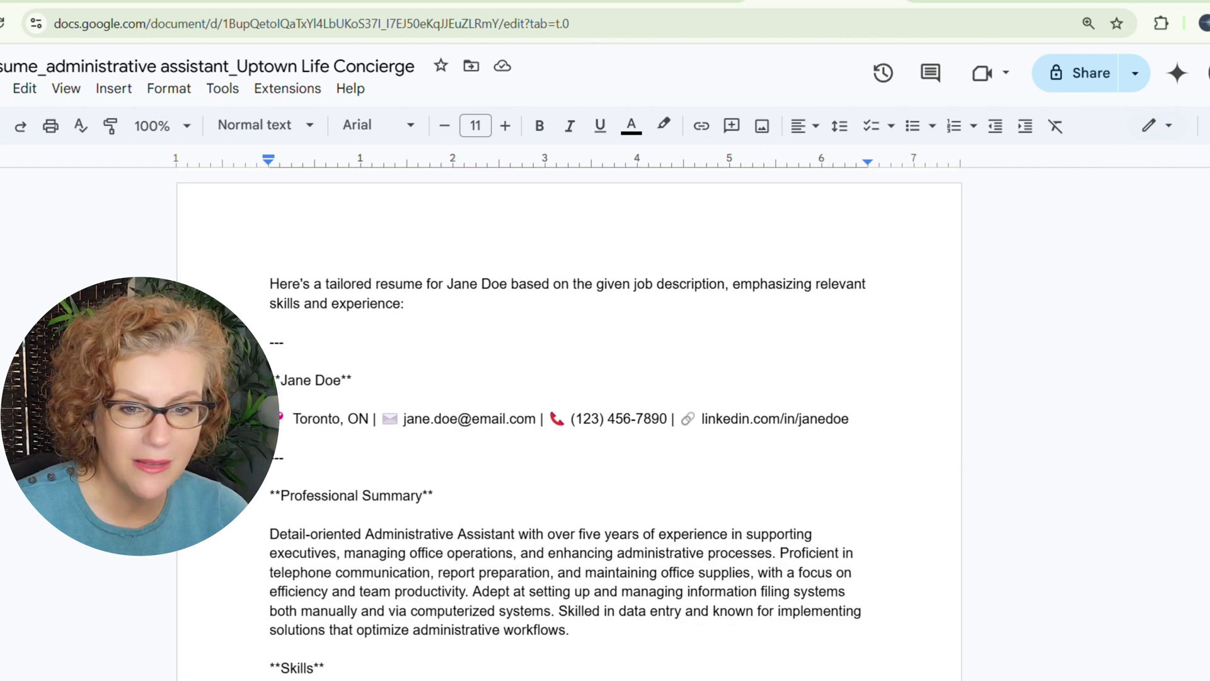
pyautogui.hotkey('ctrl', 'w')
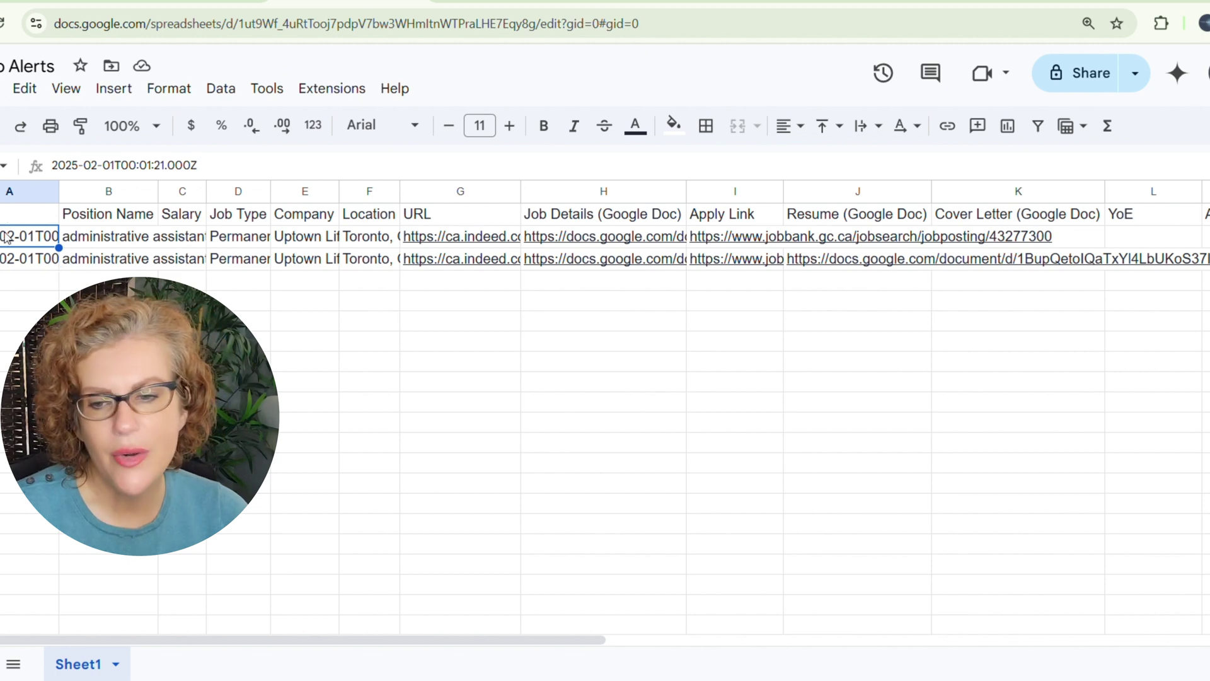
# Auto-fit all column widths in Sheet1 of the Job Alerts spreadsheet to their contents
pyautogui.click(92, 240)
pyautogui.hotkey('ctrl', 'a')
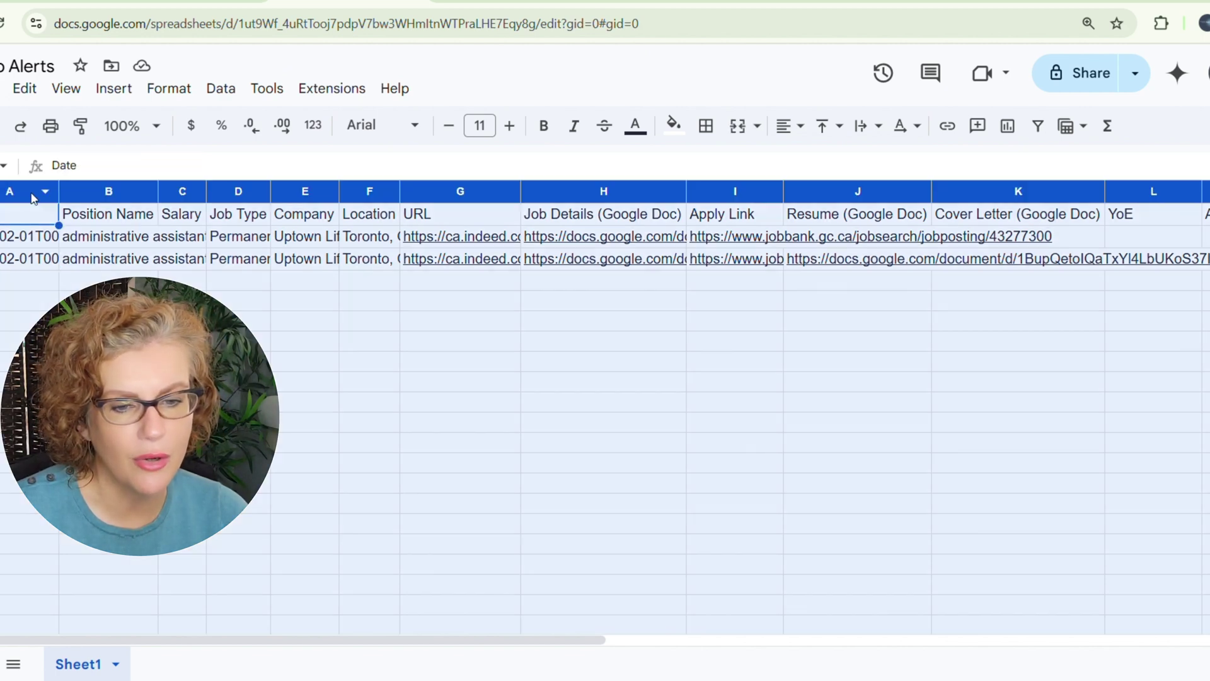
pyautogui.doubleClick(58, 191)
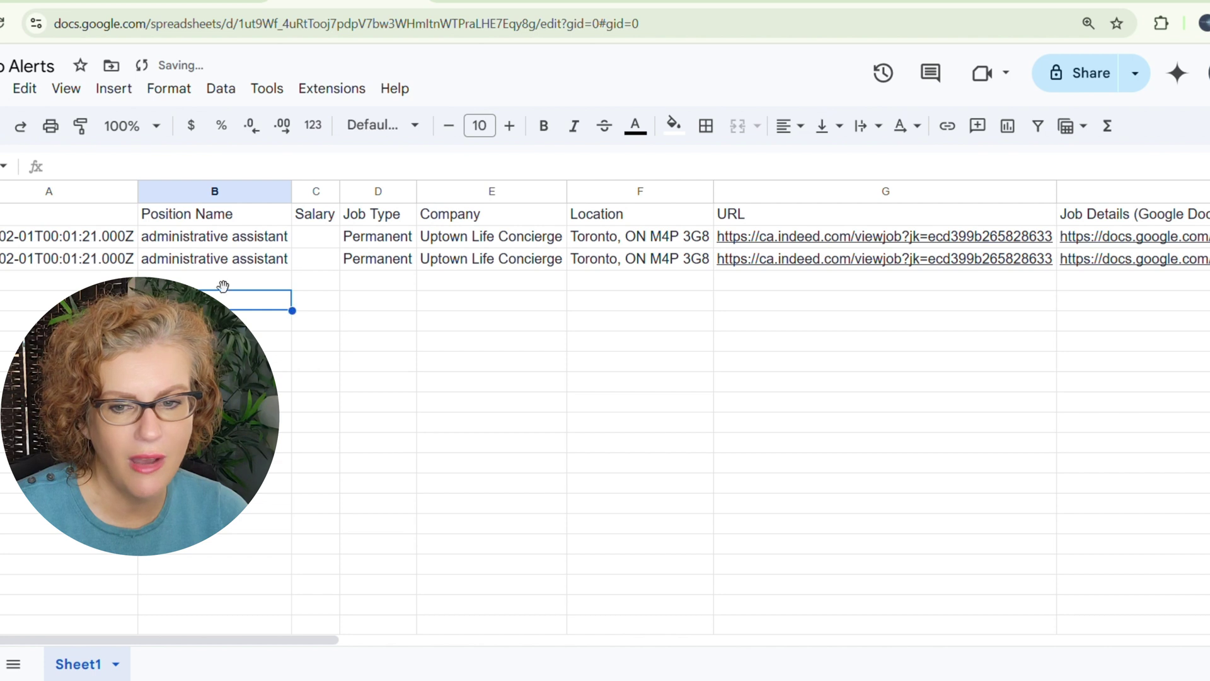
# Check the logged job rows' position, date, job type, company, location and URL values, plus the document link columns
pyautogui.click(231, 260)
pyautogui.click(76, 260)
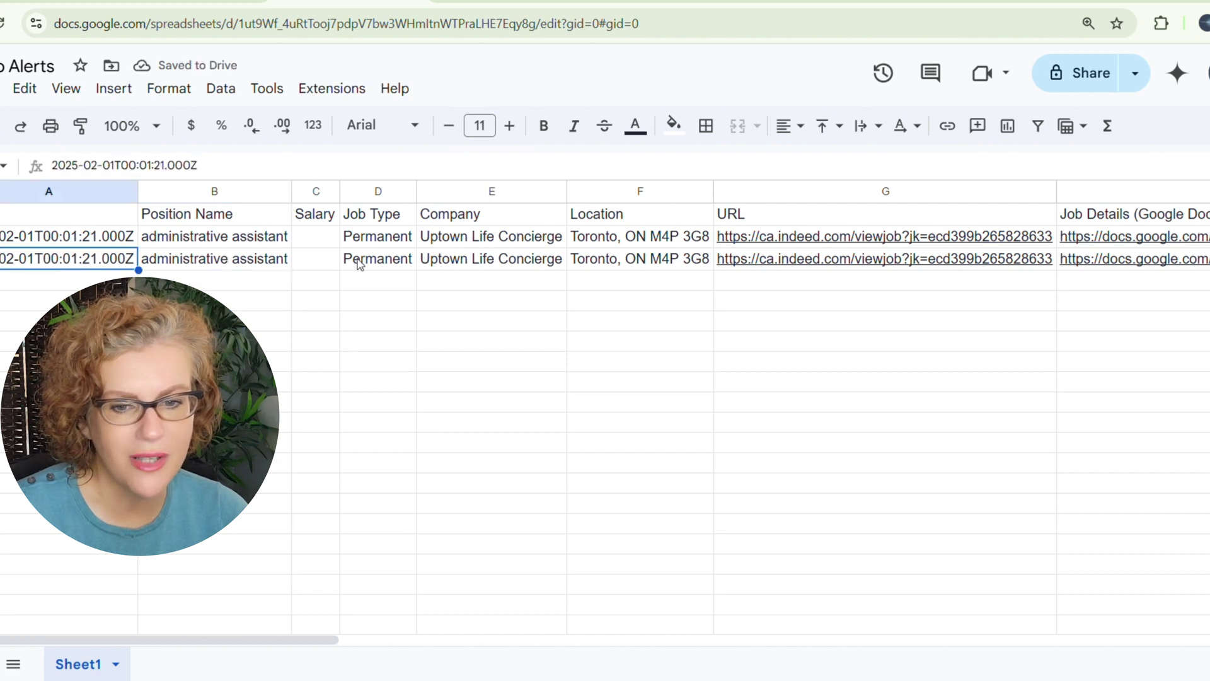
pyautogui.click(384, 261)
pyautogui.click(457, 264)
pyautogui.click(592, 263)
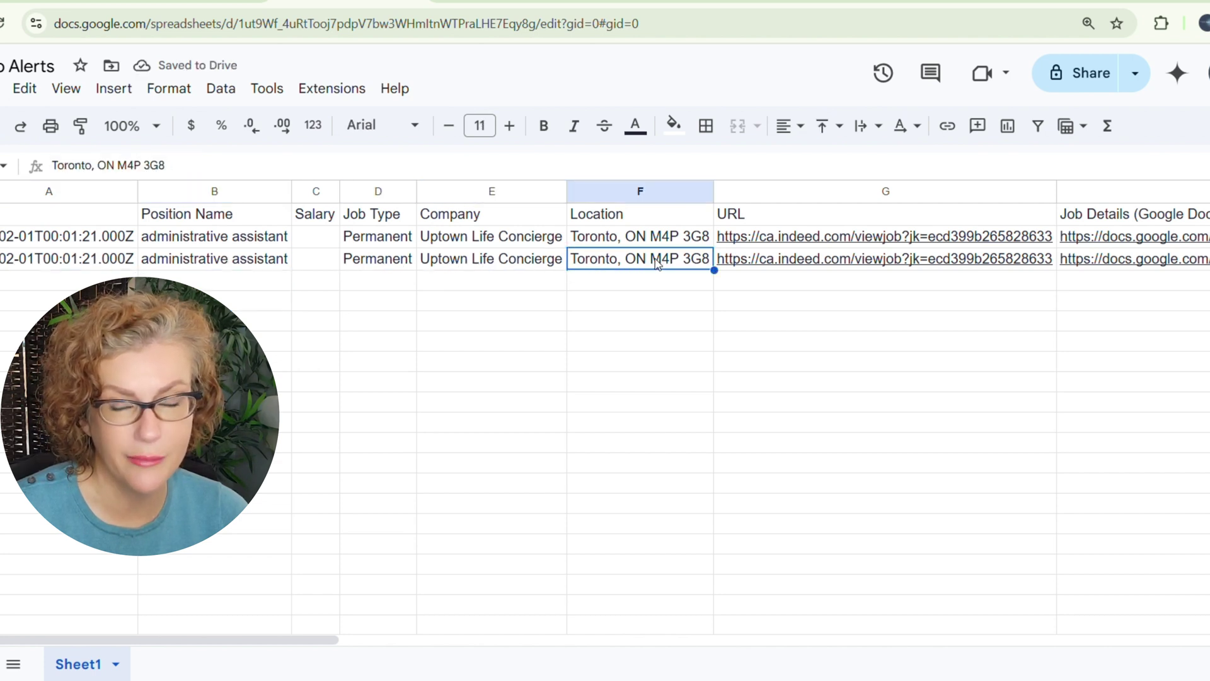
pyautogui.click(759, 243)
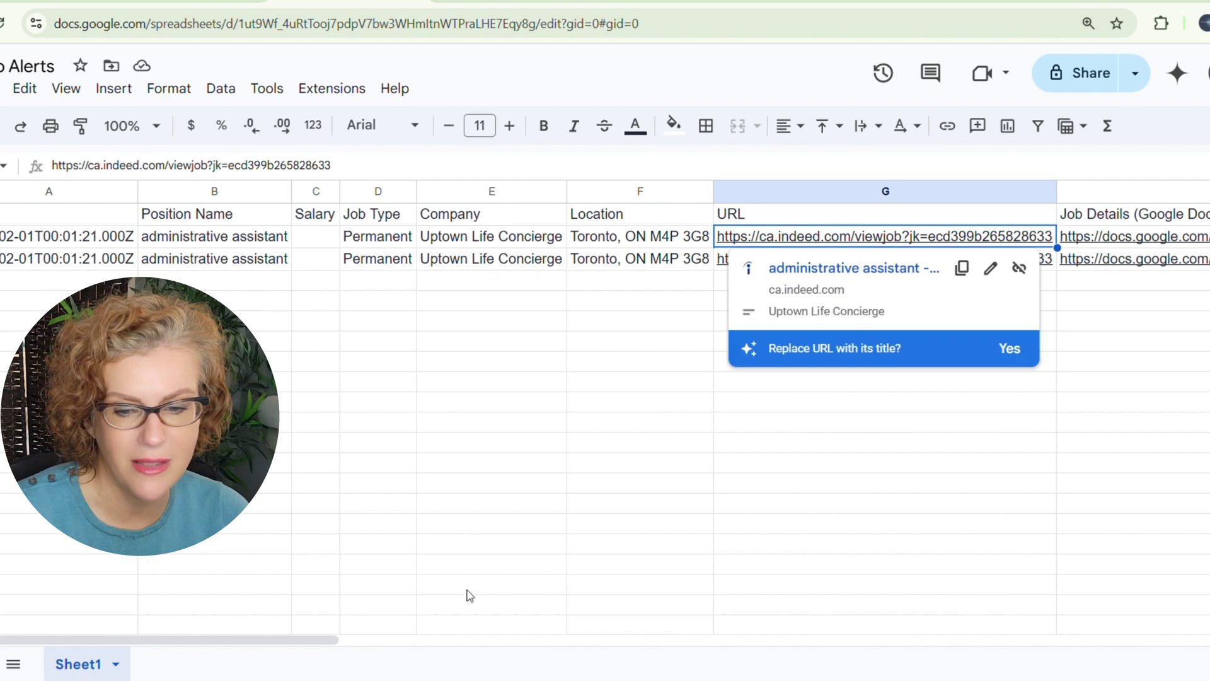
pyautogui.moveTo(288, 638); pyautogui.dragTo(669, 627)
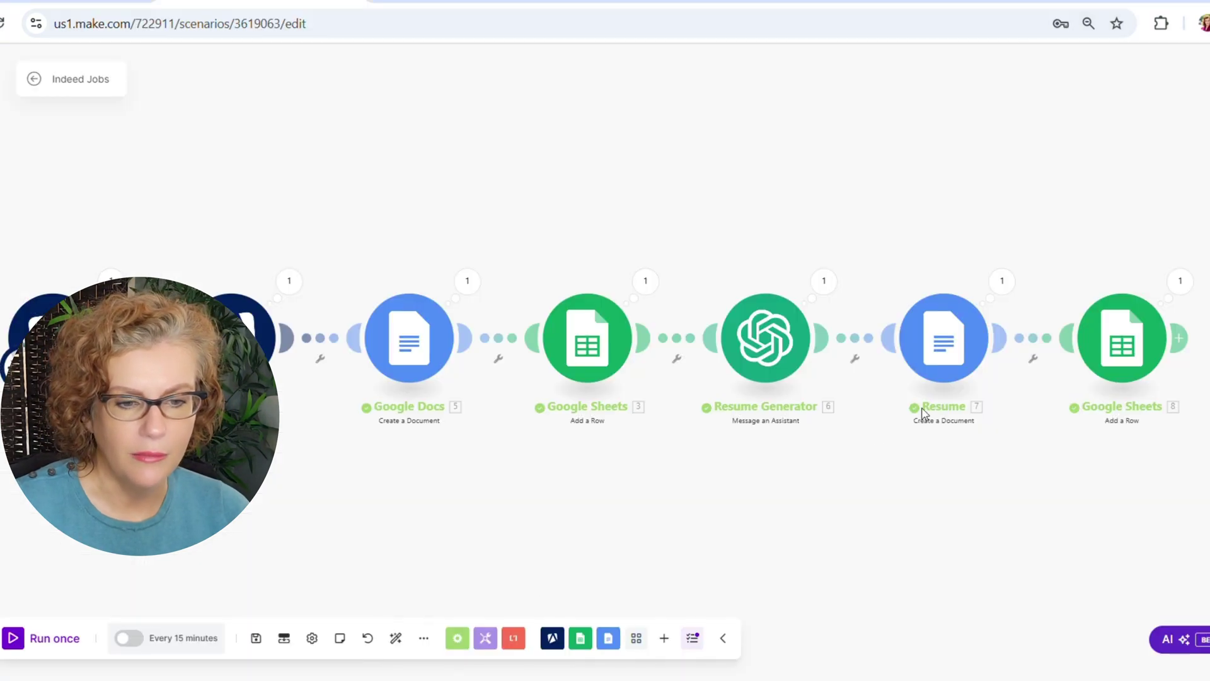